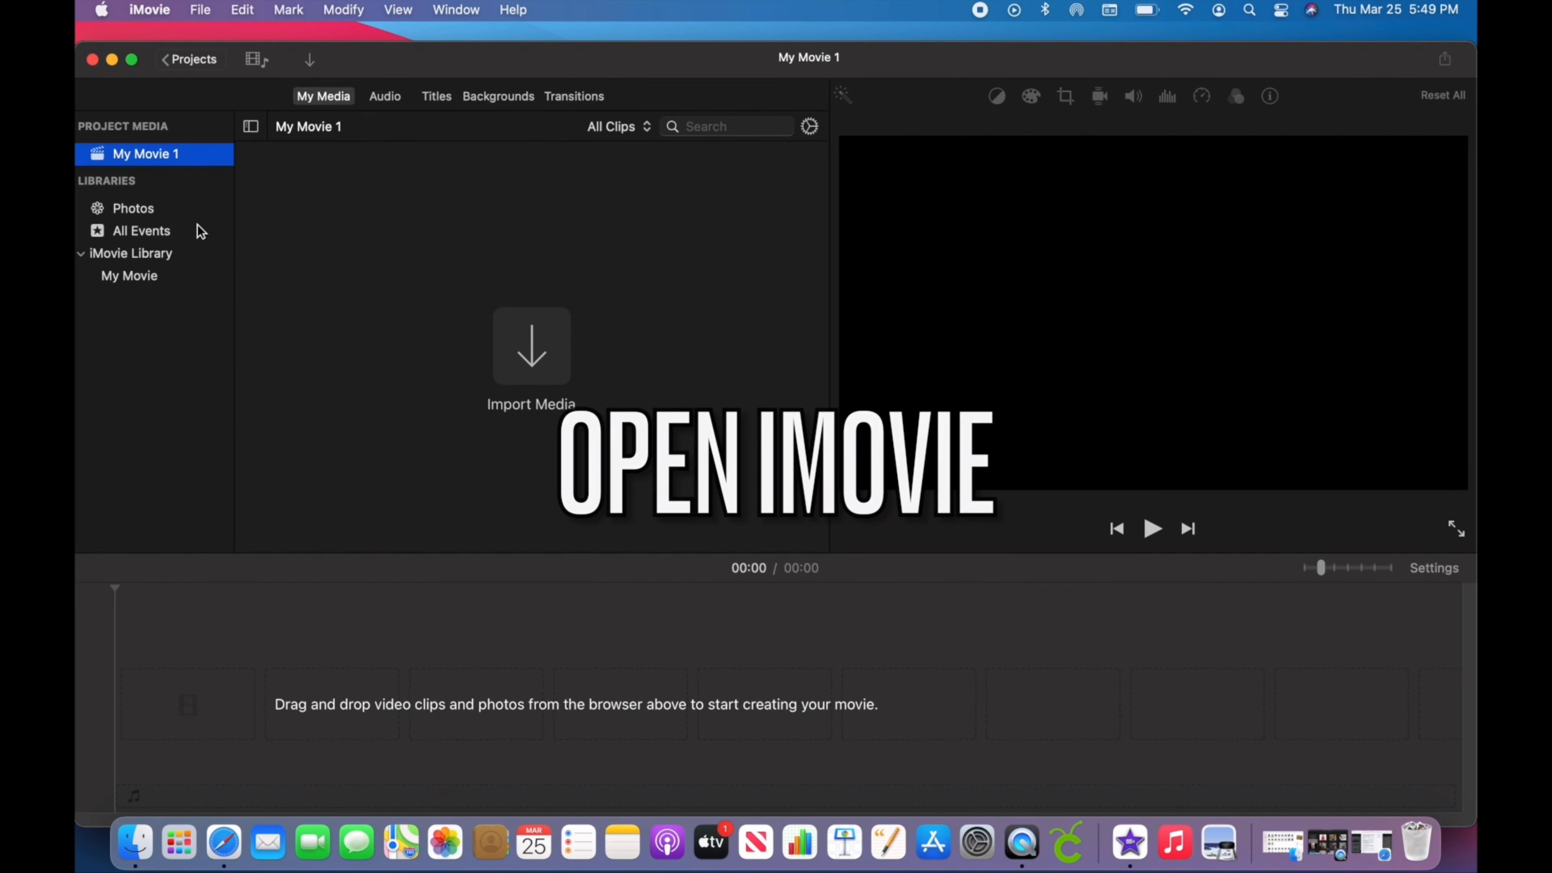
Step: Switch to Finder and import the selected photos and videos from the Downloads folder into the My Movie 1 project media
left_click(147, 842)
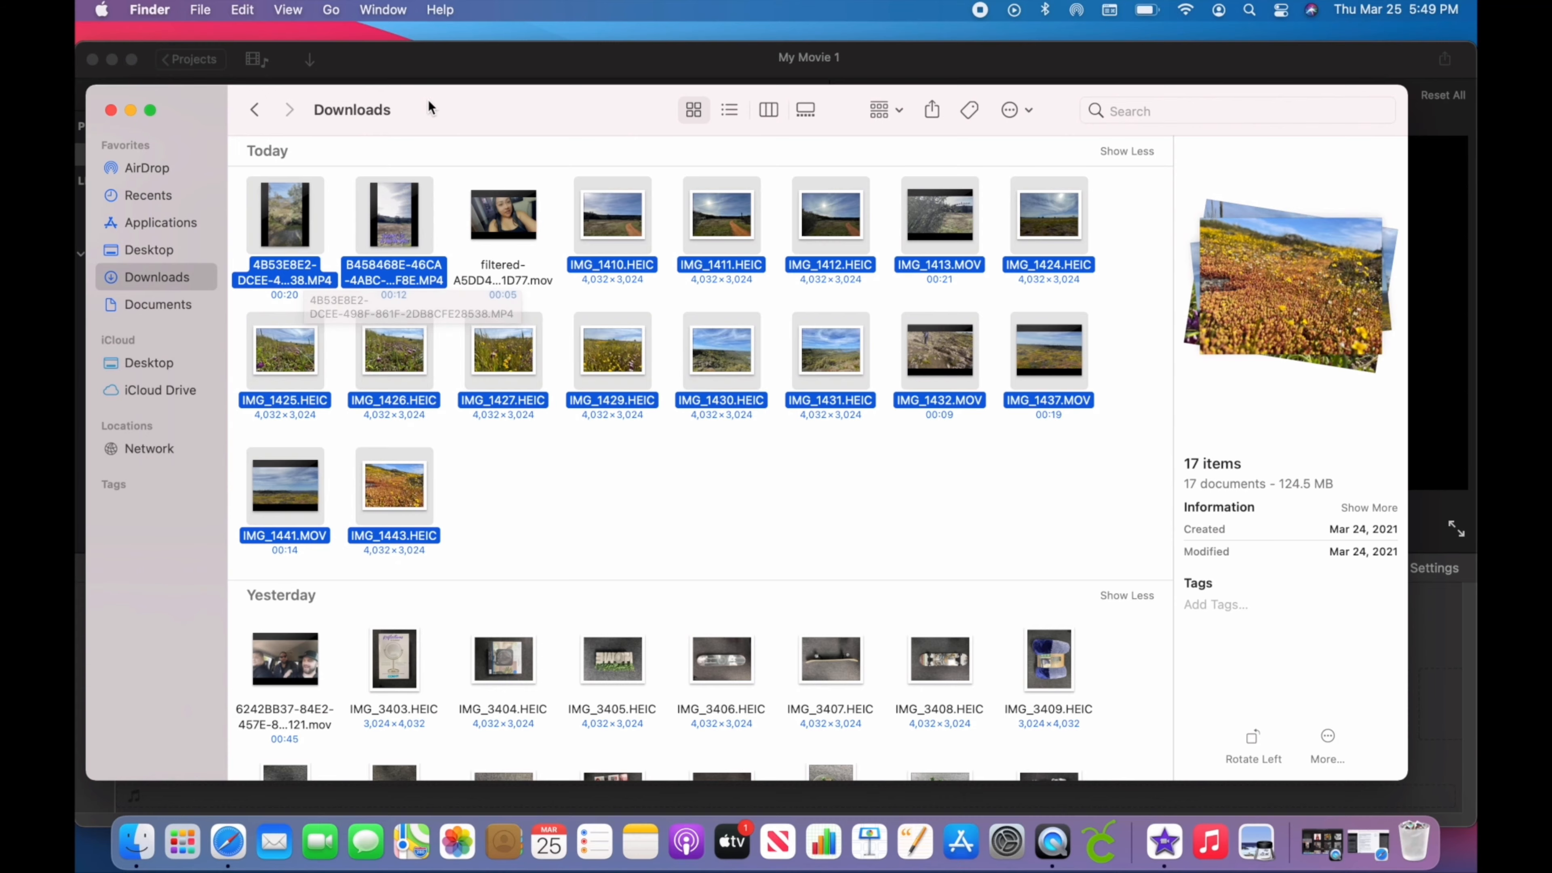
left_click_drag(428, 107, 450, 297)
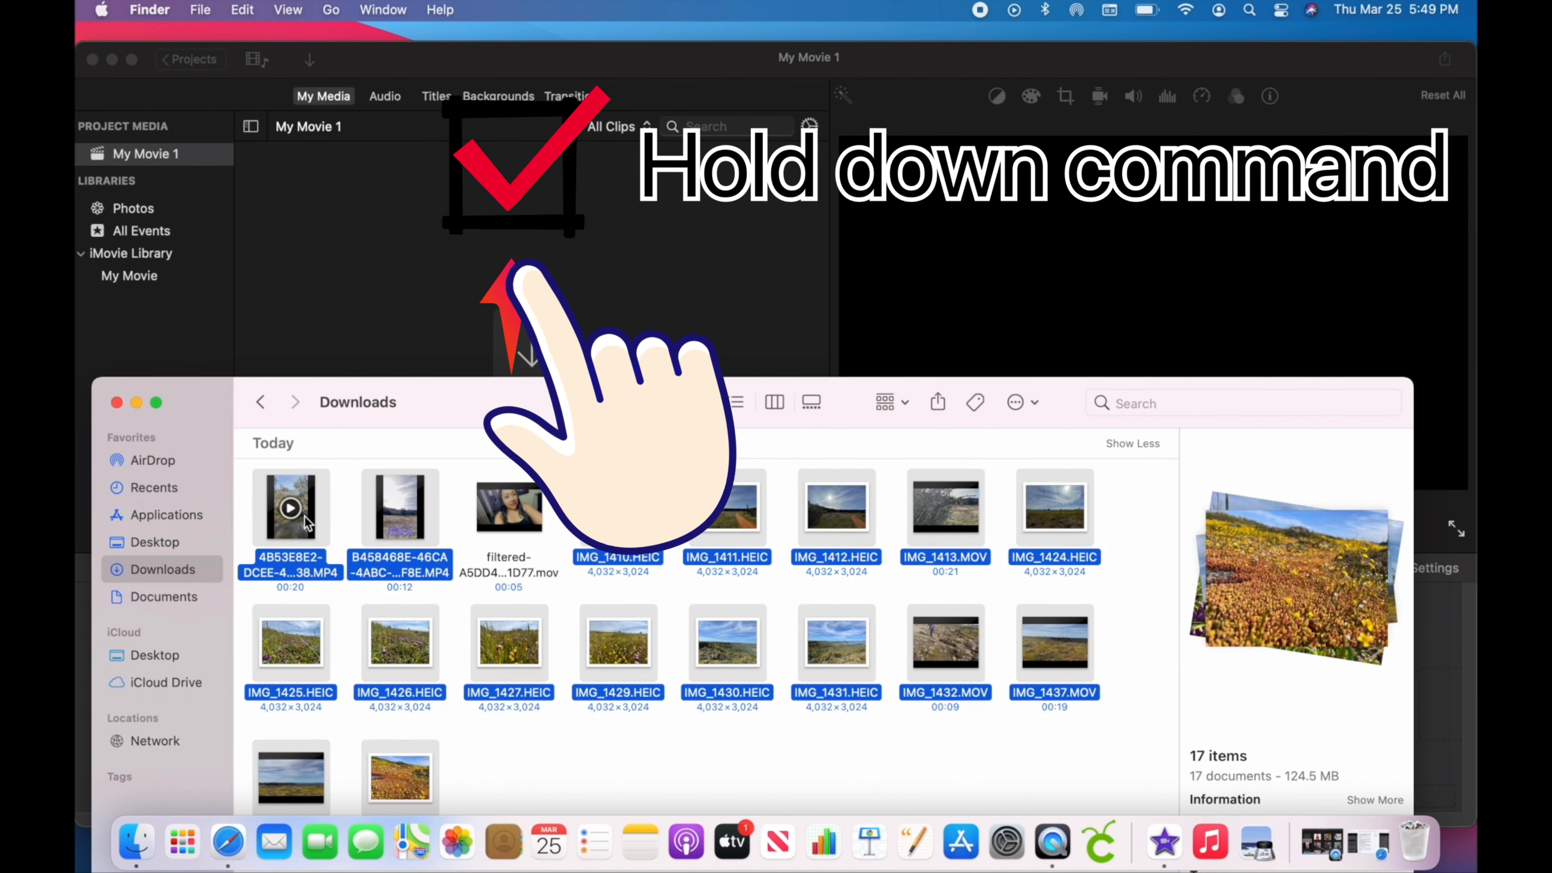
left_click_drag(303, 523, 329, 260)
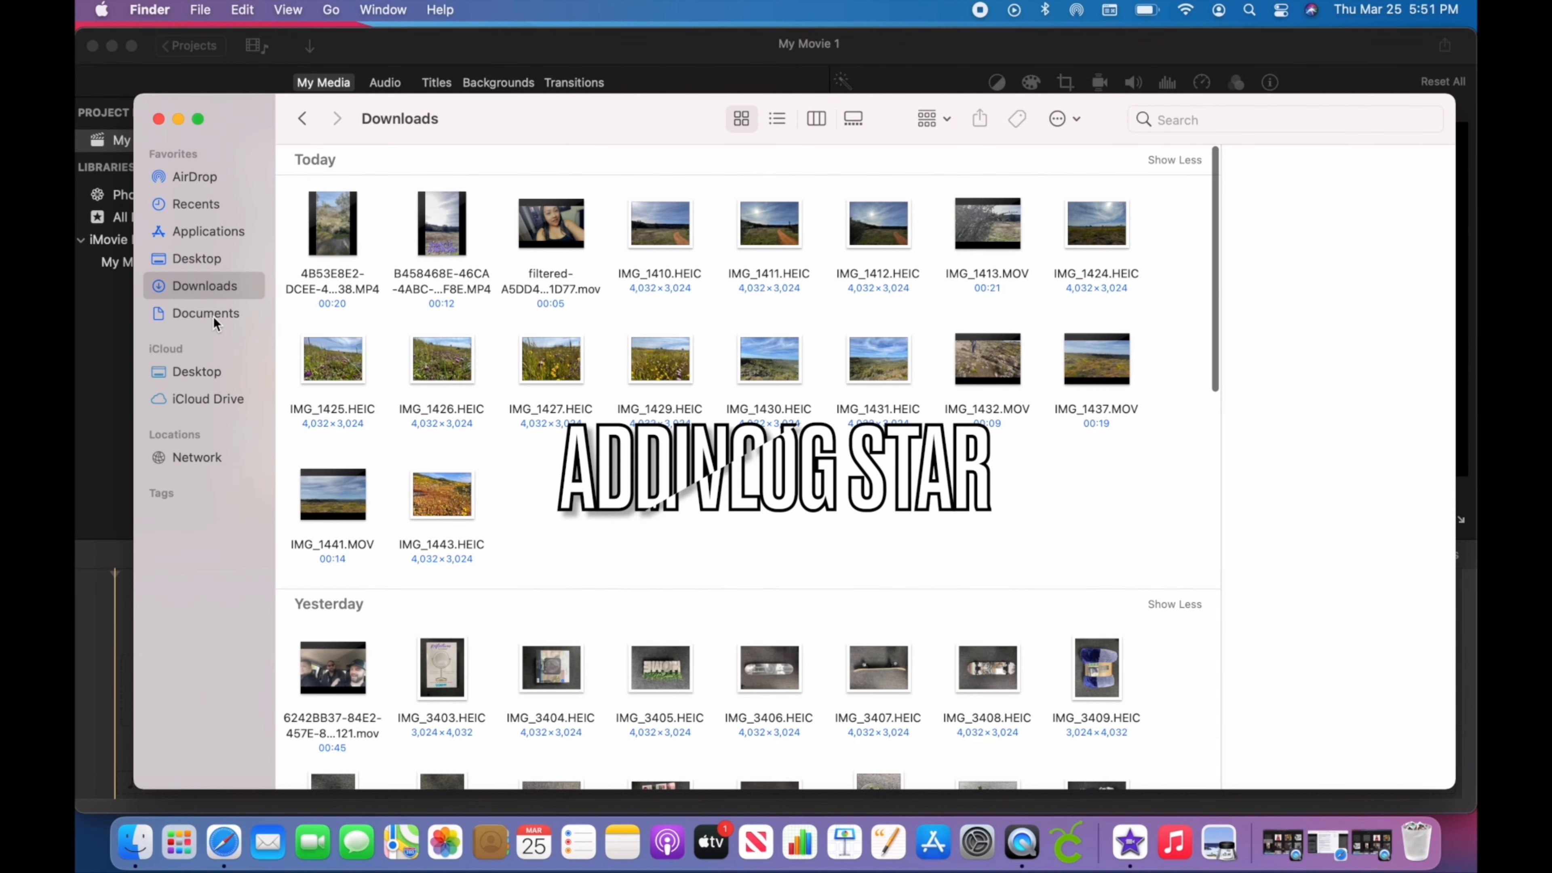
Step: Import INTRO 3.MOV from the CLIPS FROM VLOG STAR folder in Documents into the My Movie 1 project media
left_click(207, 313)
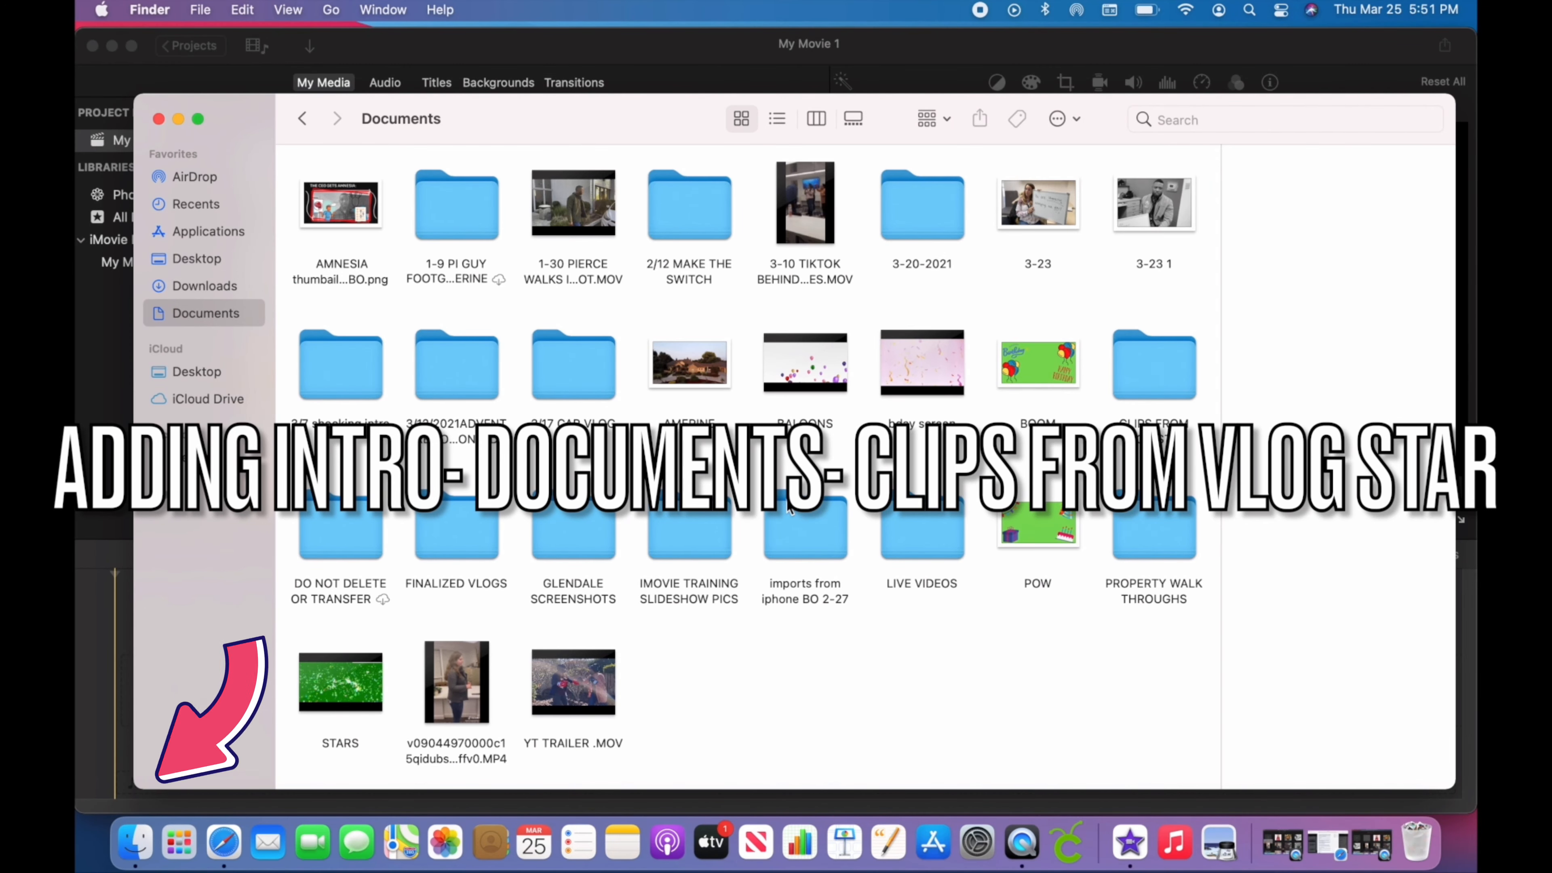
left_click(1133, 383)
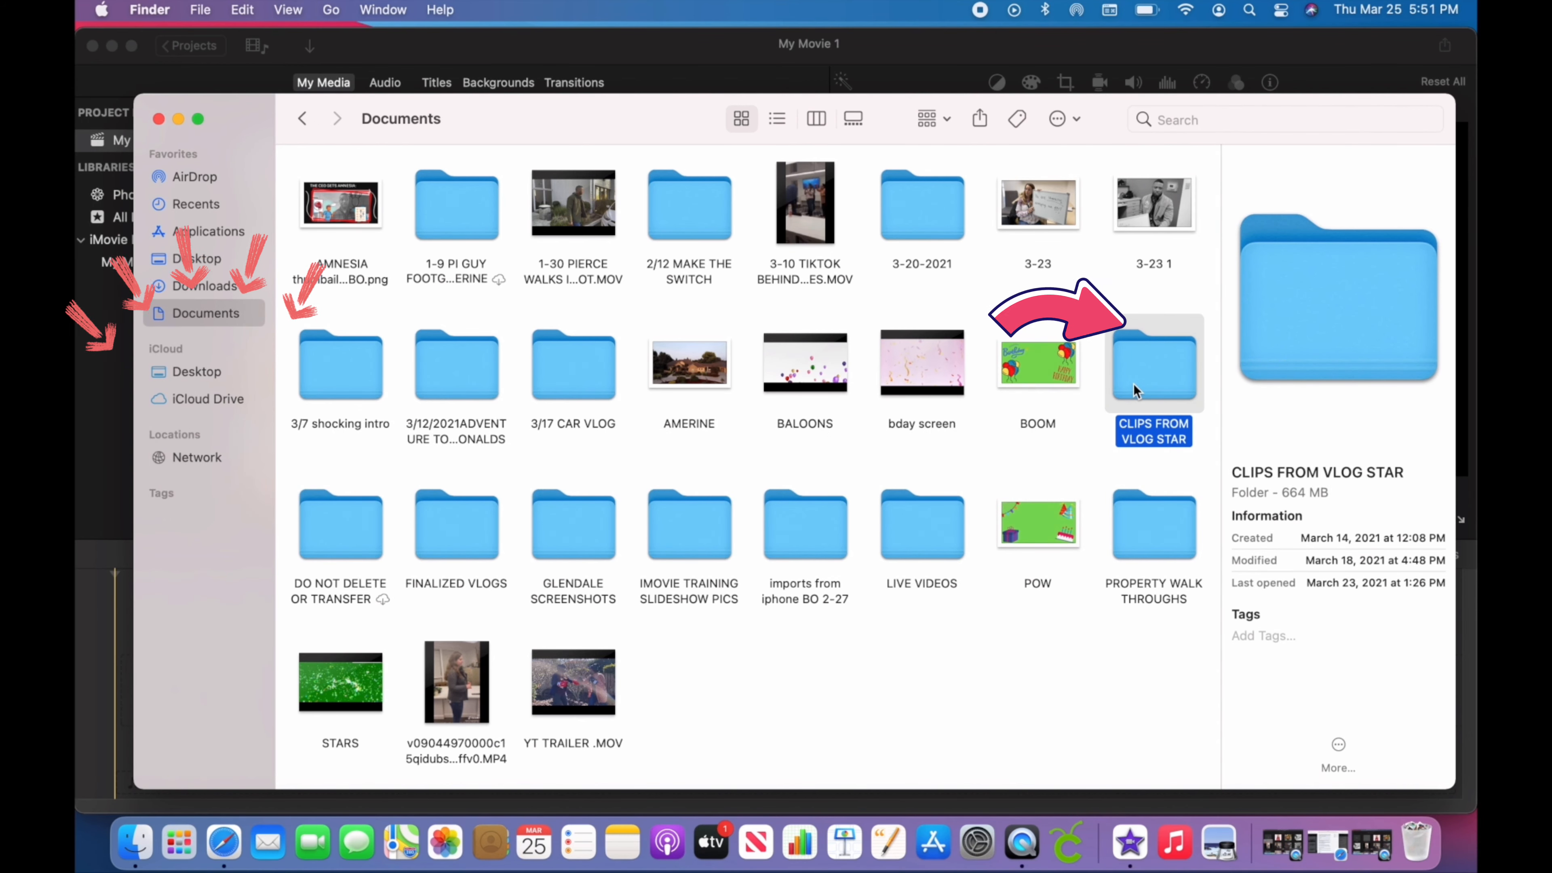
double_click(1134, 383)
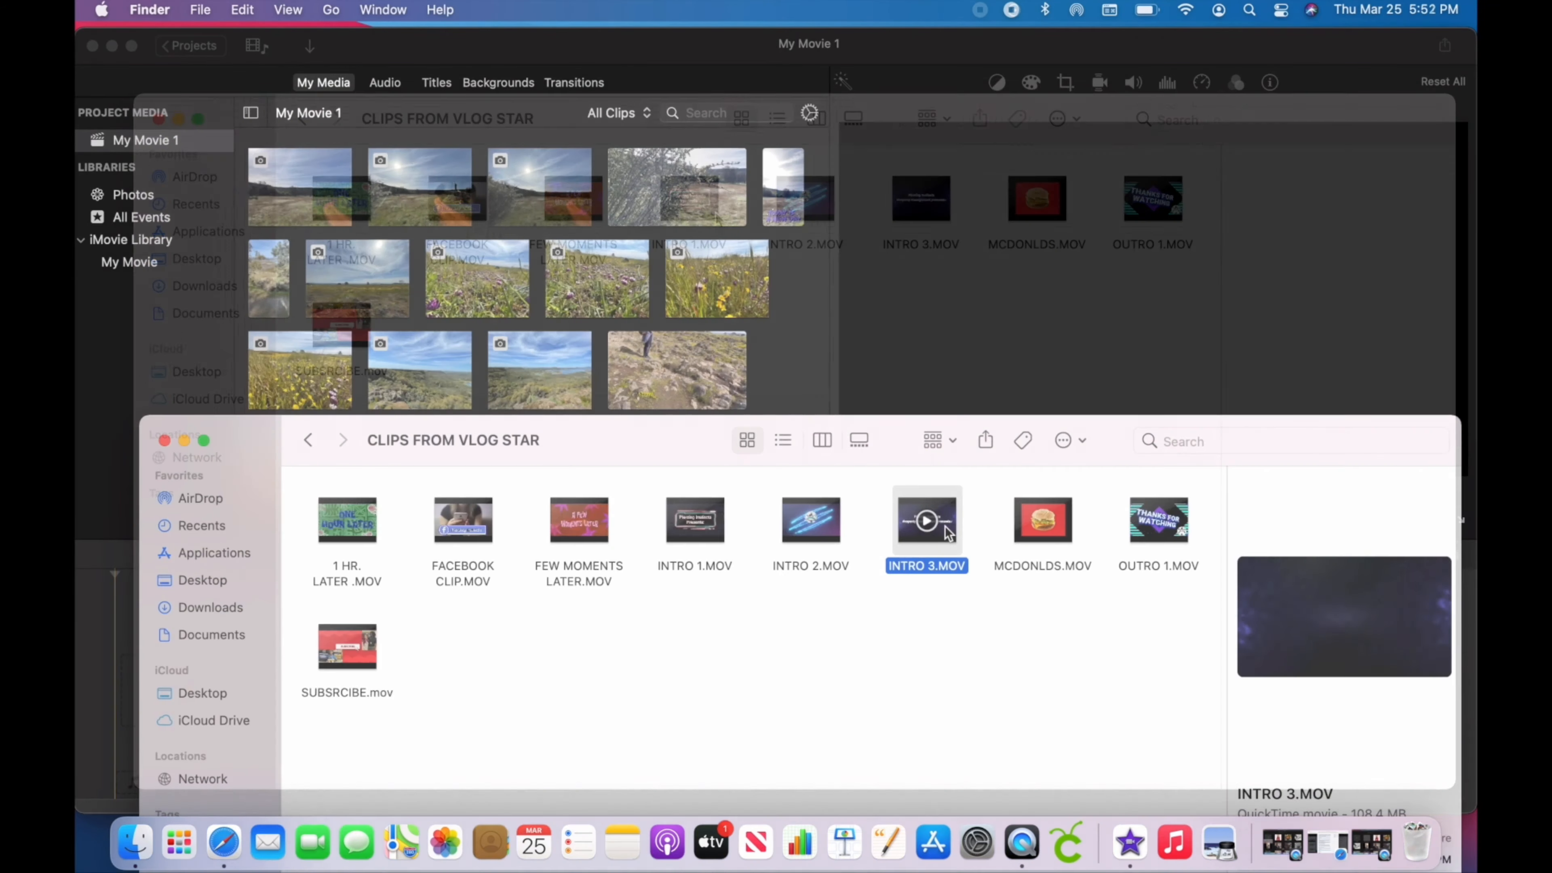
left_click_drag(926, 519, 773, 363)
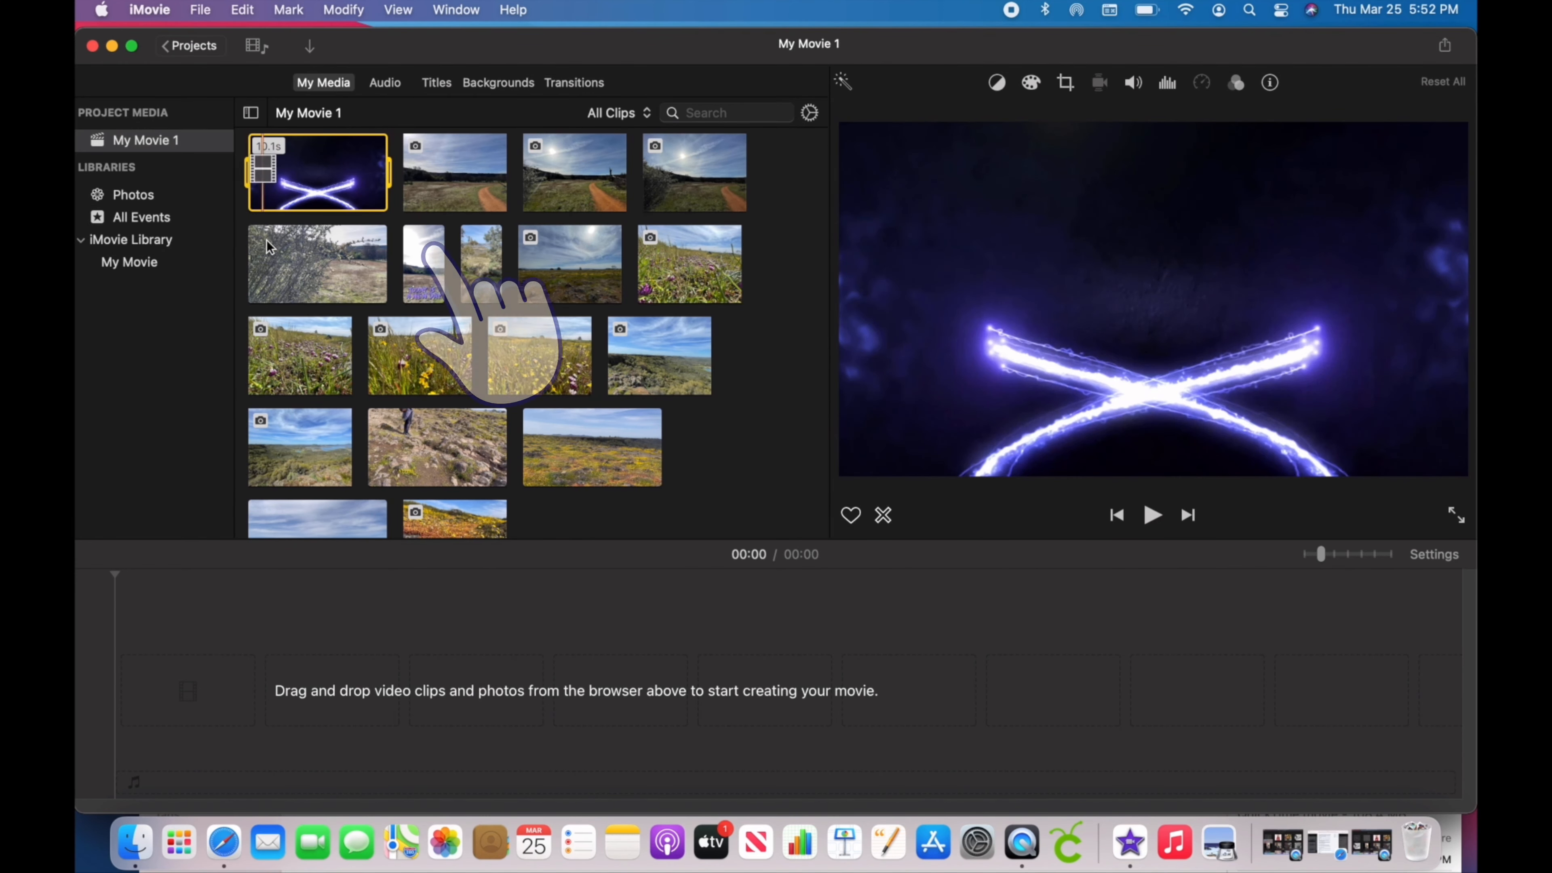
Step: Add the full intro clip to the empty timeline as the movie's first clip
left_click_drag(262, 173, 184, 669)
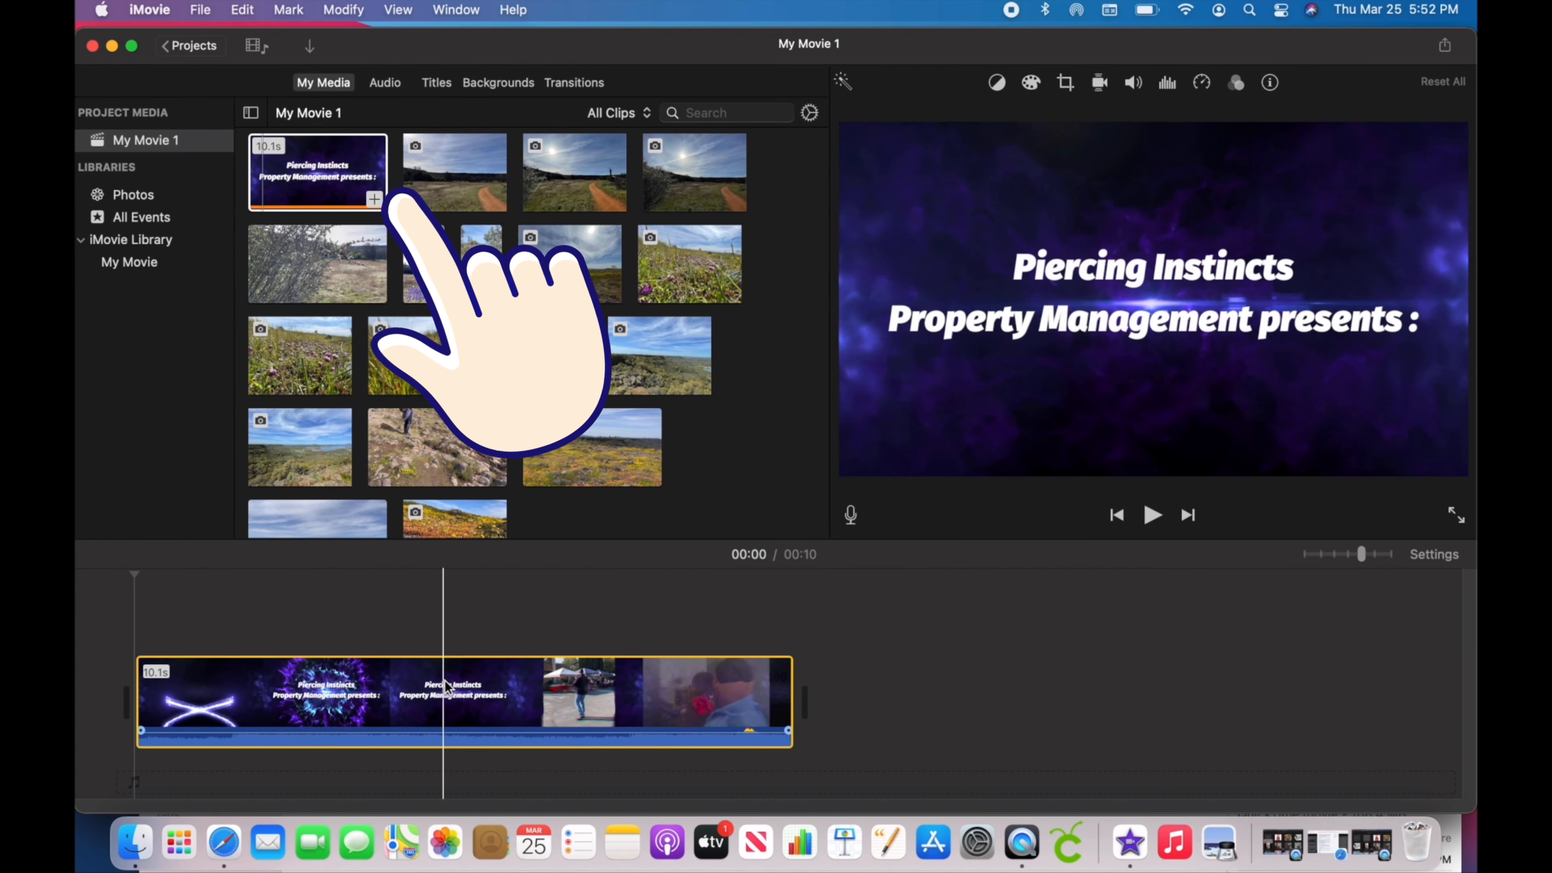
key("Delete")
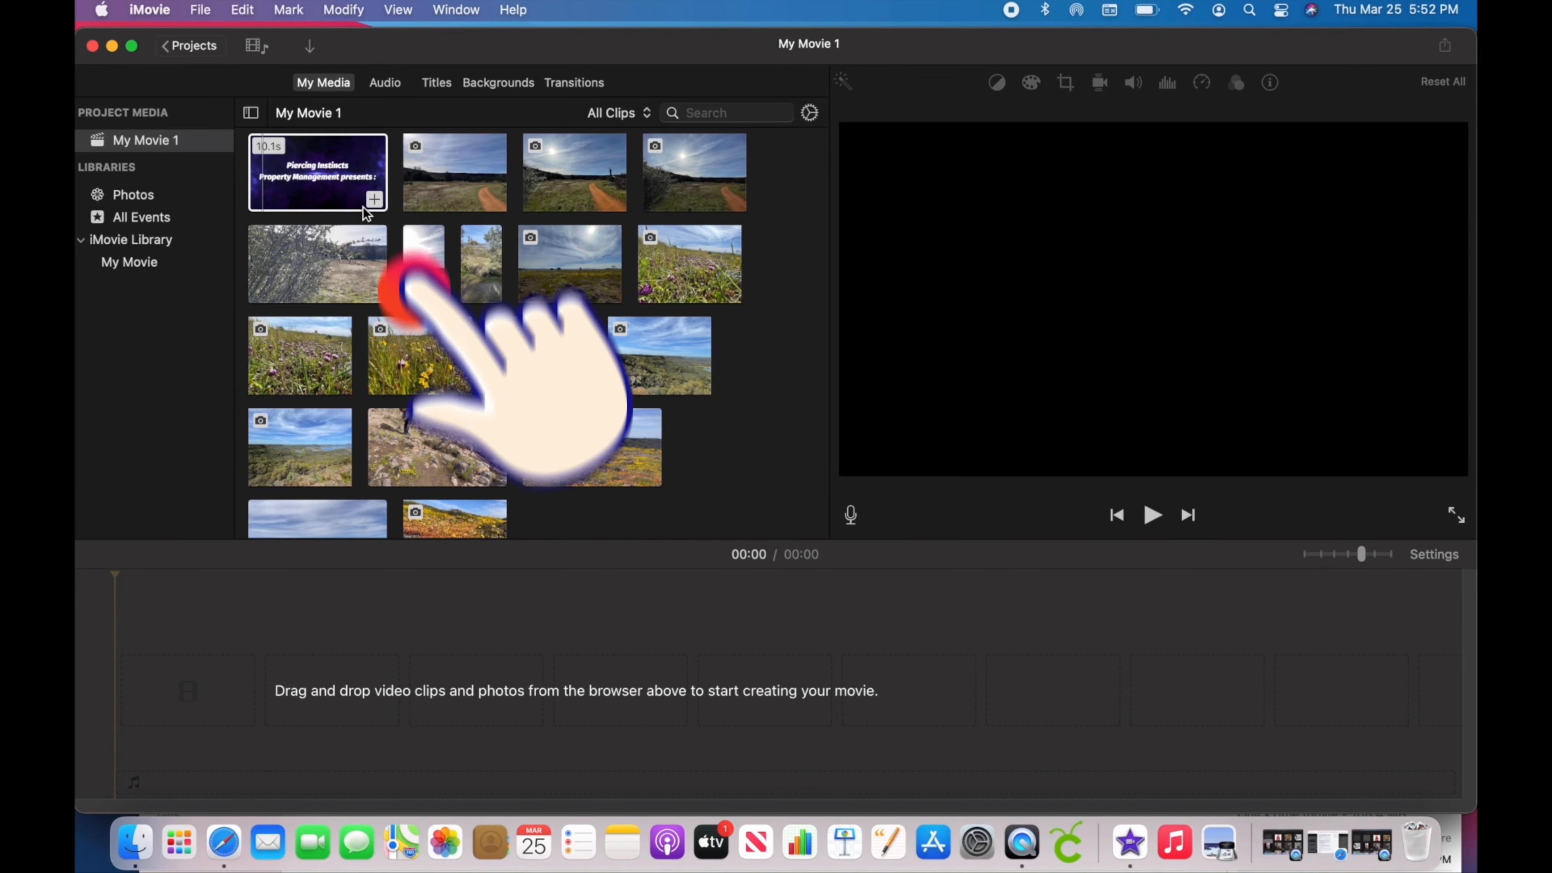
left_click(374, 199)
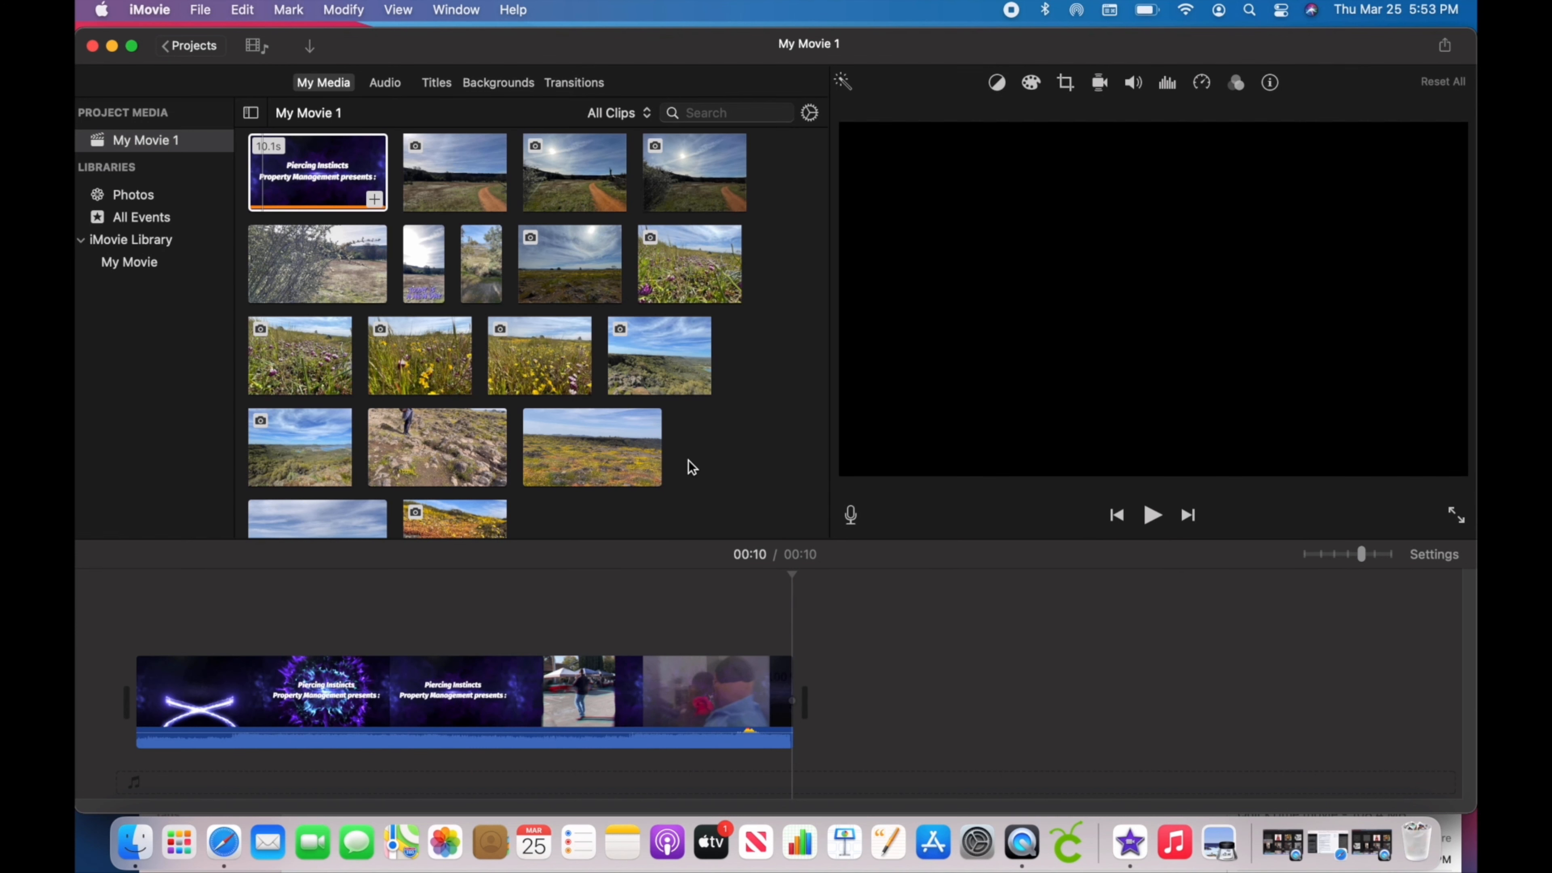
Step: Append the 9.4-second rocky hillside video, the purple and yellow wildflower photos, the canyon photo and the flower-field video to the timeline
scroll(683, 445, "down", 3)
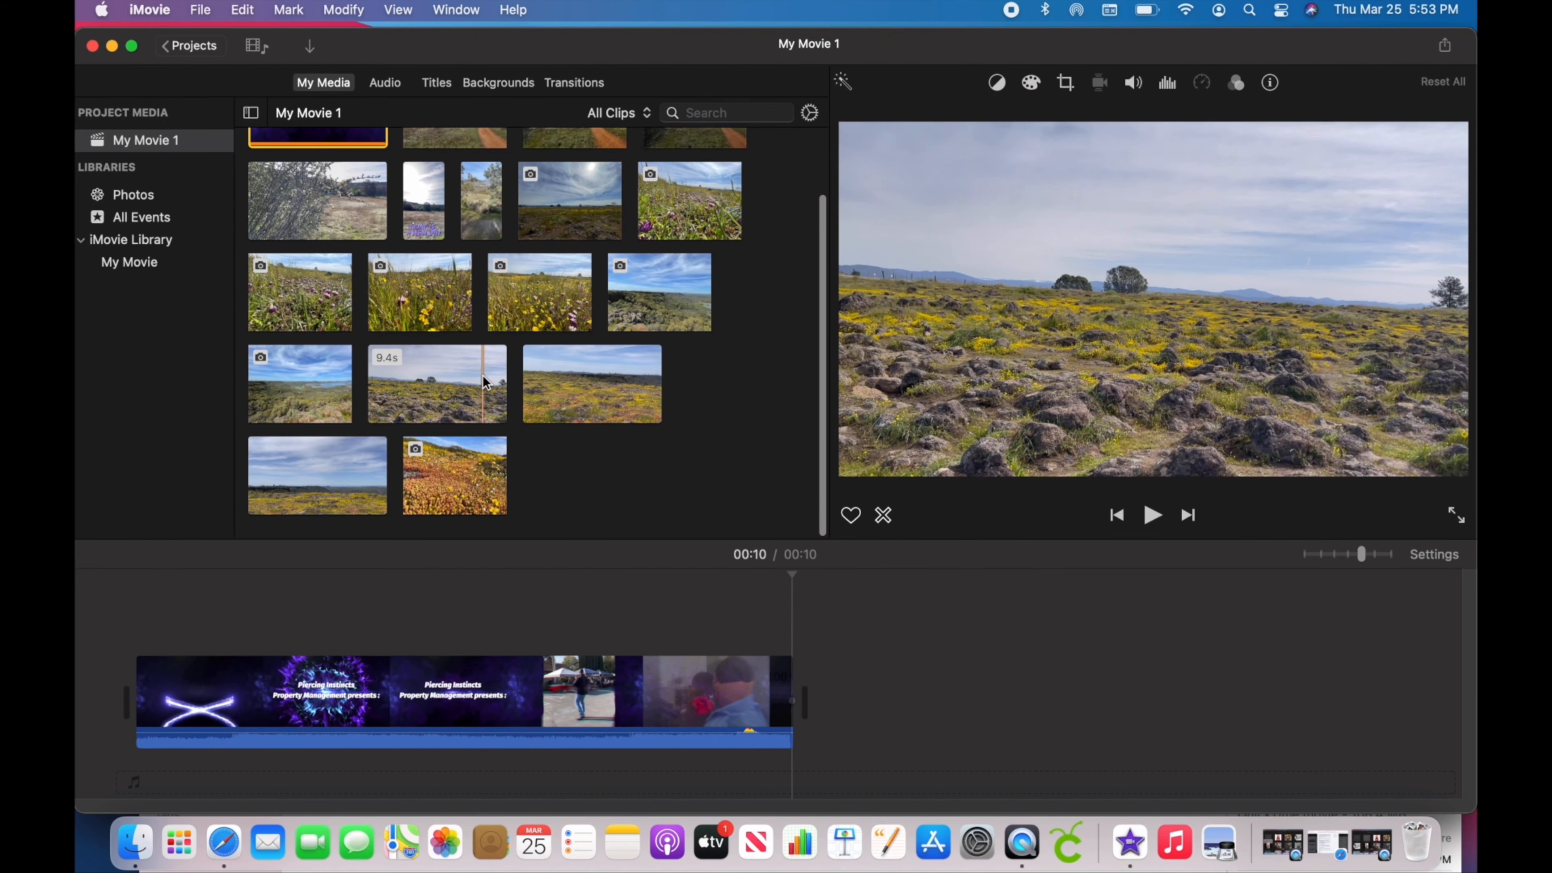
left_click(494, 410)
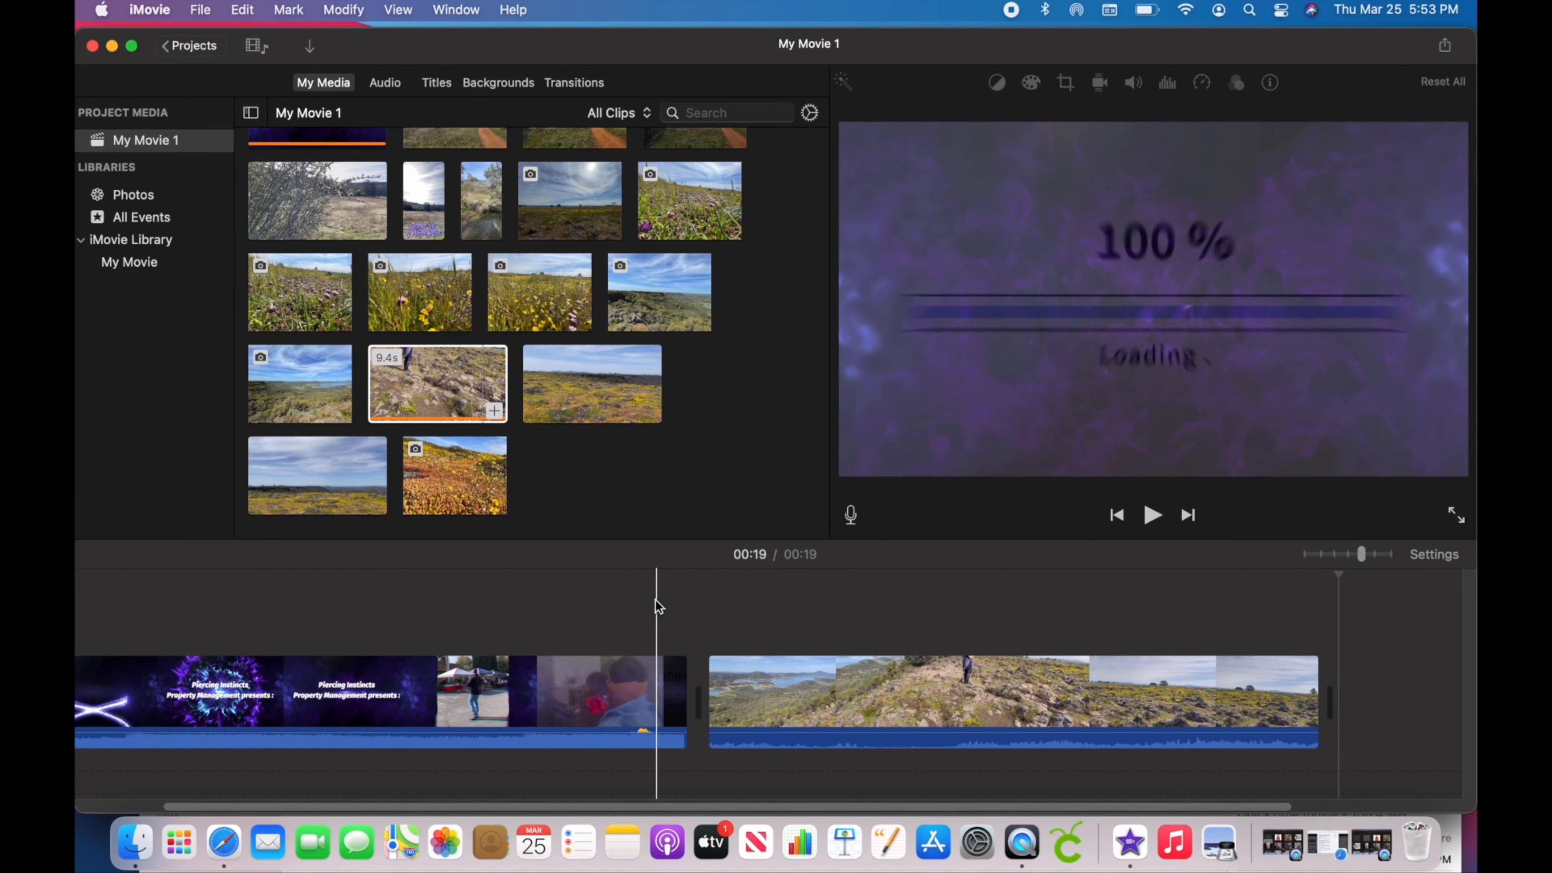
left_click(340, 321)
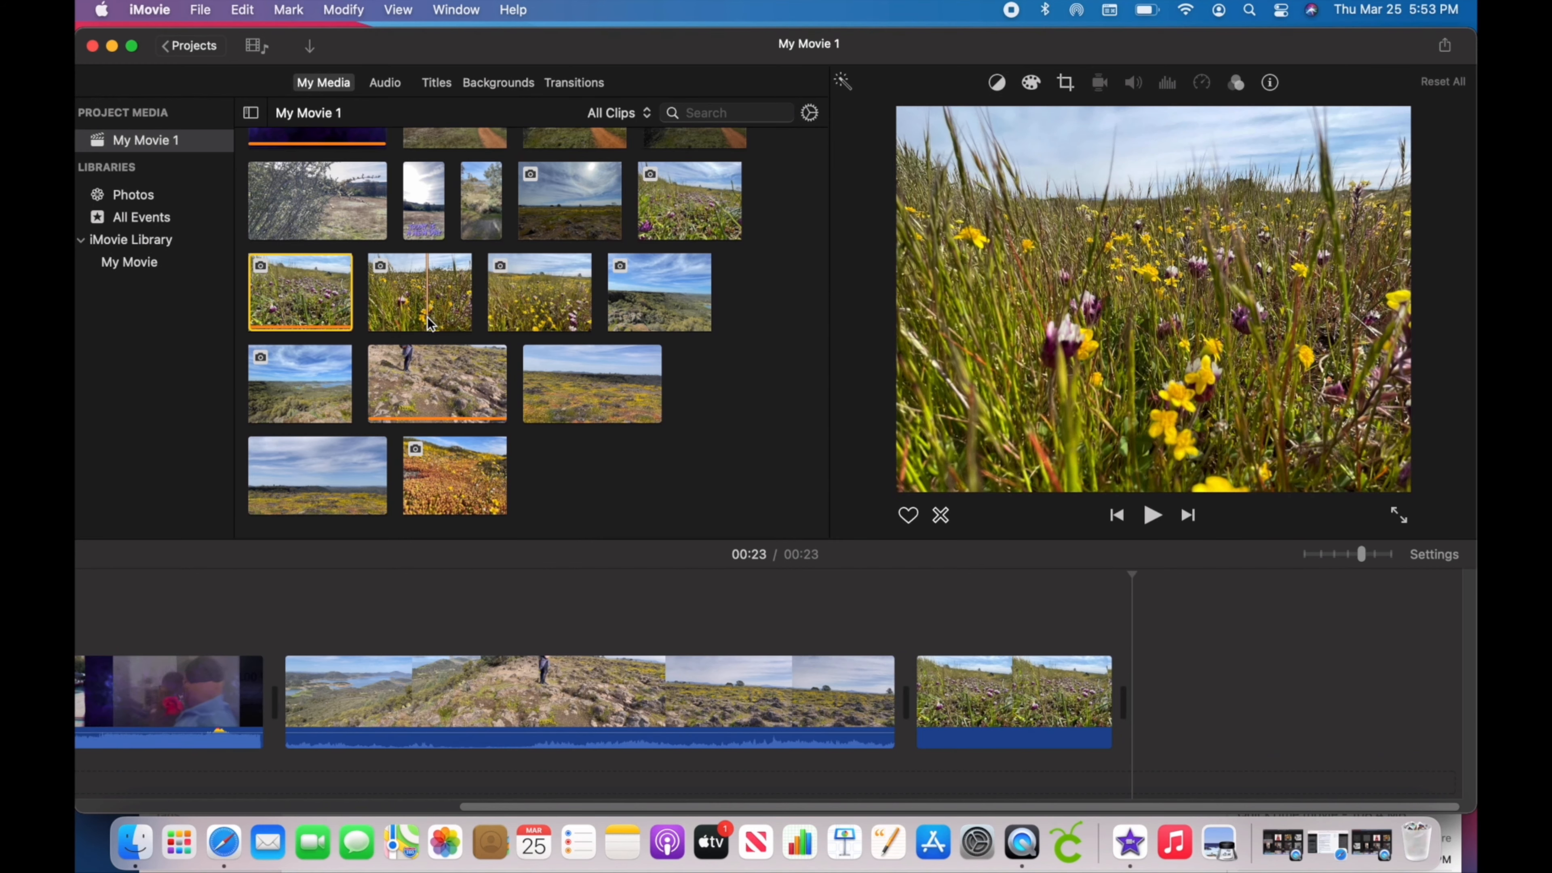
left_click(458, 320)
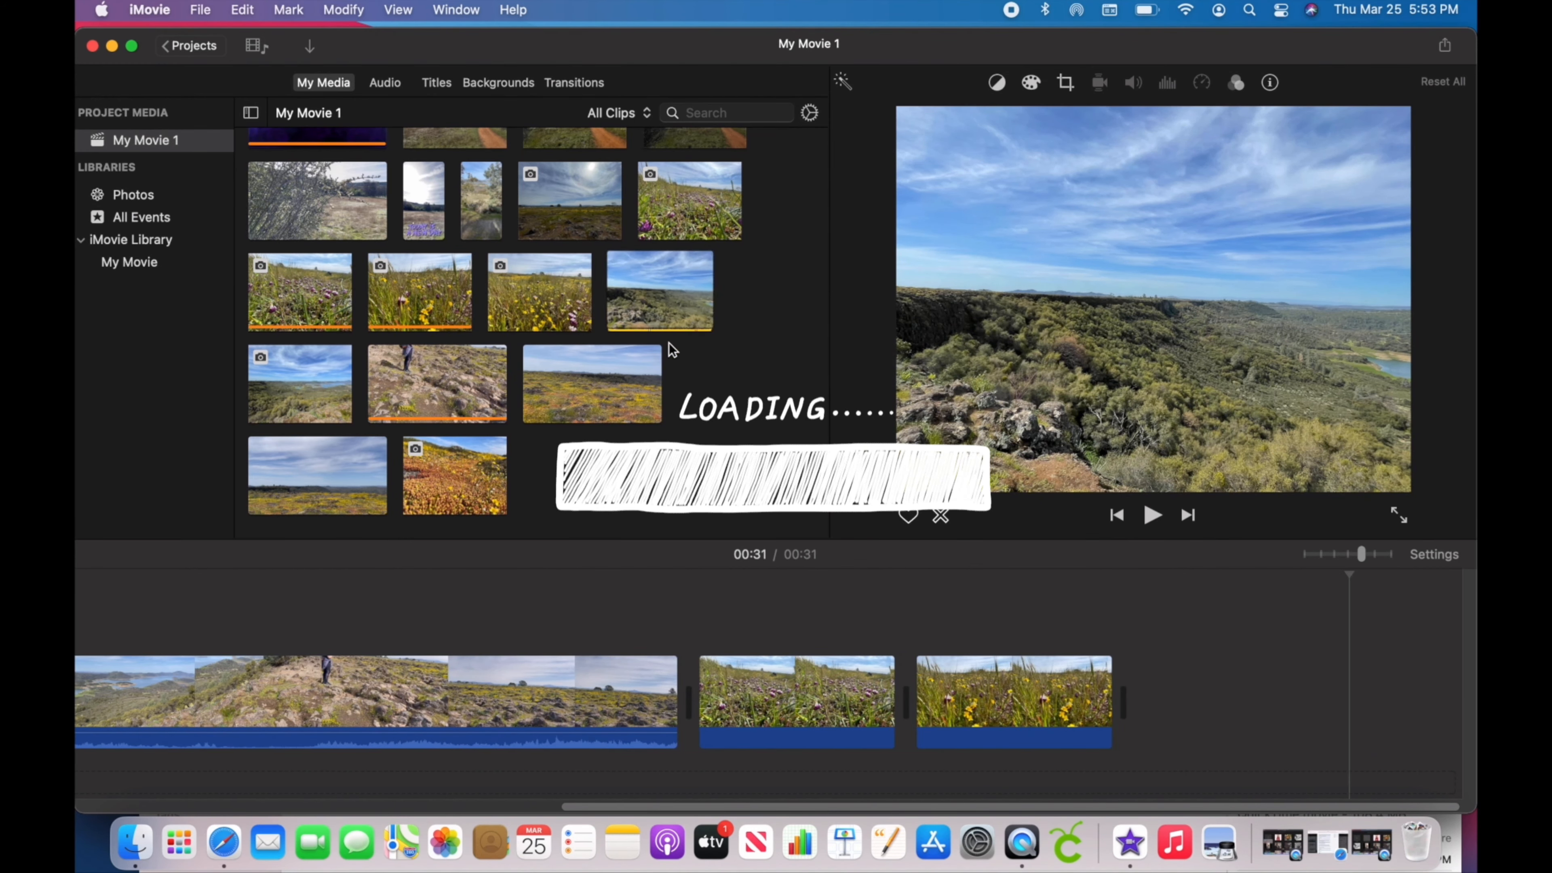
left_click(649, 412)
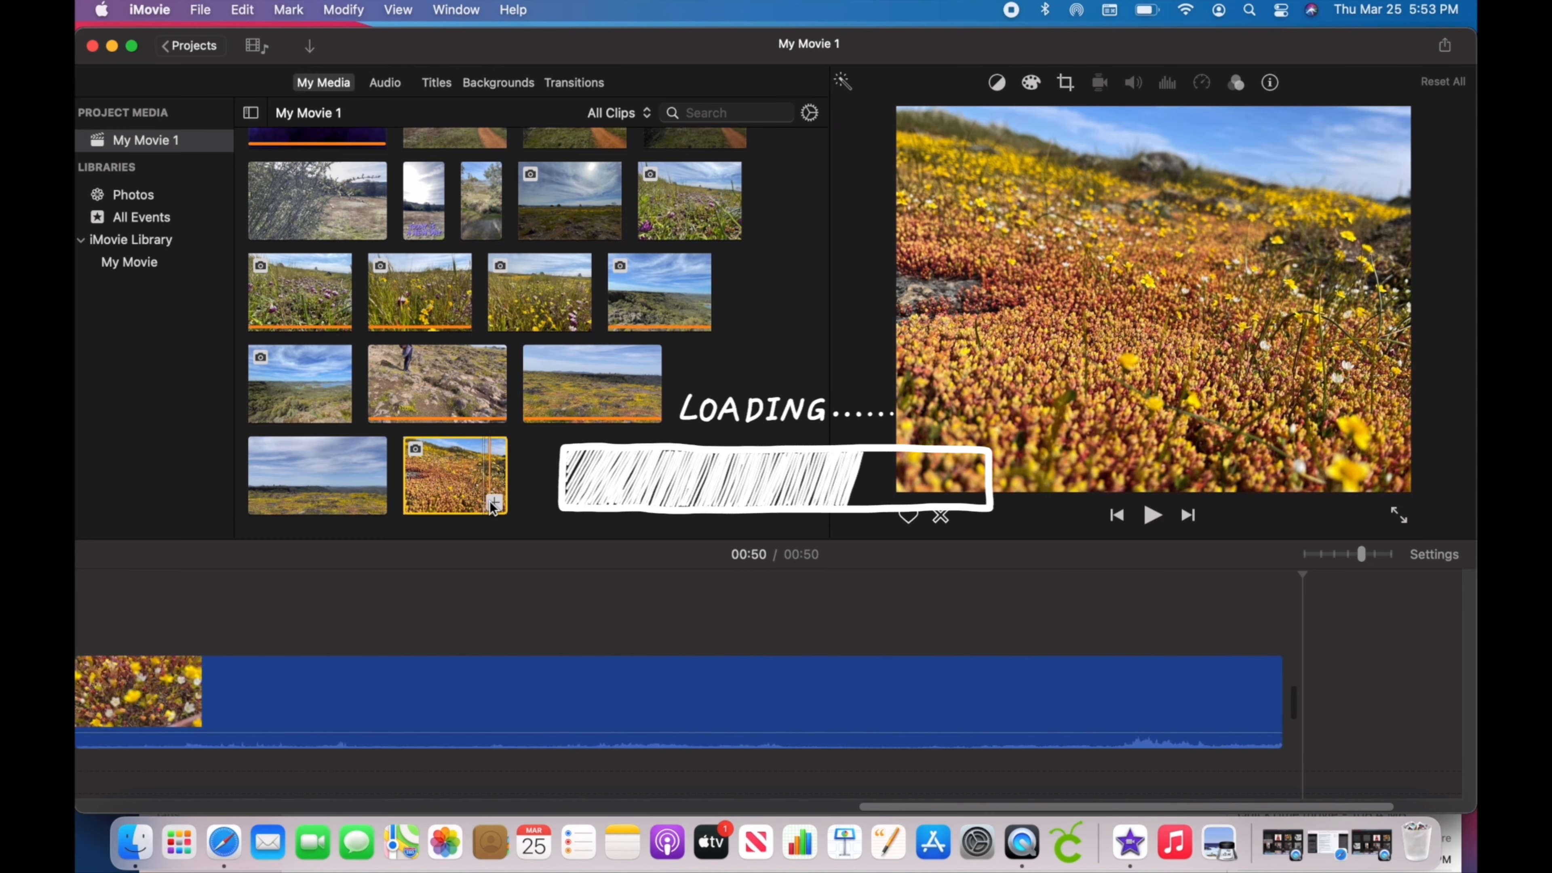
Step: Append the red-and-yellow flower photo, the bush video, the 14.1-second cloudy field video and the sunny dirt trail photo to the timeline
left_click(494, 502)
left_click(377, 228)
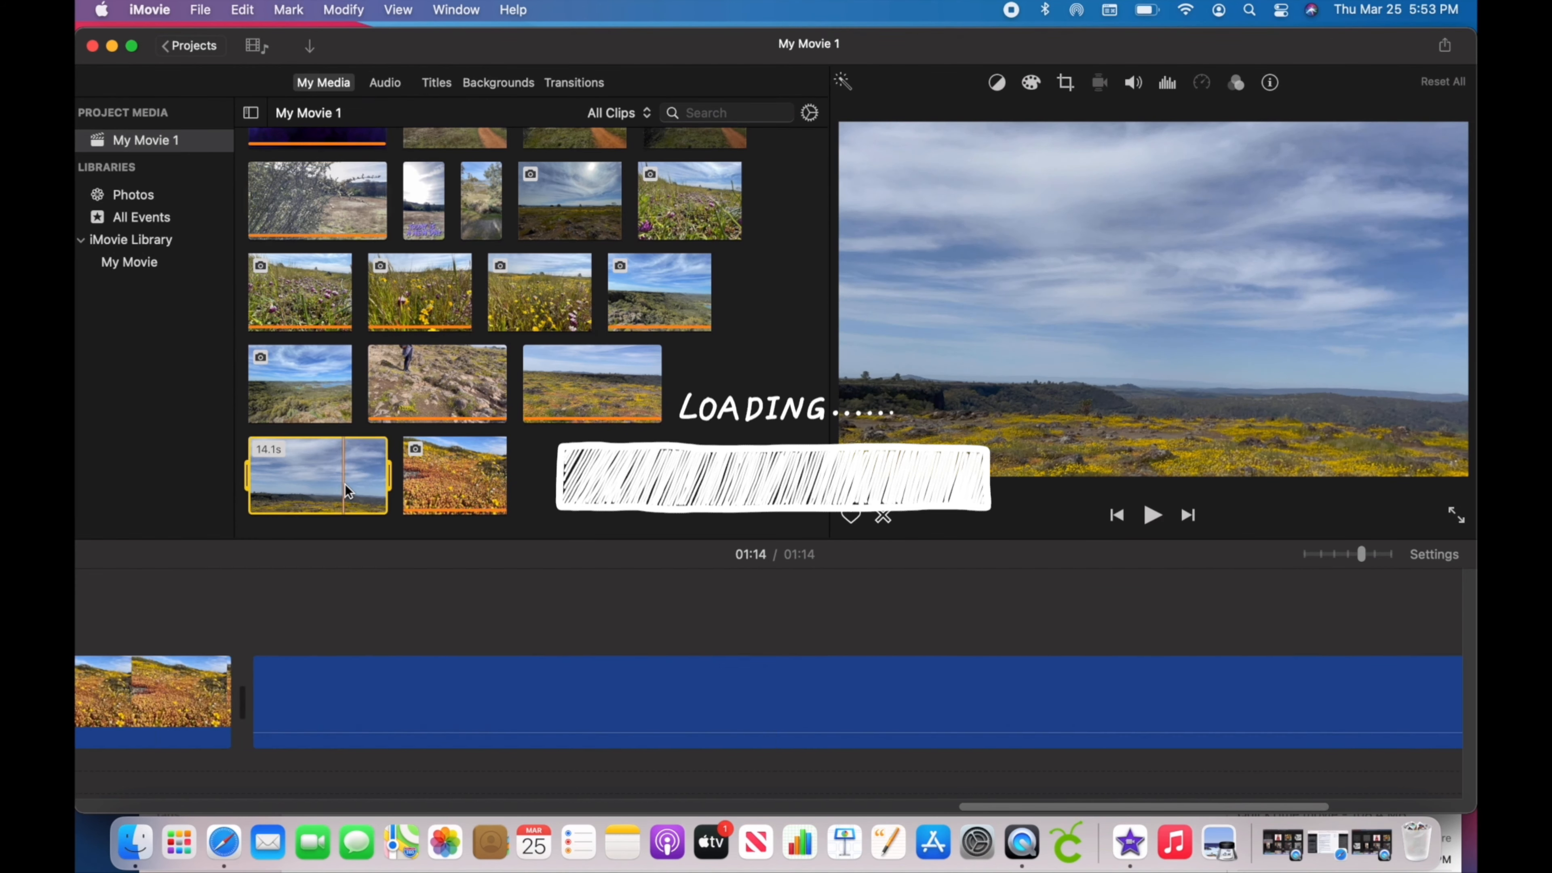
left_click(374, 503)
scroll(440, 452, "up", 3)
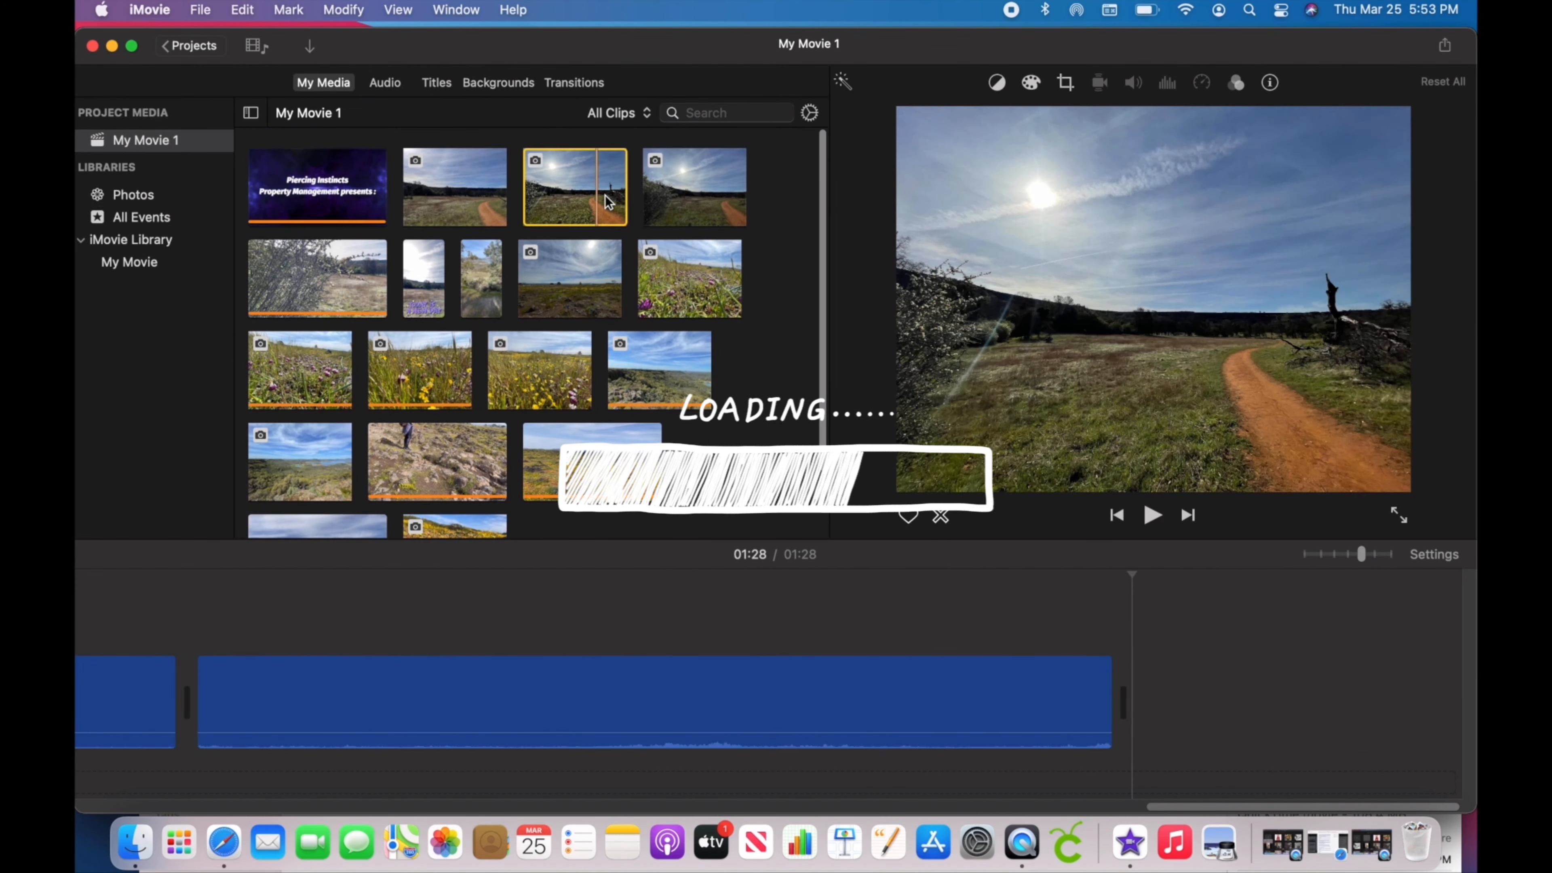
left_click(611, 208)
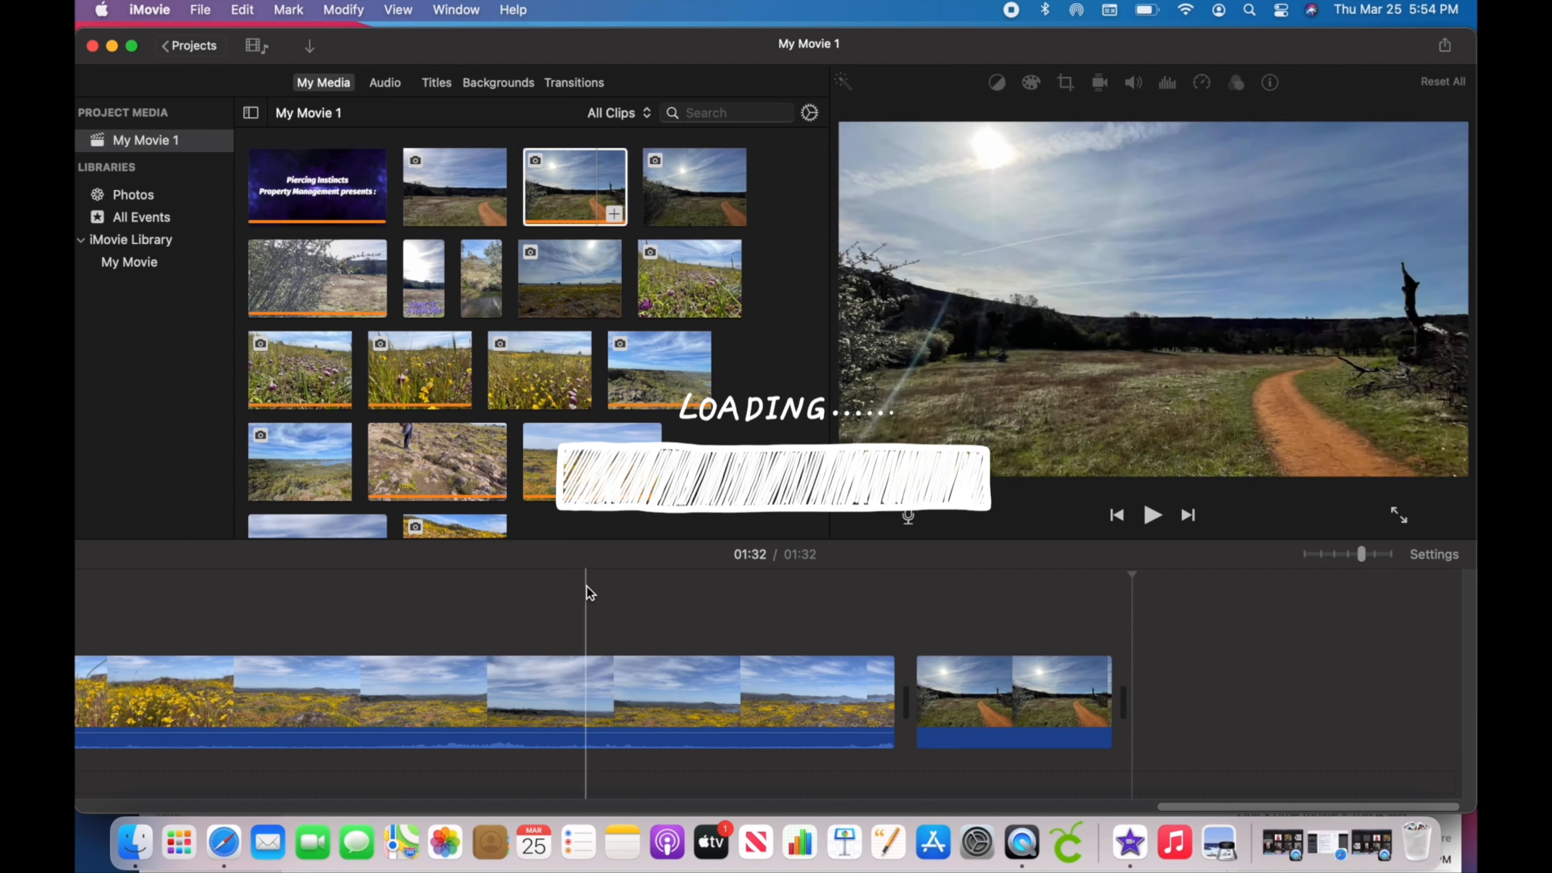
Step: Add a Fade to White transition between the intro clip and the hillside hiking video
scroll(489, 617, "left", 15)
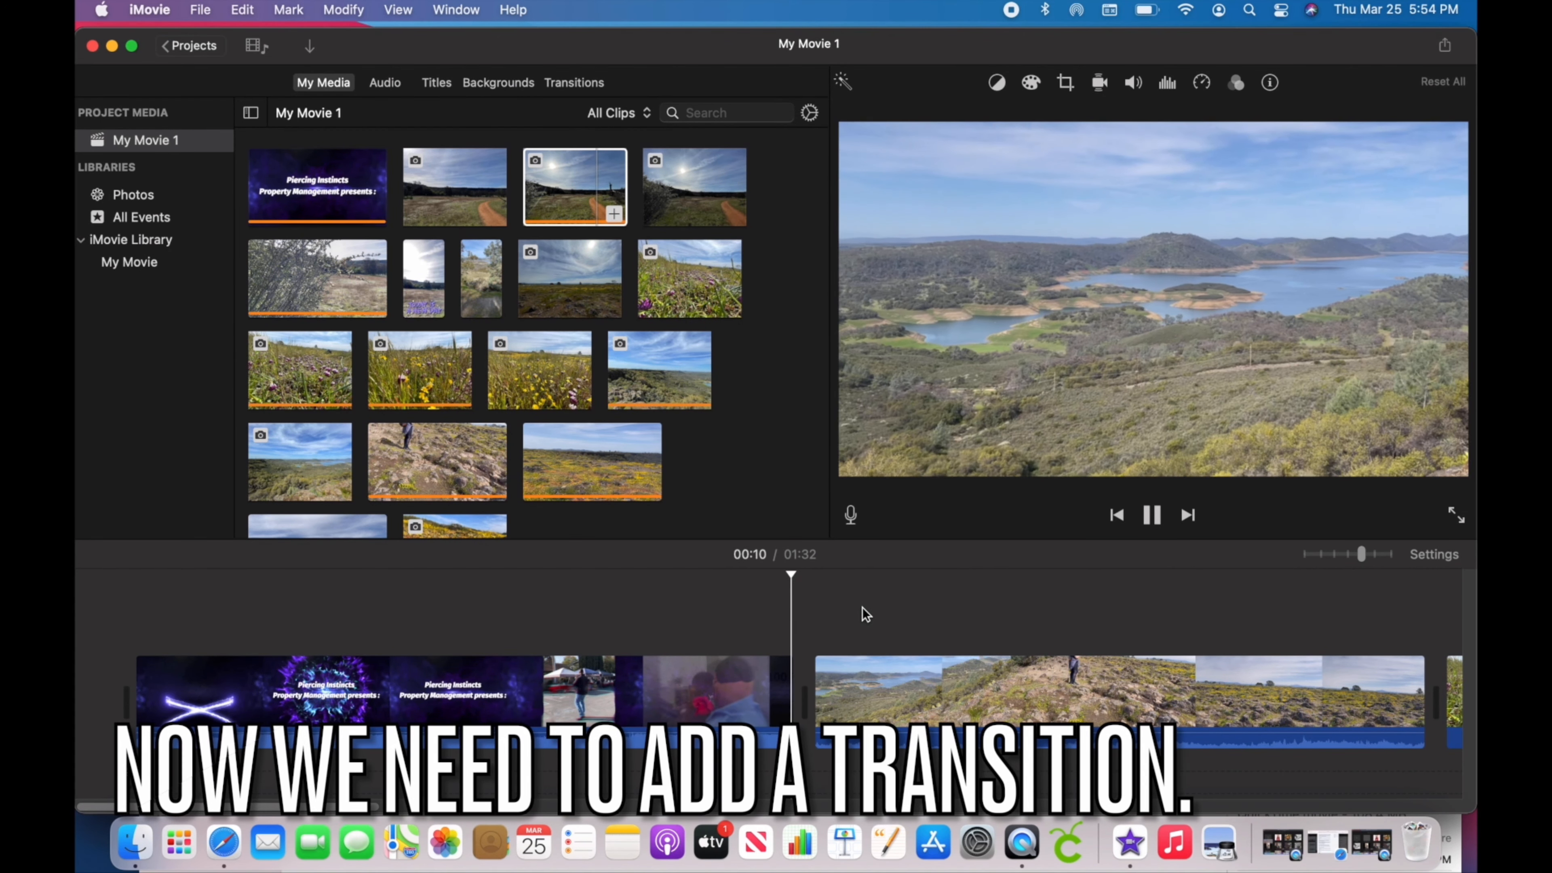
left_click(1152, 515)
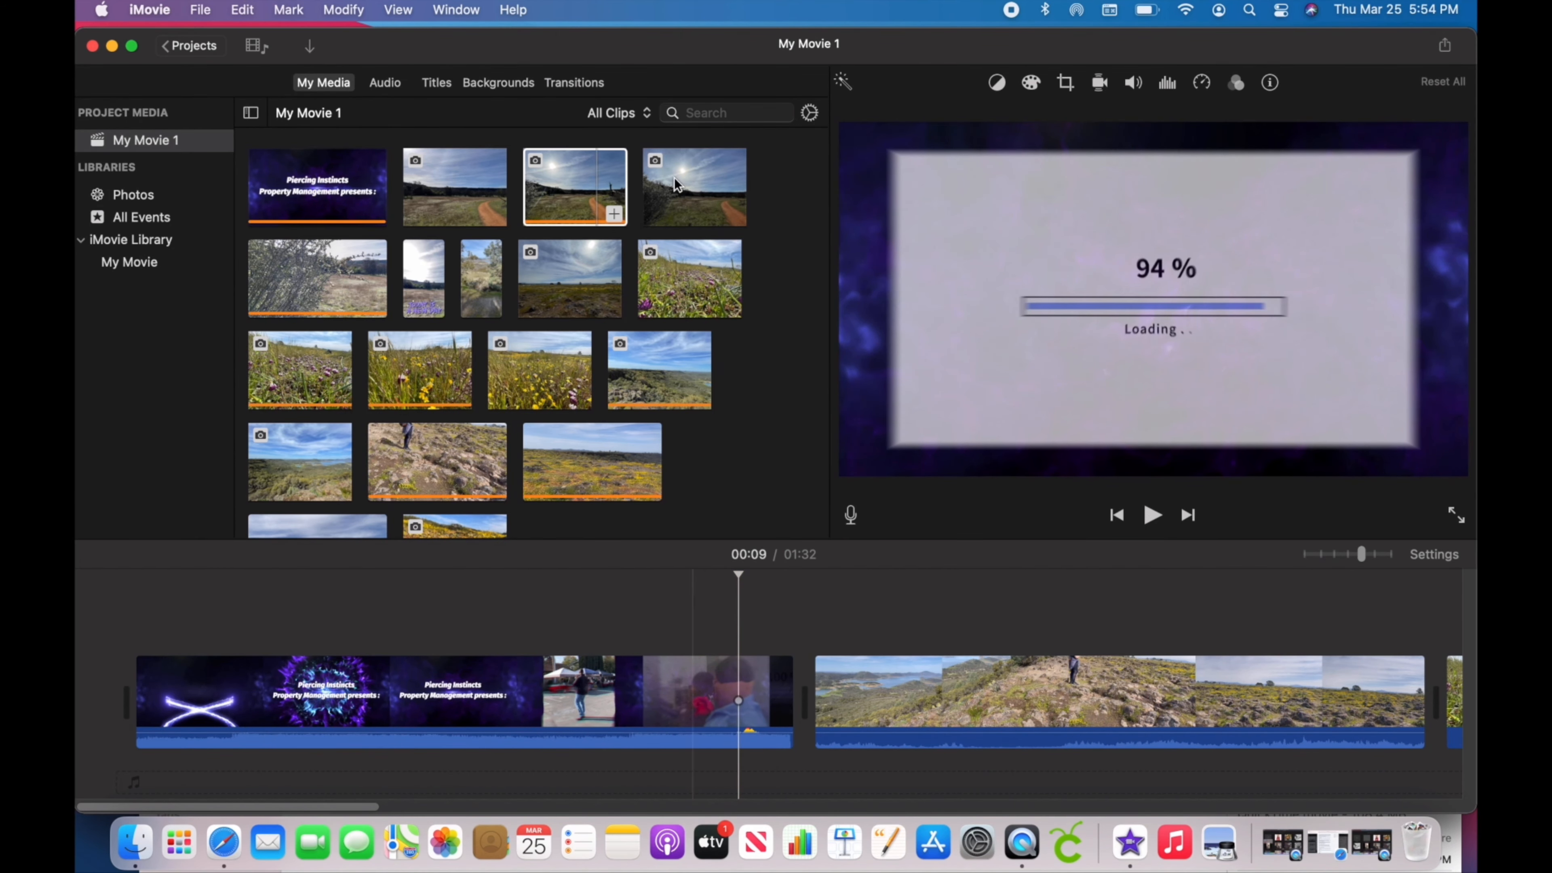
left_click(583, 87)
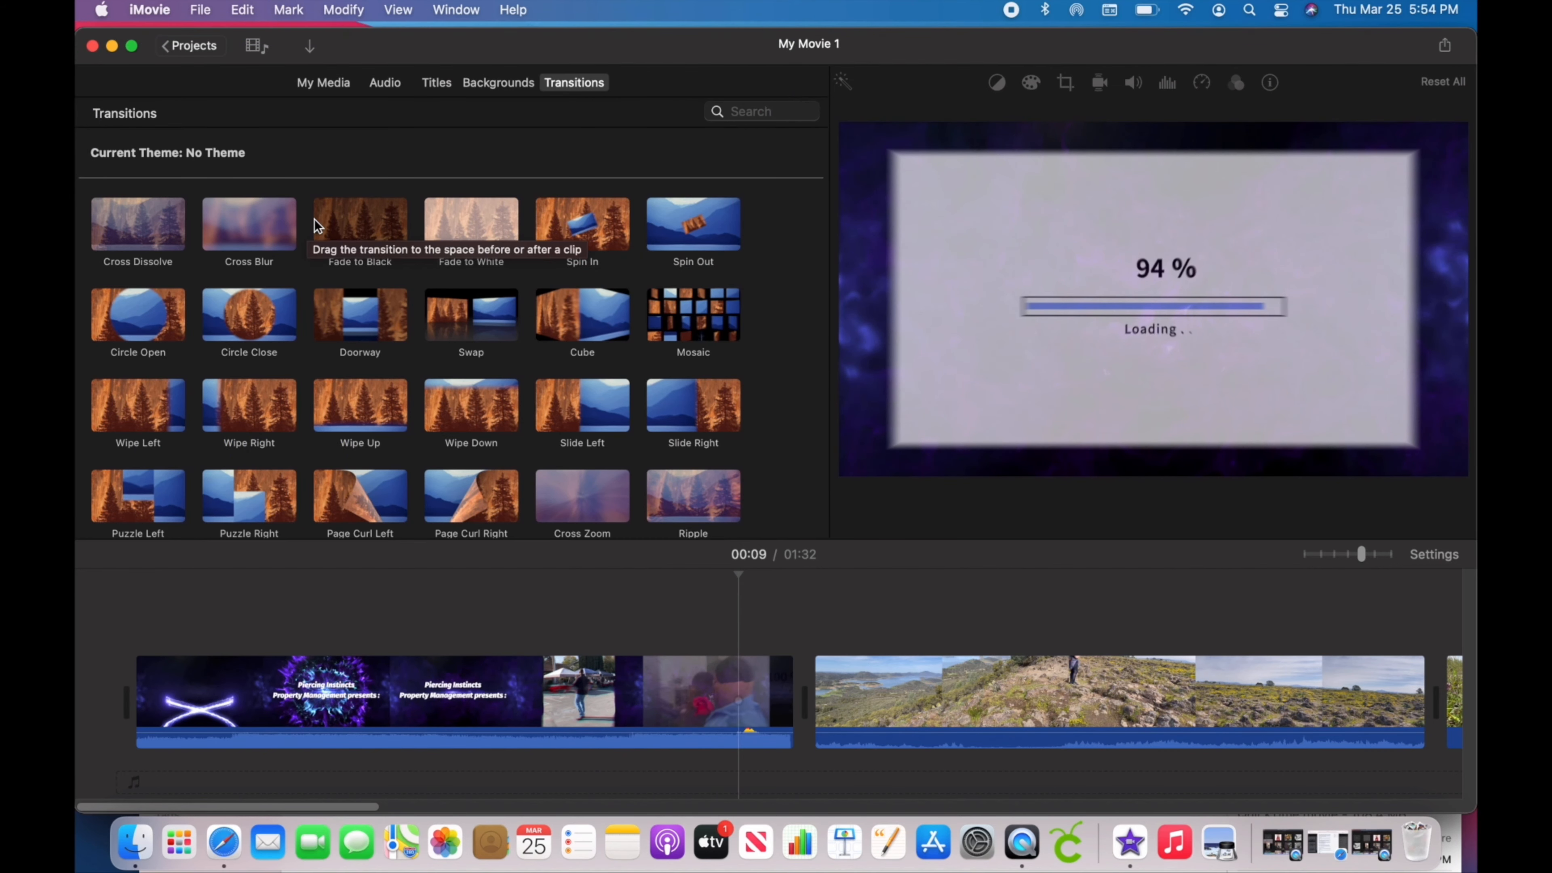
left_click(481, 224)
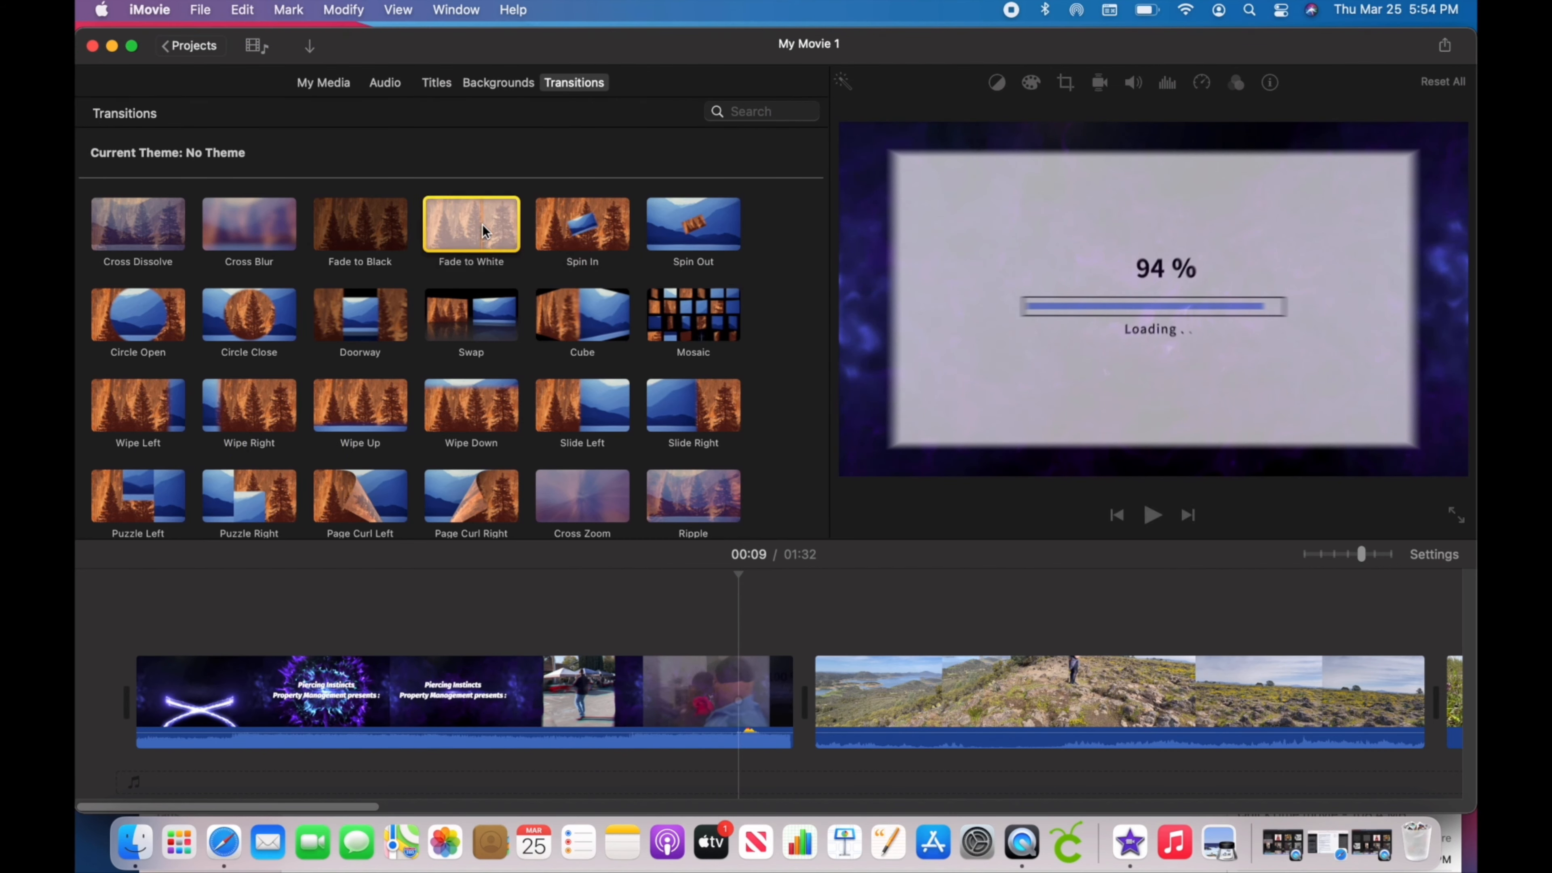
left_click_drag(483, 224, 743, 701)
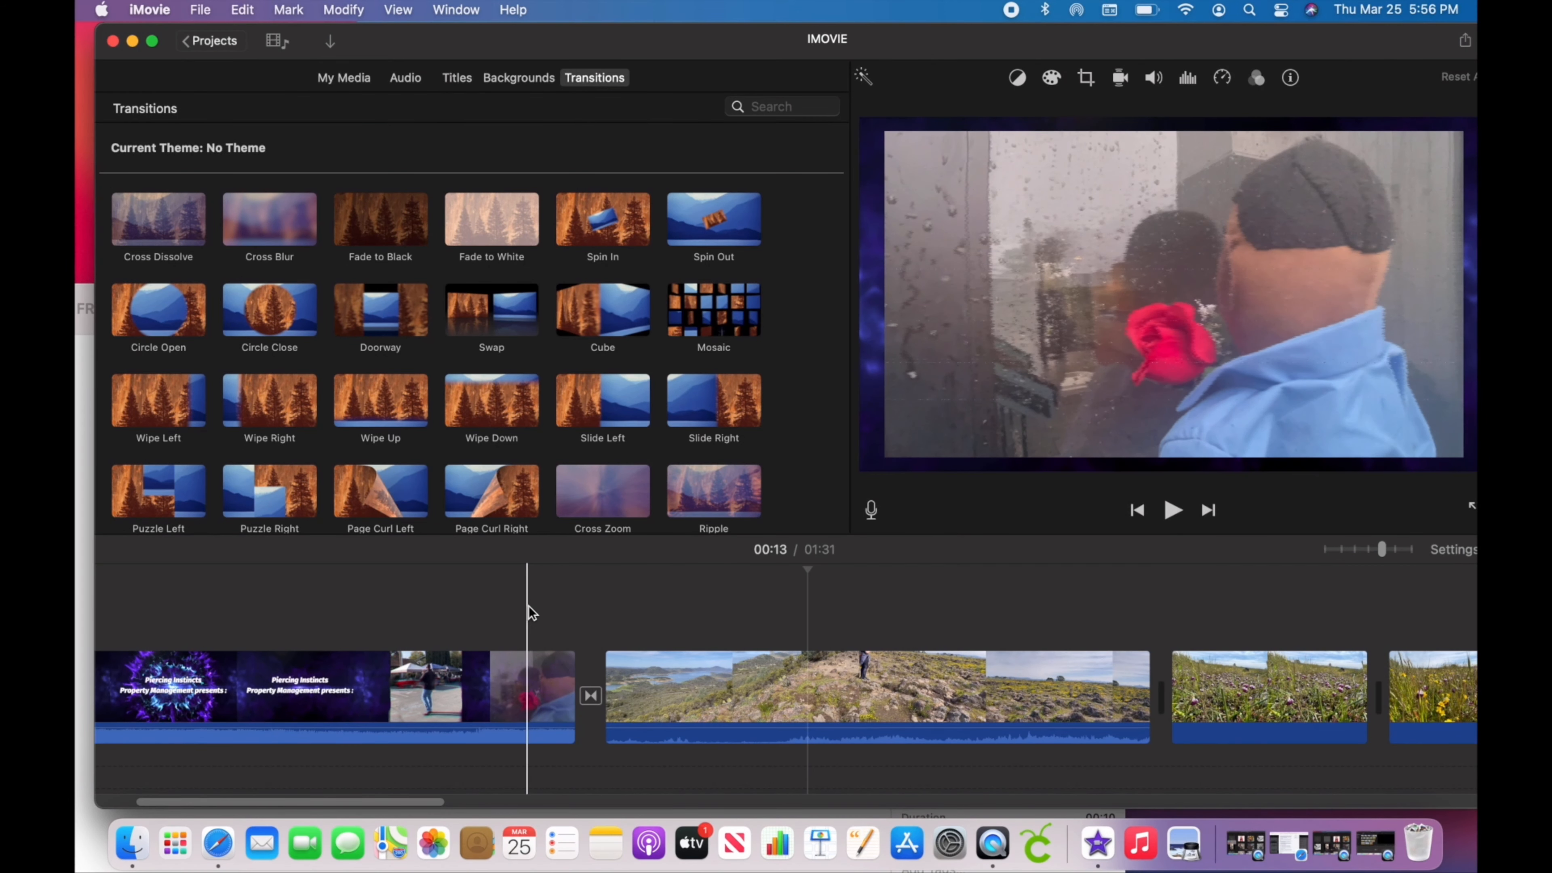
Step: Overlay the purple wildflower photo above the hillside hiking video as a cutaway and add a fade at its start
left_click(529, 607)
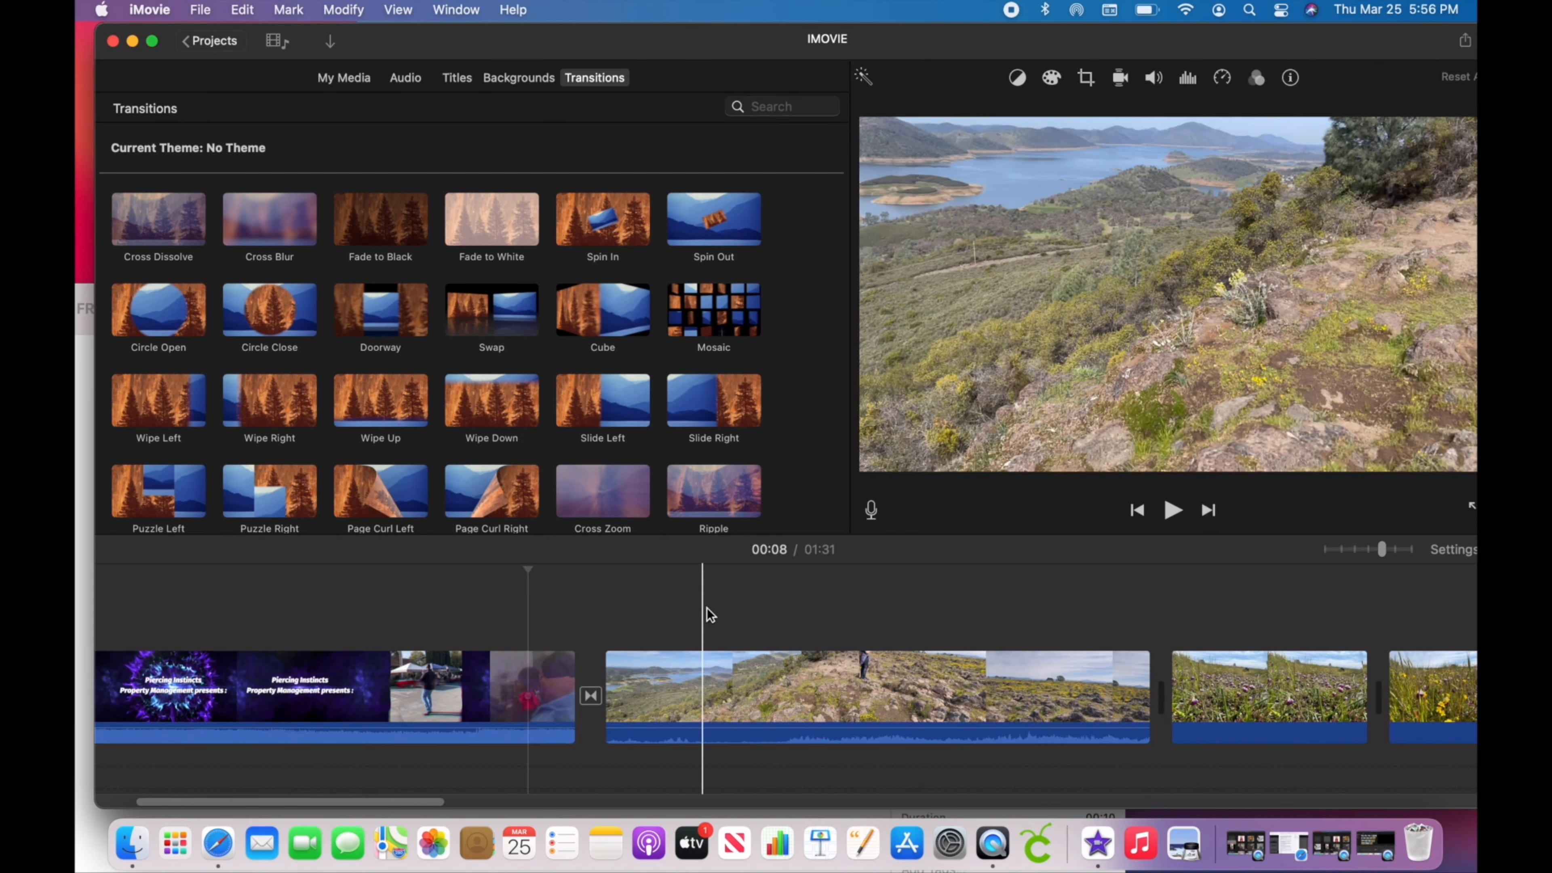
left_click(713, 608)
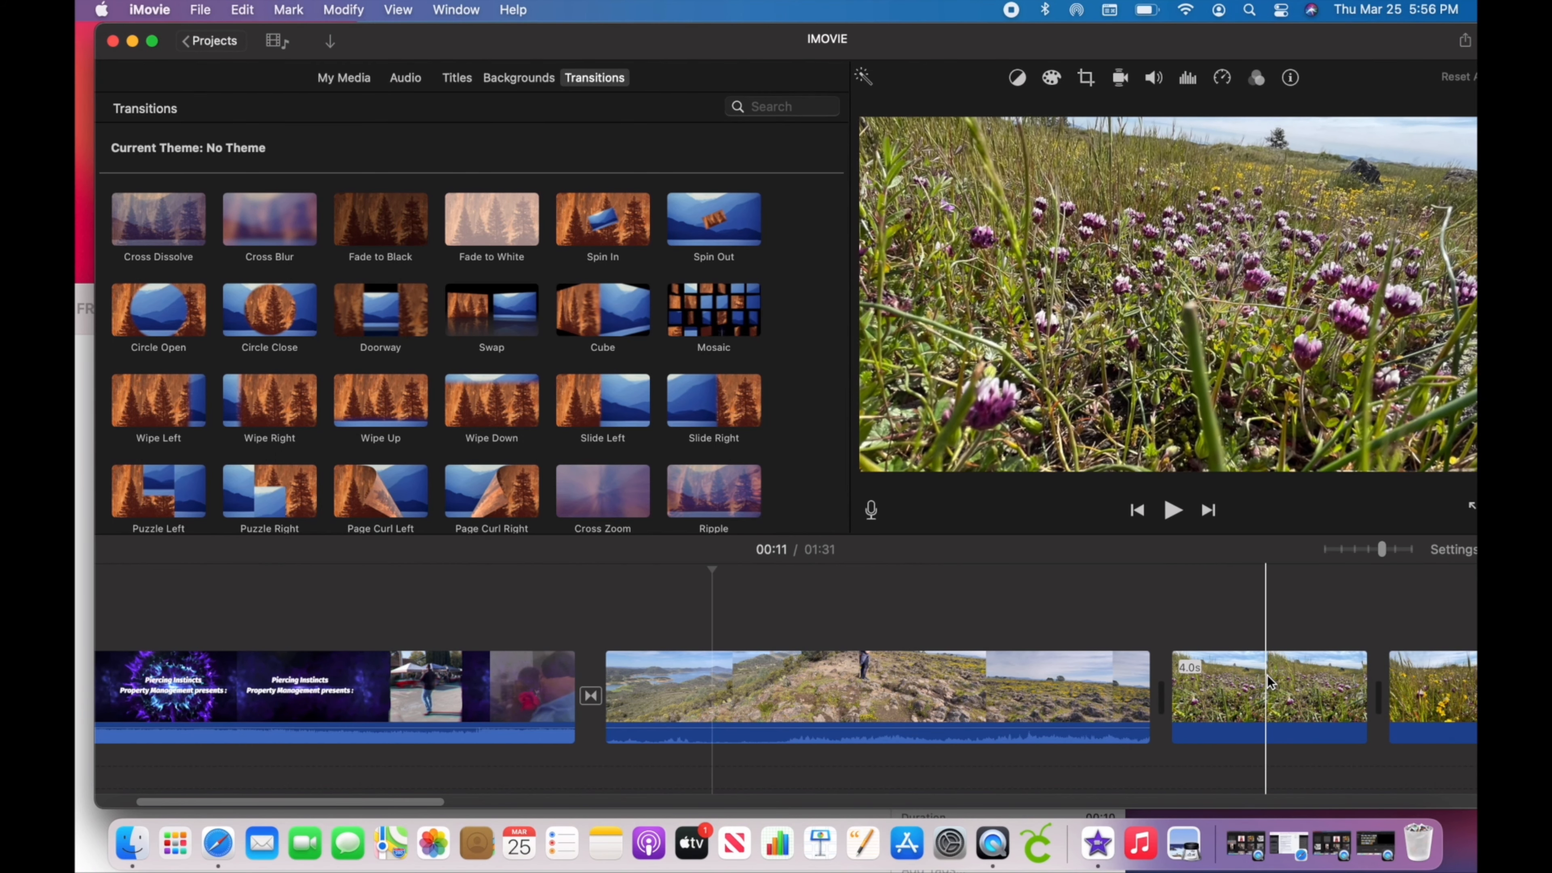
left_click(1260, 653)
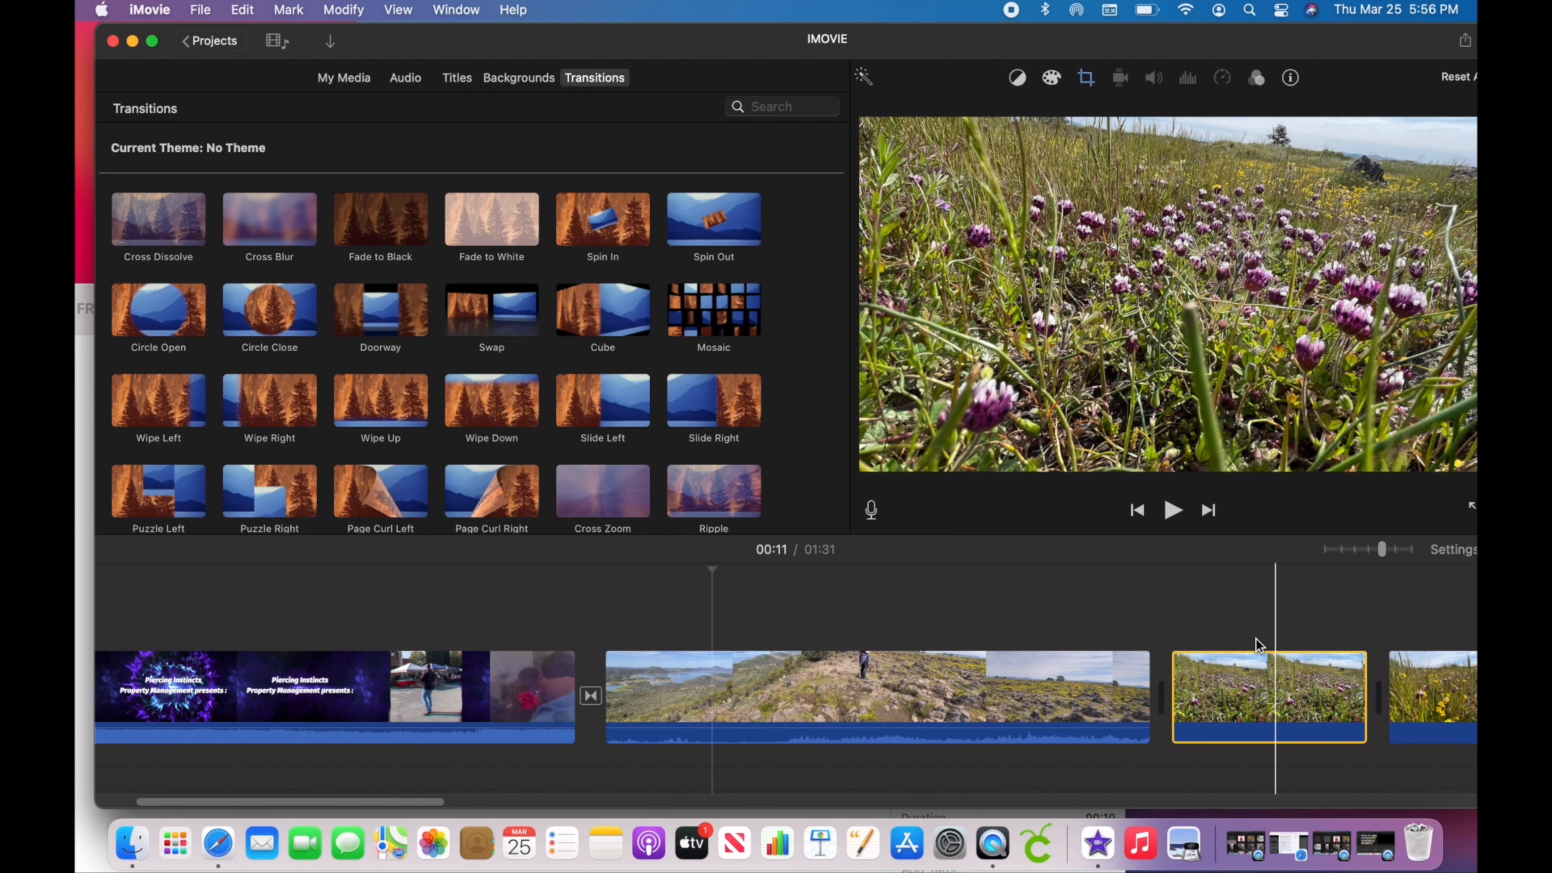
left_click_drag(1257, 683, 834, 589)
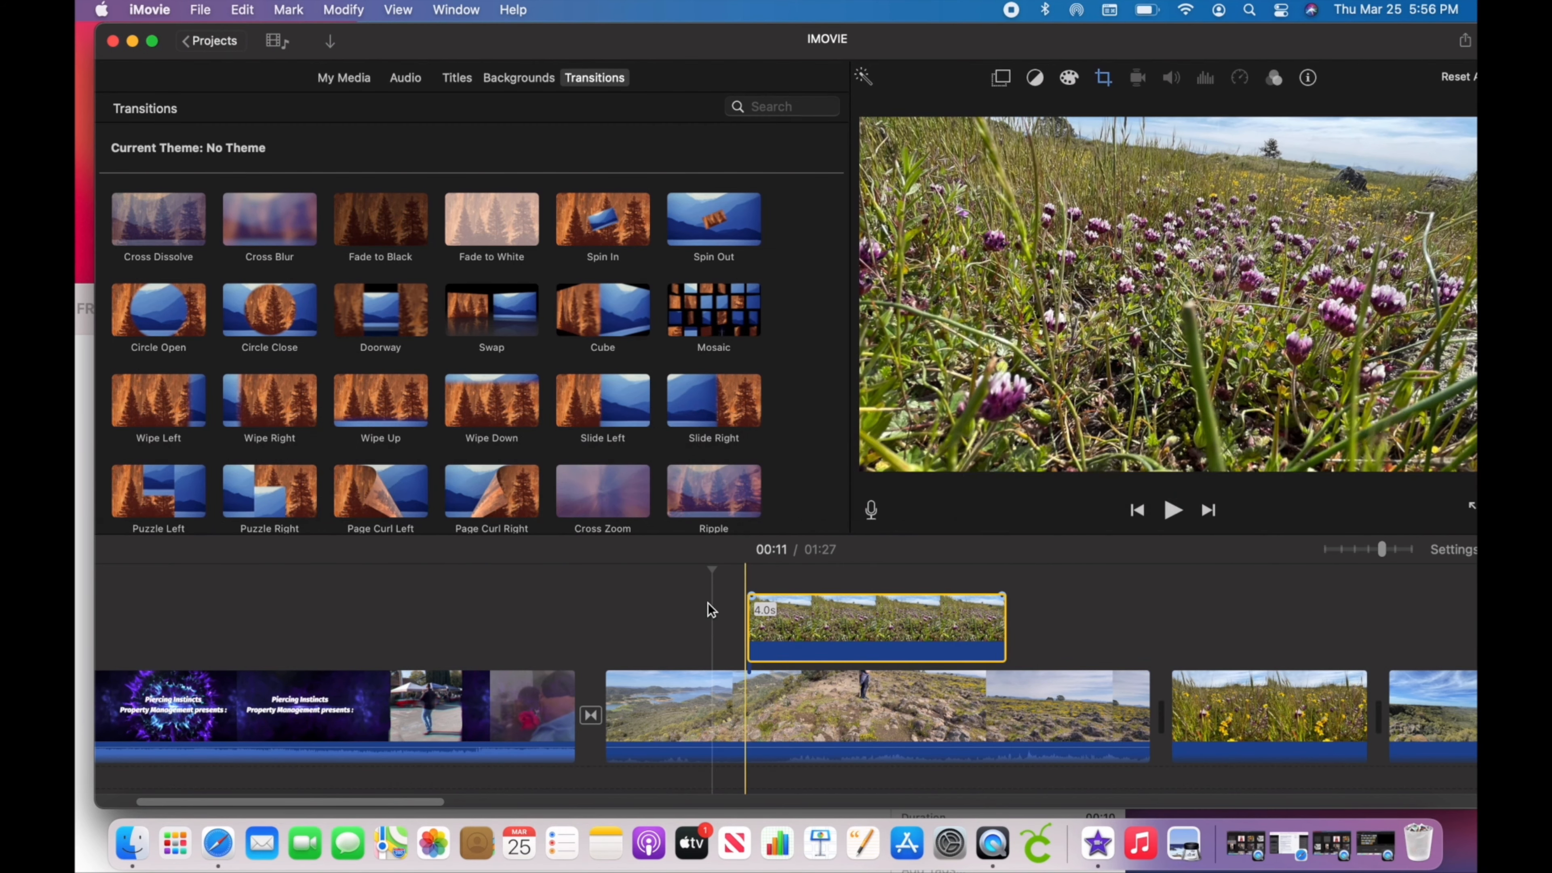
left_click(656, 624)
key("space")
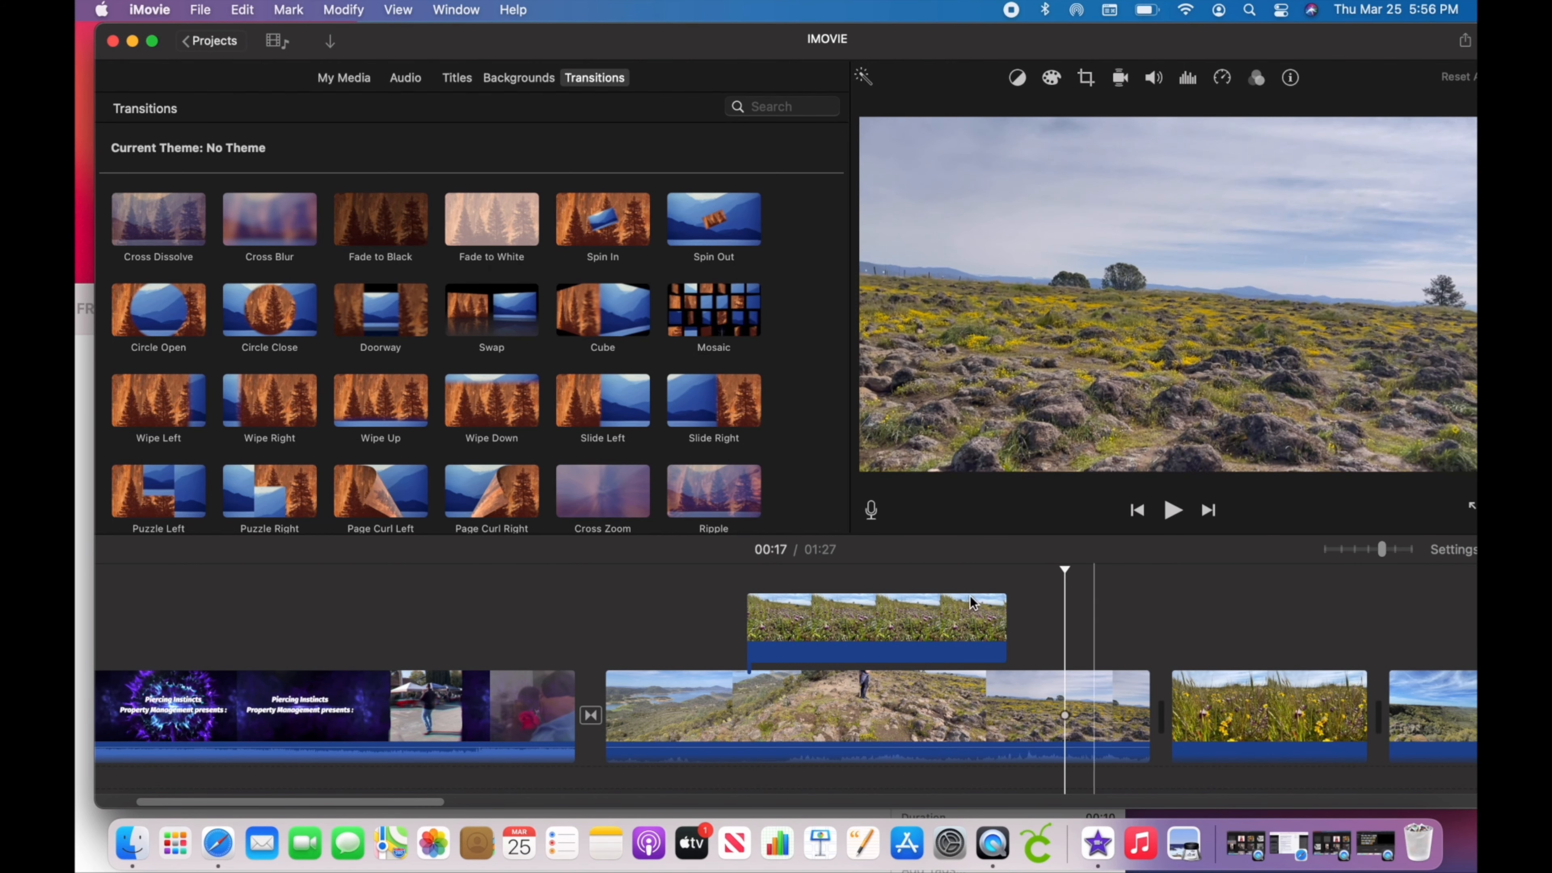
left_click_drag(752, 598, 779, 624)
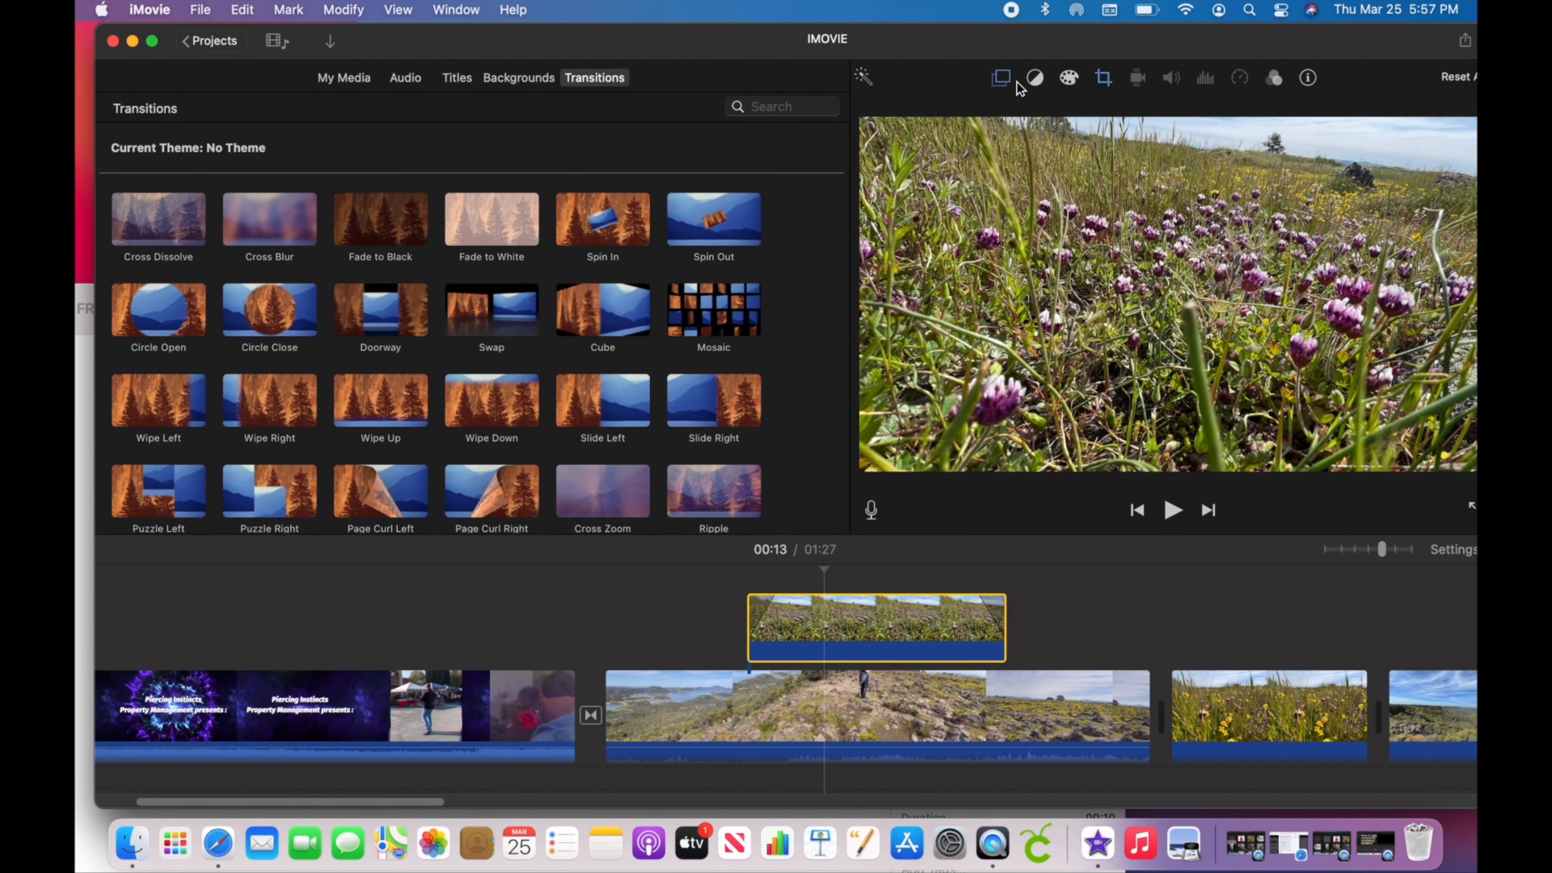
Step: Apply a Ken Burns effect to the purple wildflower cutaway, with a smaller end frame centered near the bottom of the photo
left_click(1102, 81)
left_click(1112, 113)
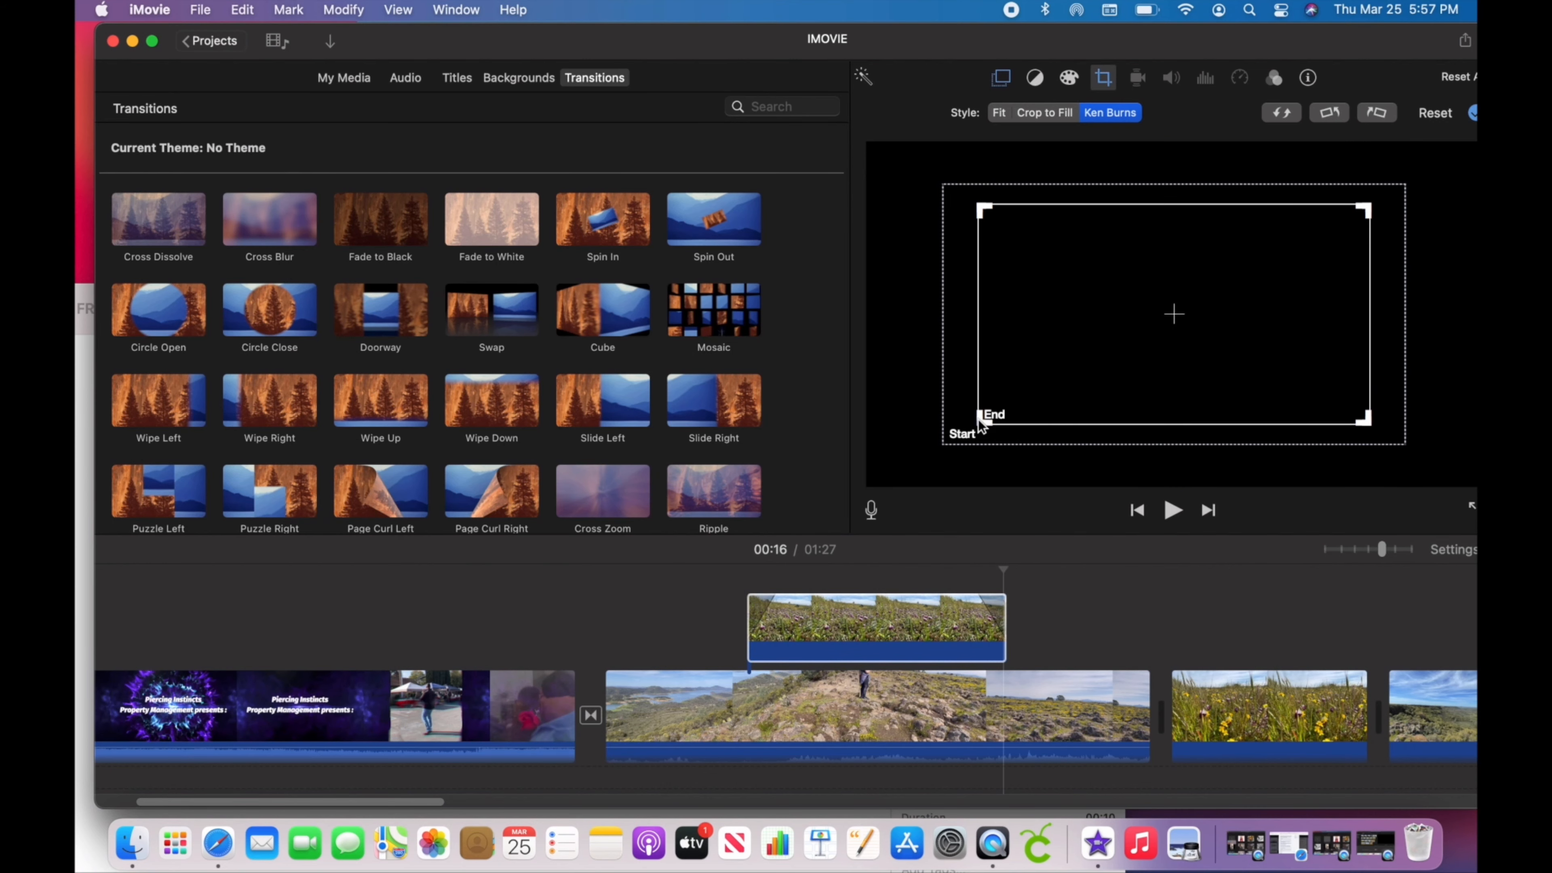
left_click(965, 587)
left_click(1105, 80)
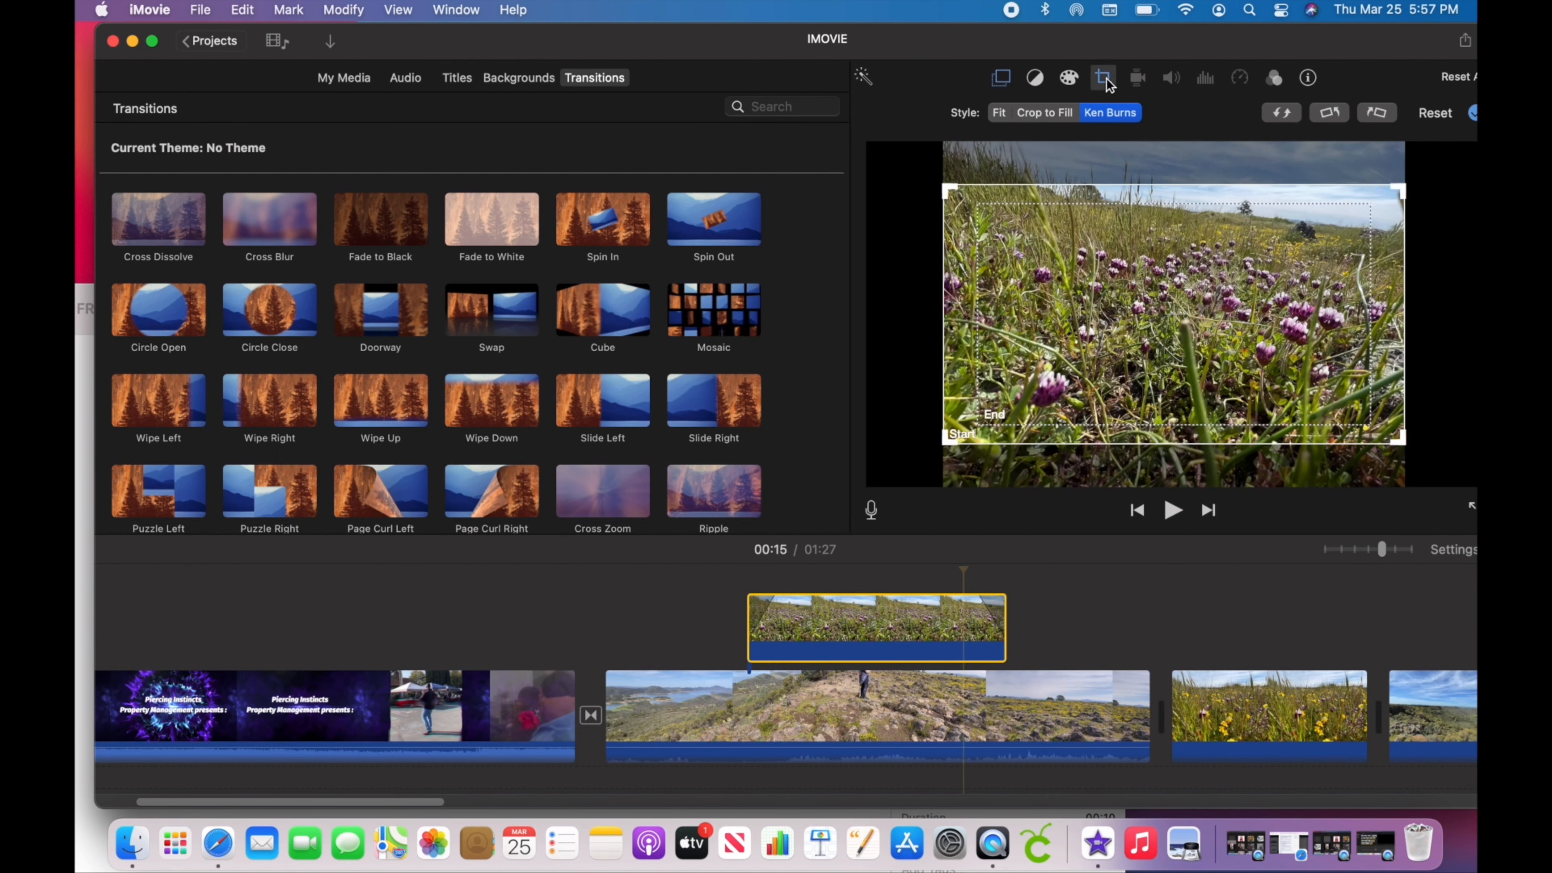
left_click(981, 421)
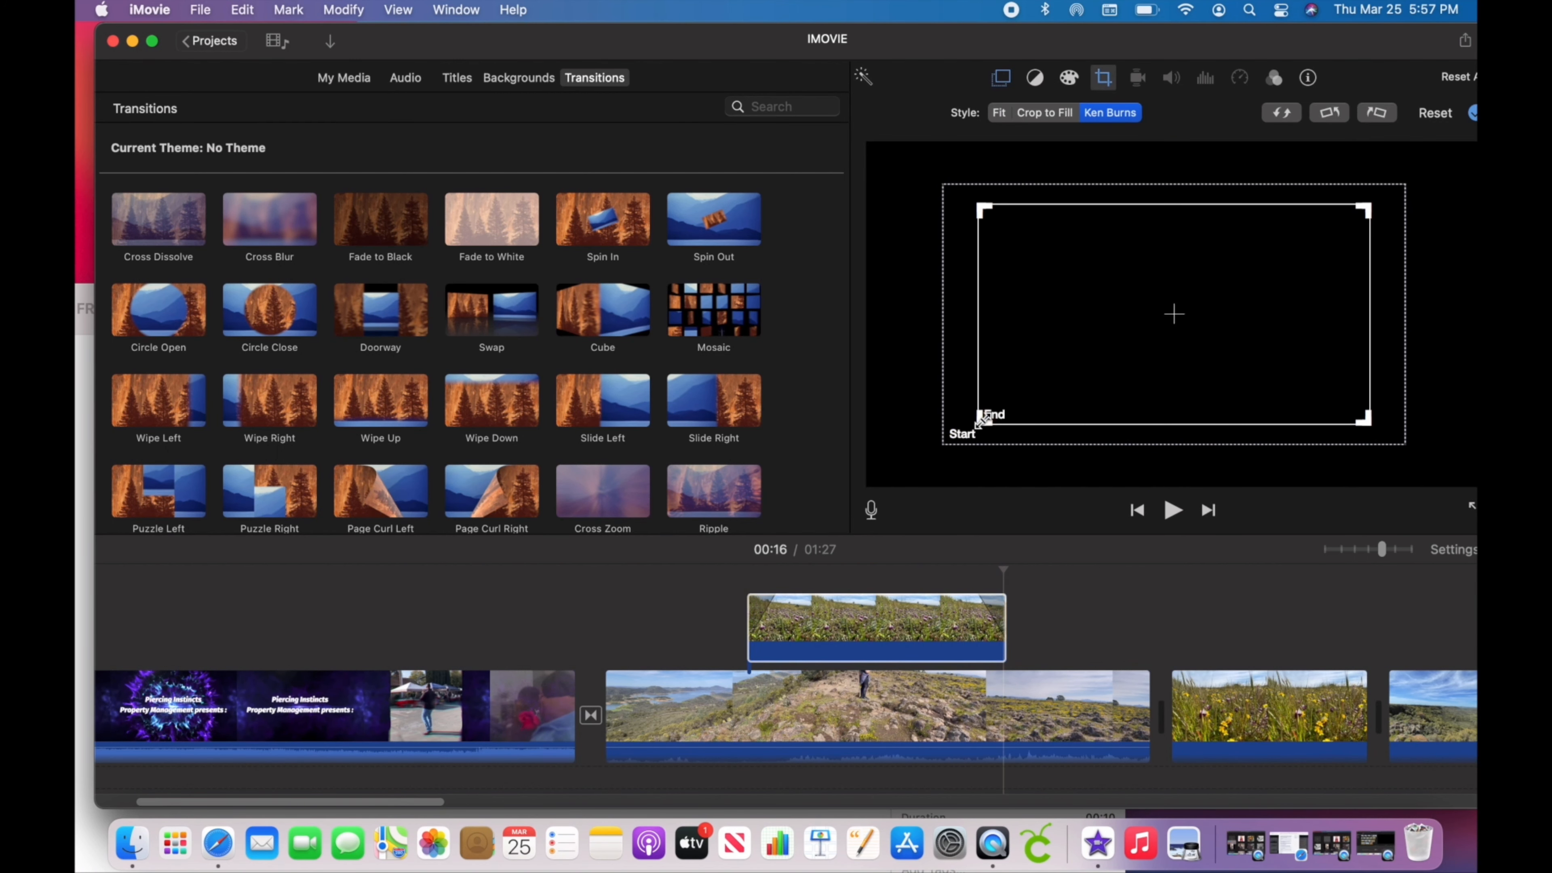
left_click_drag(994, 414, 1103, 358)
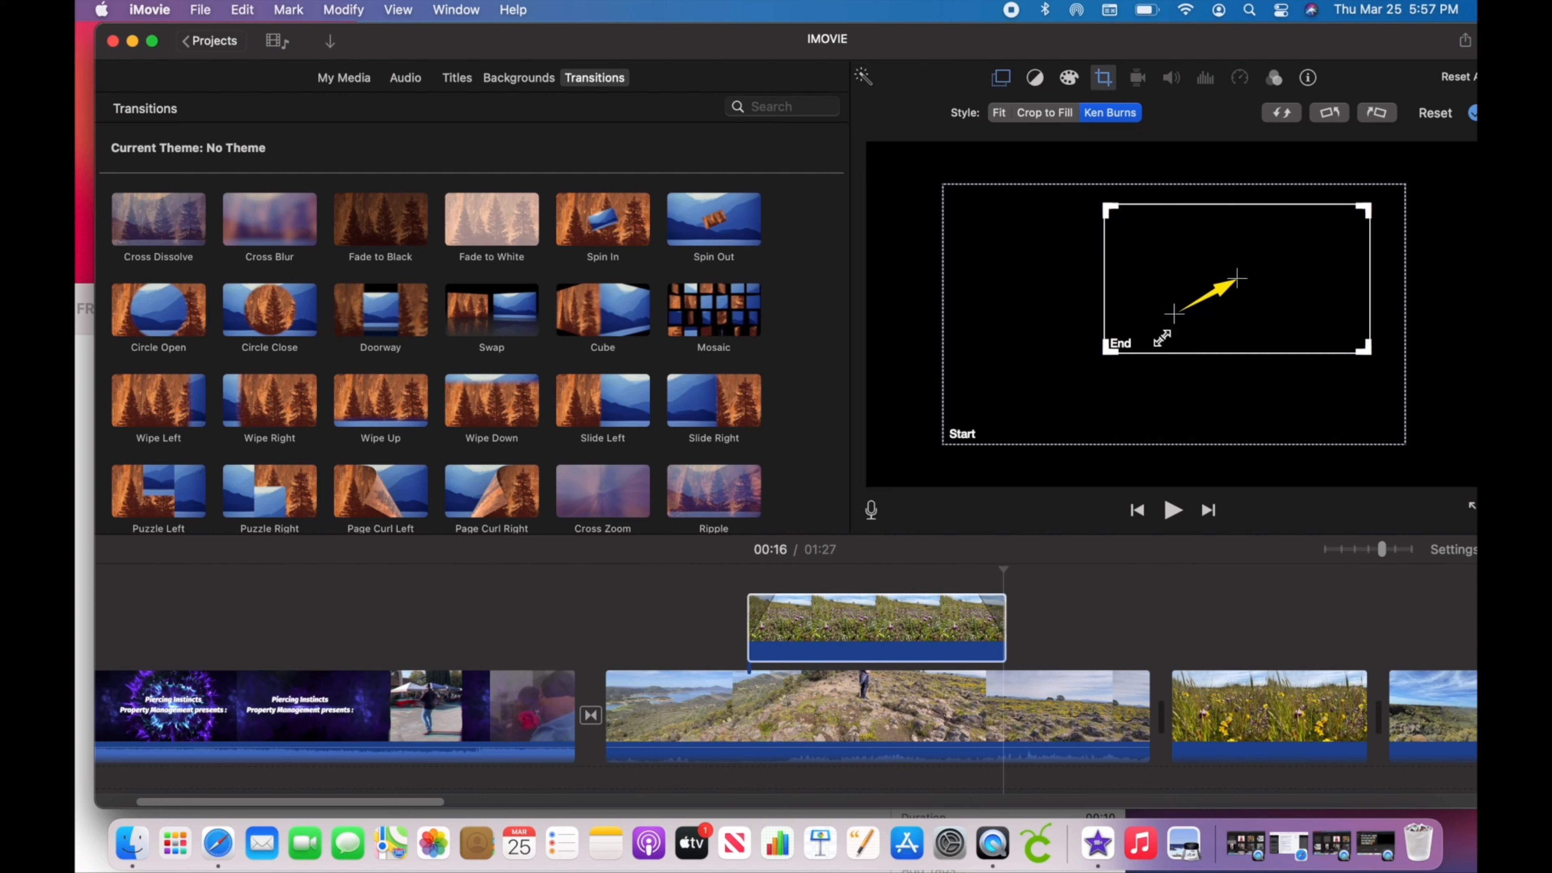
left_click_drag(1208, 324, 1157, 439)
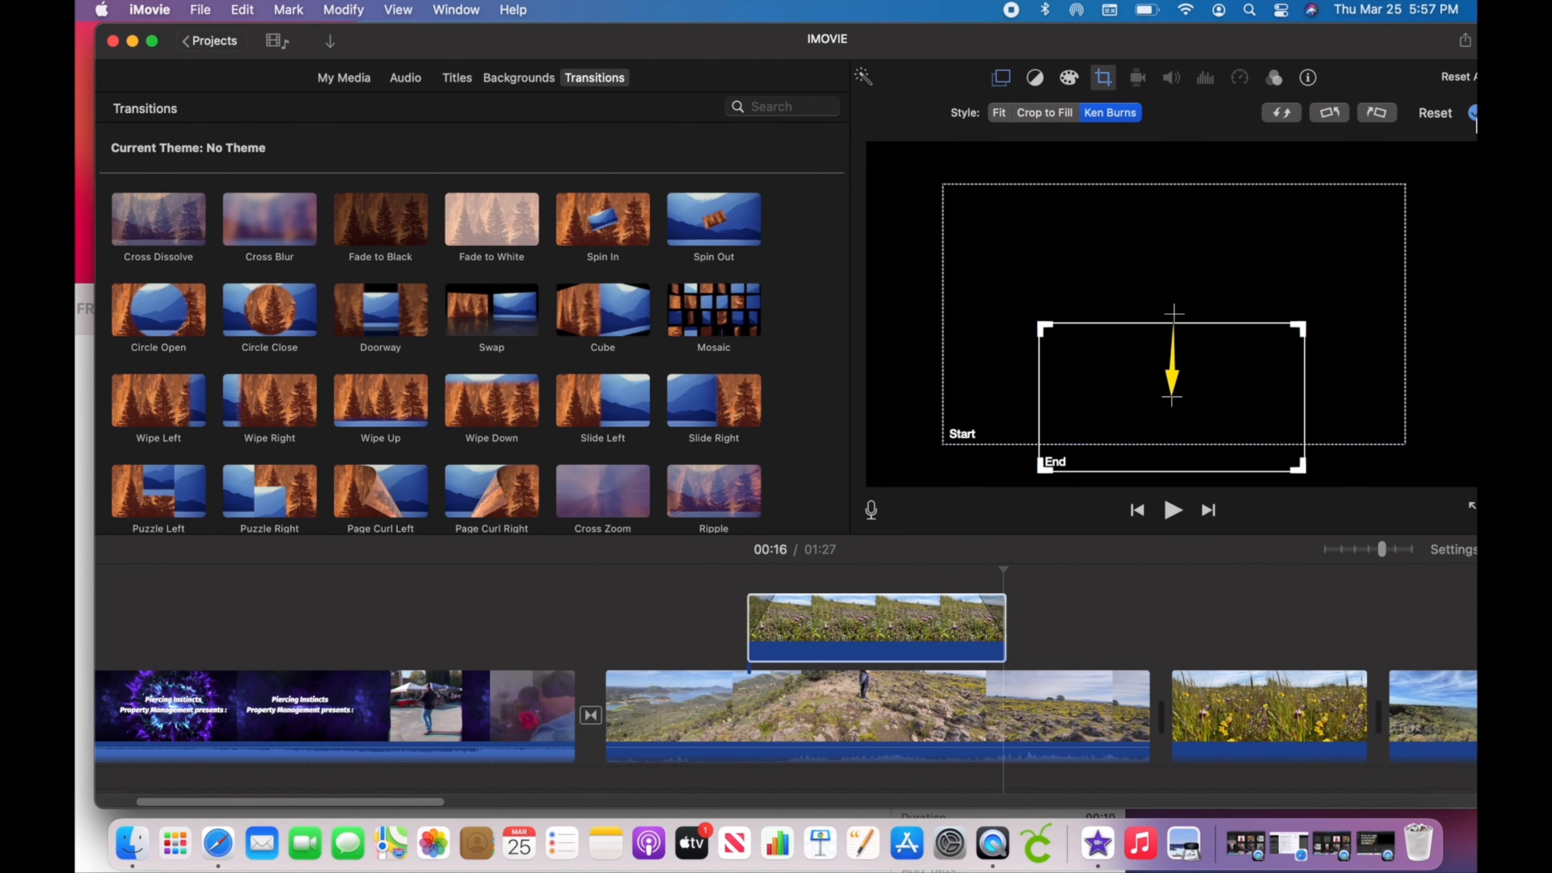
left_click_drag(1396, 55, 1374, 57)
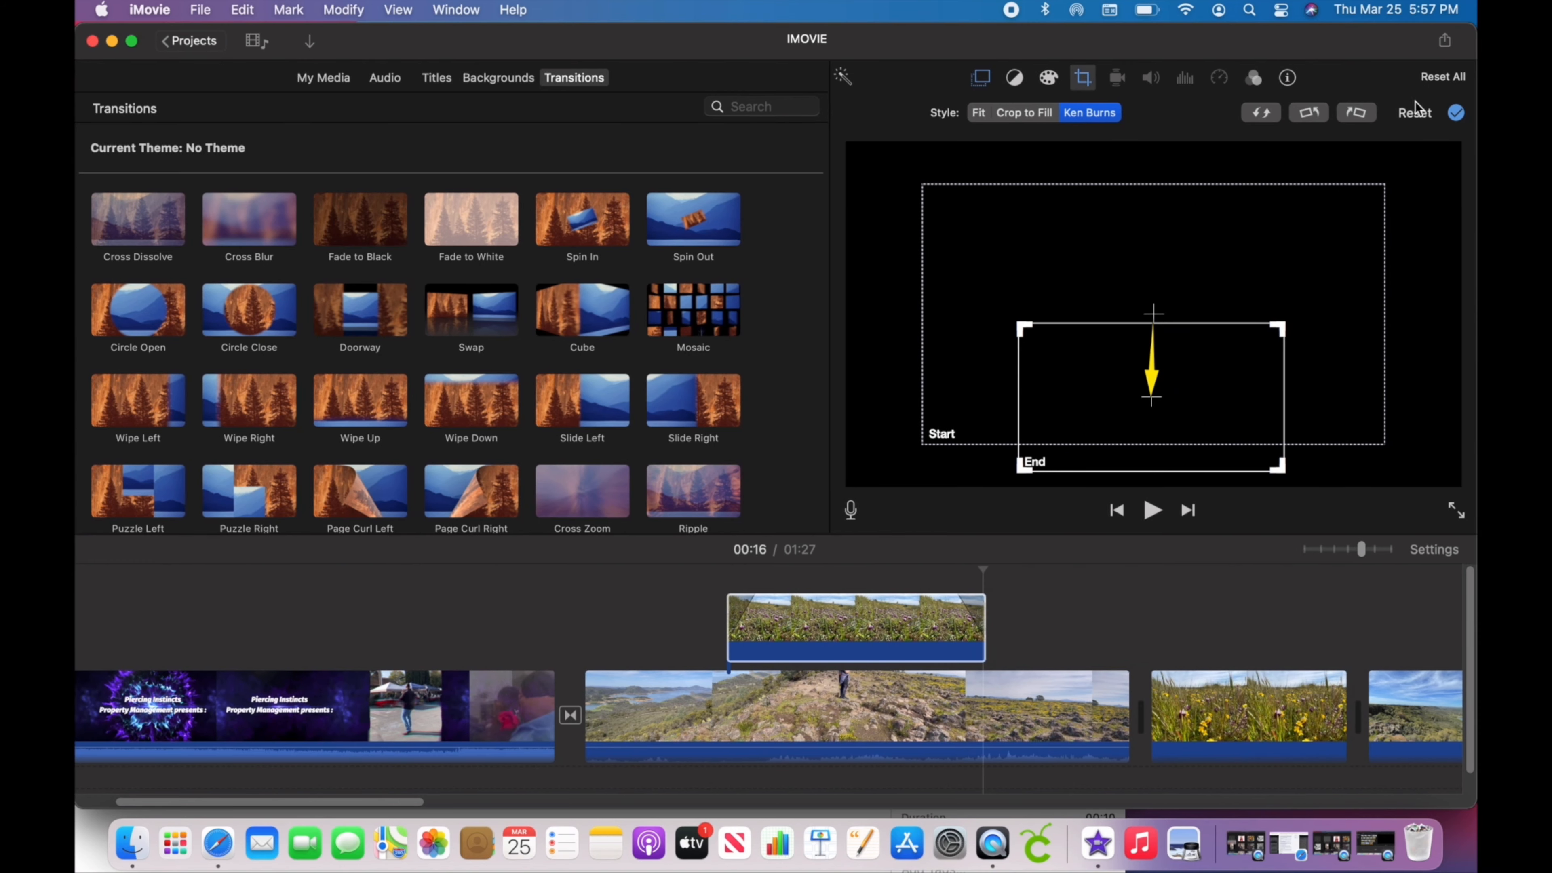
left_click(1456, 114)
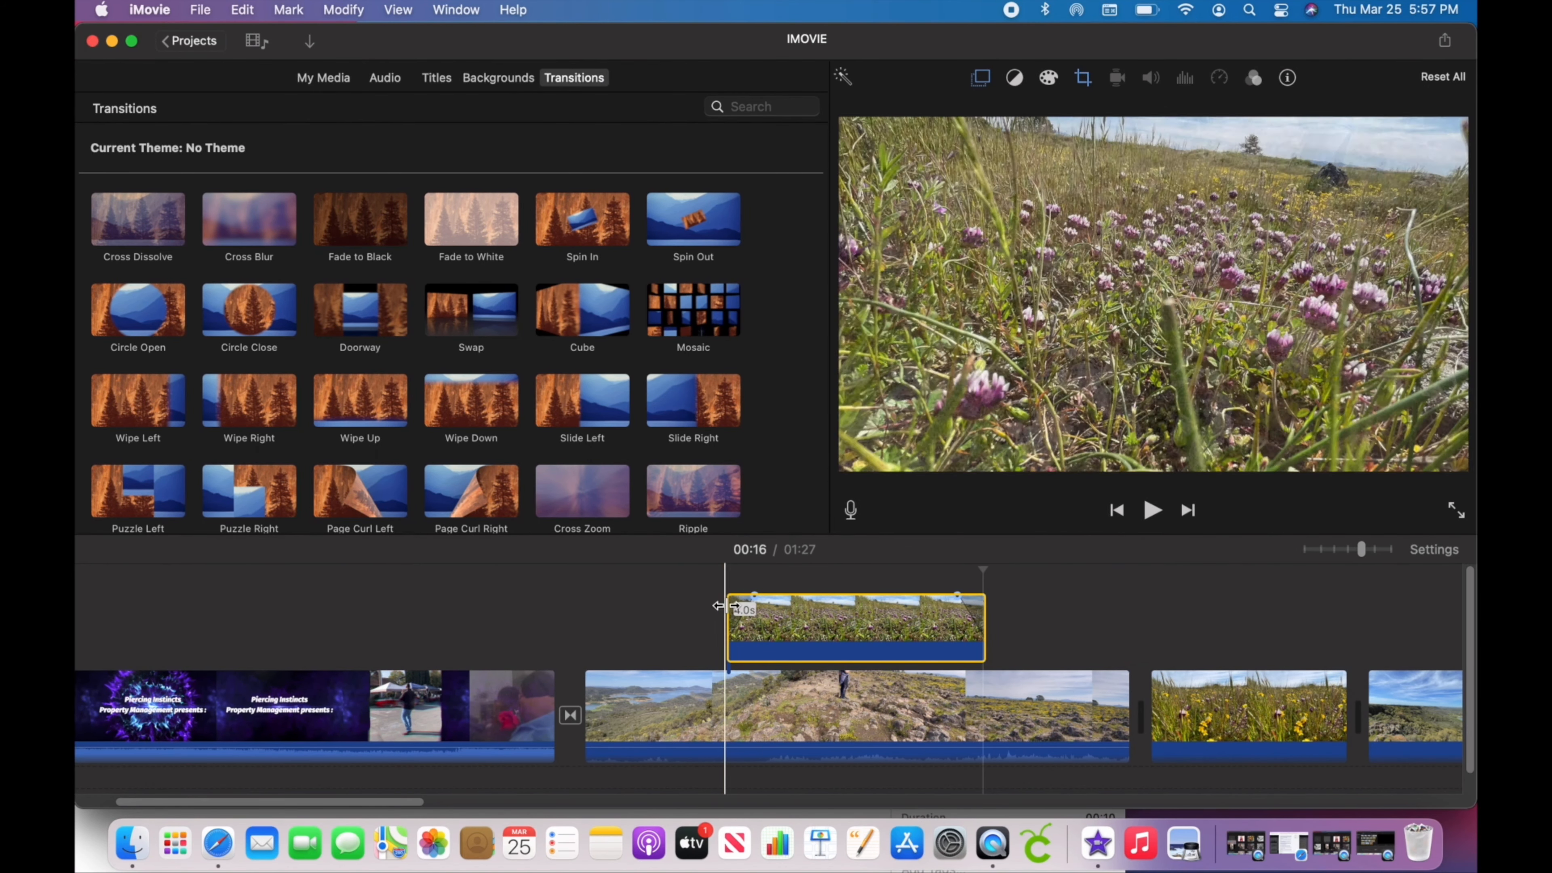
Step: Play back the purple wildflower cutaway and shorten it by trimming its end
left_click(719, 608)
key("space")
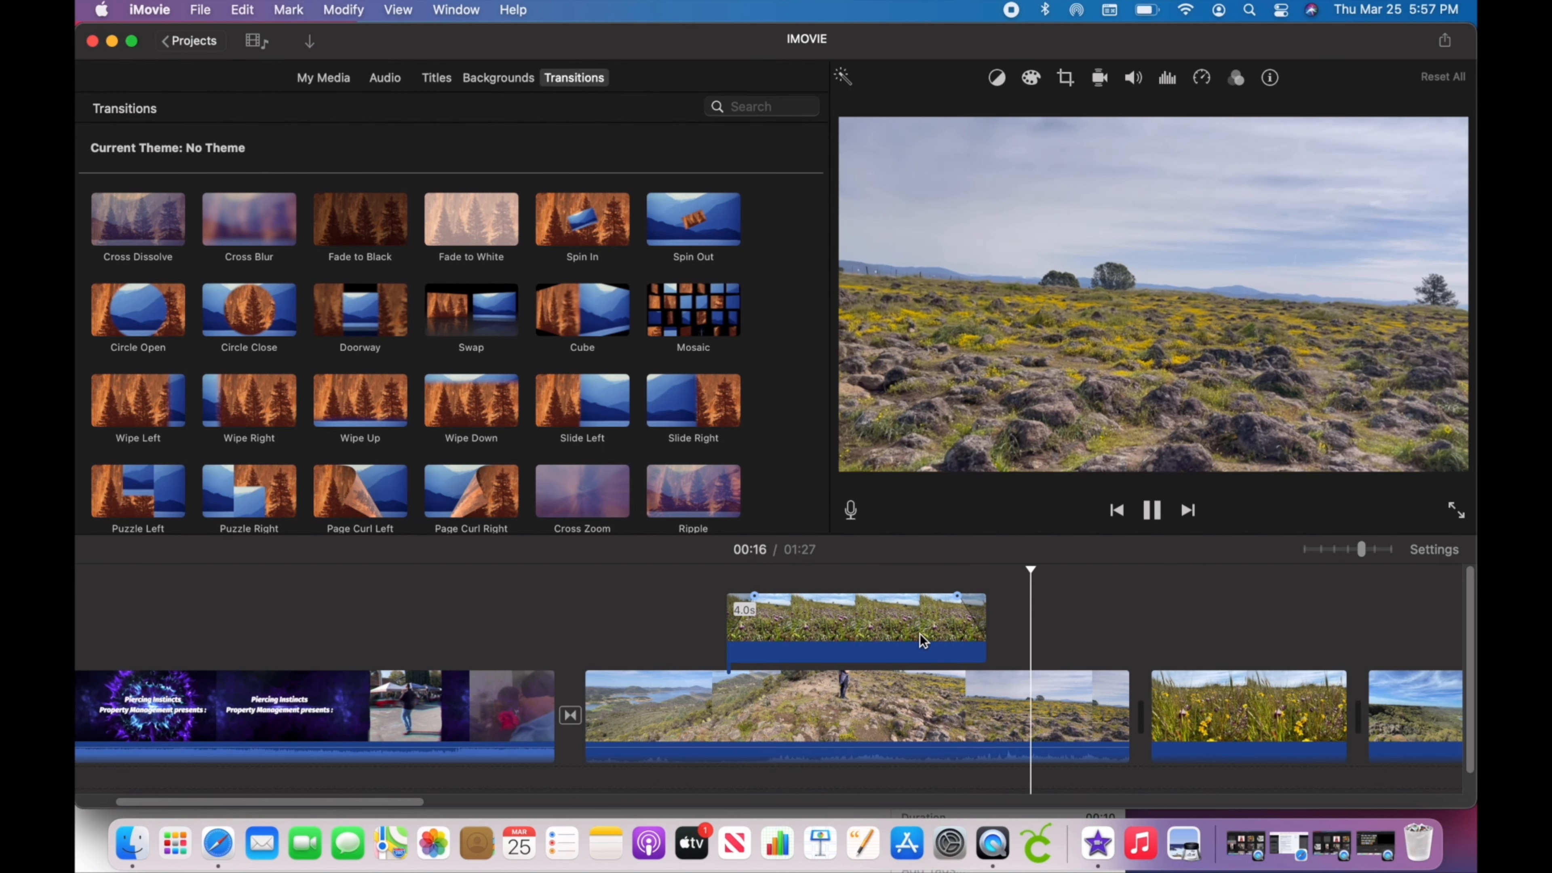
left_click(918, 618)
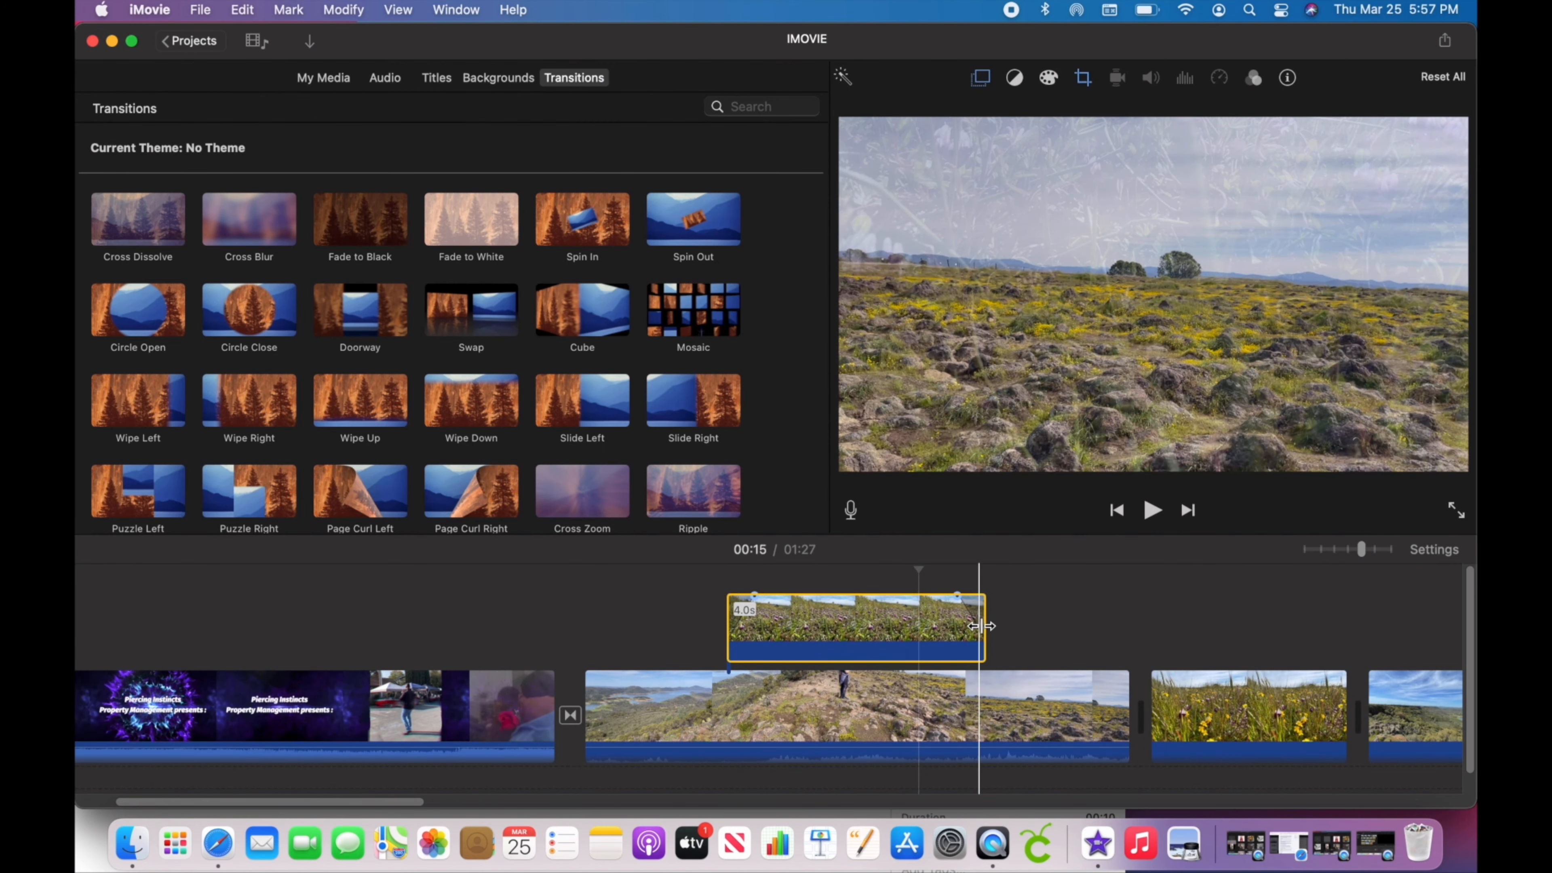
left_click_drag(979, 625, 929, 622)
Step: Move the purple wildflower cutaway's Ken Burns end frame to the upper right of the photo and preview the effect
left_click(845, 618)
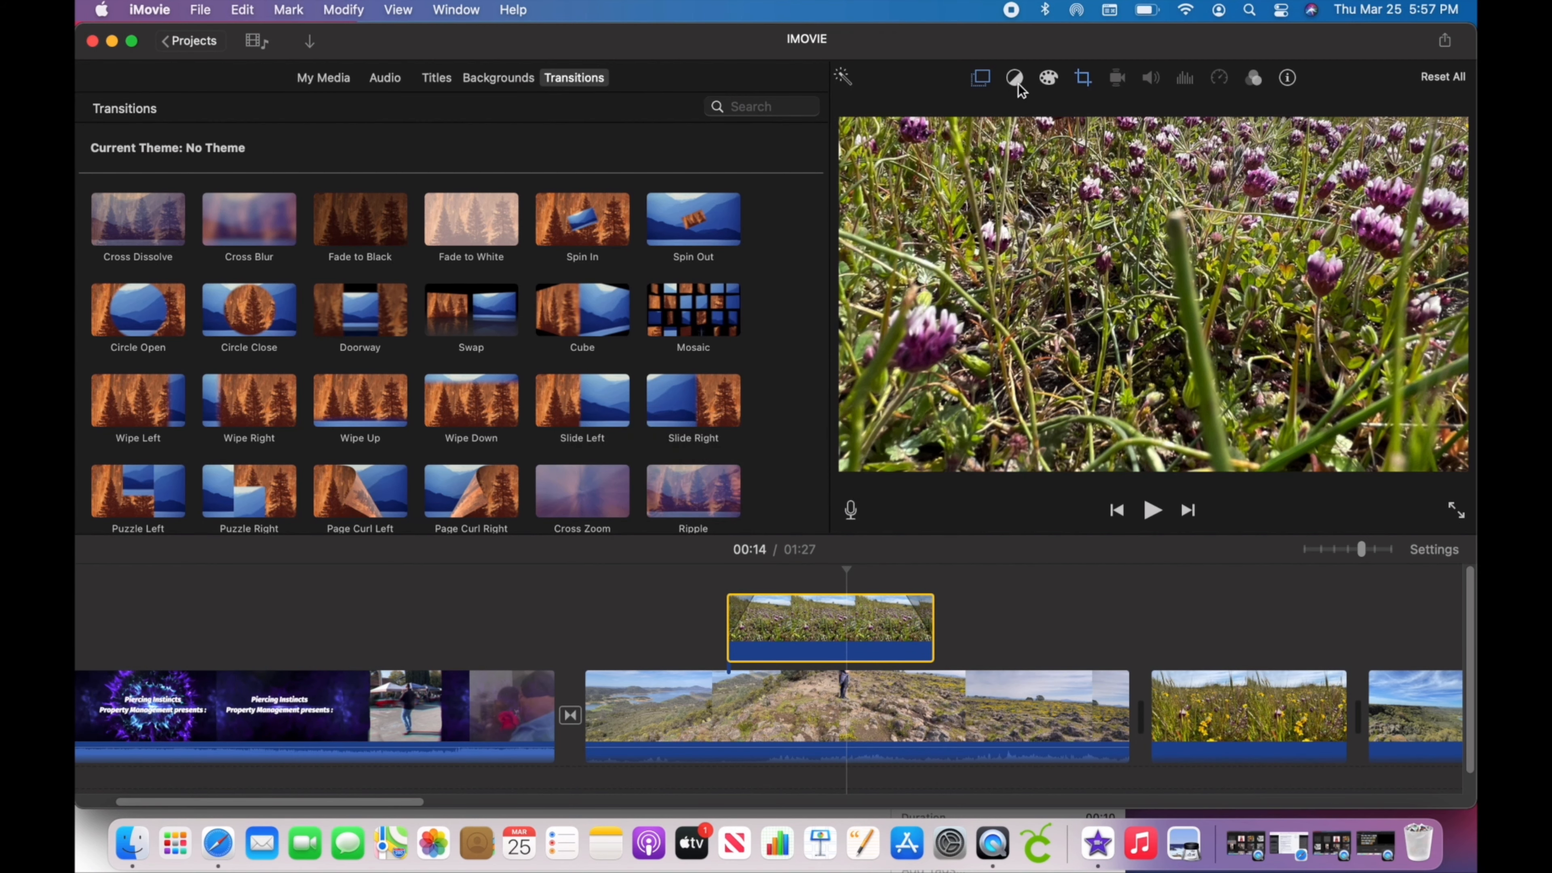
left_click(1083, 77)
left_click(1074, 116)
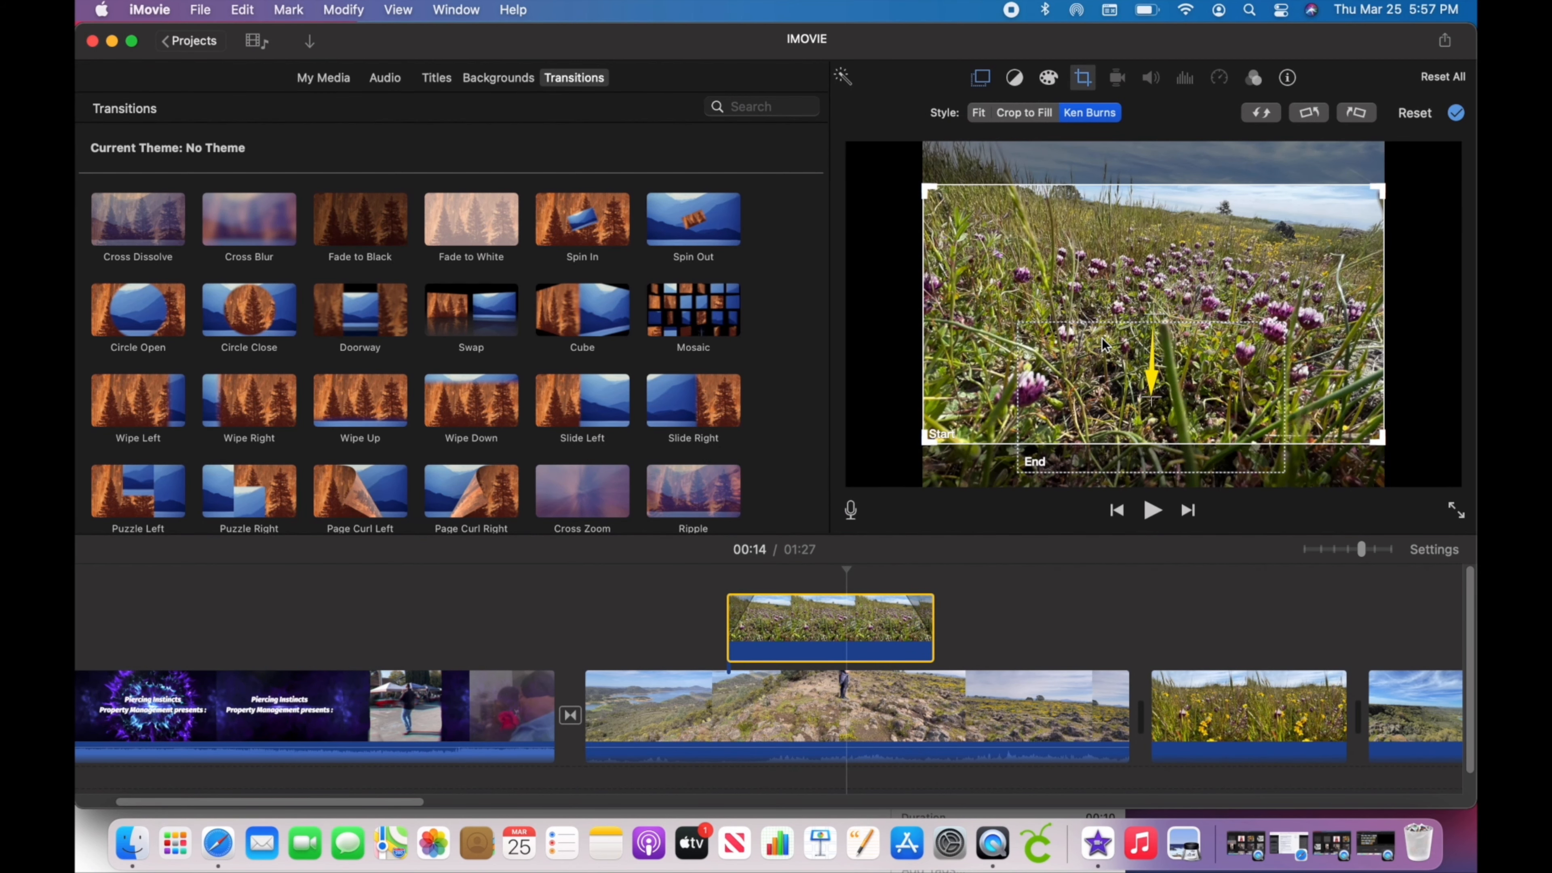
left_click(1117, 323)
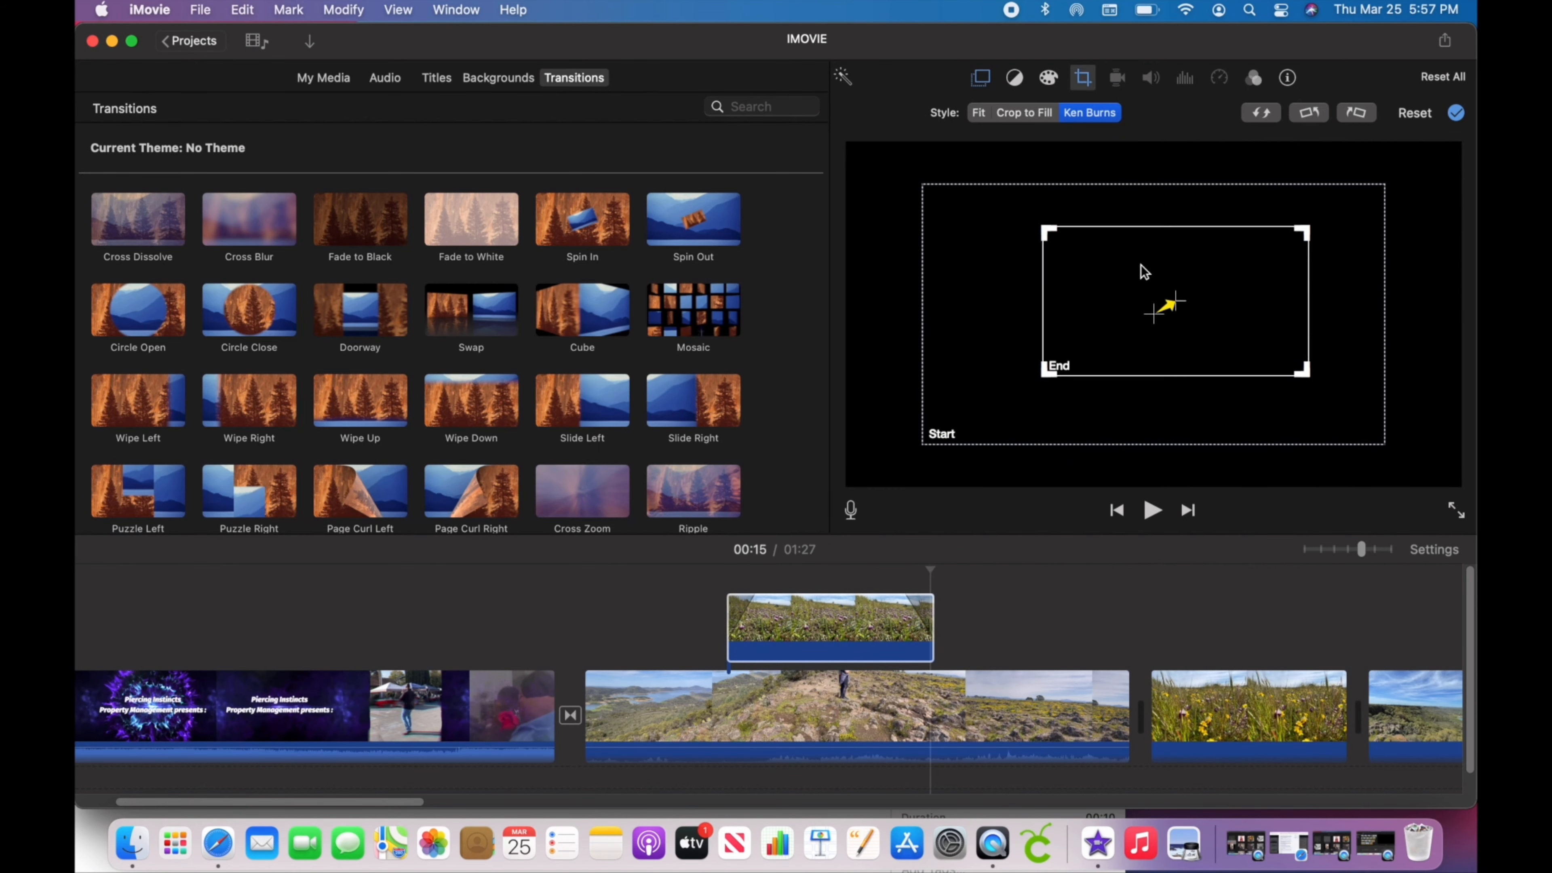
left_click_drag(1141, 265, 1164, 239)
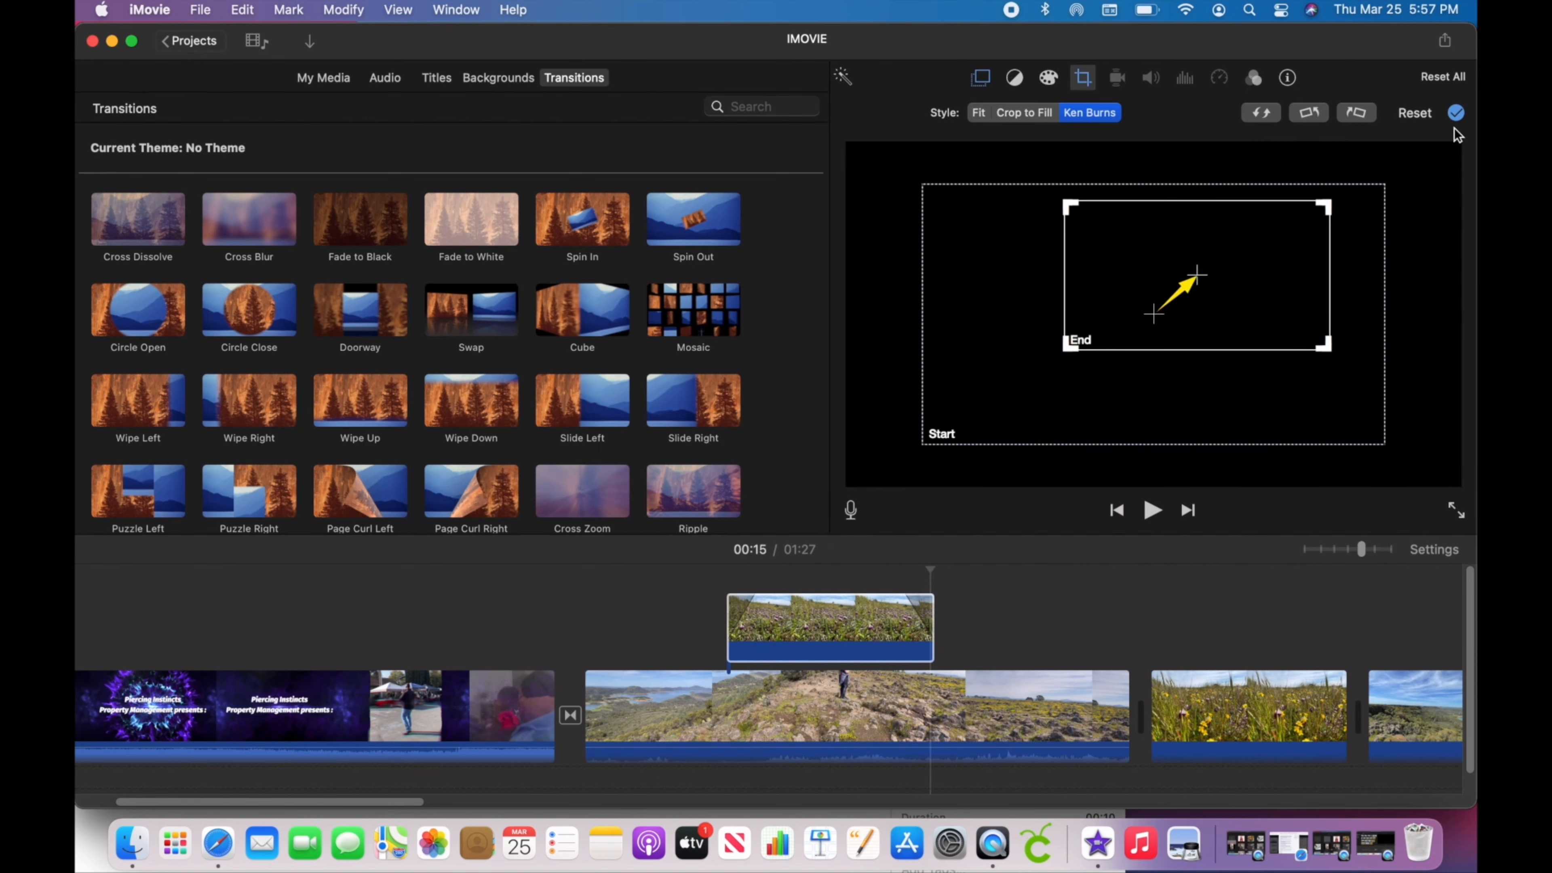
left_click(1456, 113)
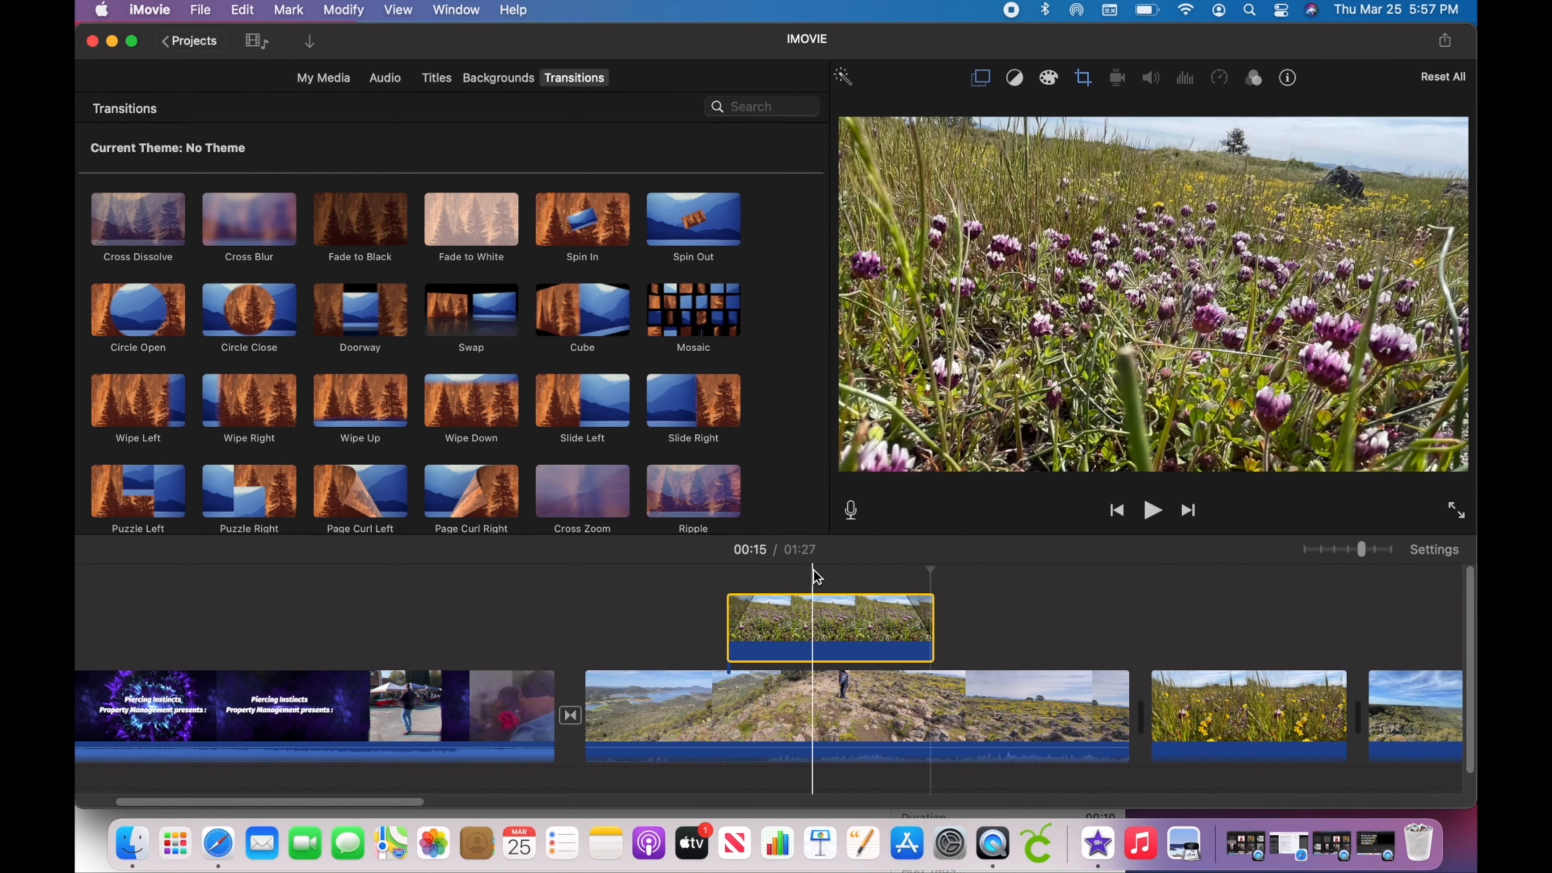
left_click(721, 578)
key("space")
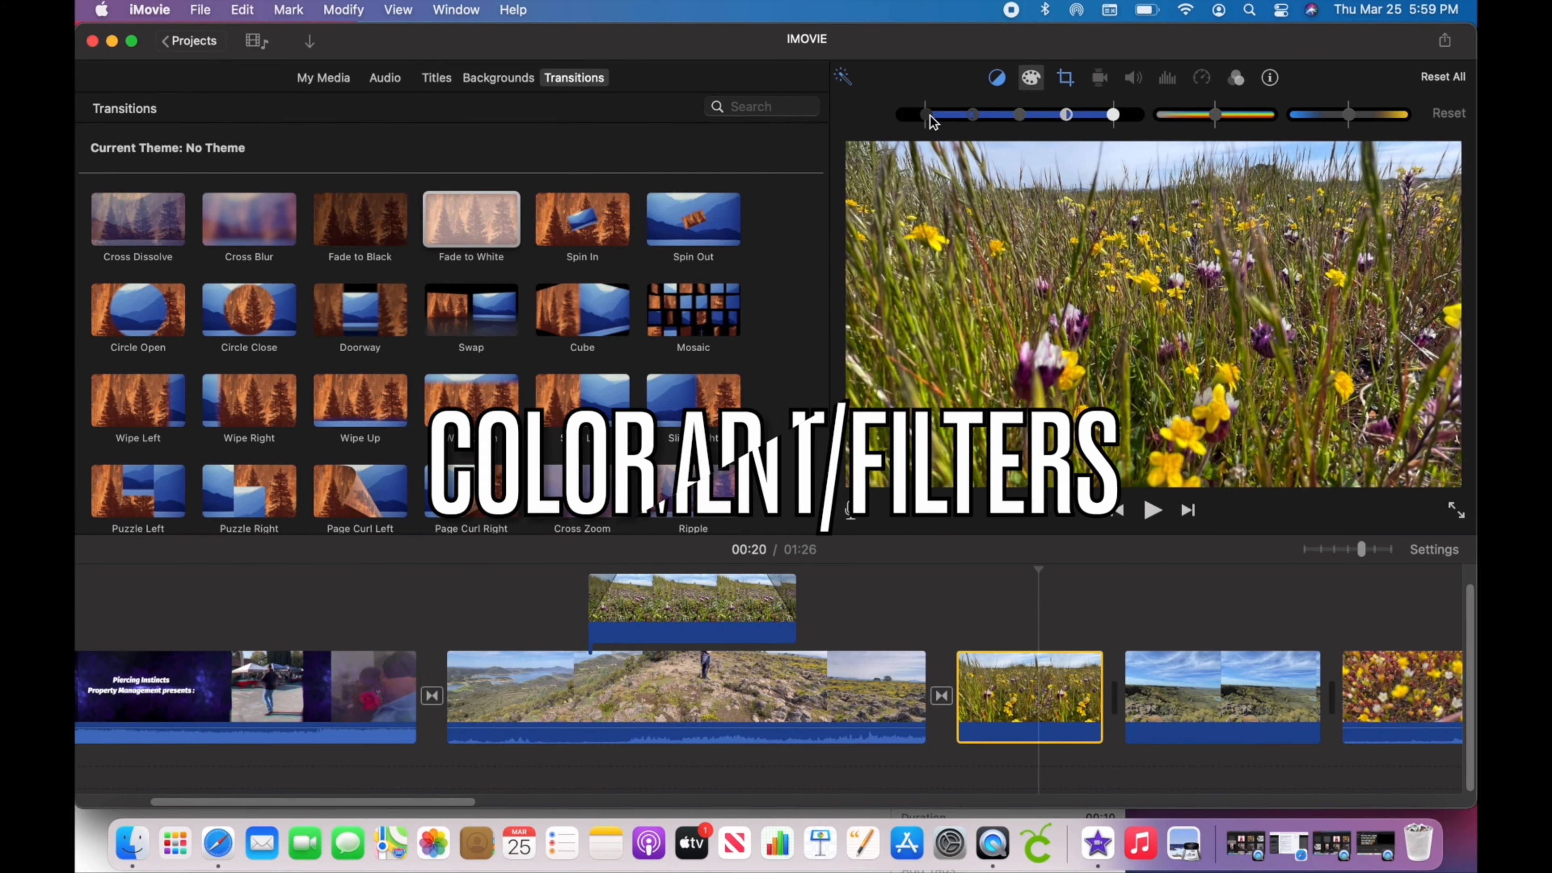
Step: Color-correct the purple and yellow wildflower photo by adjusting shadows, contrast and brightness, raising the saturation and cooling the color temperature
left_click_drag(923, 113, 888, 113)
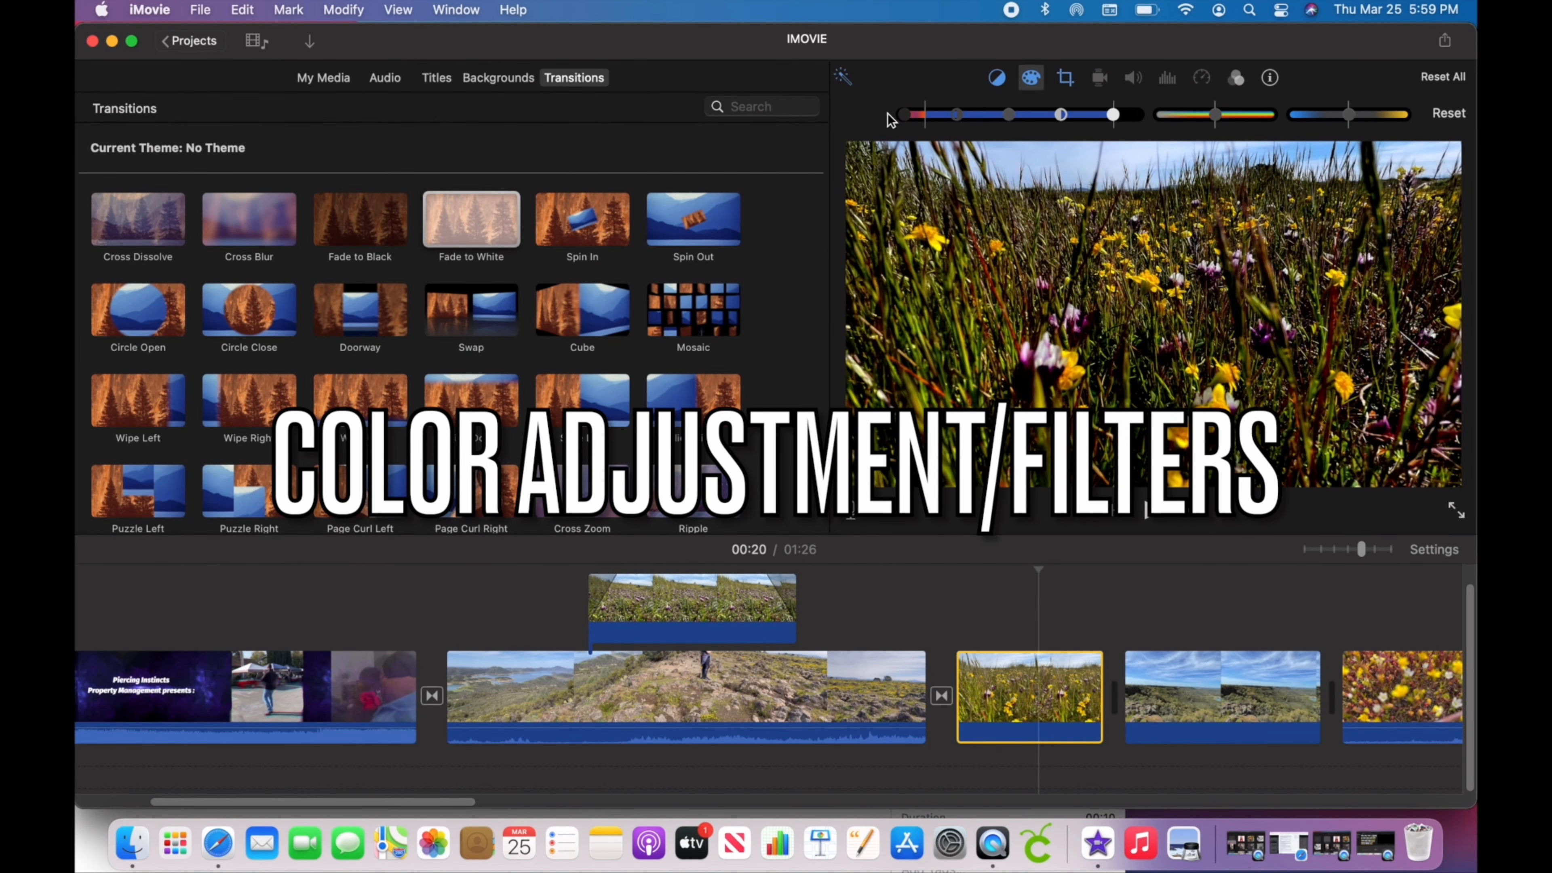
mouse_move(1115, 116)
left_mouse_down()
mouse_move(1140, 121)
mouse_move(1114, 115)
left_mouse_up()
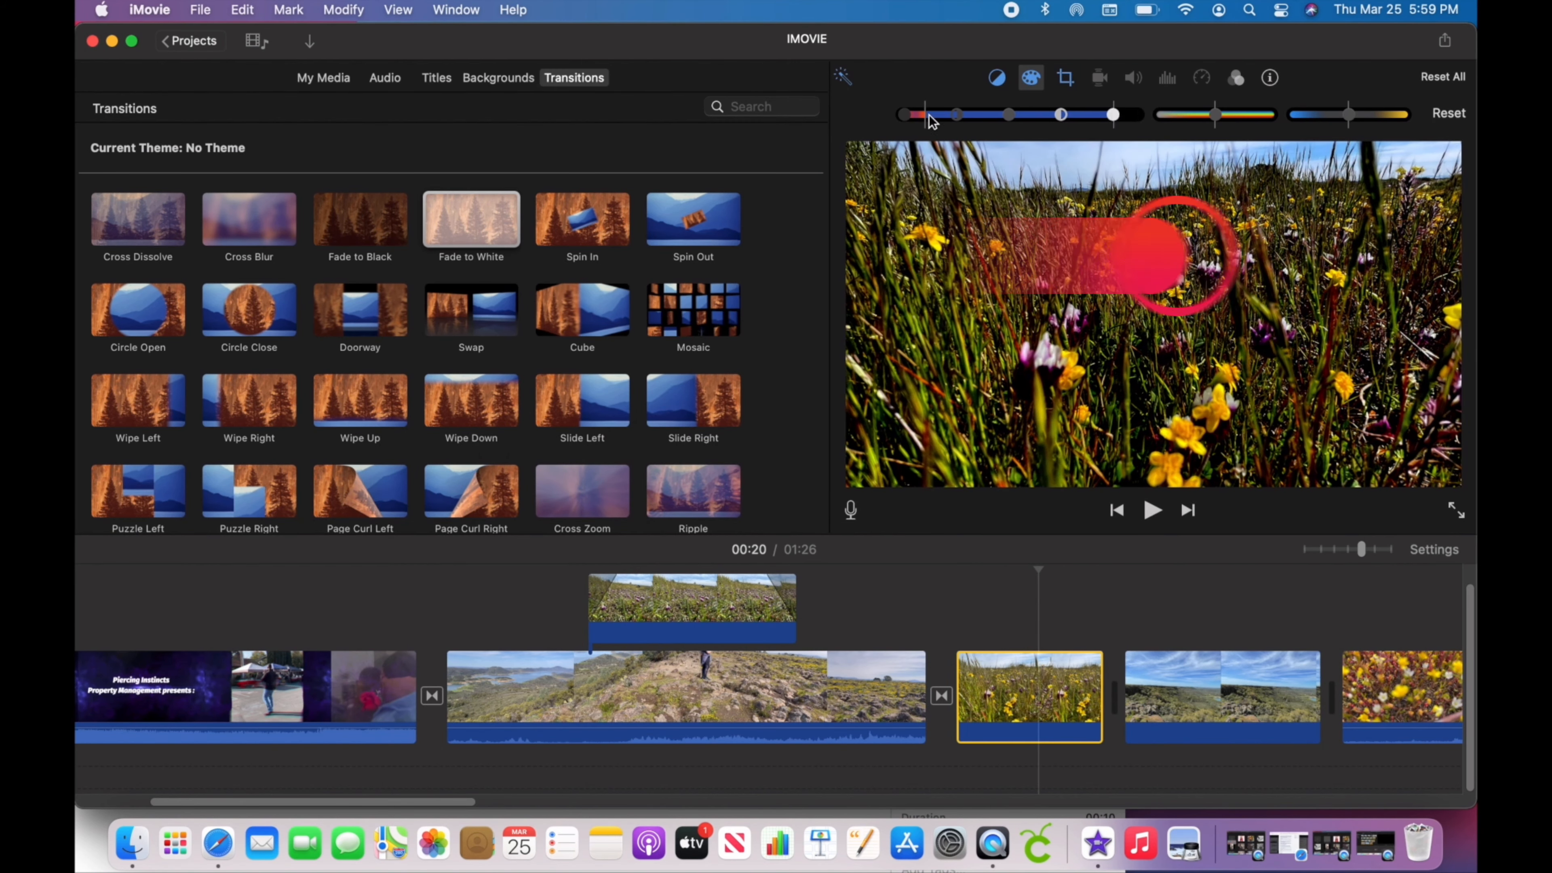
left_click_drag(906, 115, 924, 116)
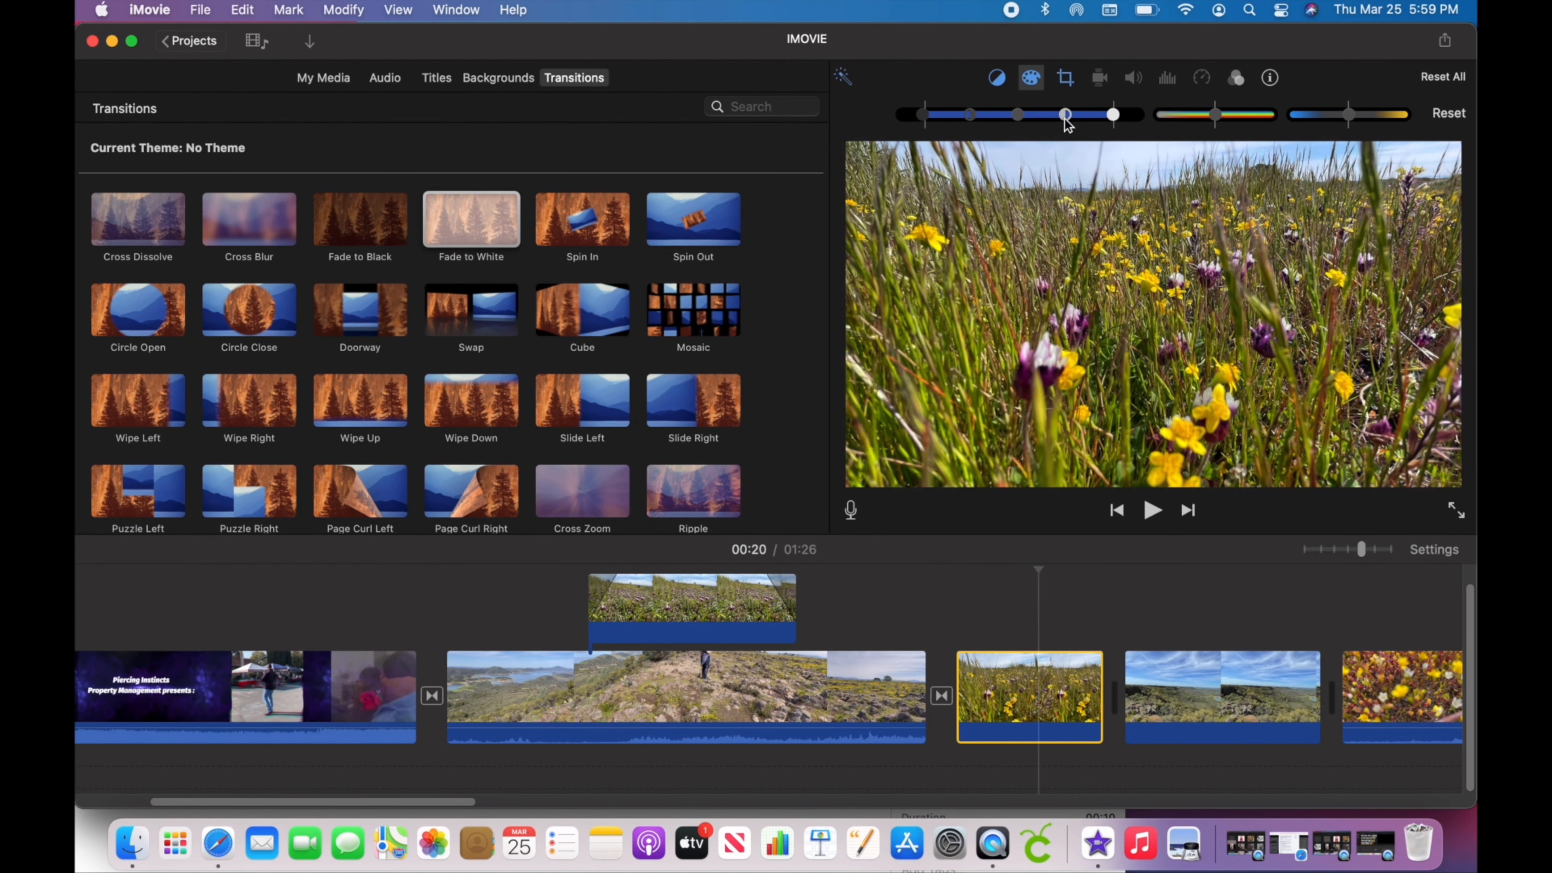
left_click_drag(1057, 116, 1115, 124)
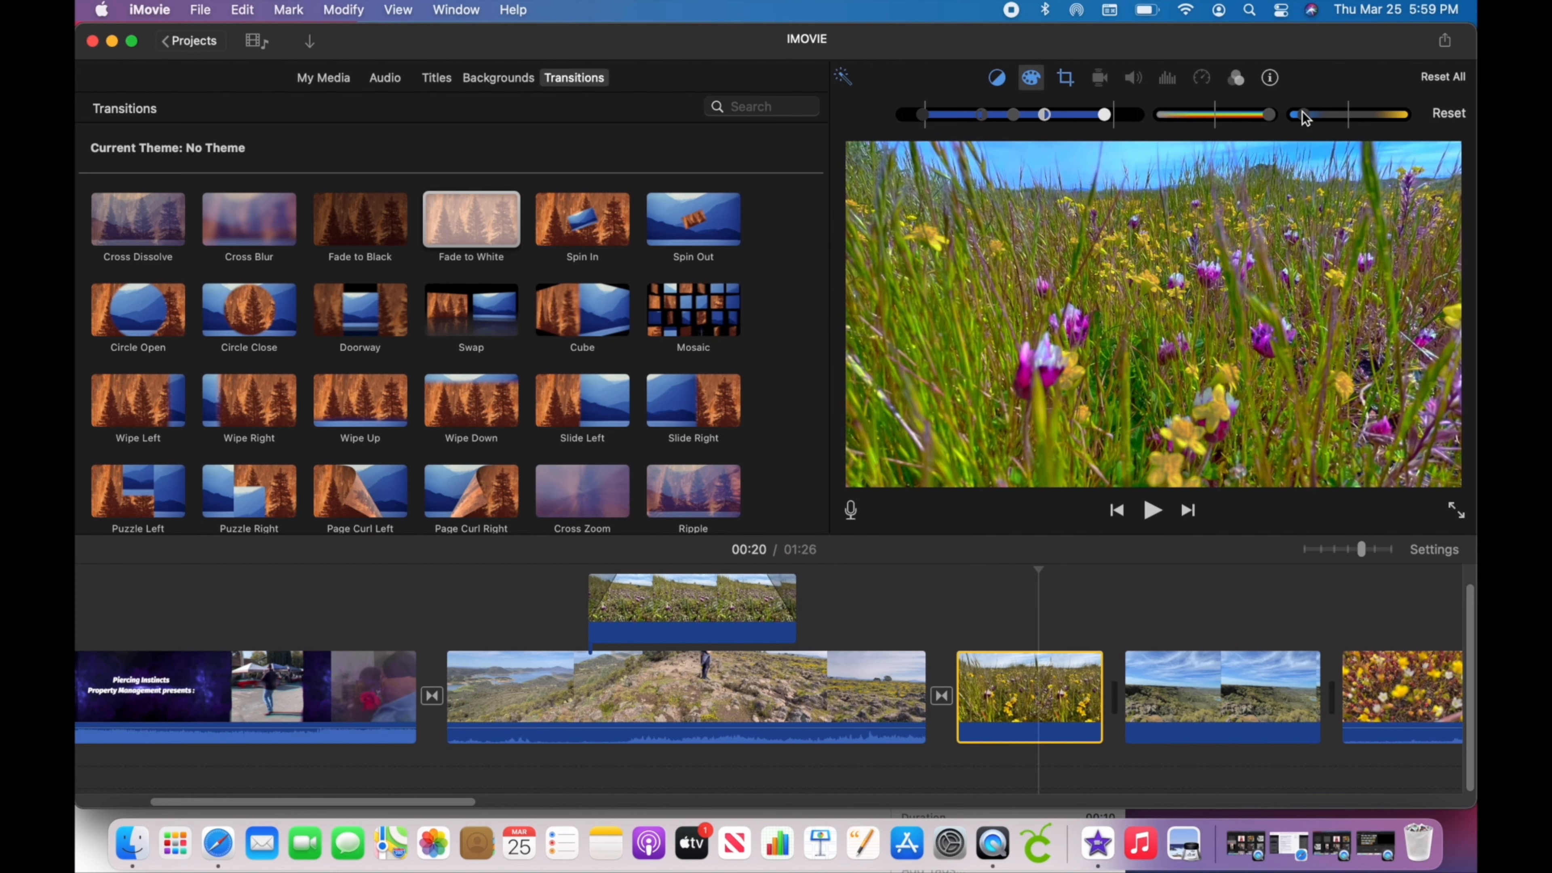
mouse_move(1290, 116)
left_mouse_down()
mouse_move(1372, 119)
mouse_move(1313, 117)
left_mouse_up()
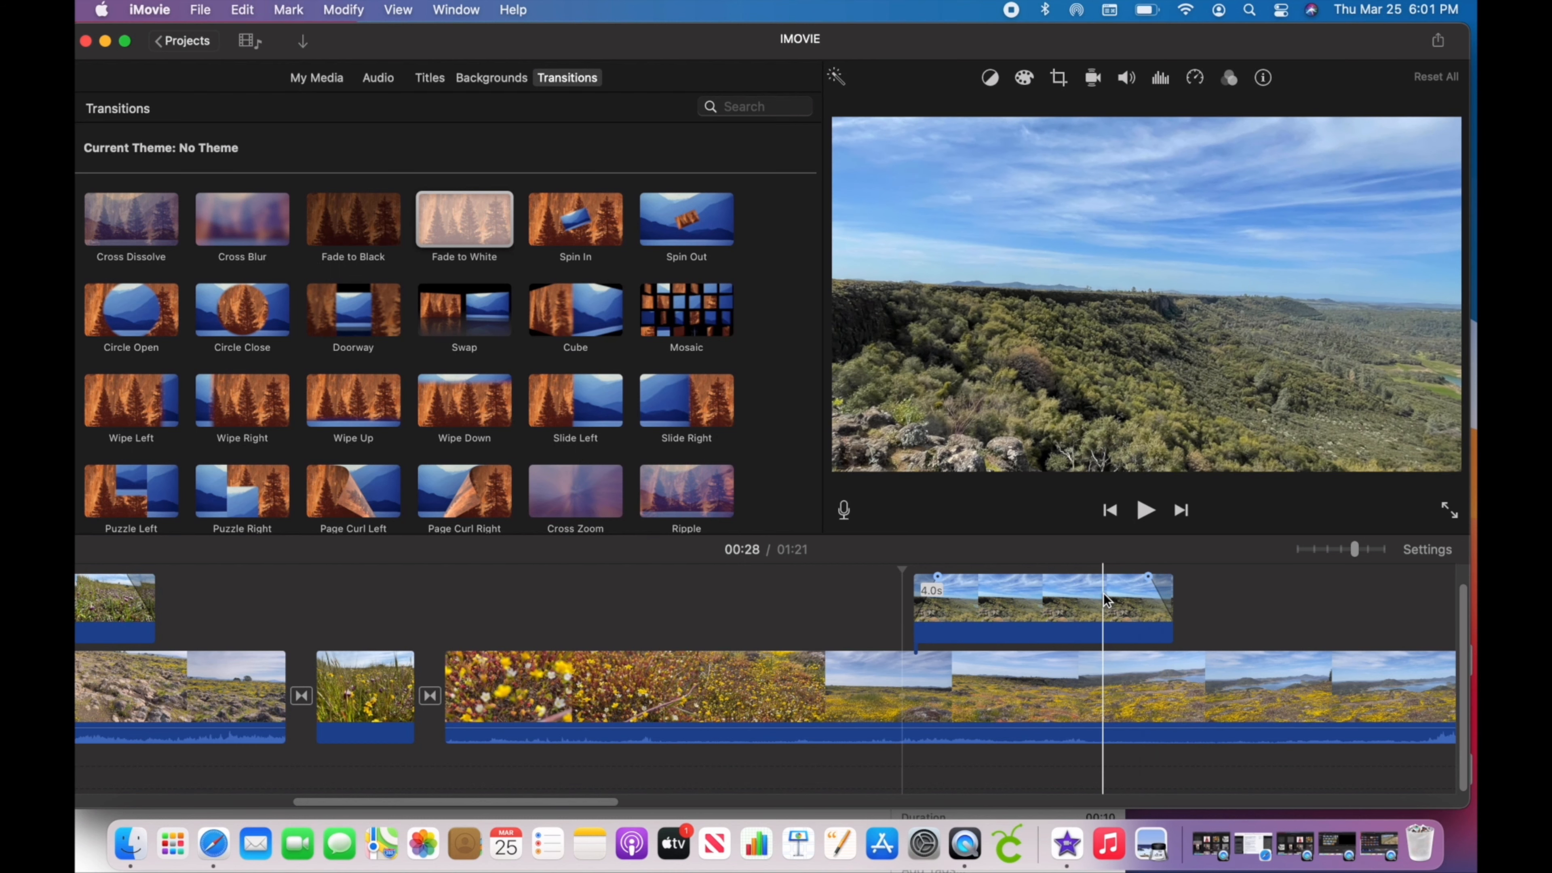
Step: Apply the Vignette clip filter to the canyon photo cutaway
left_click(1103, 593)
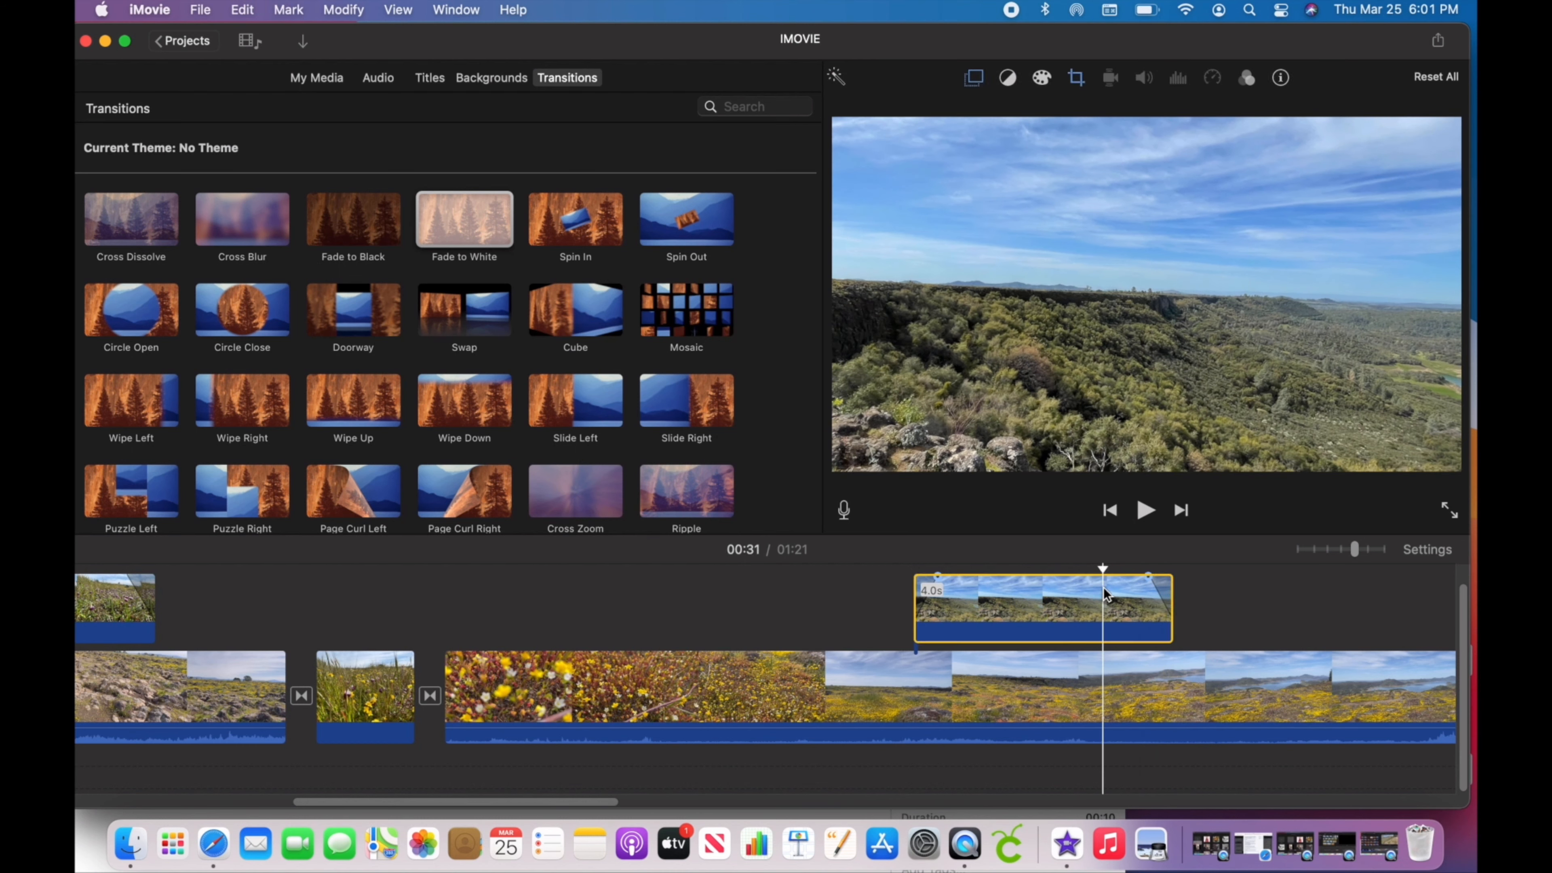
left_click(1248, 79)
left_click(1025, 113)
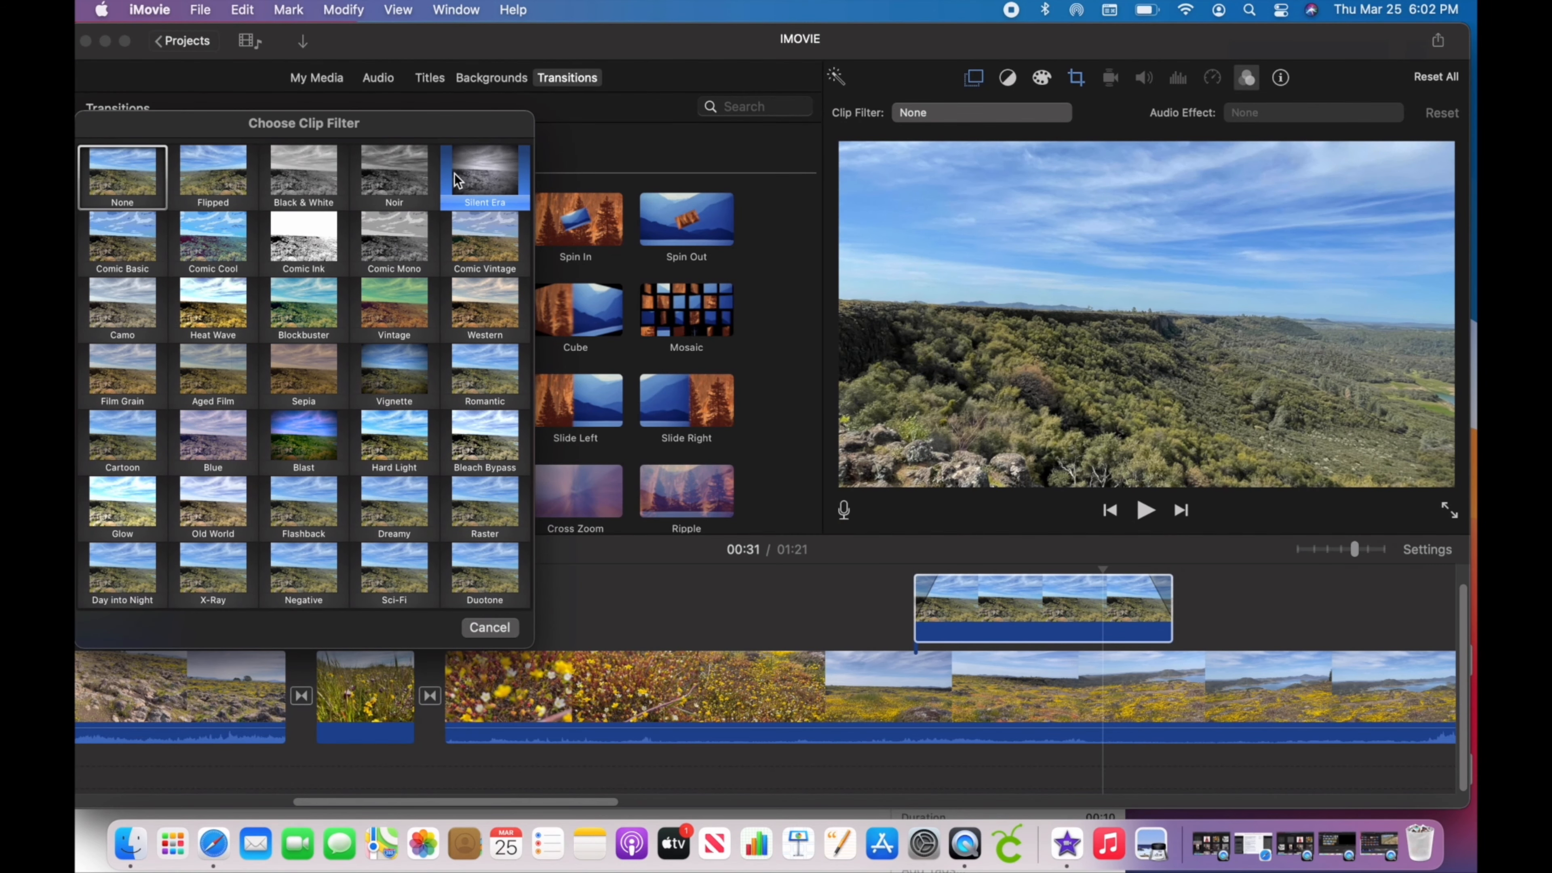
left_click(392, 378)
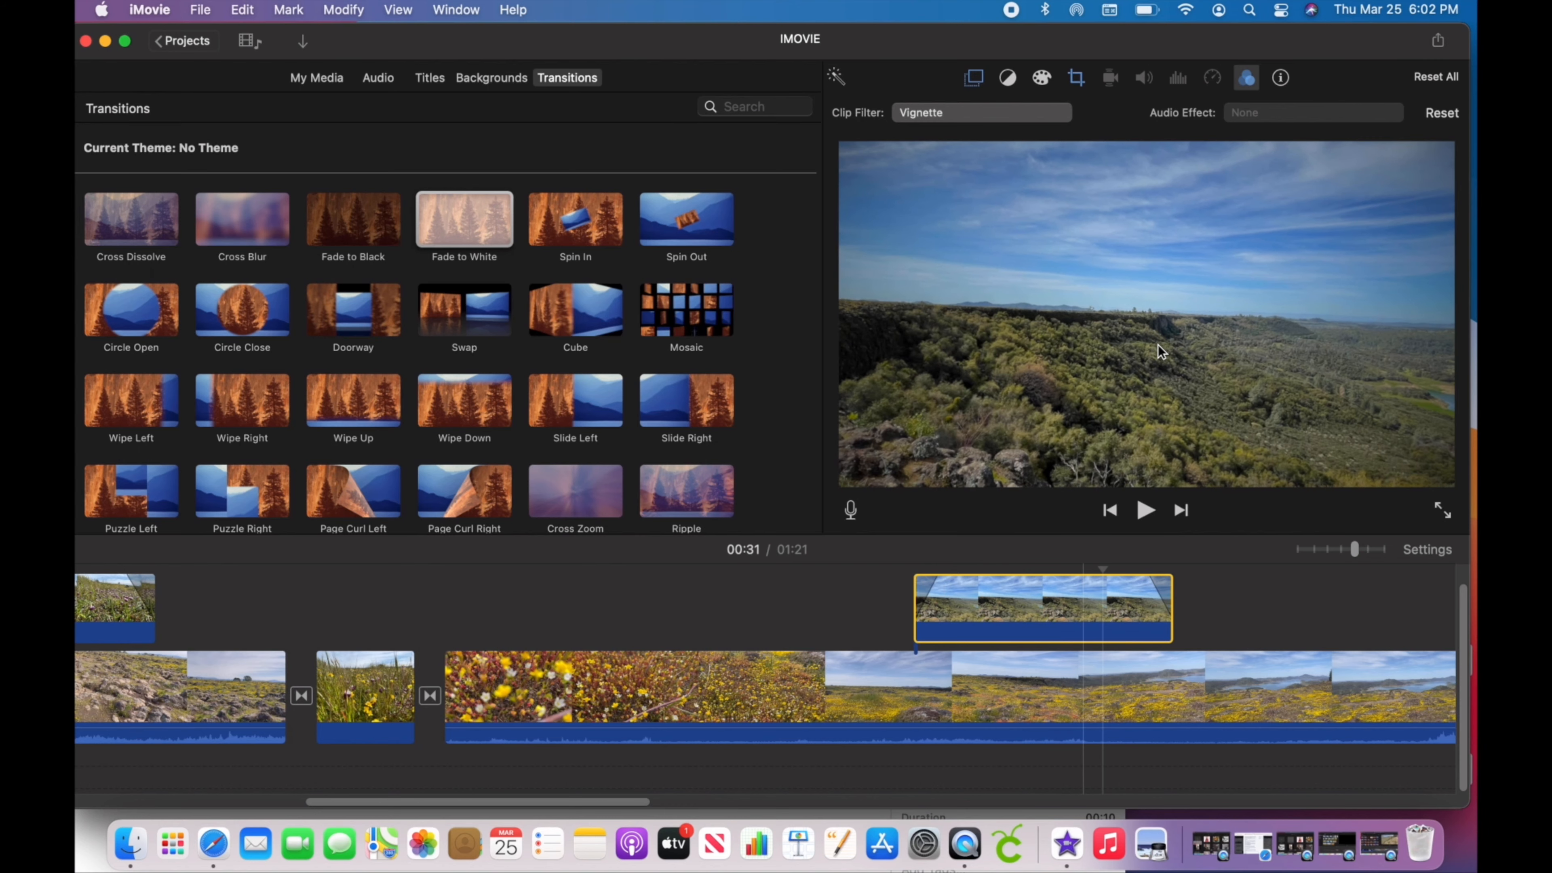
left_click(1015, 113)
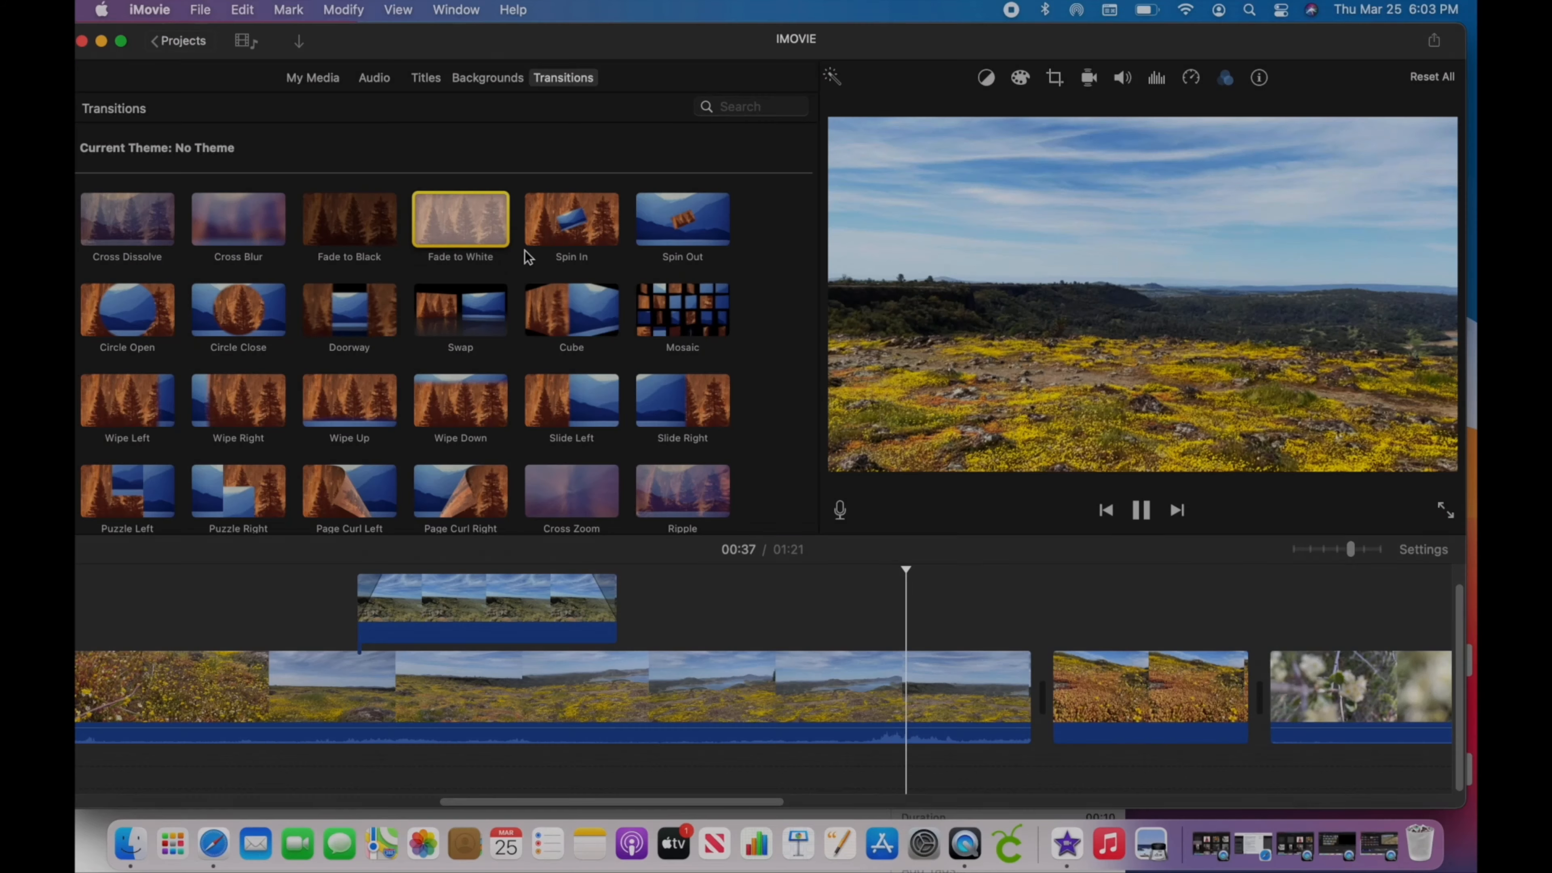
Step: Add Fade to White transitions before and after the red-and-yellow flower photo and play them back
left_click_drag(526, 253, 996, 698)
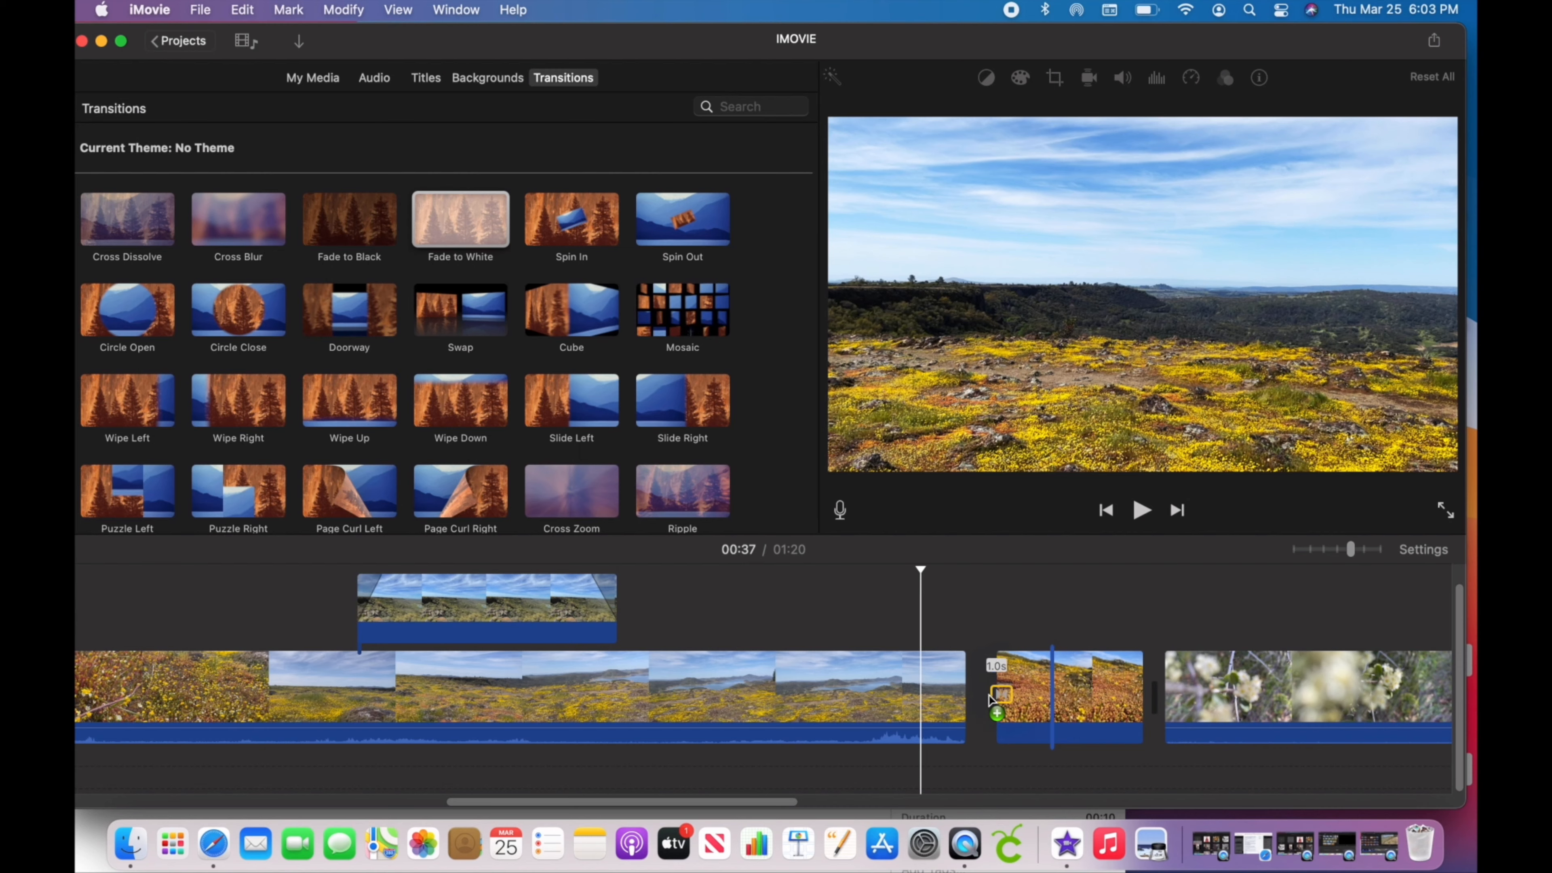
left_click_drag(487, 234, 1118, 697)
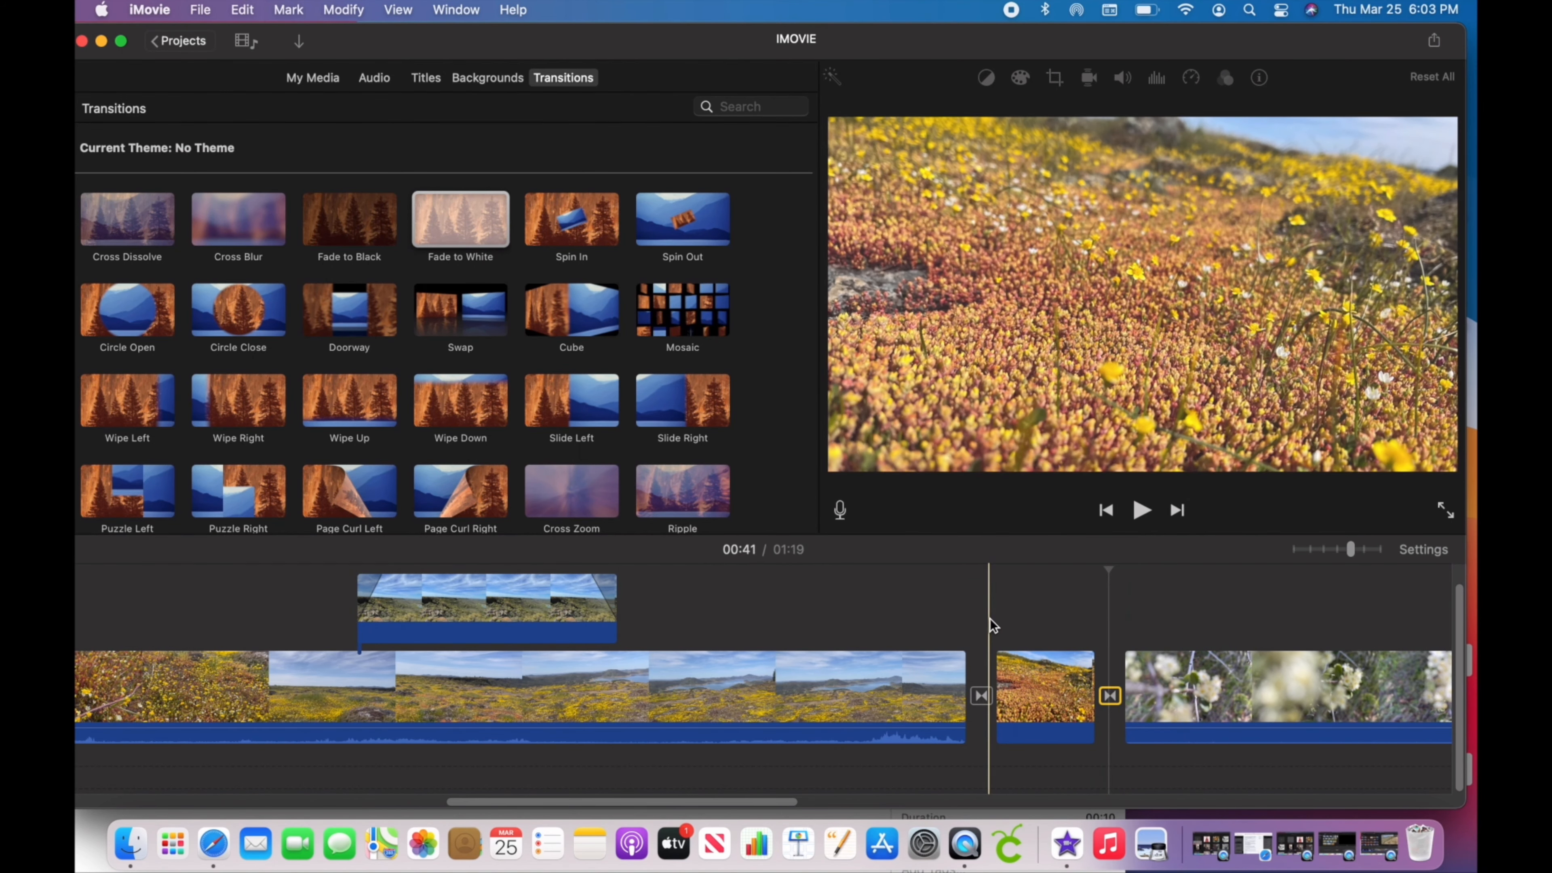
left_click(958, 613)
key("space")
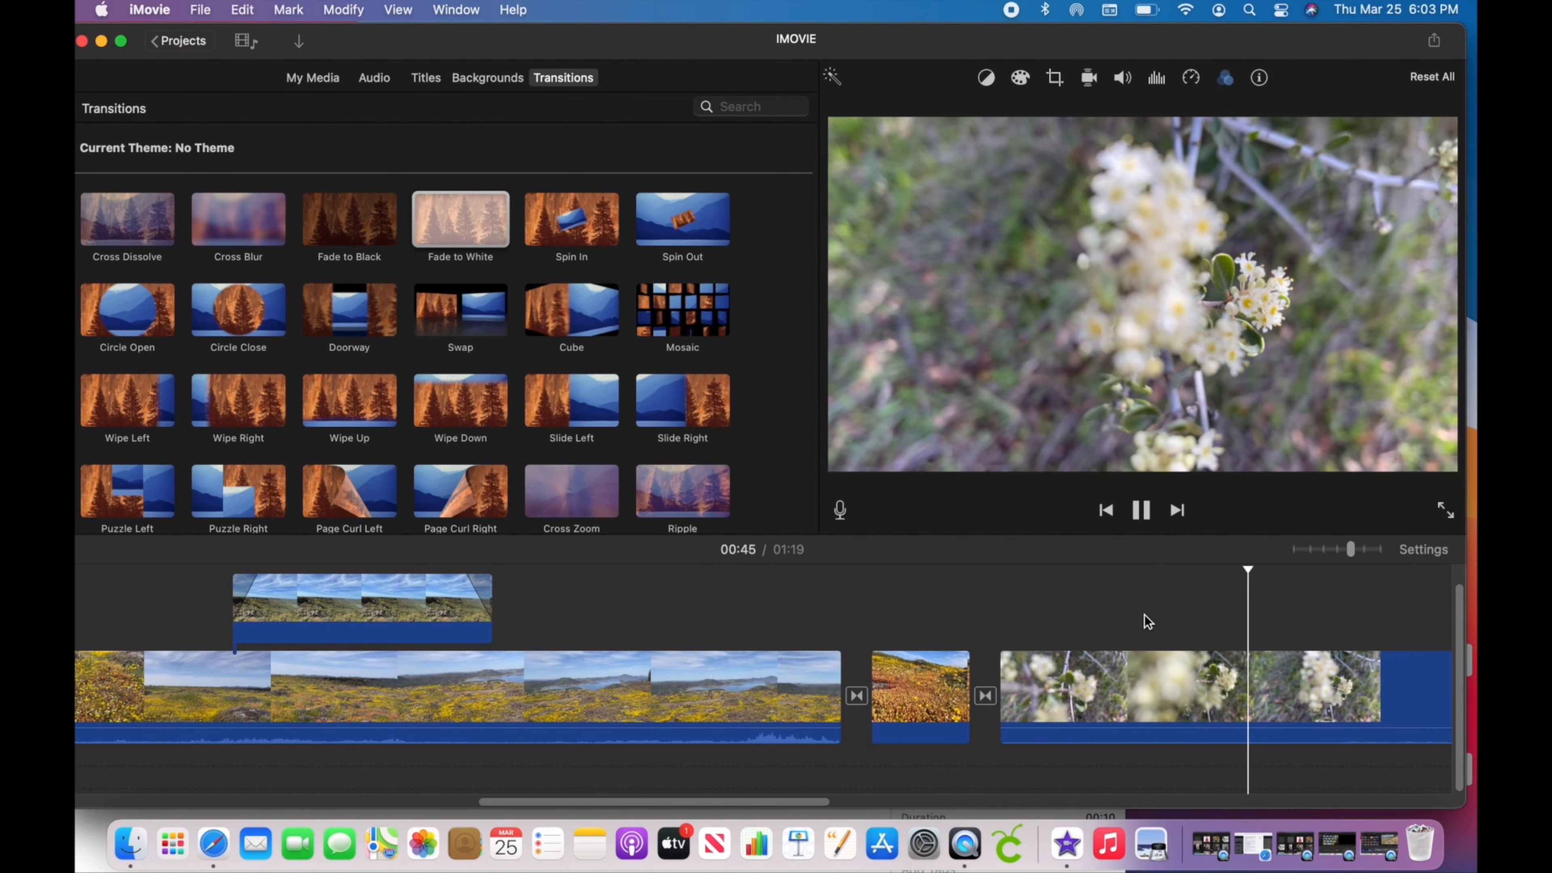
Step: Split the white-blossom bush video at about 00:44 and trim the start of its second part
scroll(1130, 635, "right", 3)
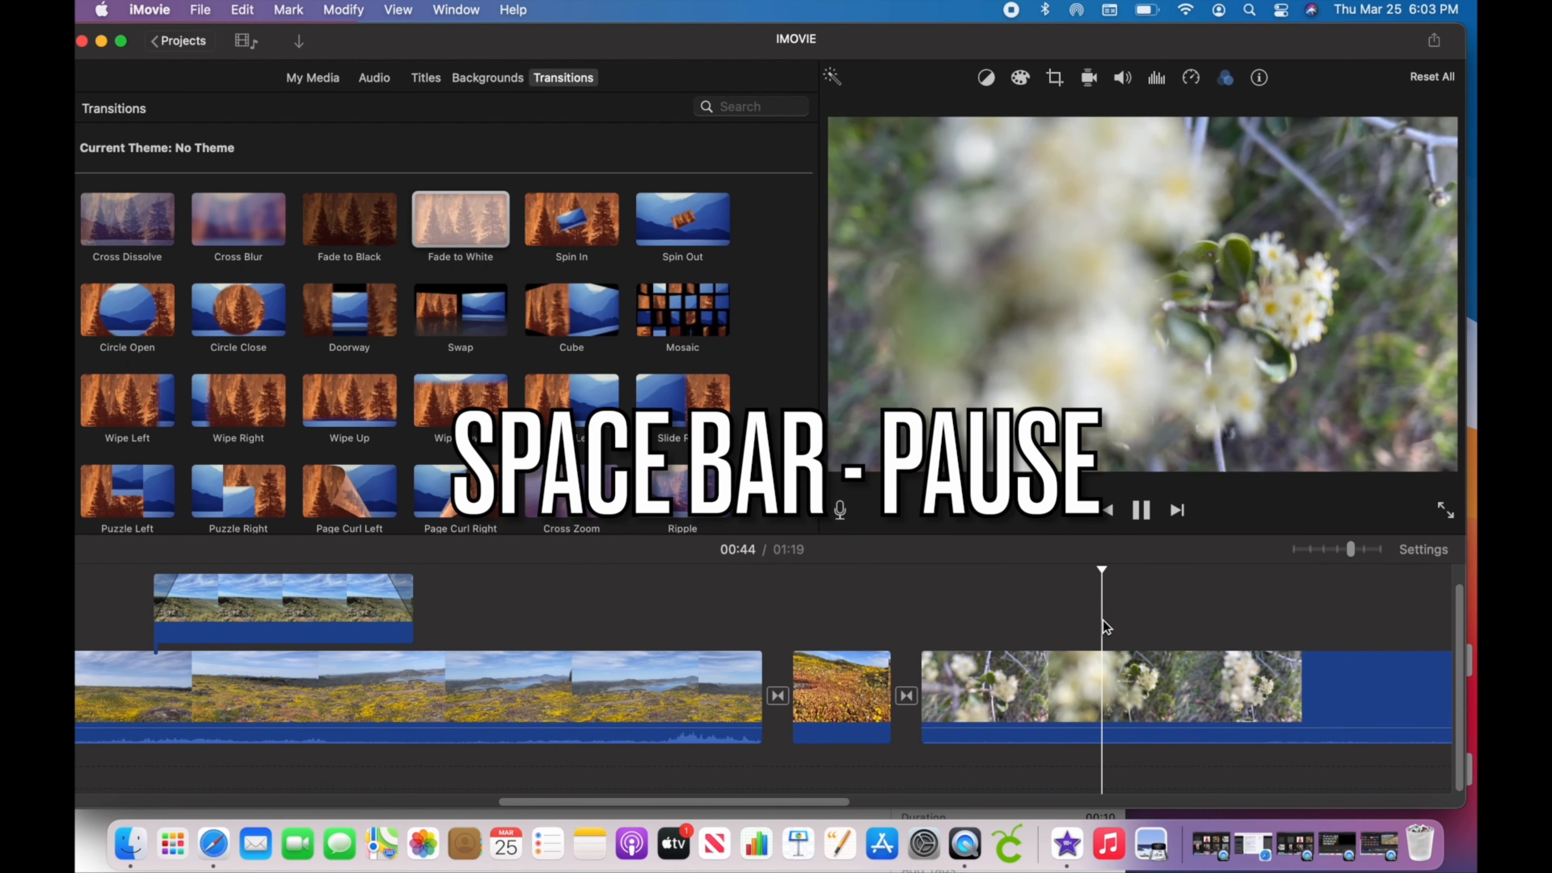
key("space")
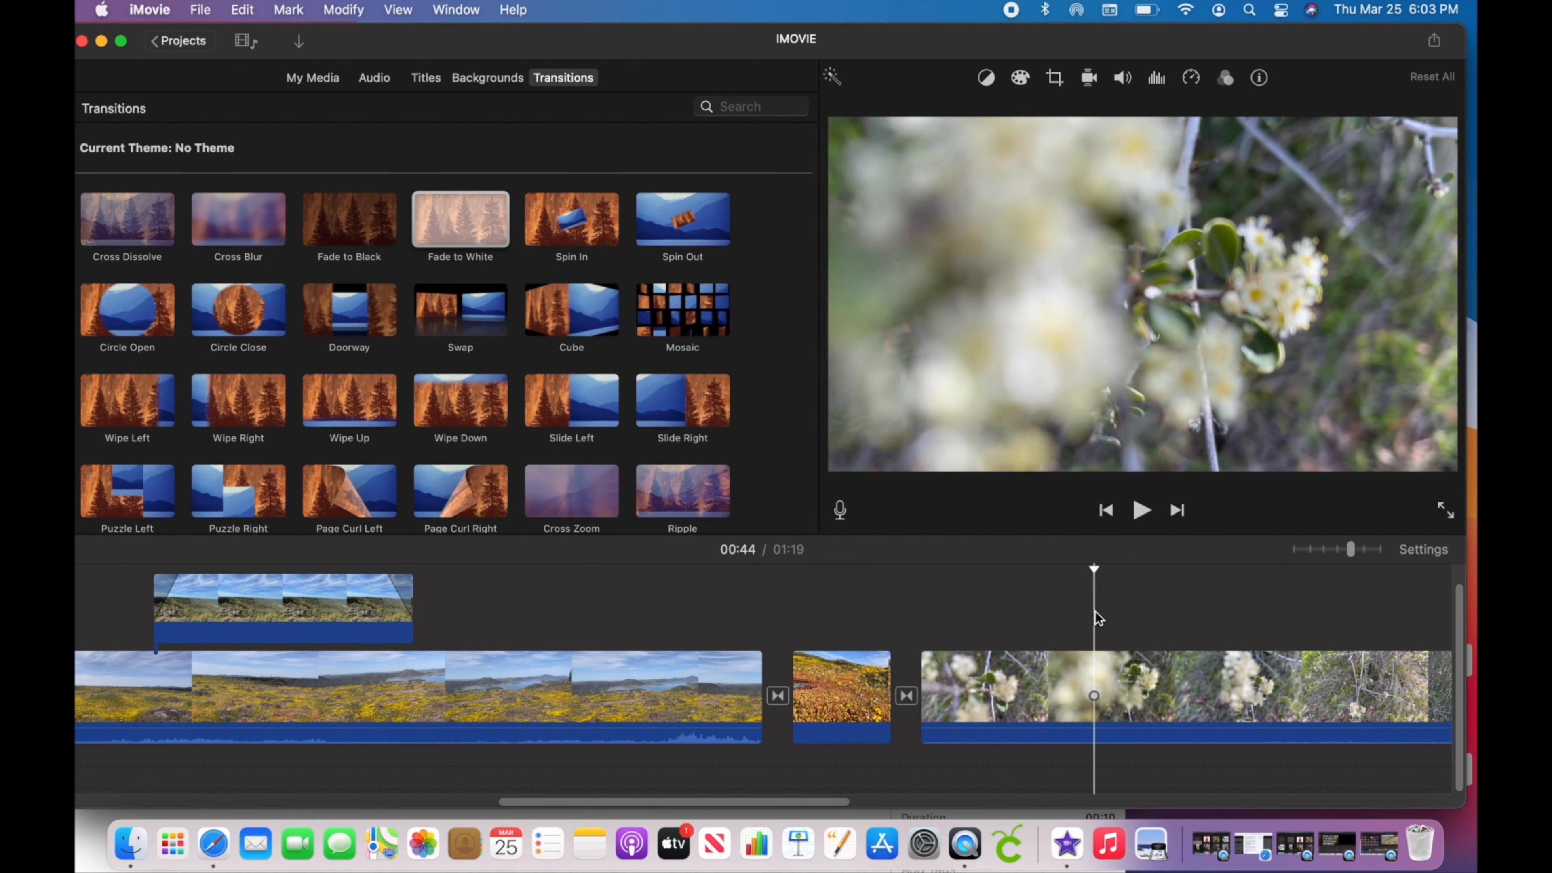
key("super+b")
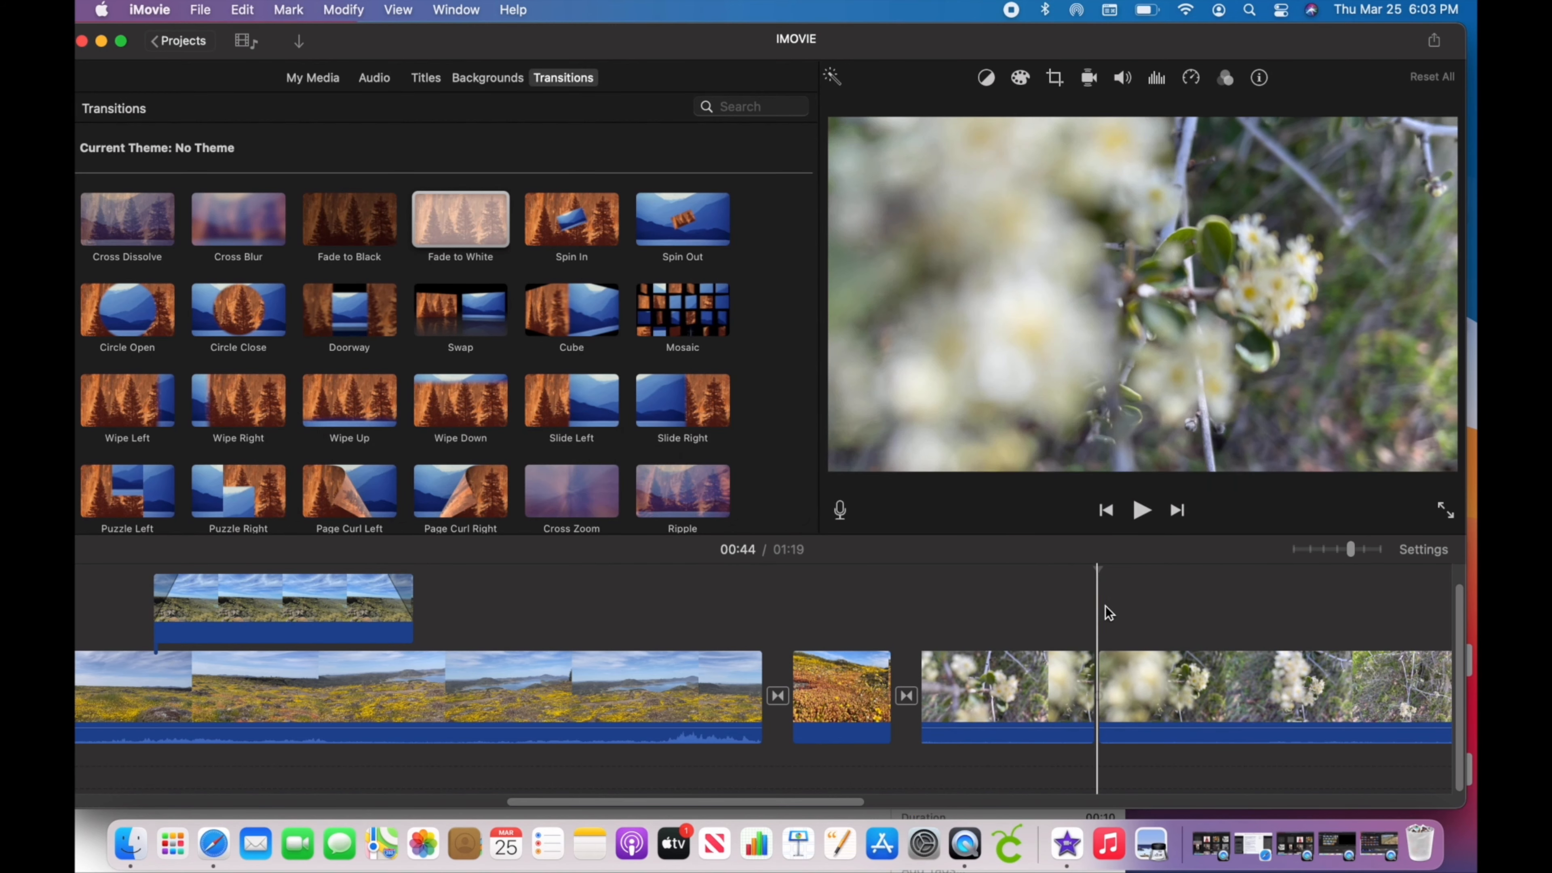
left_click(1135, 673)
left_click_drag(1098, 677, 1170, 694)
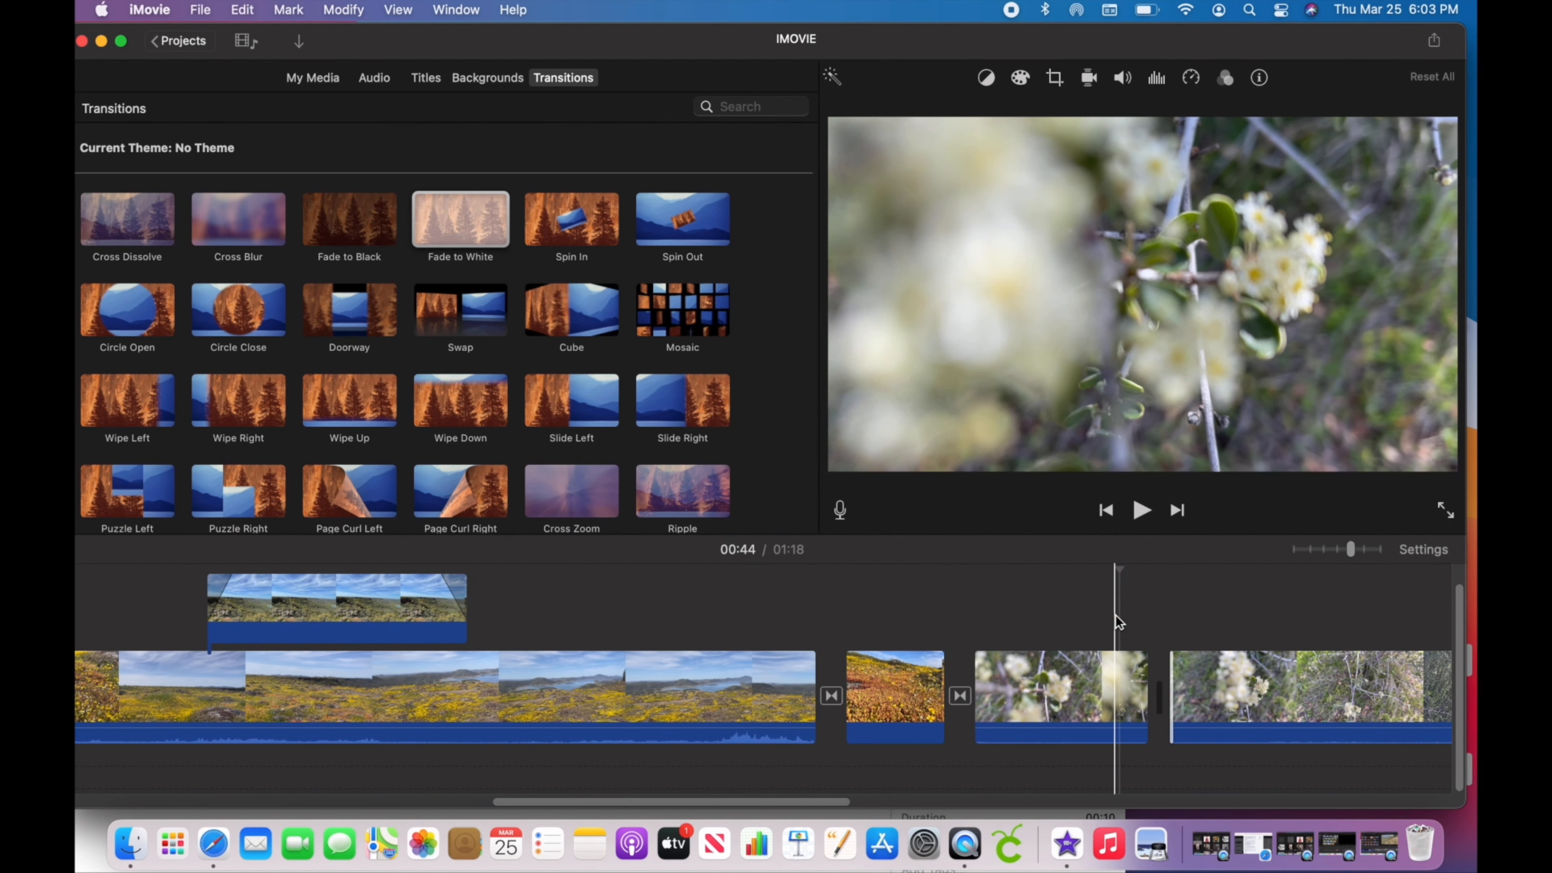
Step: Play across the cut in the bush video and add a Fade to White transition between its two parts
key("space")
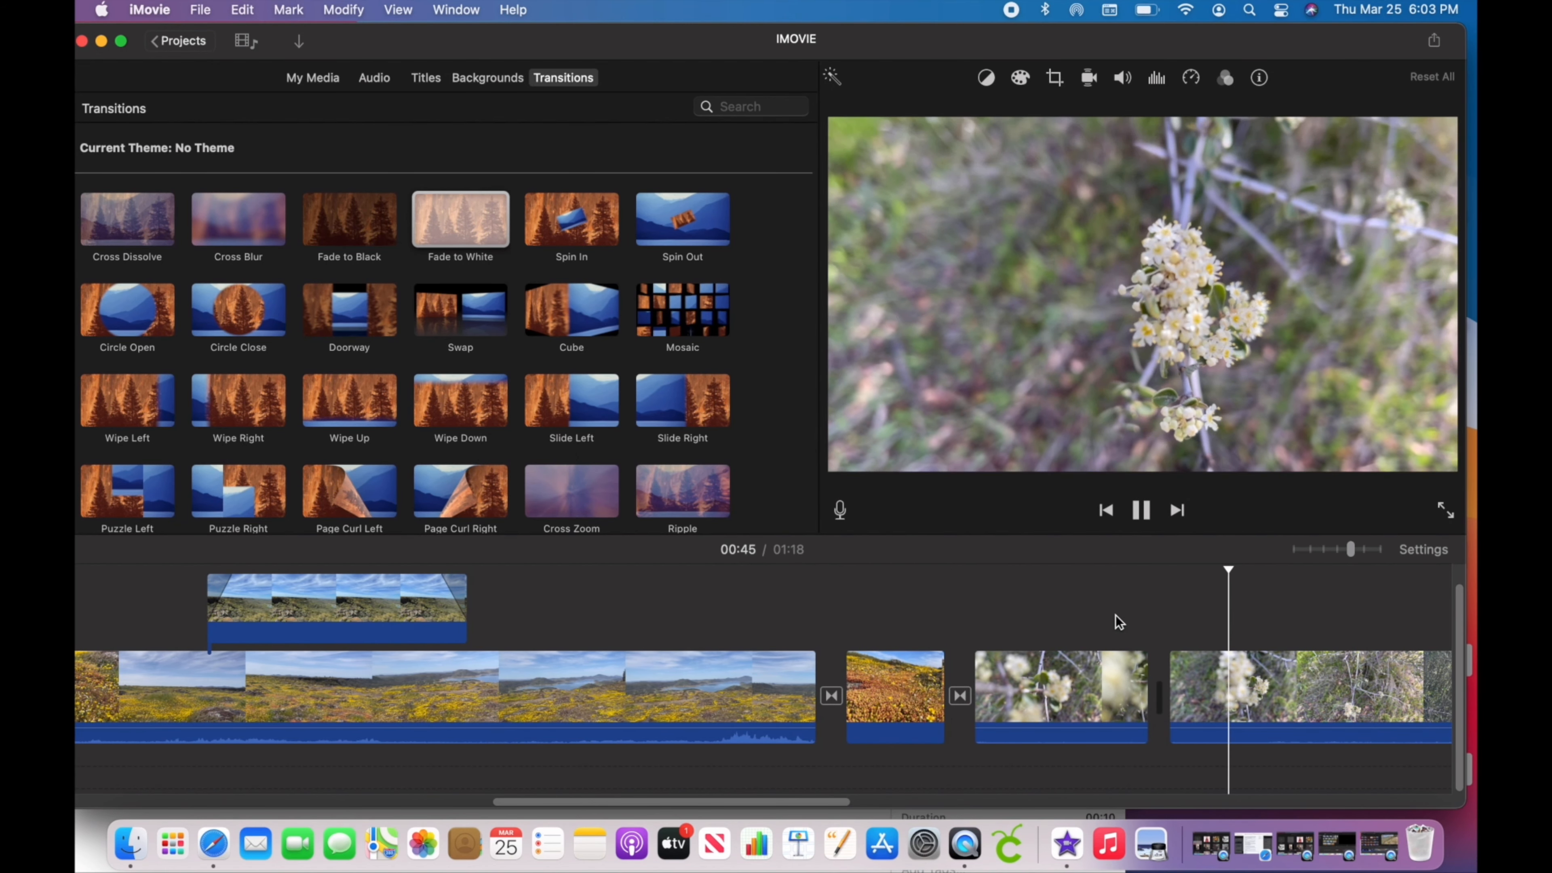
left_click(1141, 510)
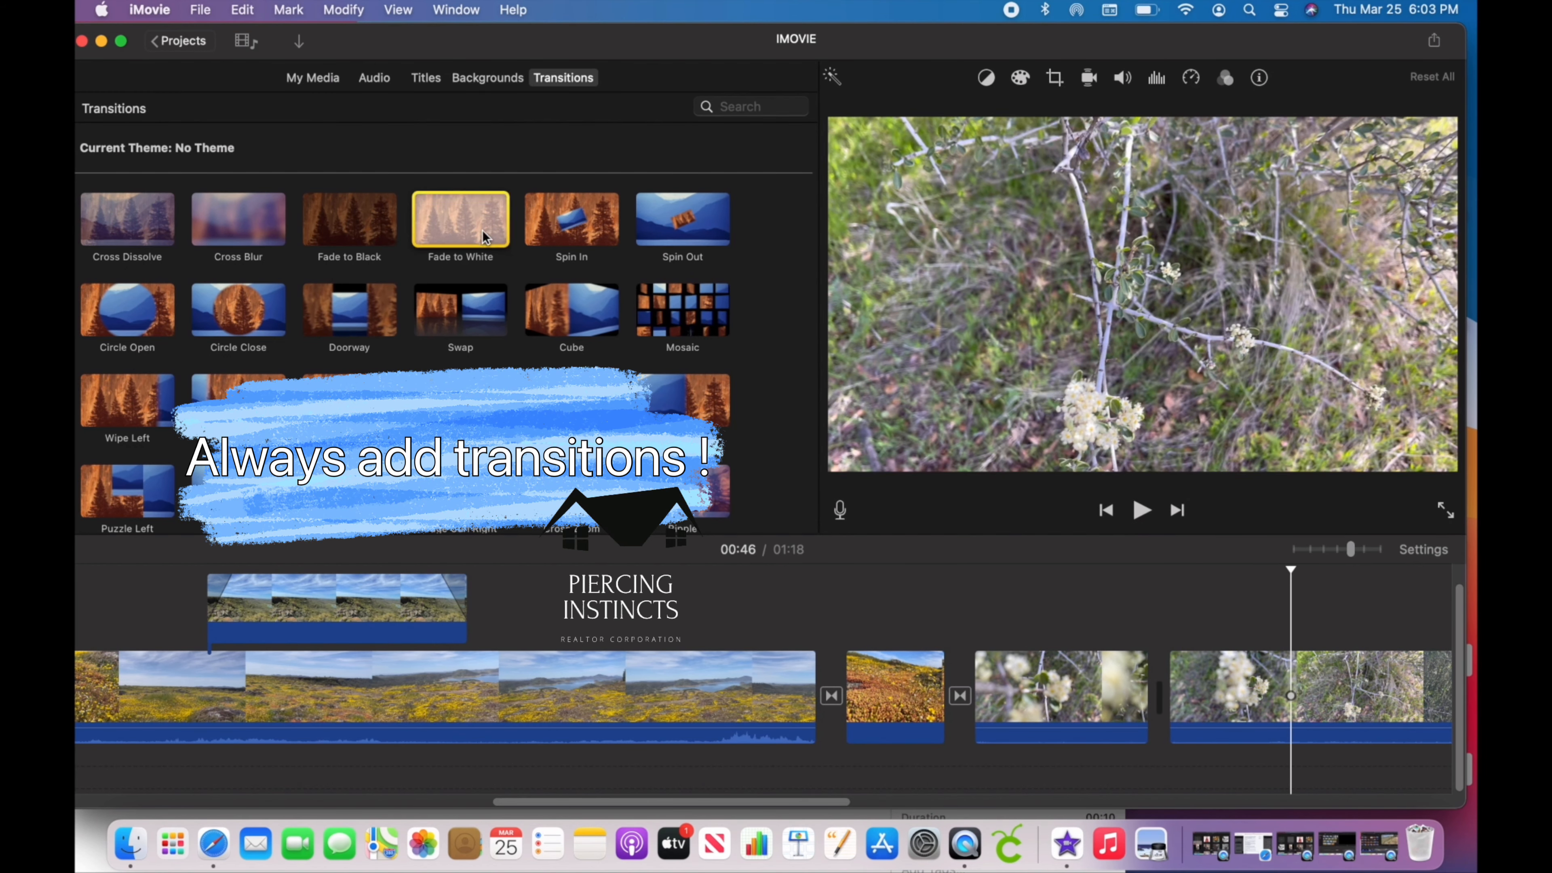
left_click_drag(1094, 608, 1149, 691)
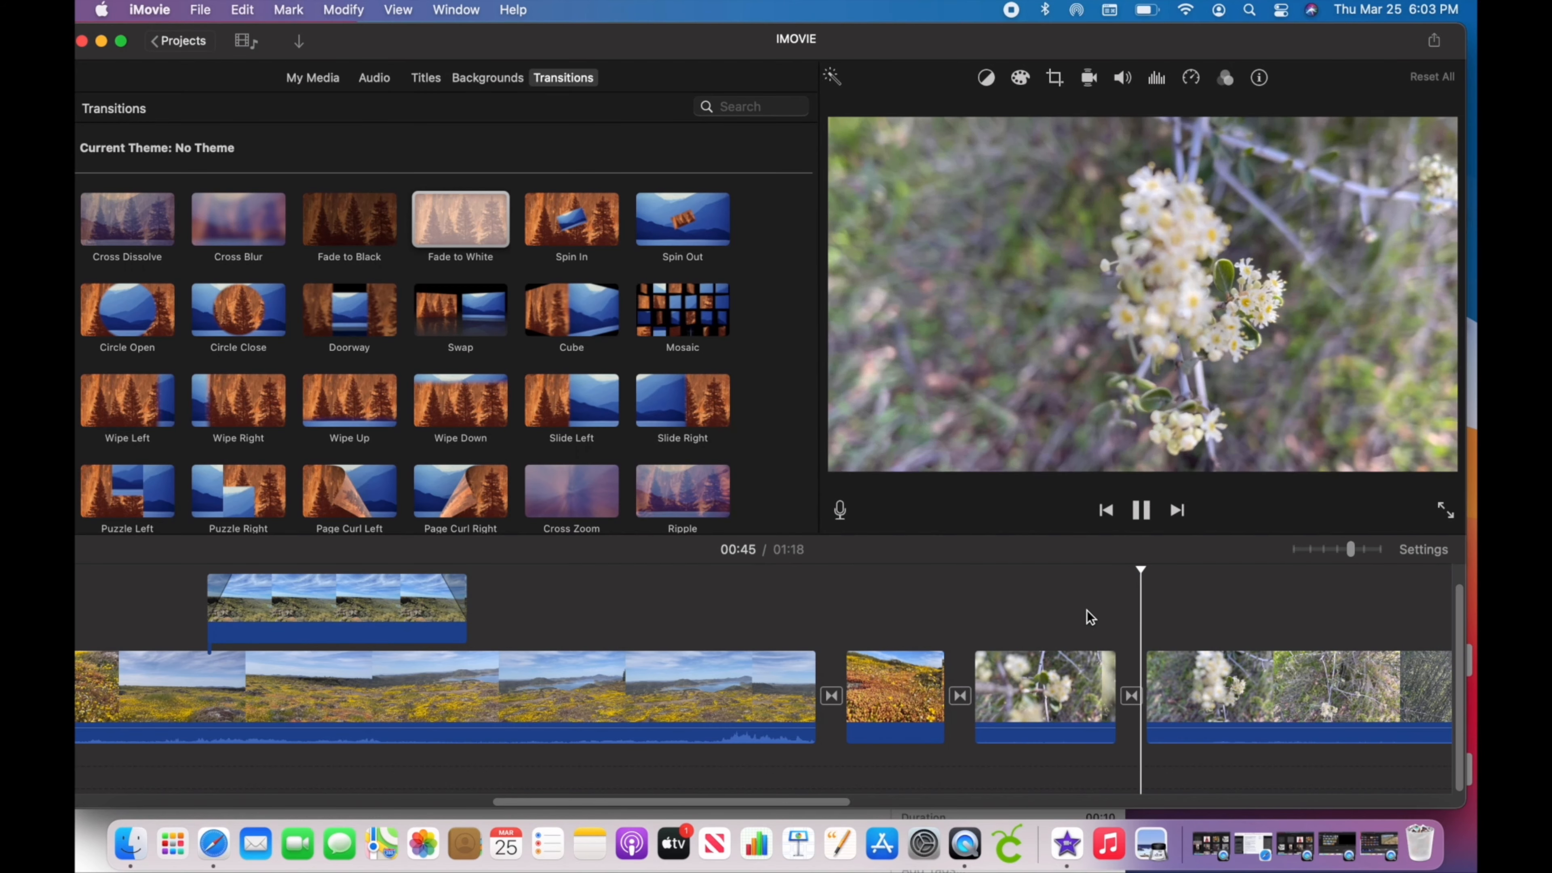
left_click(970, 622)
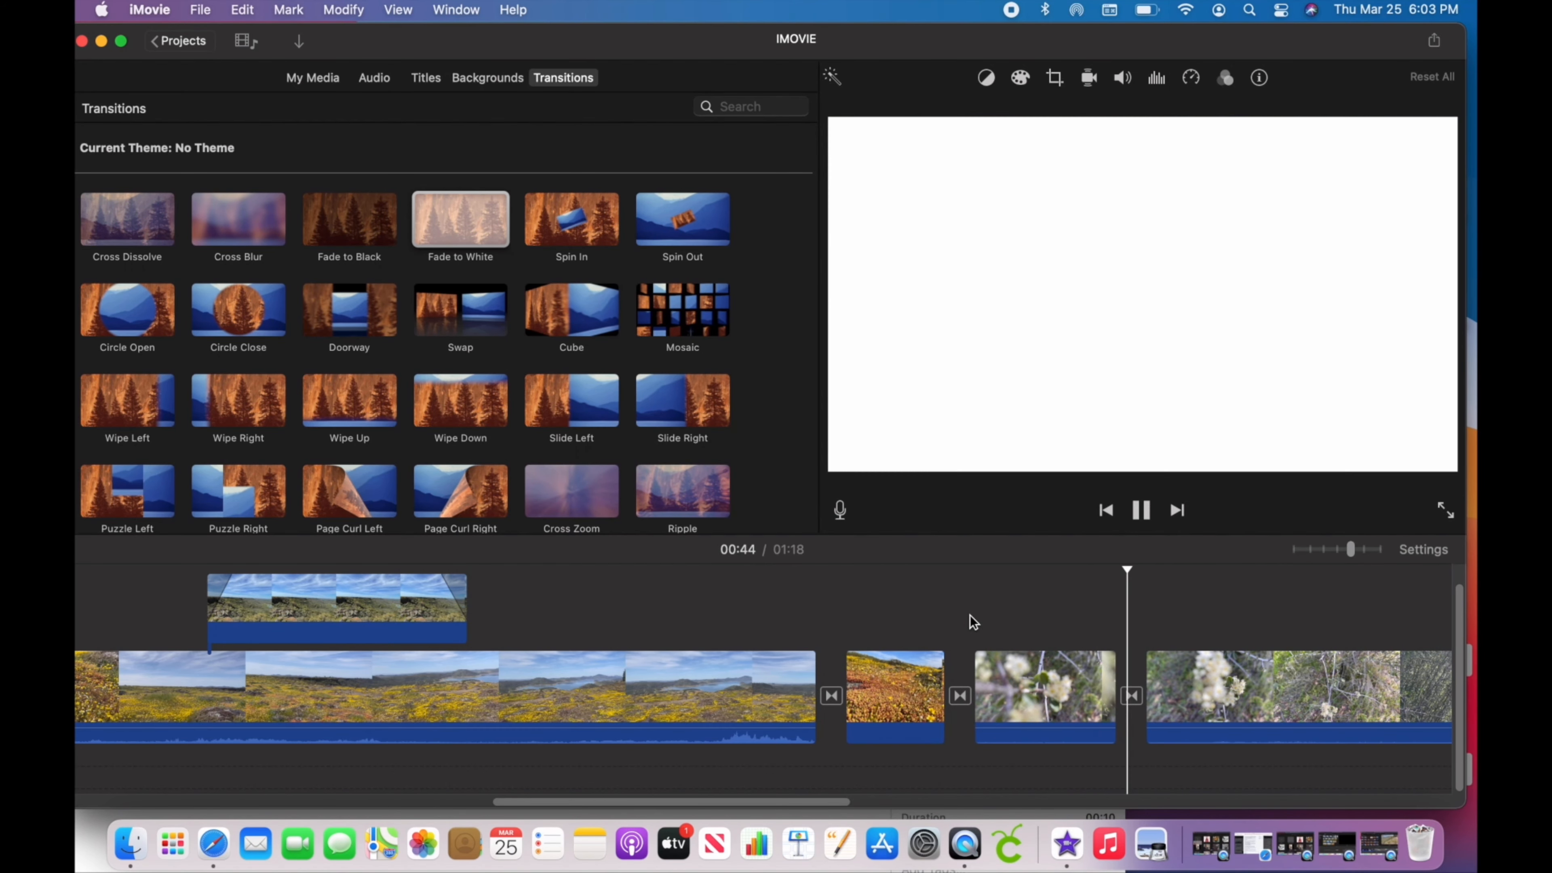
Step: Split off the first 0.9 s of the white-blossom bush video's second part and set that piece to Slow at 25%
left_click(1142, 511)
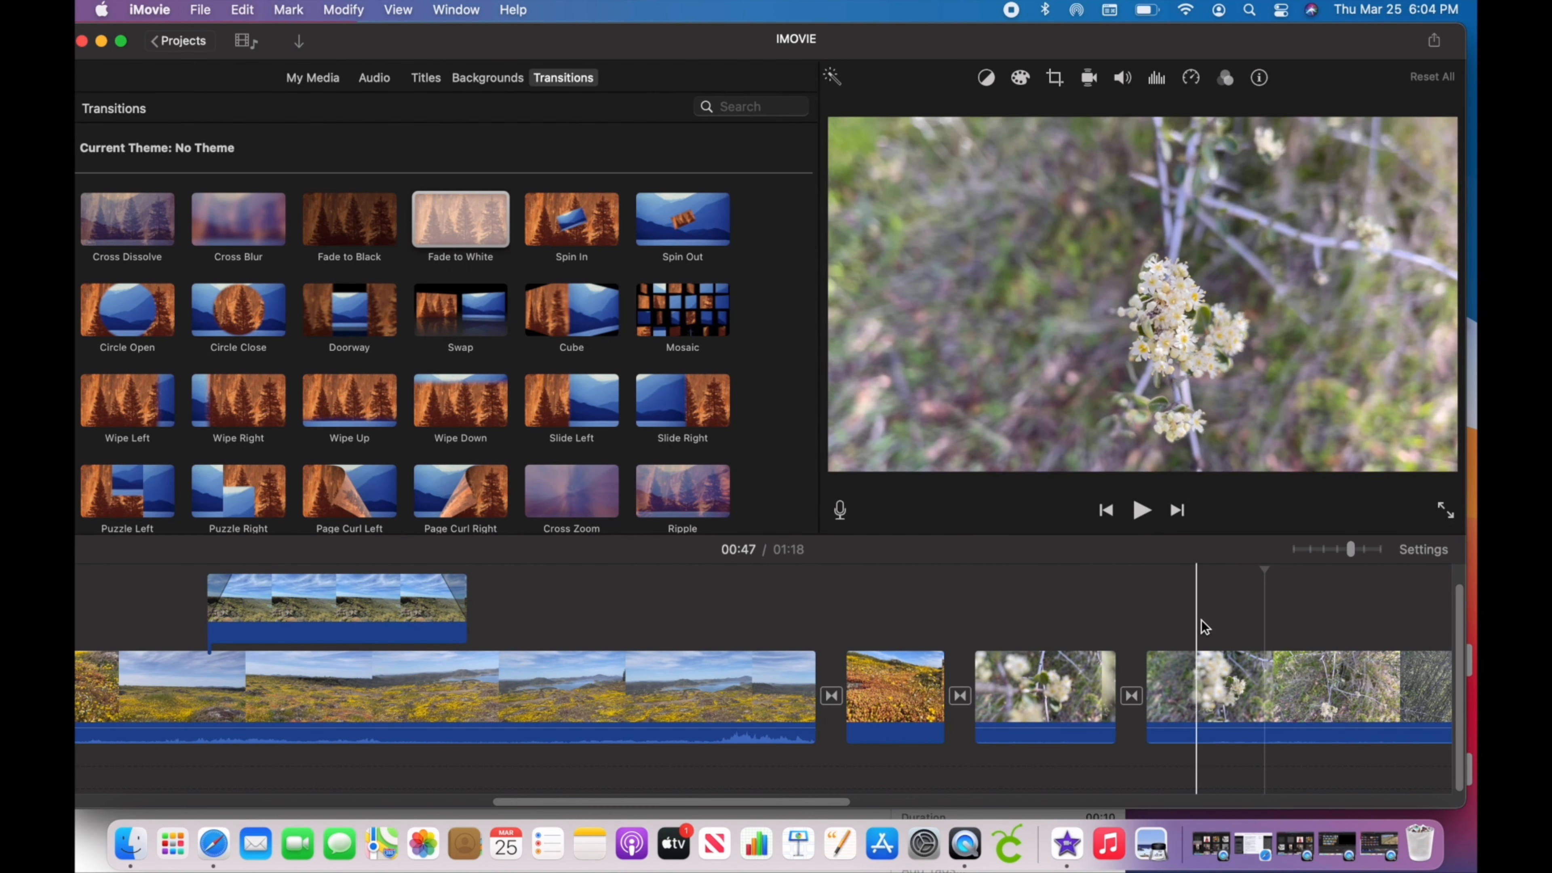
key("super+b")
left_click(1188, 685)
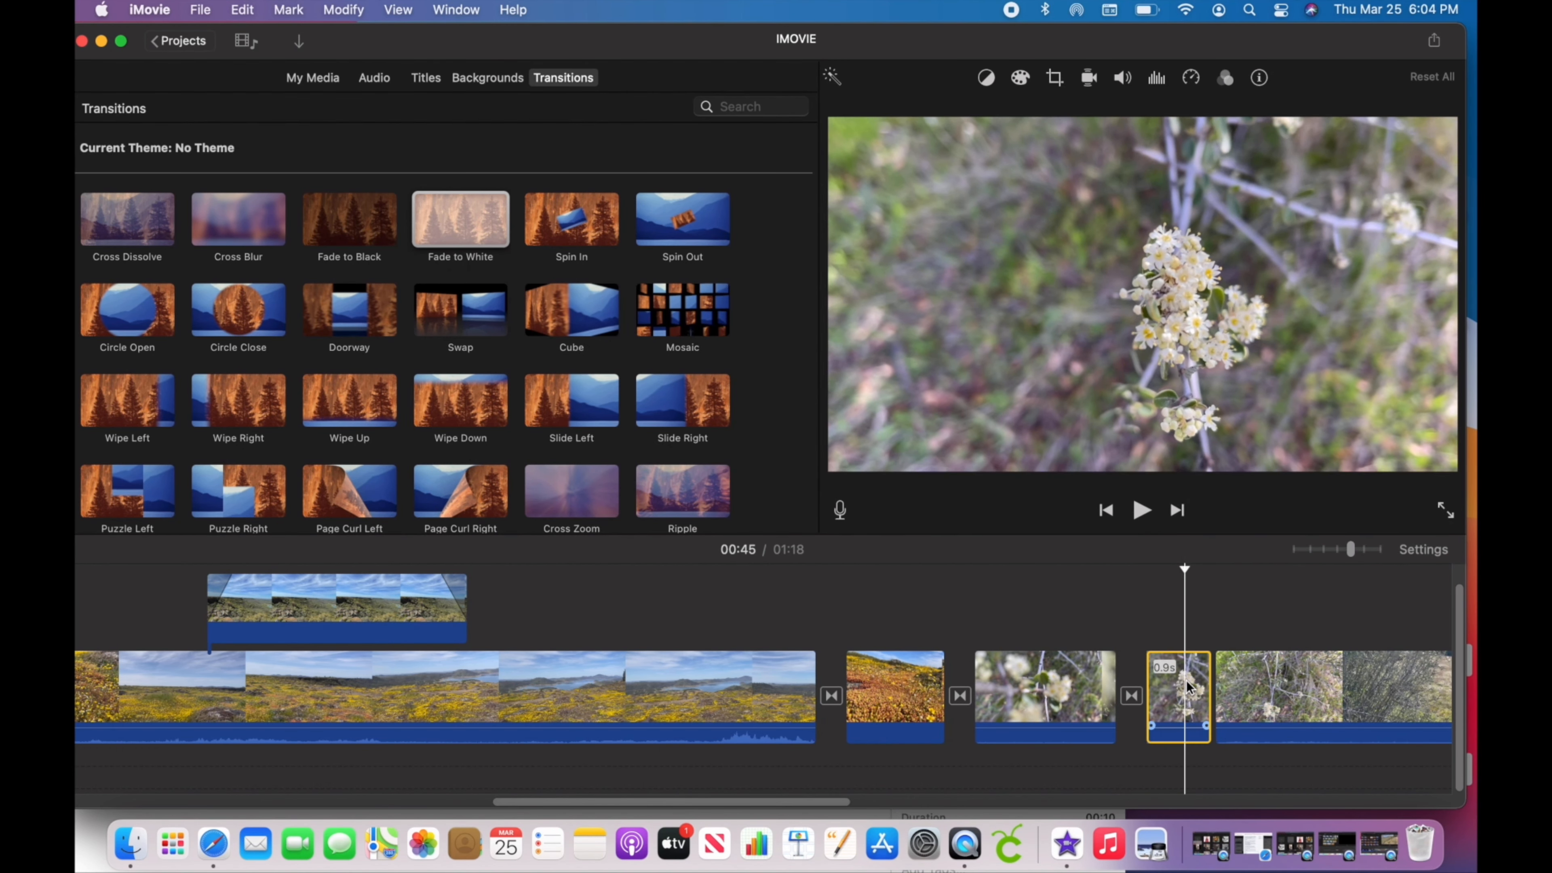
left_click(1192, 77)
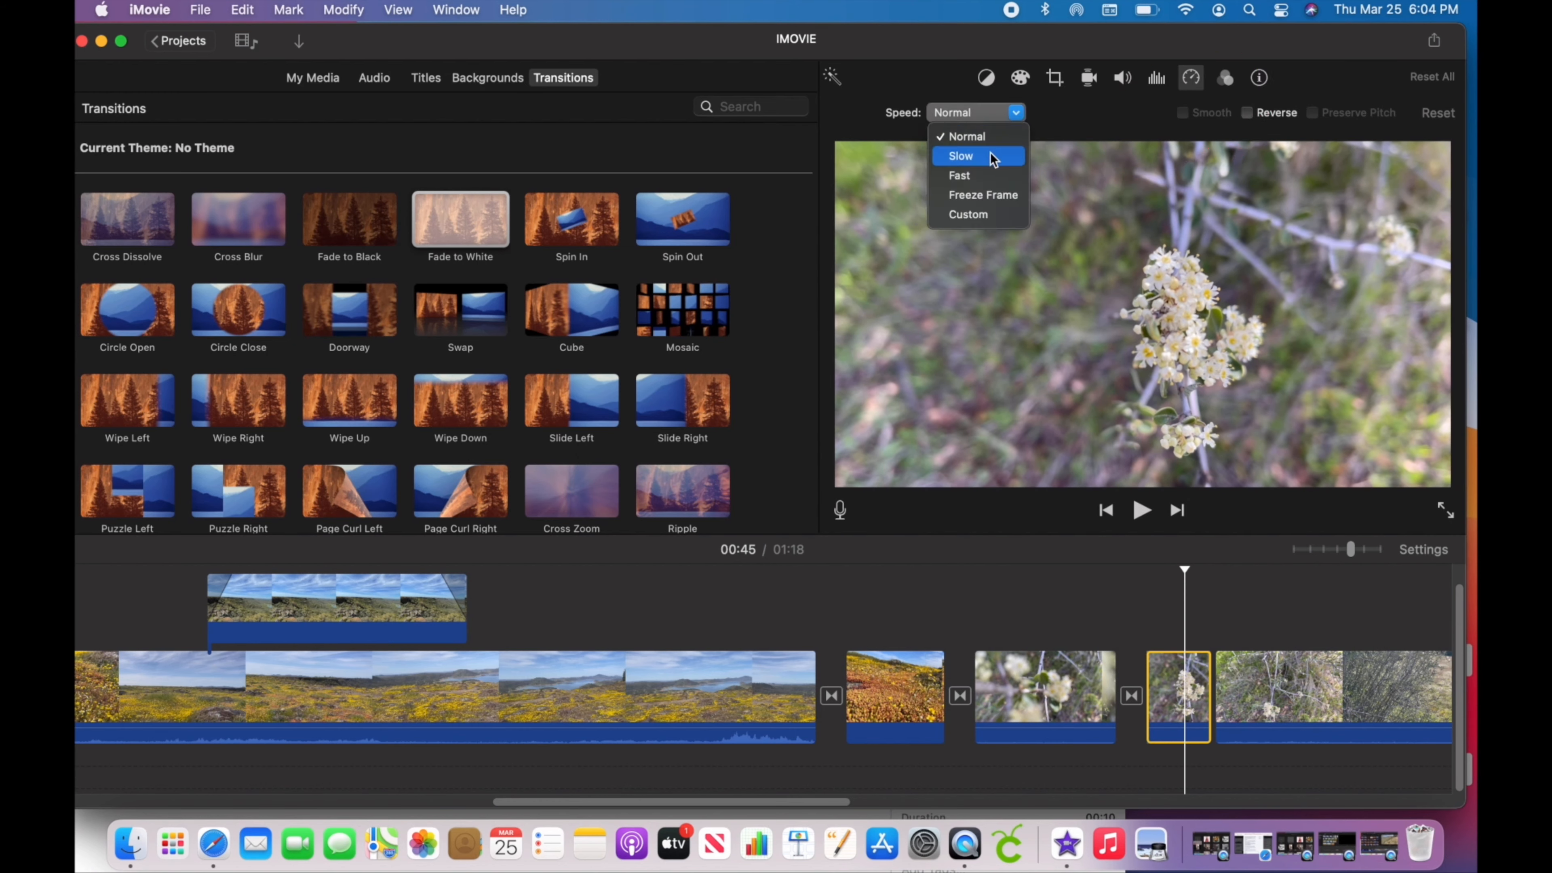
left_click(991, 157)
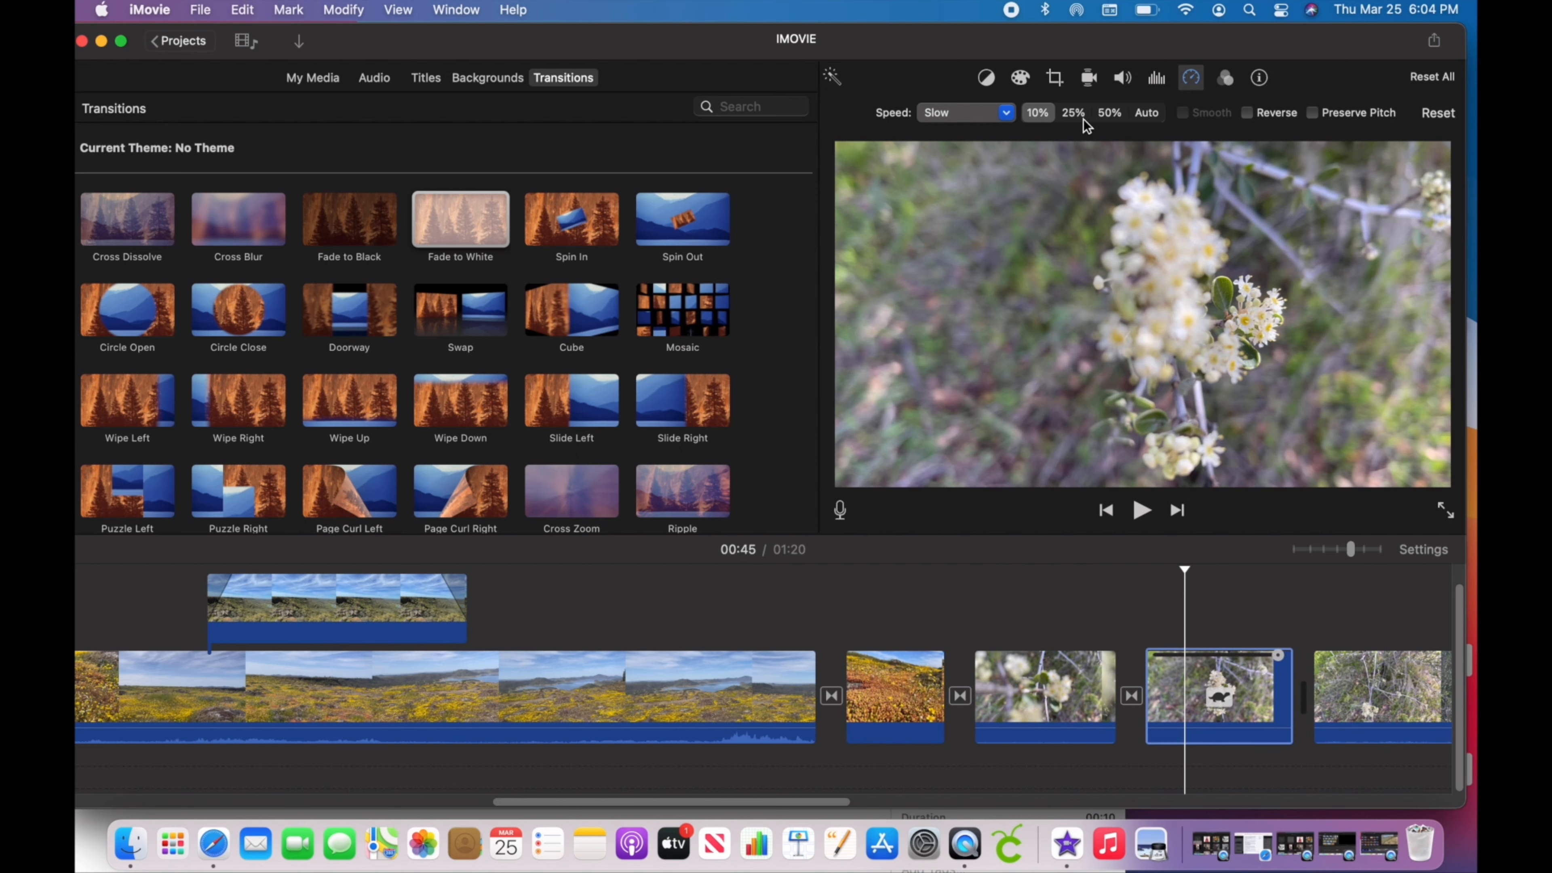
left_click(1077, 115)
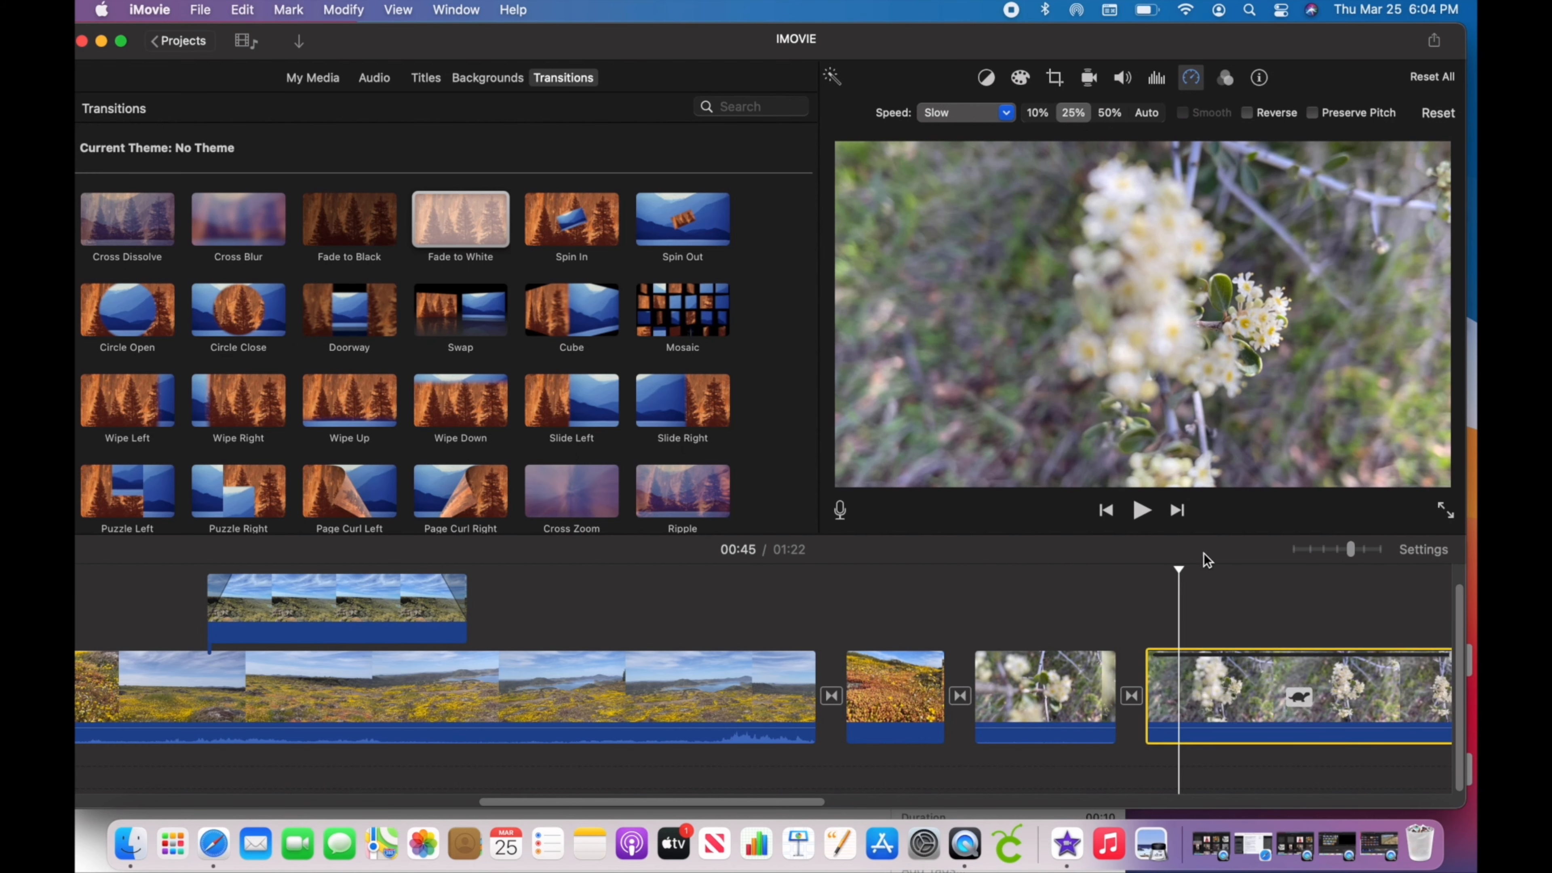
scroll(1213, 613, "right", 10)
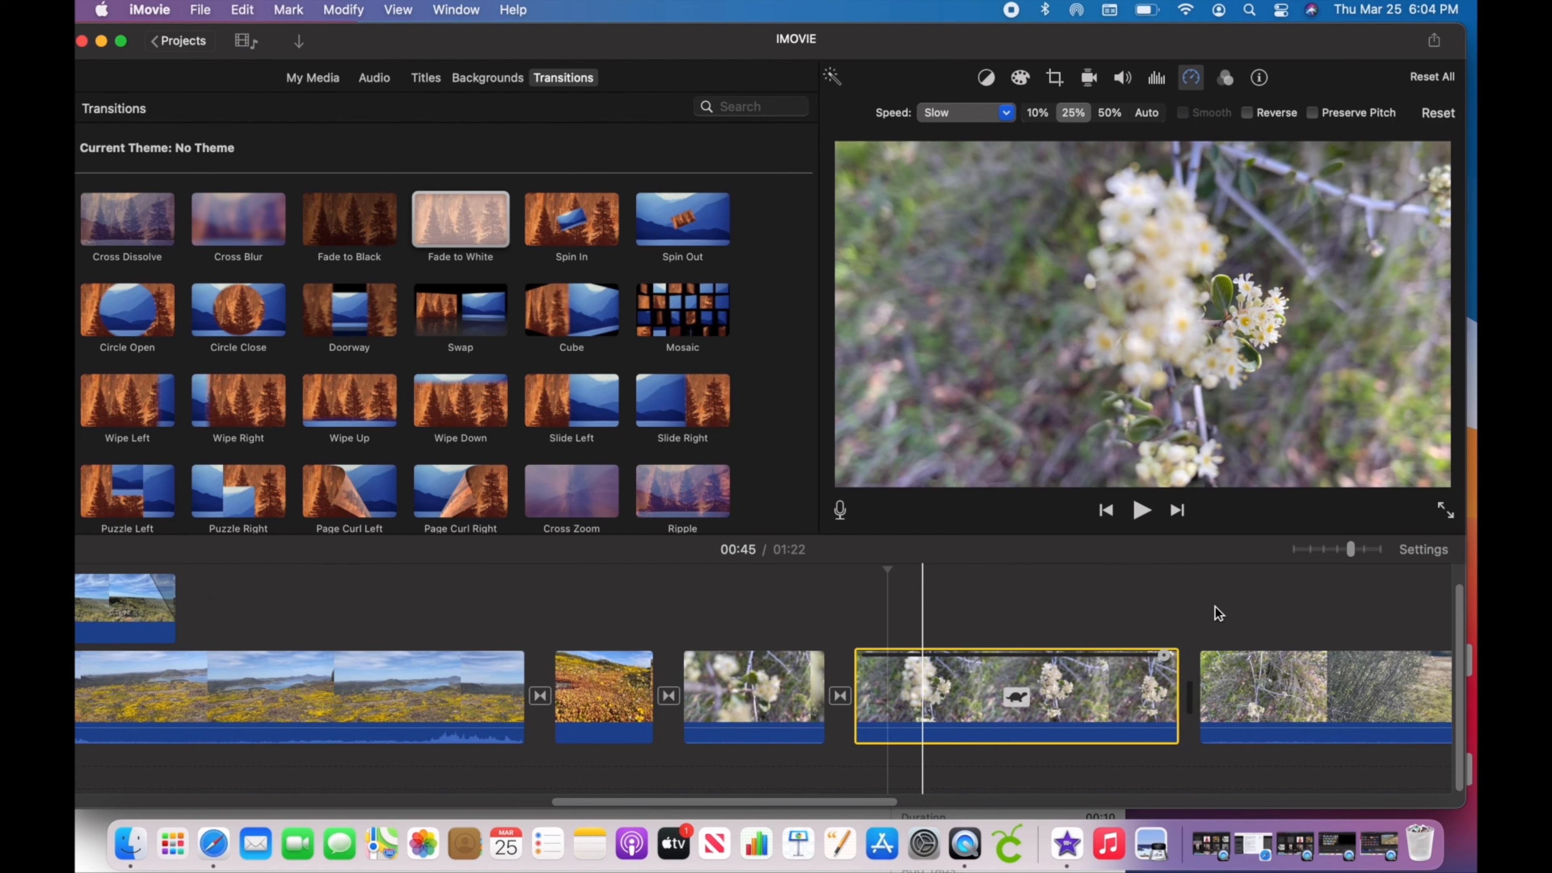
Step: Try the 50%, 25% and 10% slow speeds and the Fast preset on the short blossom clip
left_click(1107, 114)
left_click(1074, 113)
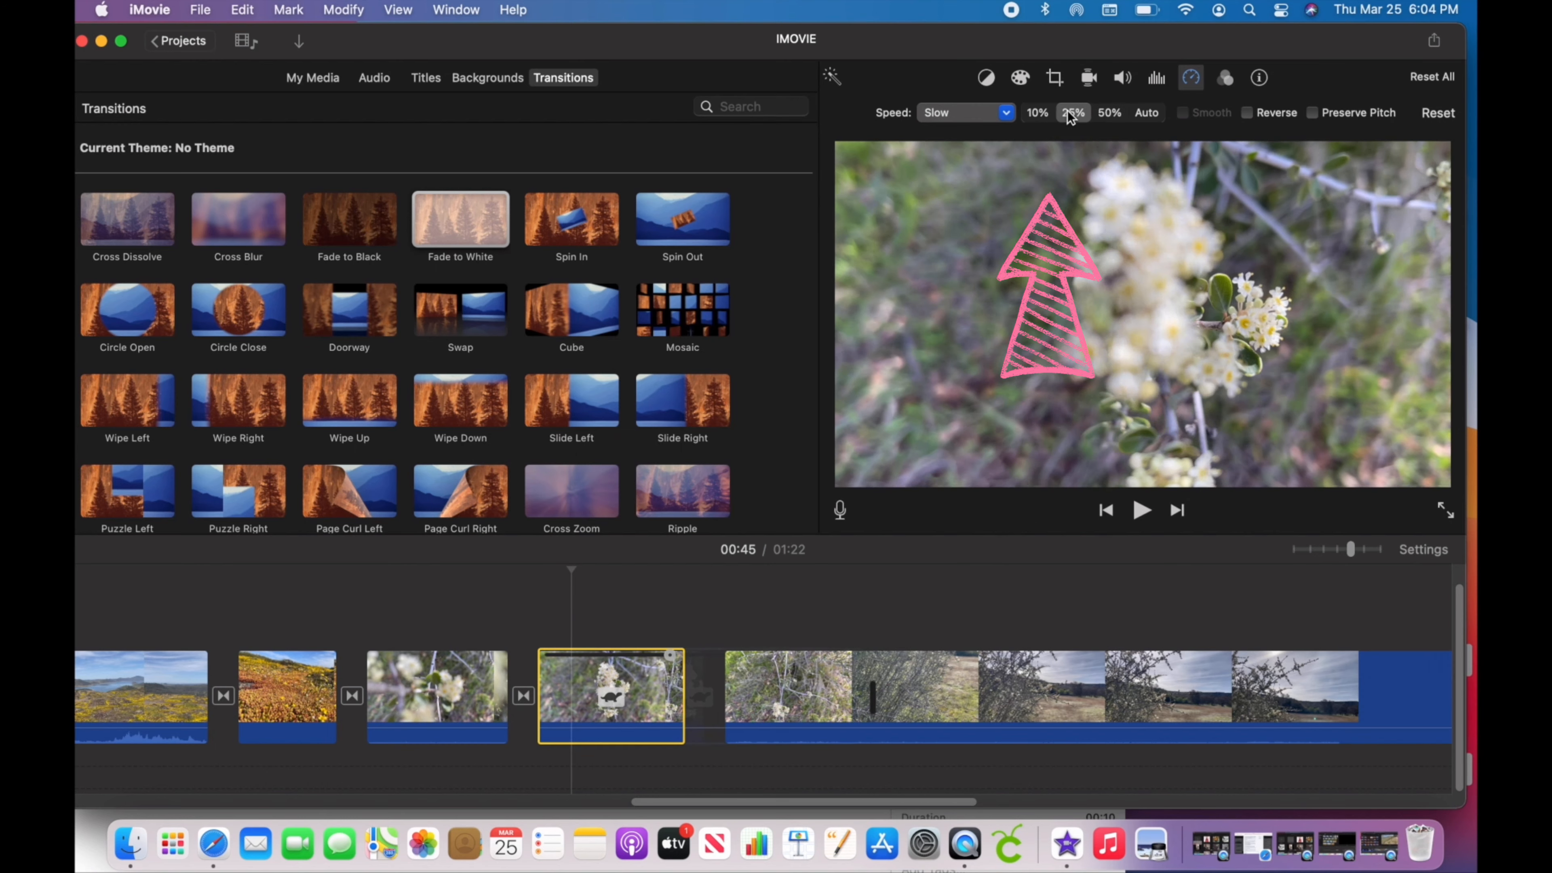
left_click(1038, 114)
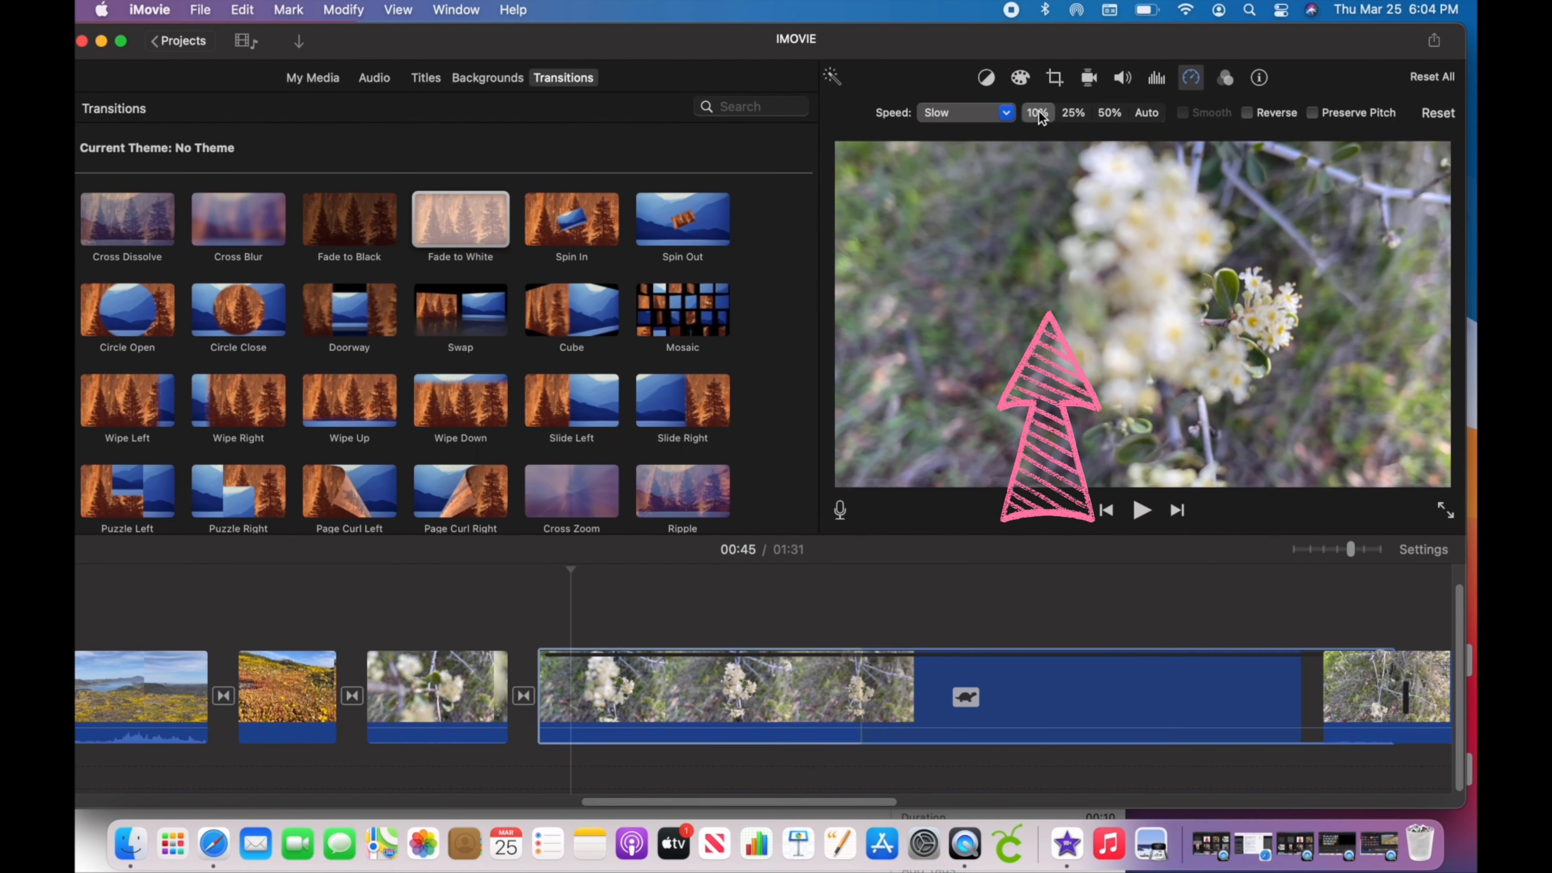
left_click(1073, 114)
left_click(1108, 114)
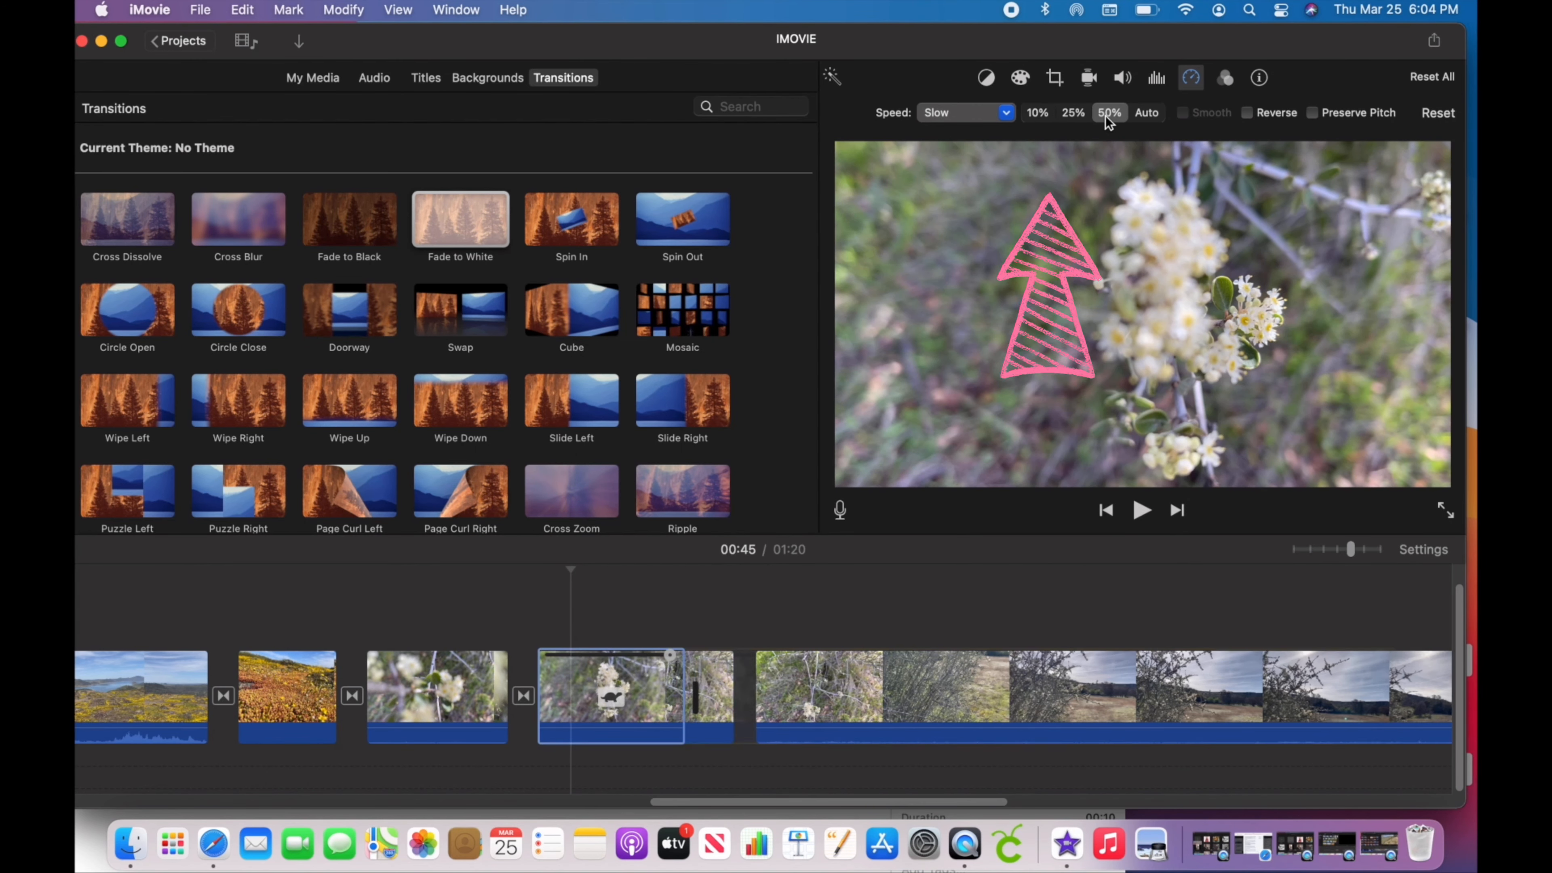
left_click(1075, 113)
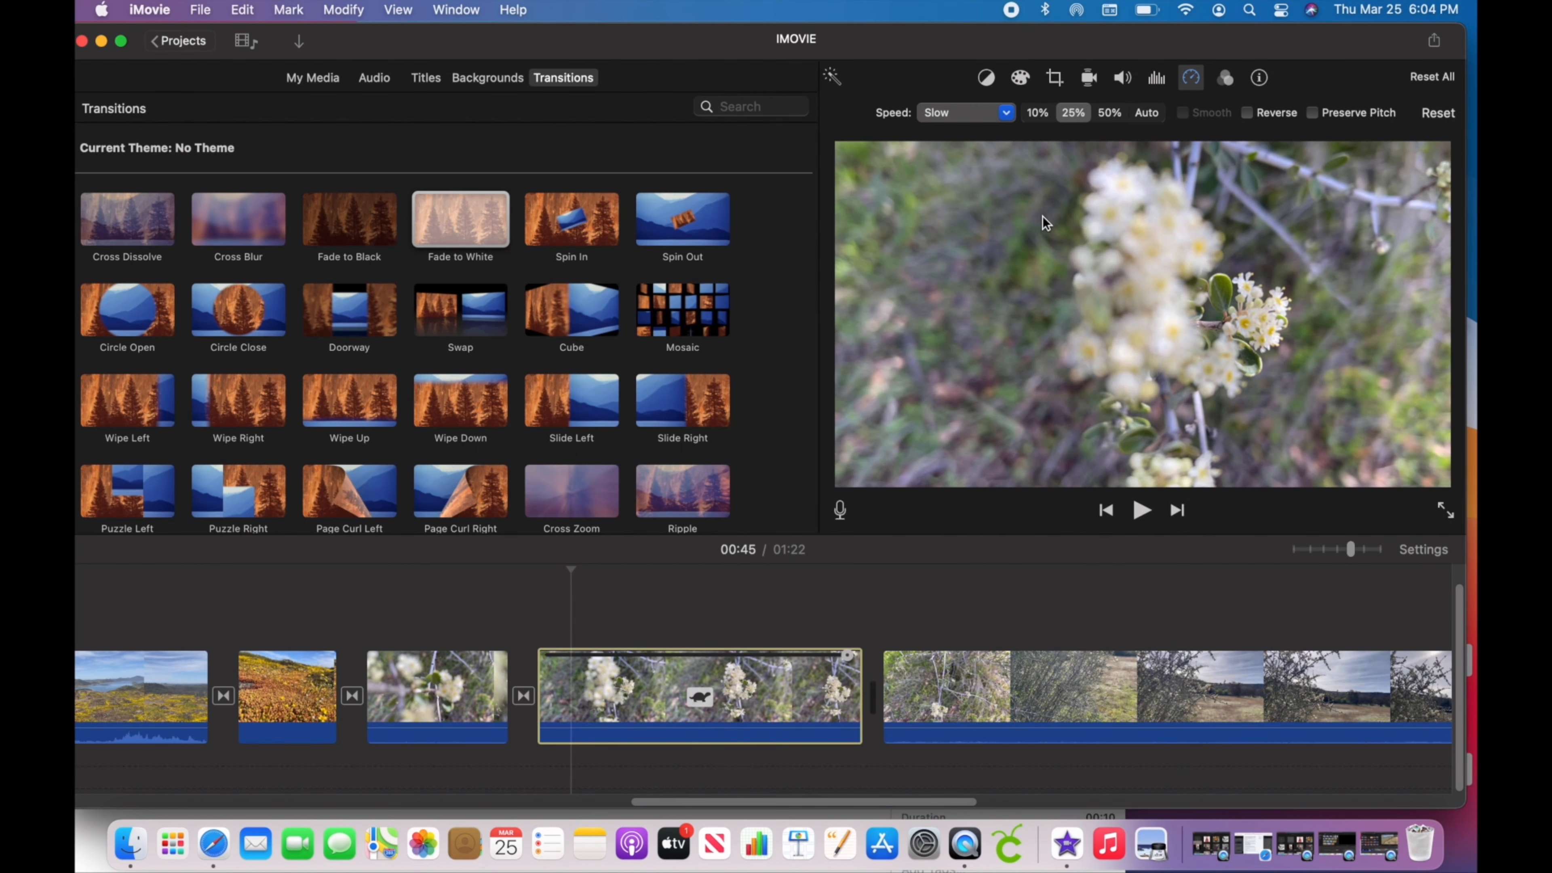
left_click(1005, 114)
left_click(990, 176)
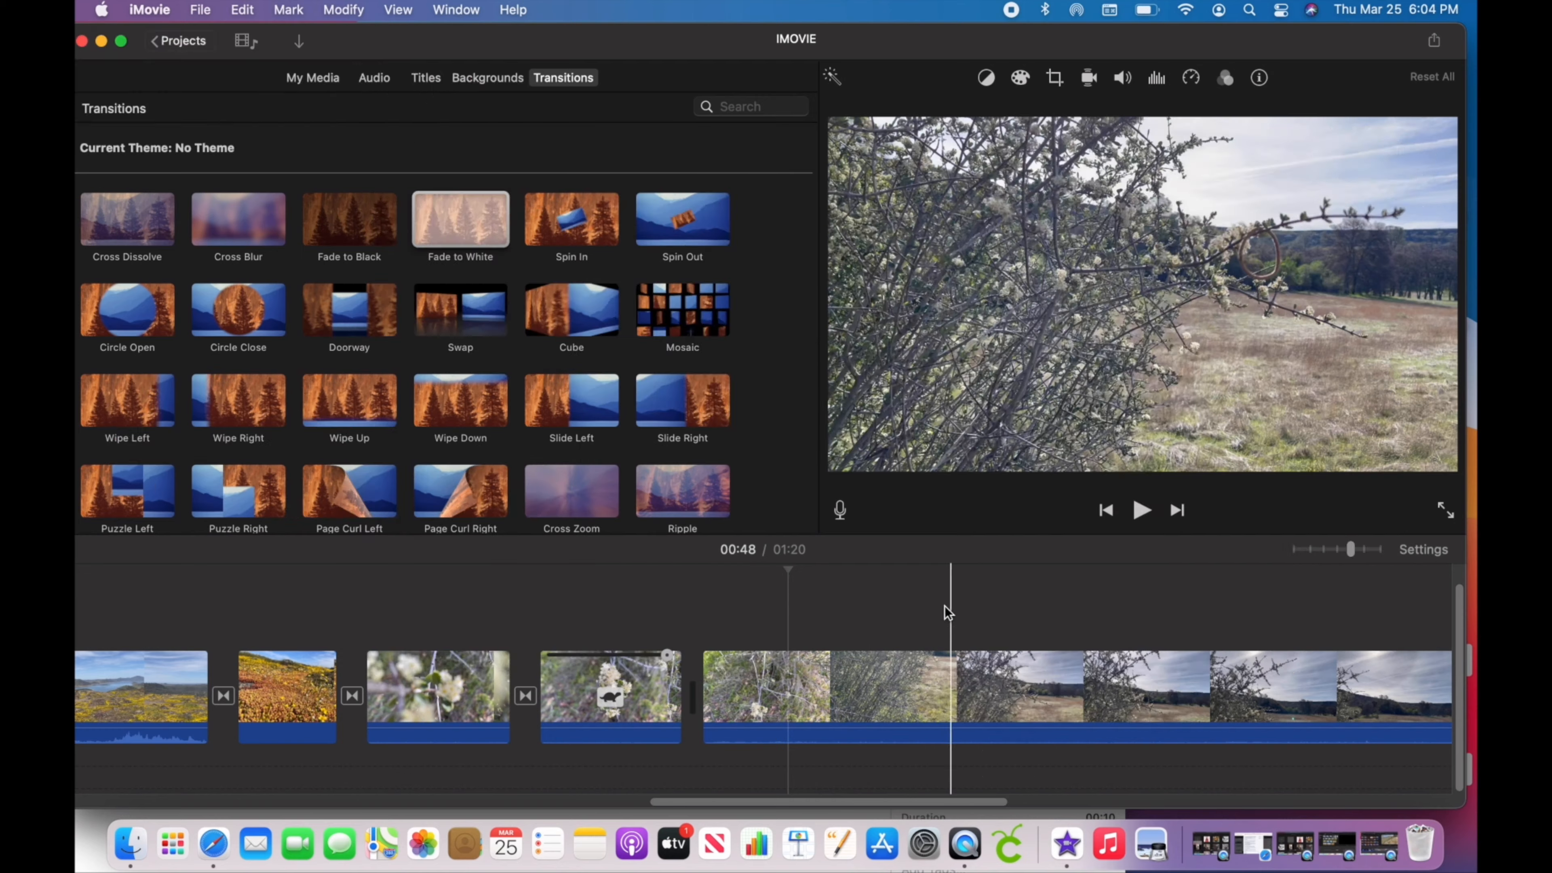
Step: Split the bush clip after the slowed piece in two places, delete the 2.1 s middle section and play back the cut
key("super+b")
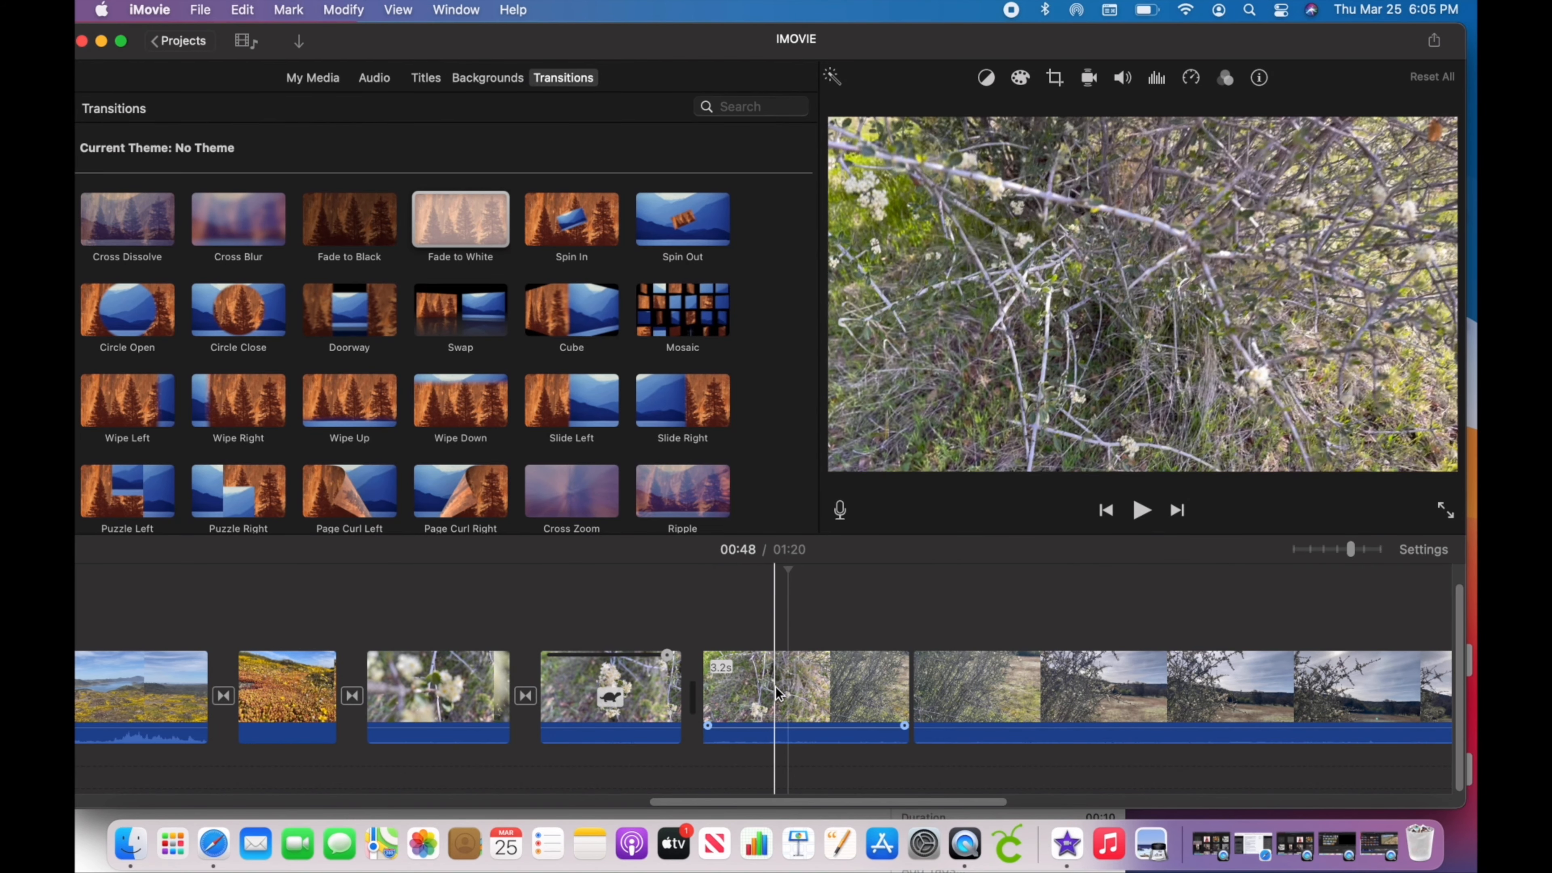
key("super+b")
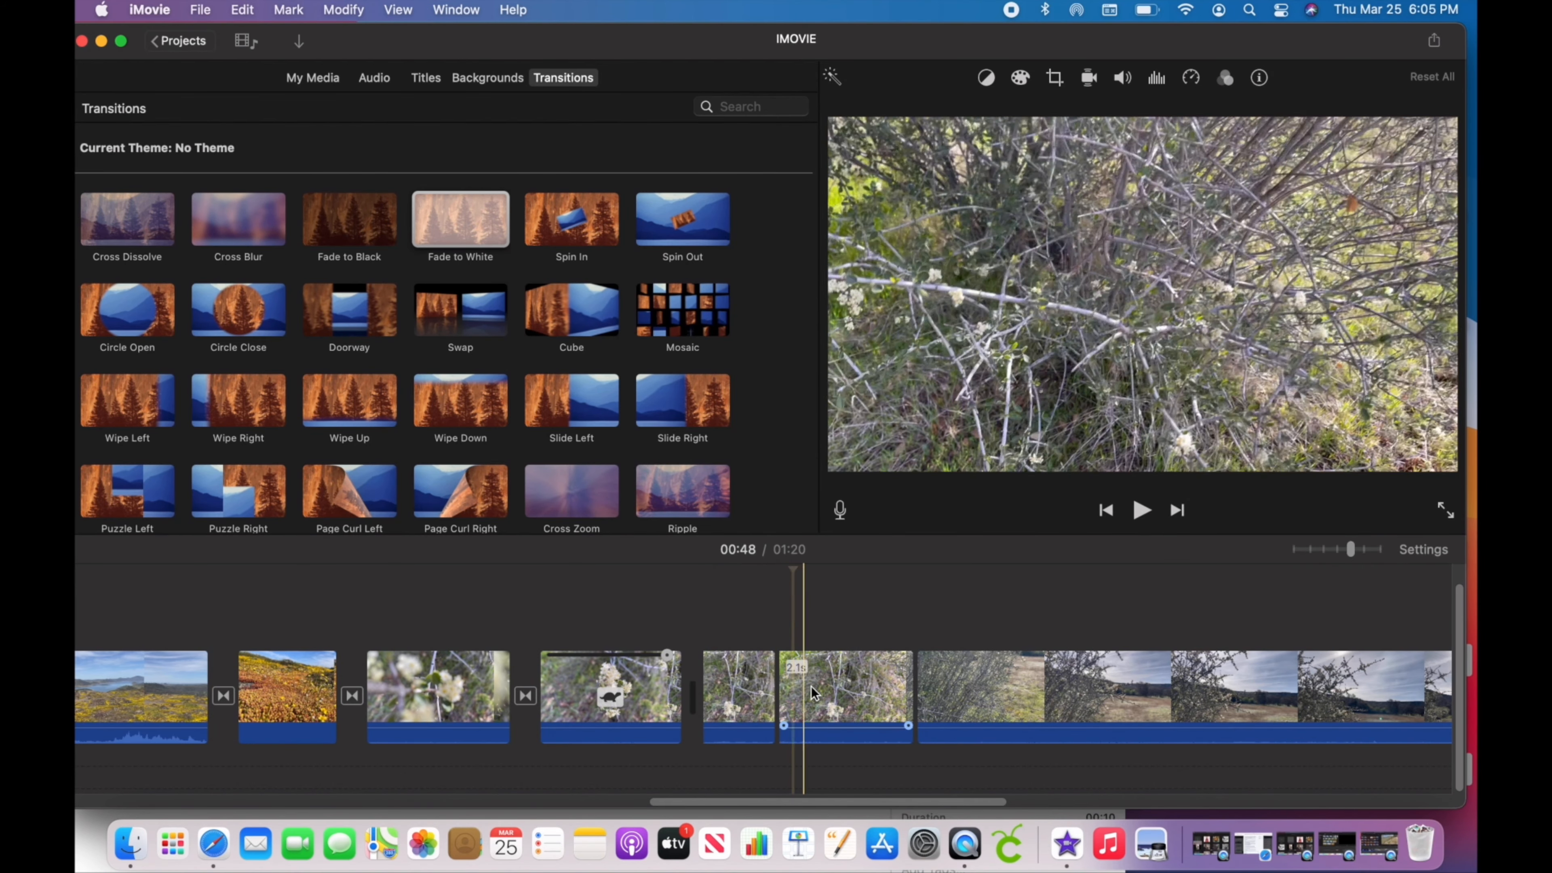
left_click(875, 681)
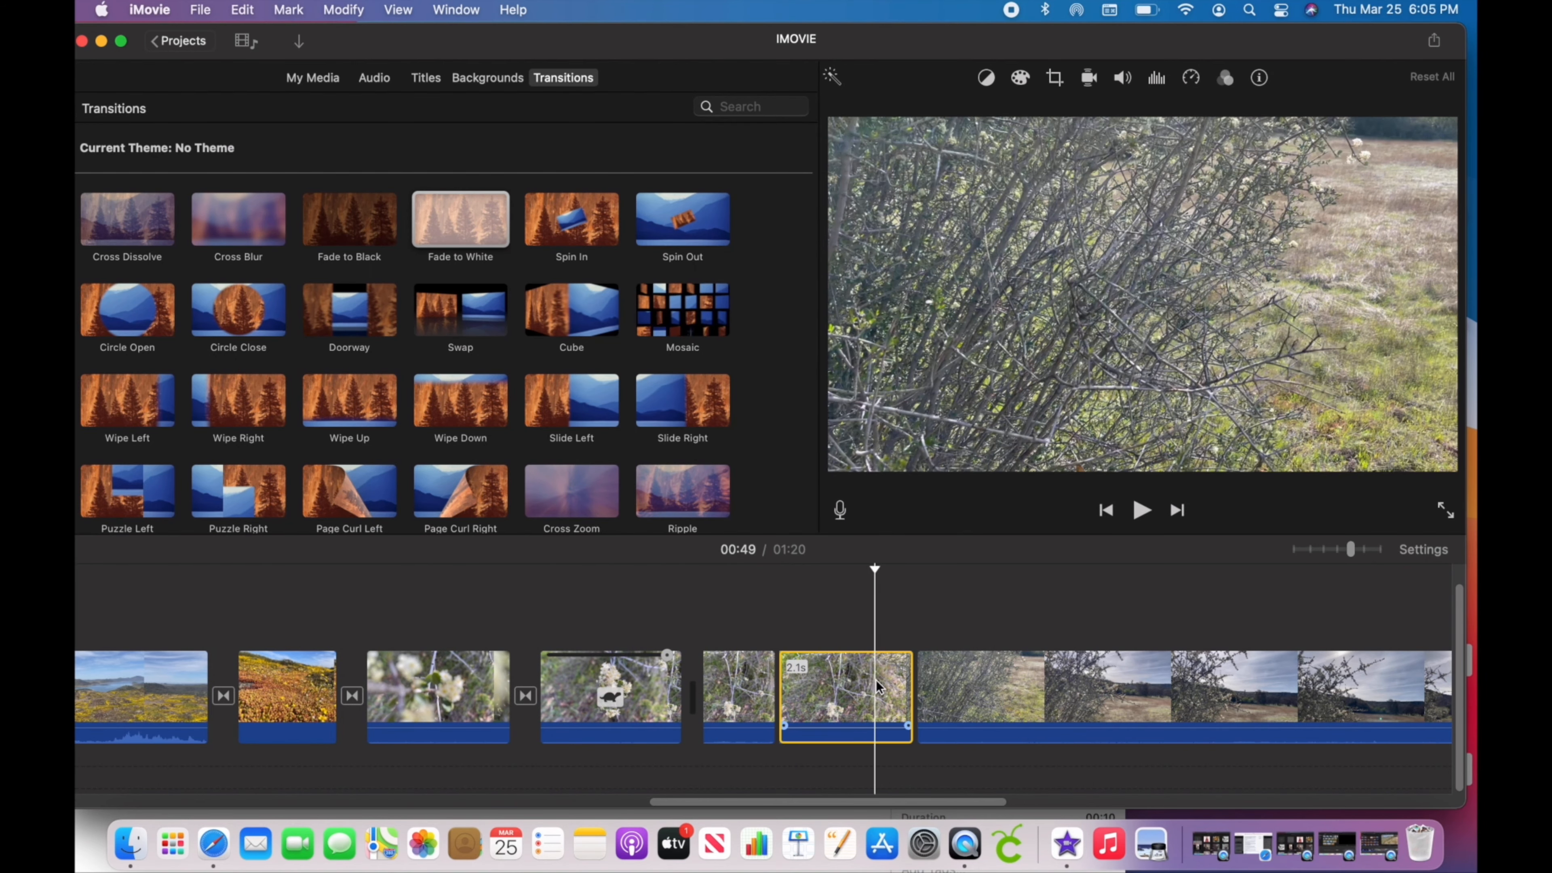
key("Delete")
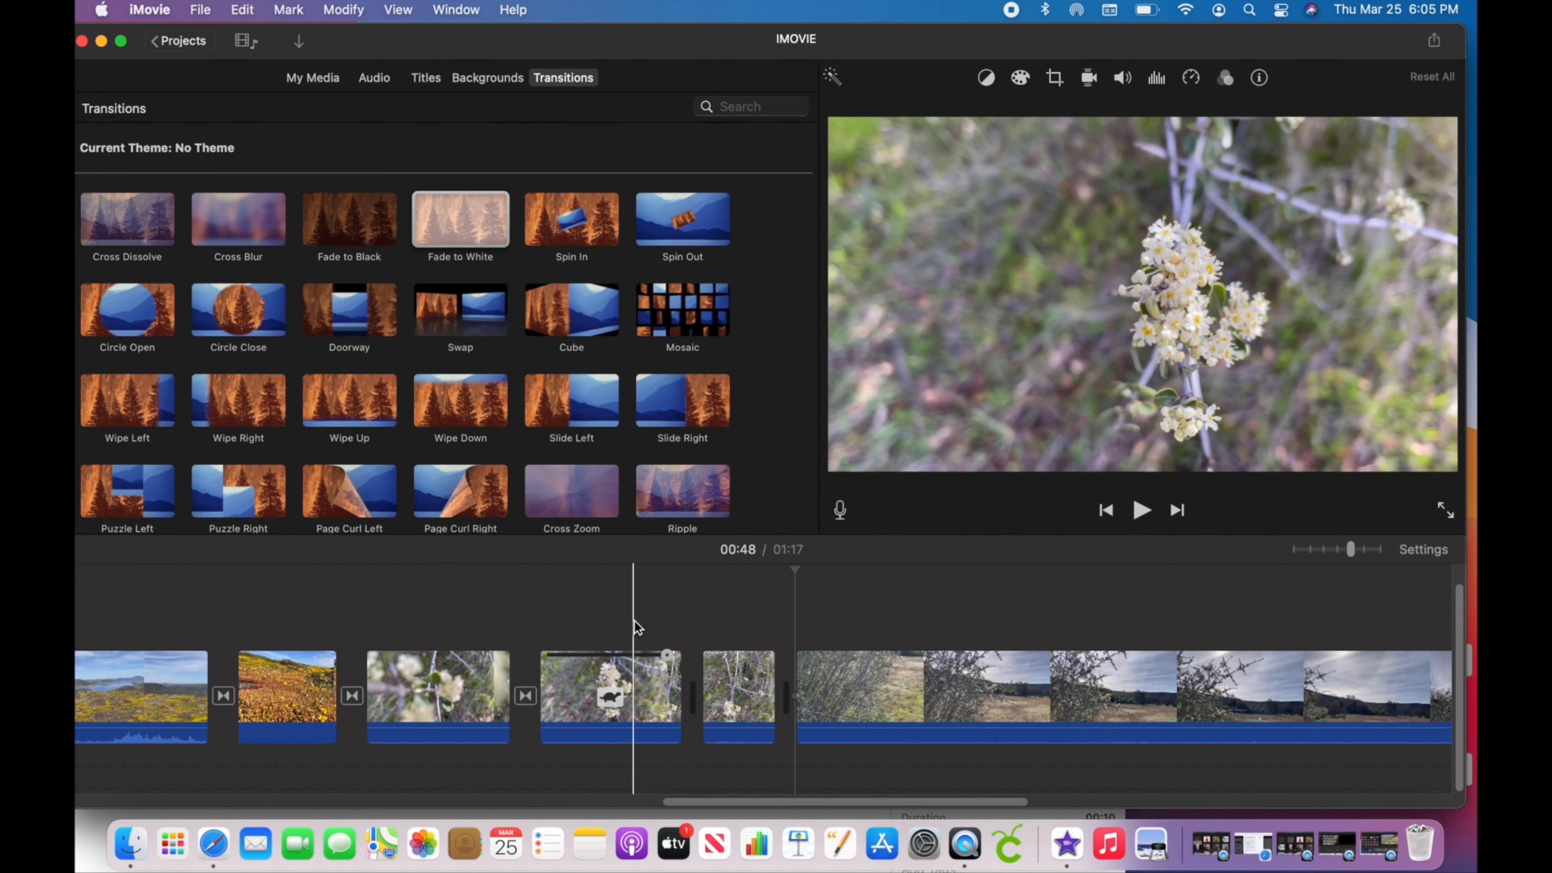
key("space")
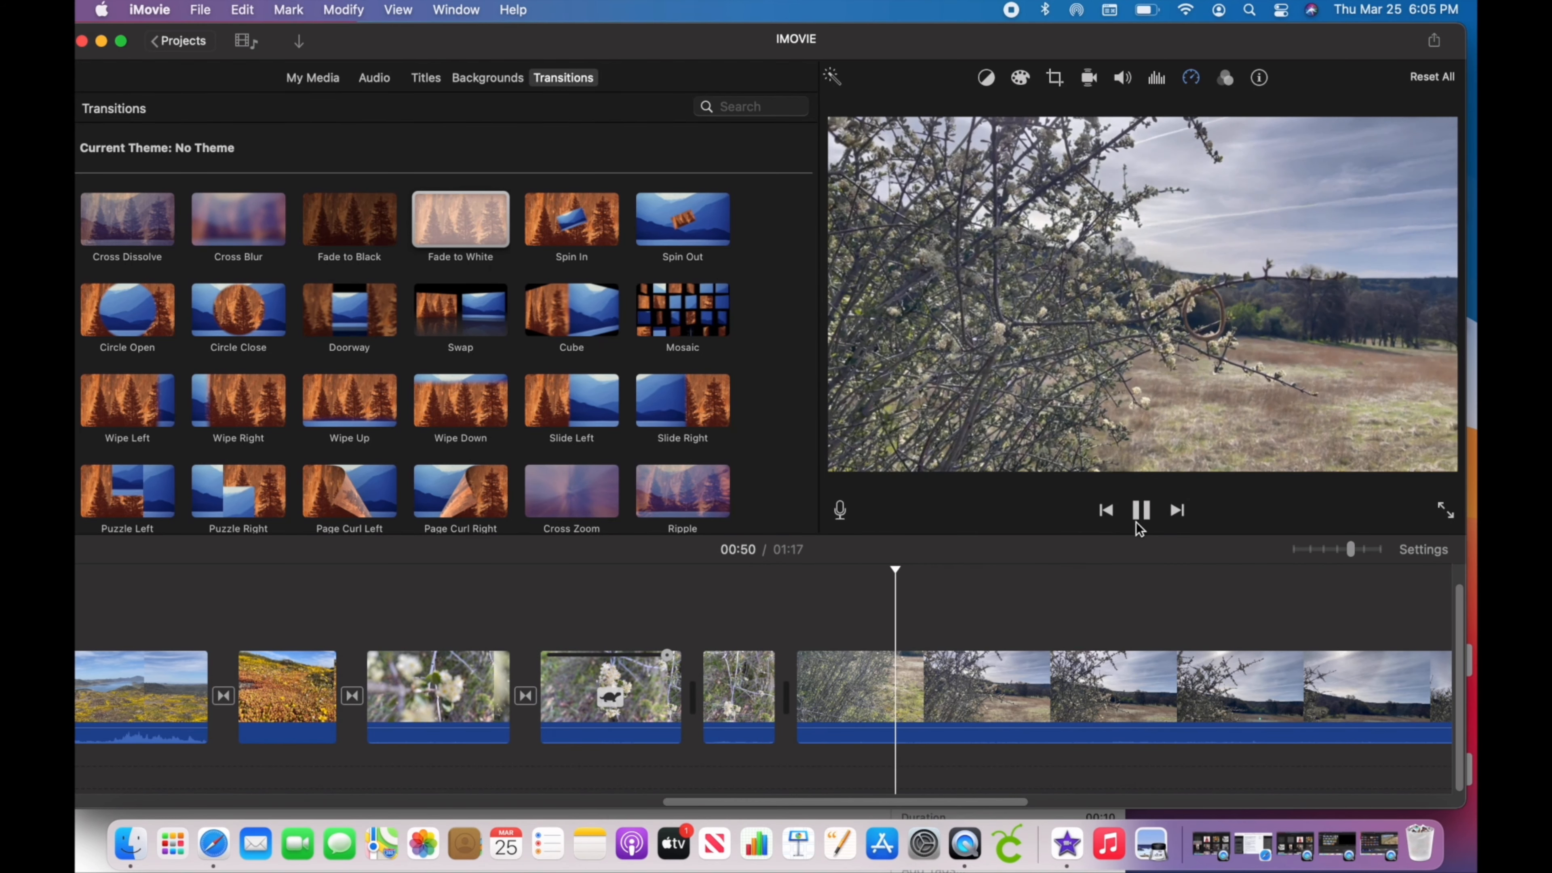
left_click(1141, 512)
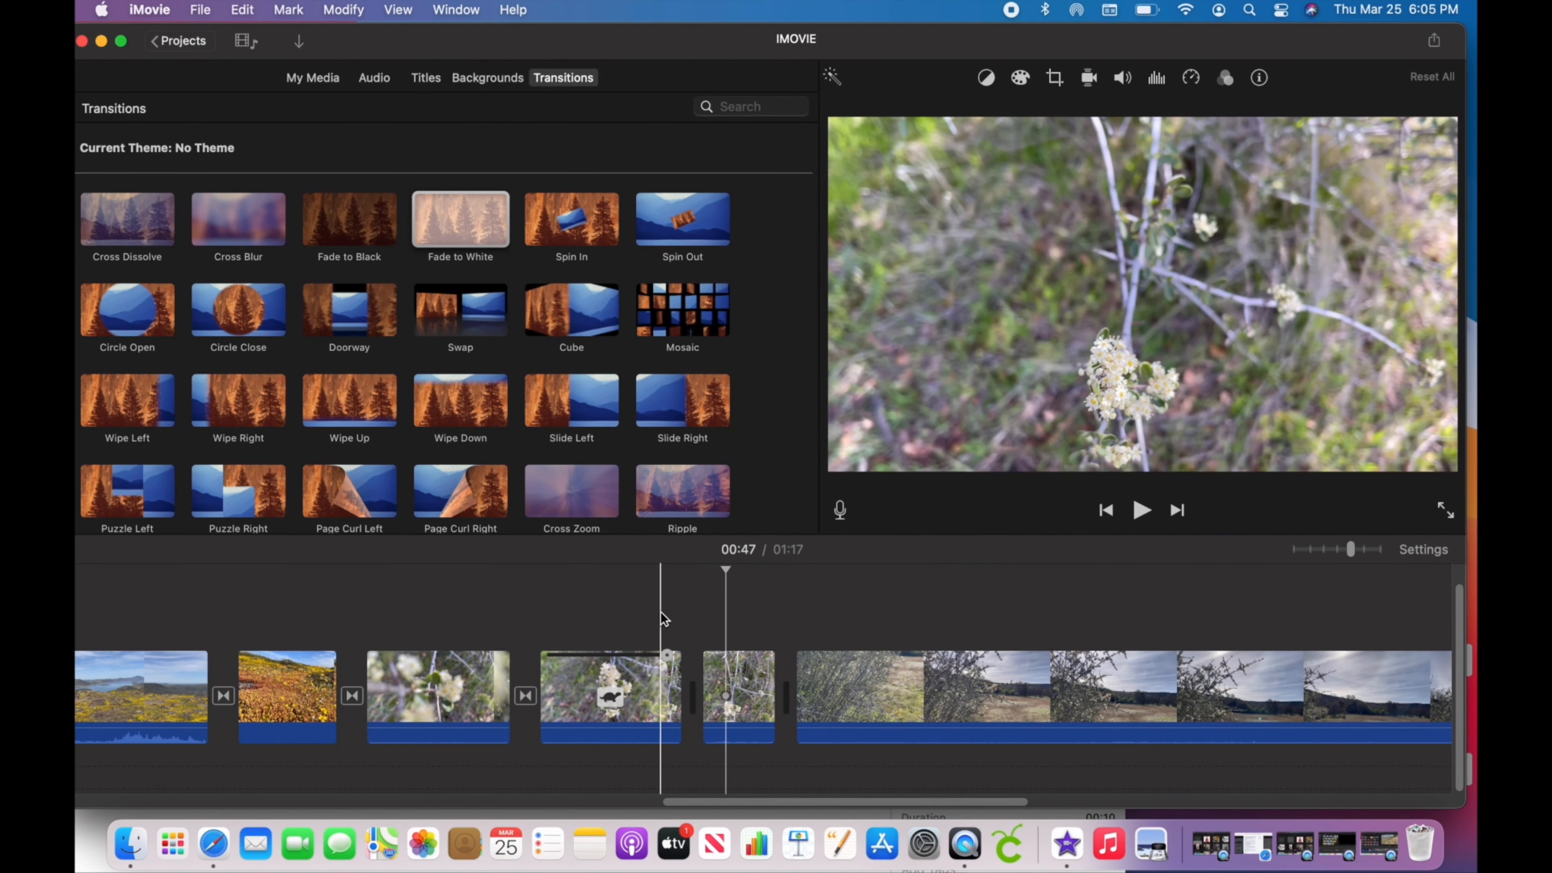
Step: Add Fade to White transitions before and after the short bush clip that follows the slowed piece, and play them back
left_click(662, 617)
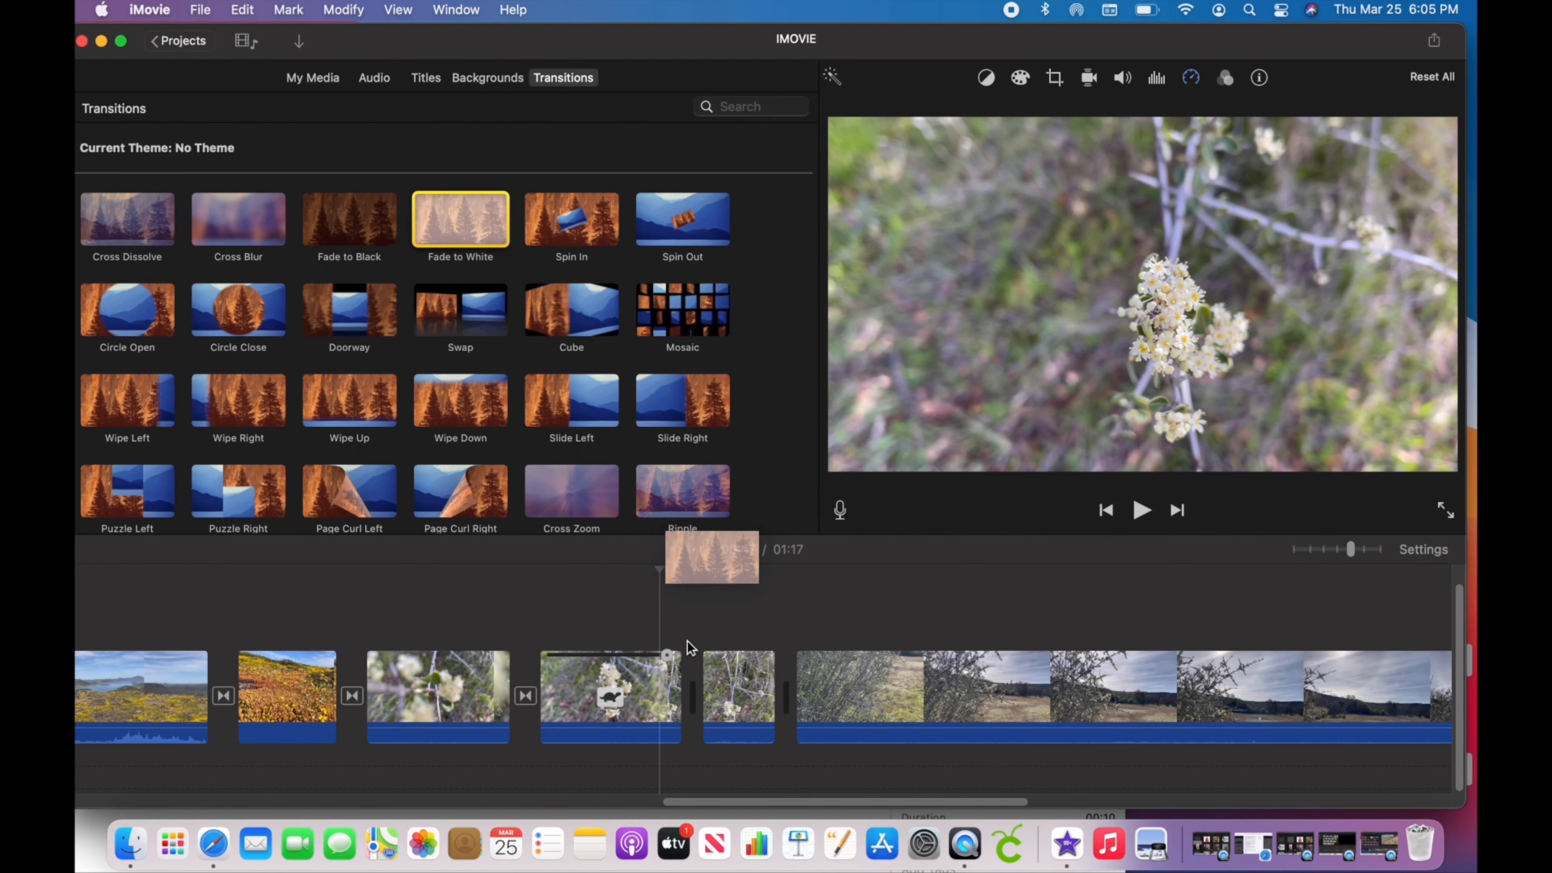
left_click_drag(688, 646, 672, 648)
left_click_drag(483, 236, 788, 666)
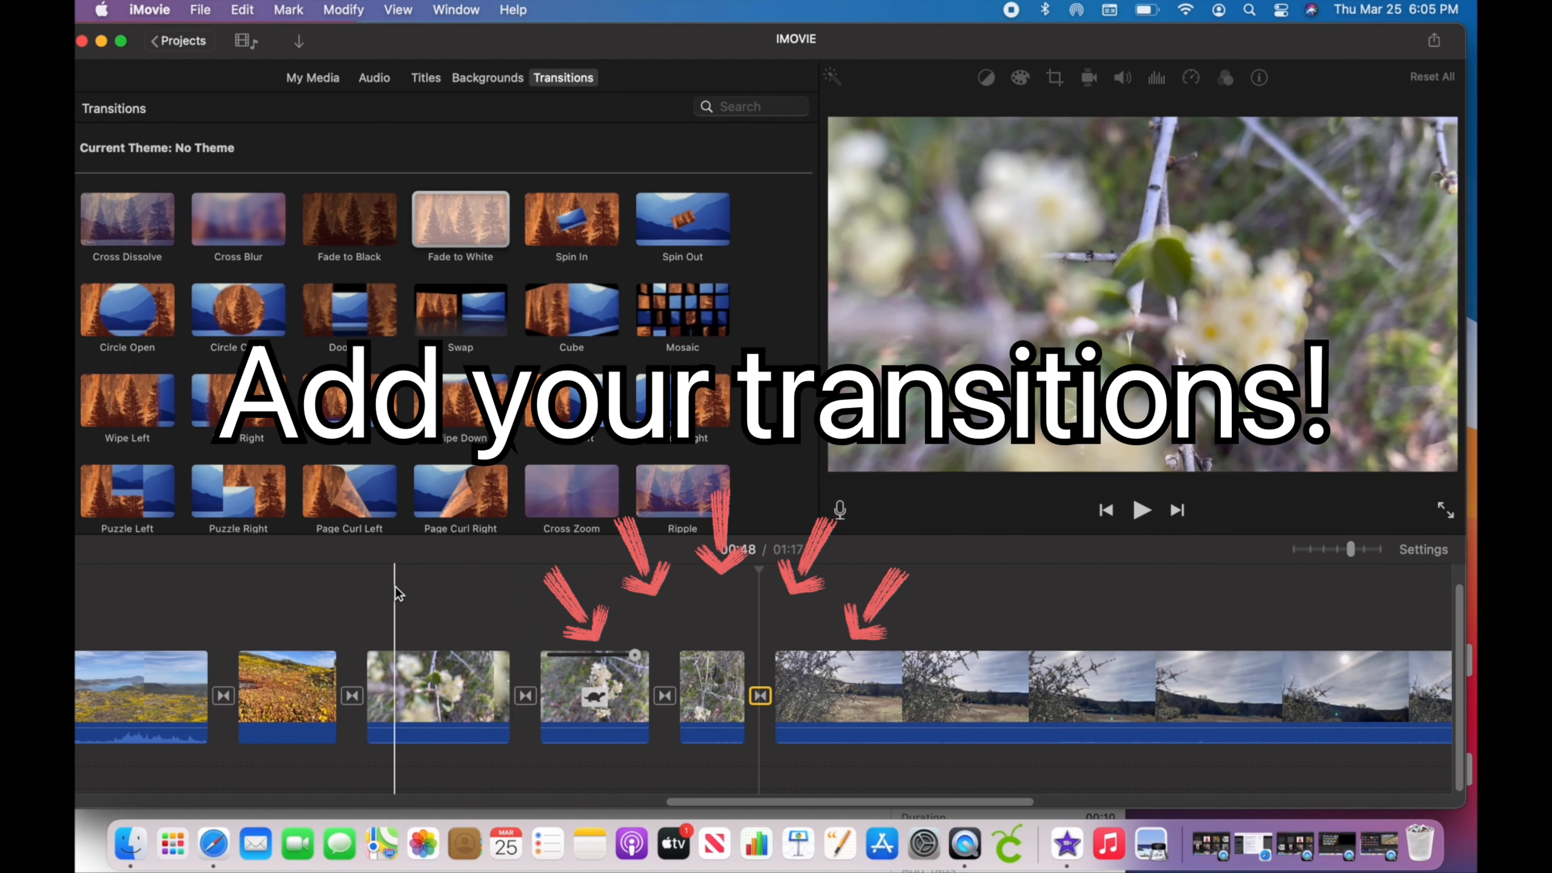
left_click(329, 598)
key("space")
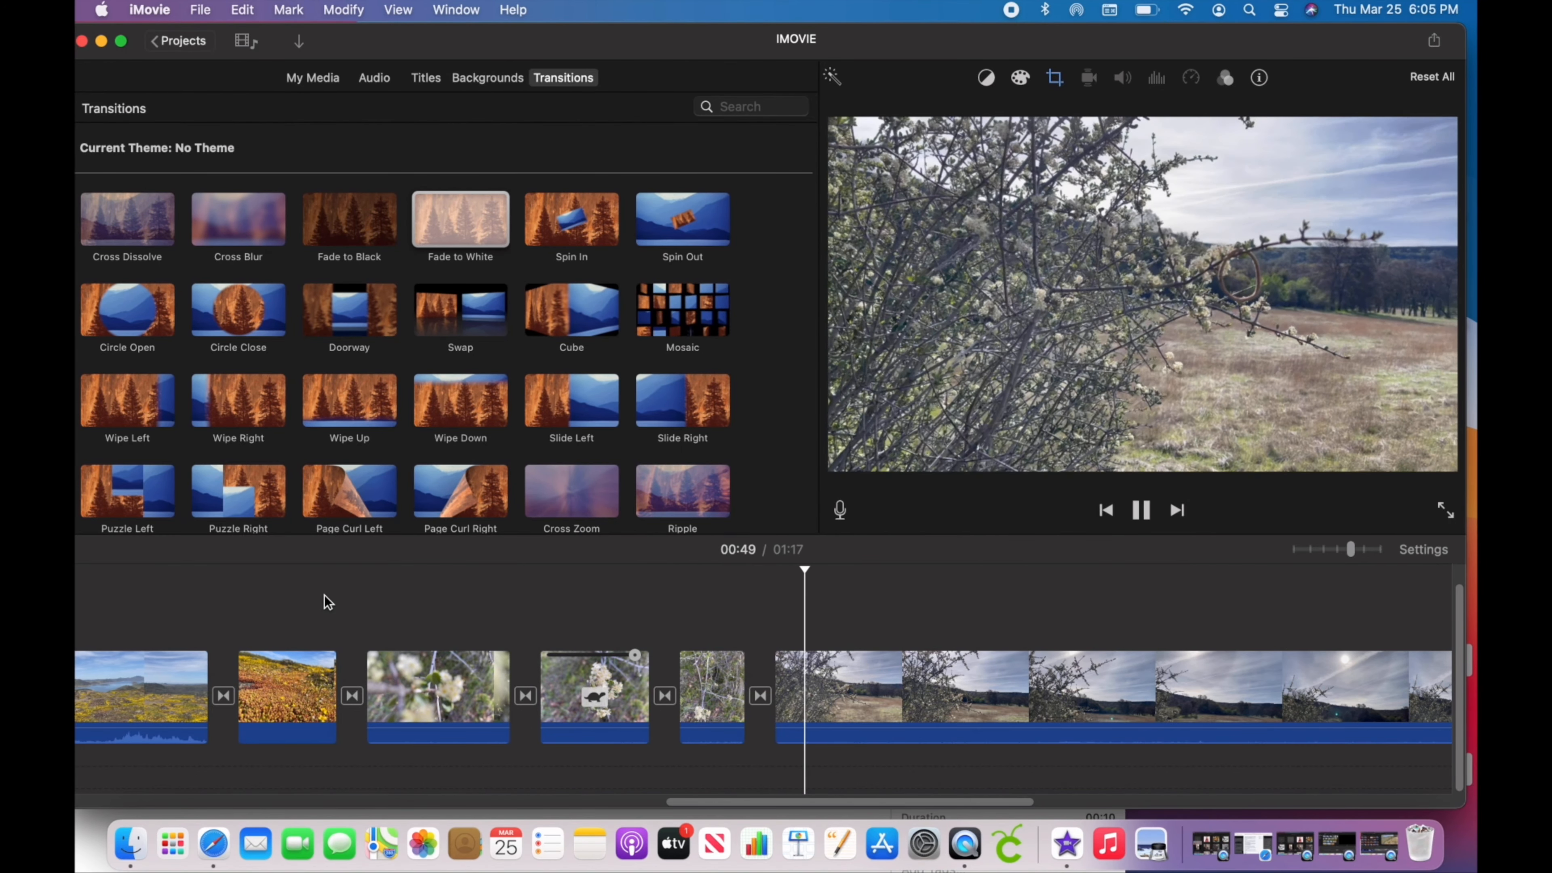
left_click(1142, 513)
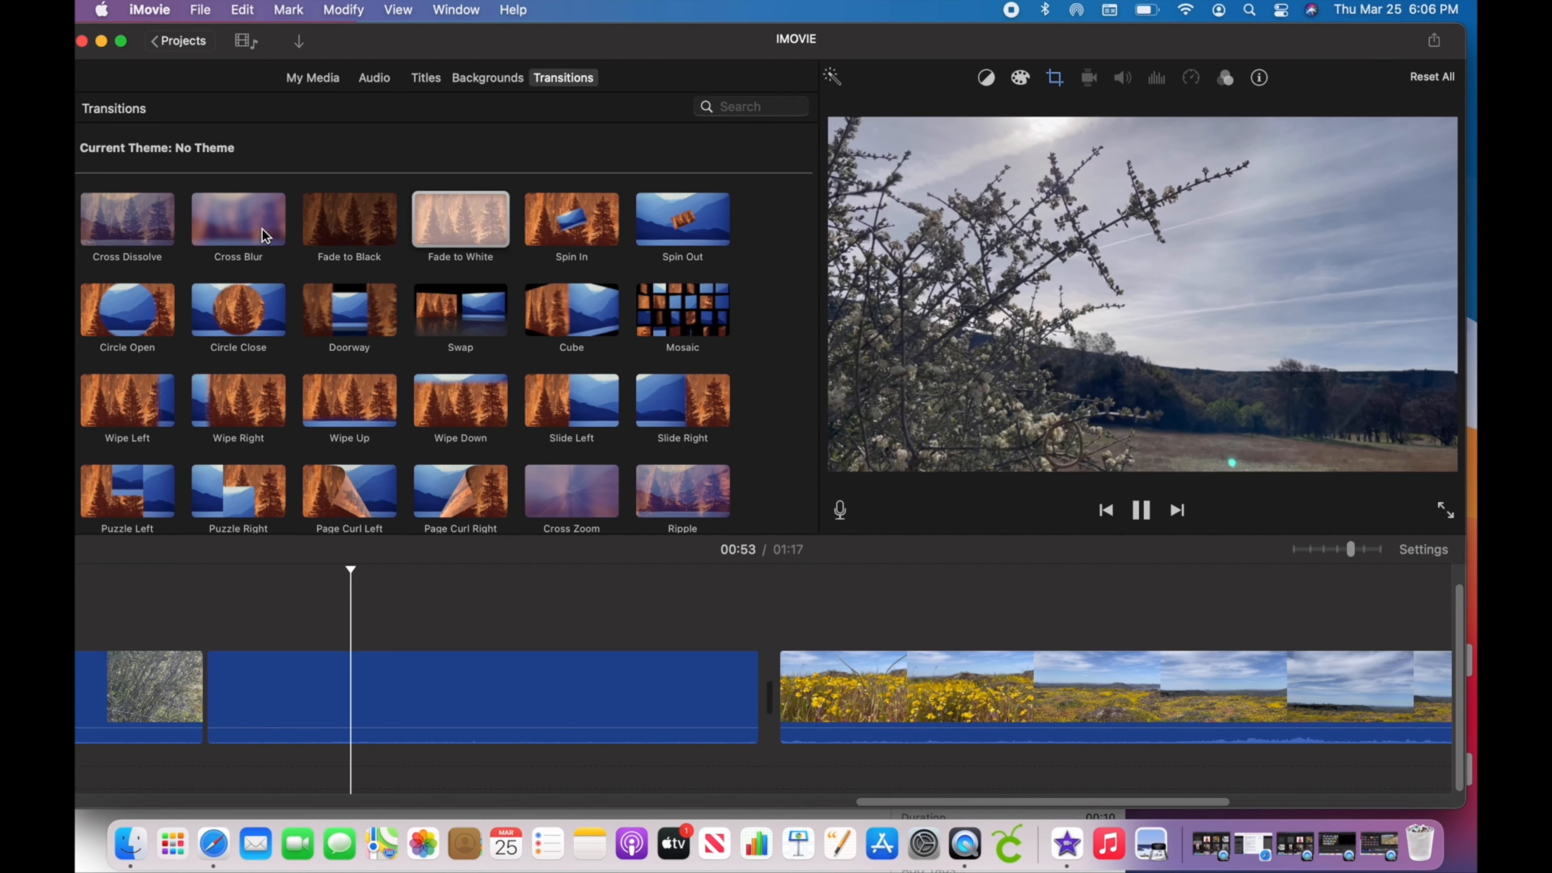
Step: Add a Cross Blur transition between the bush clip and the sunlit-sky clip and play it back
left_click_drag(252, 586, 427, 689)
left_click(207, 677)
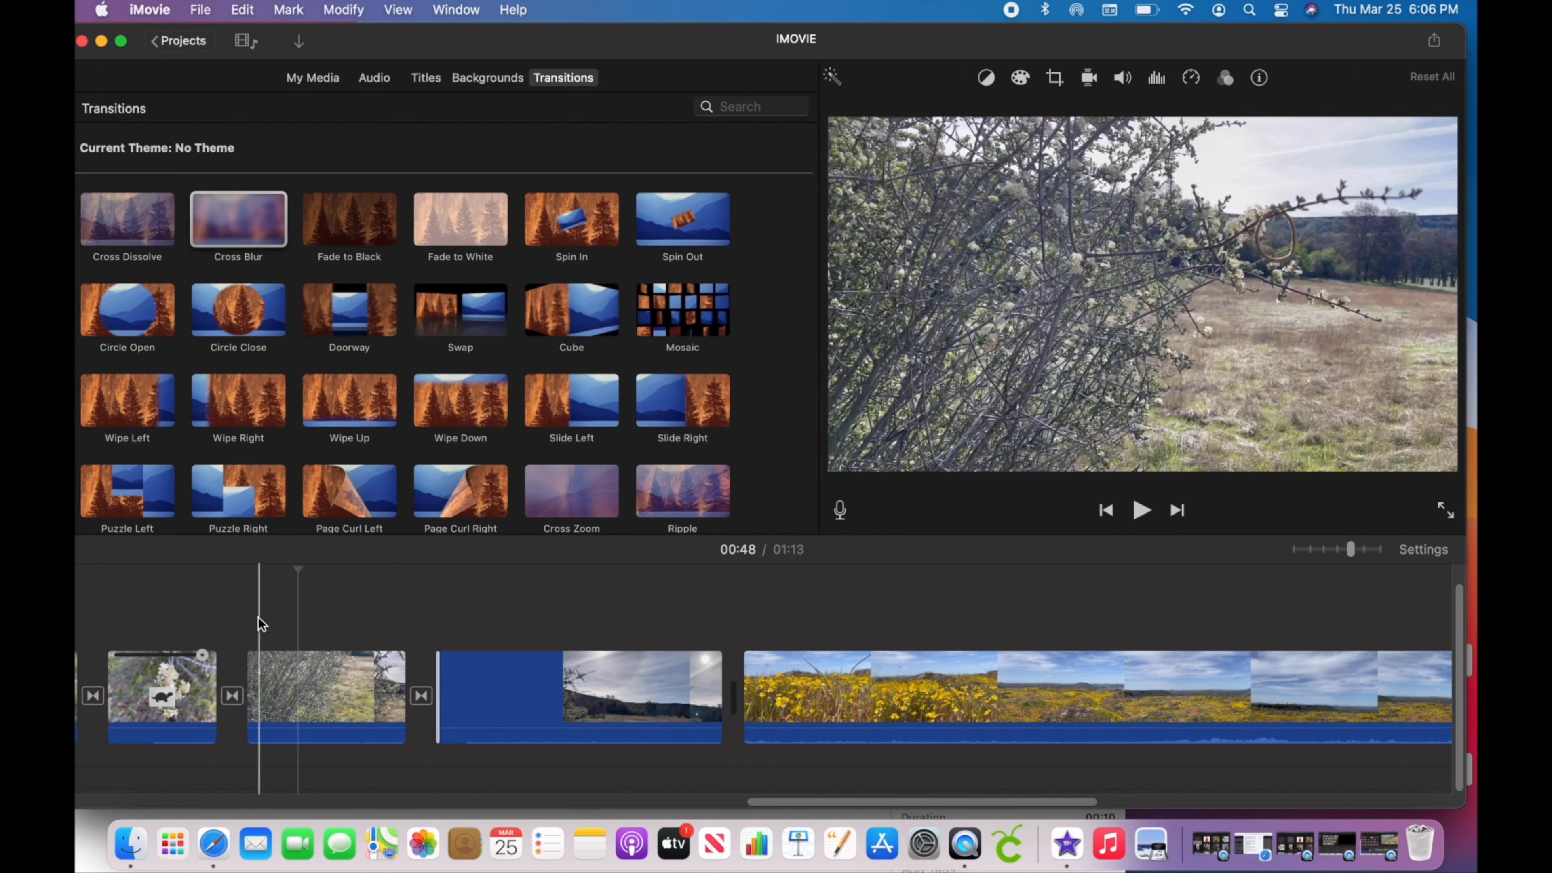
key("space")
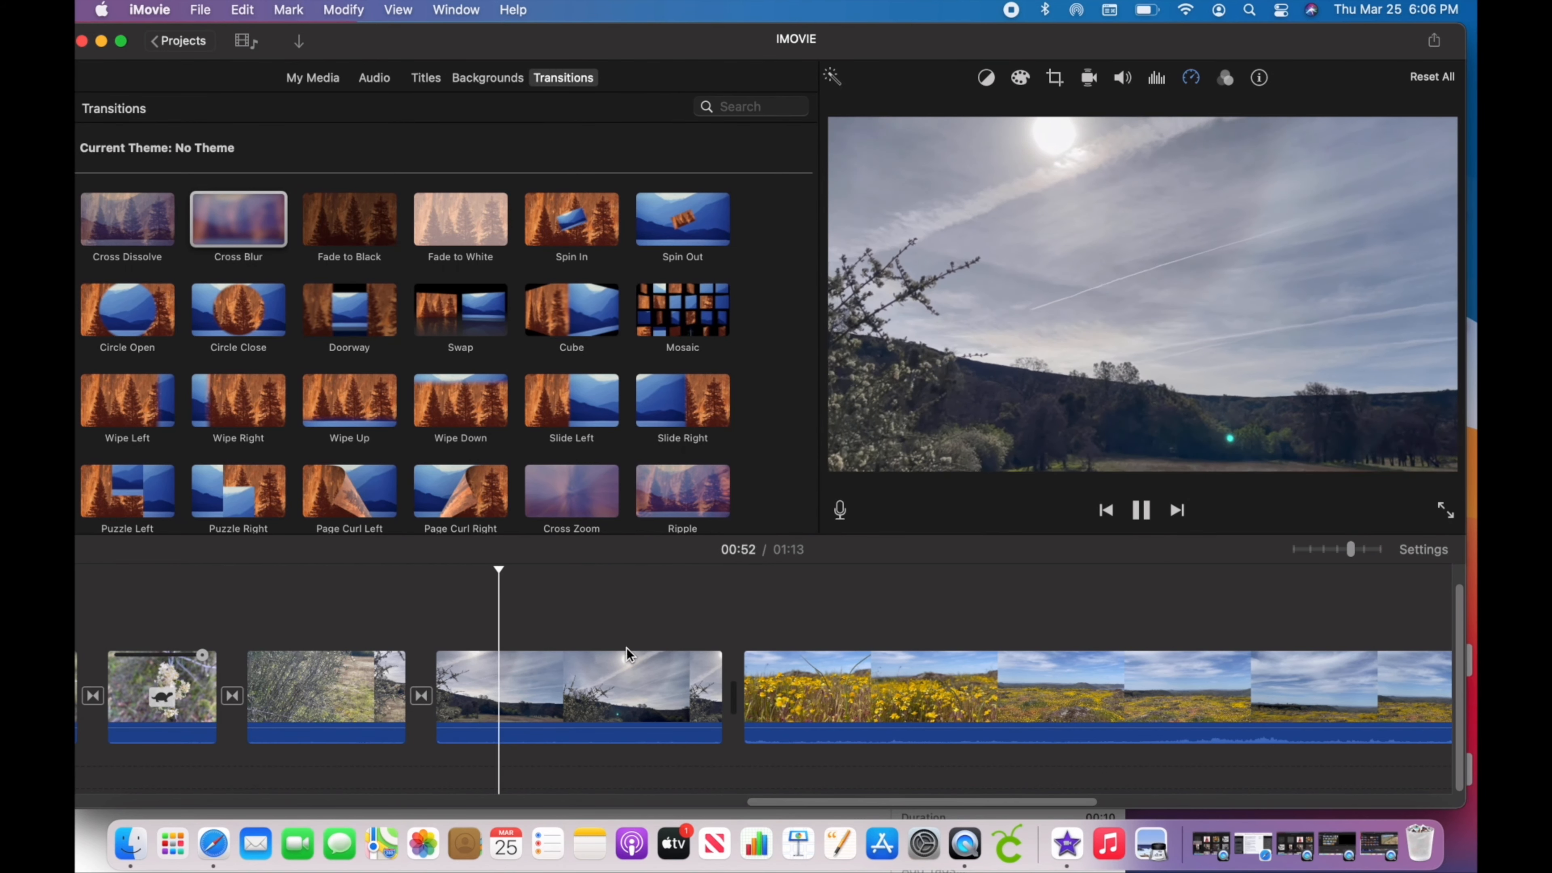
Step: Trim the start of the sunlit-sky clip and play the sequence from the preceding bush clip
left_click_drag(437, 673, 561, 677)
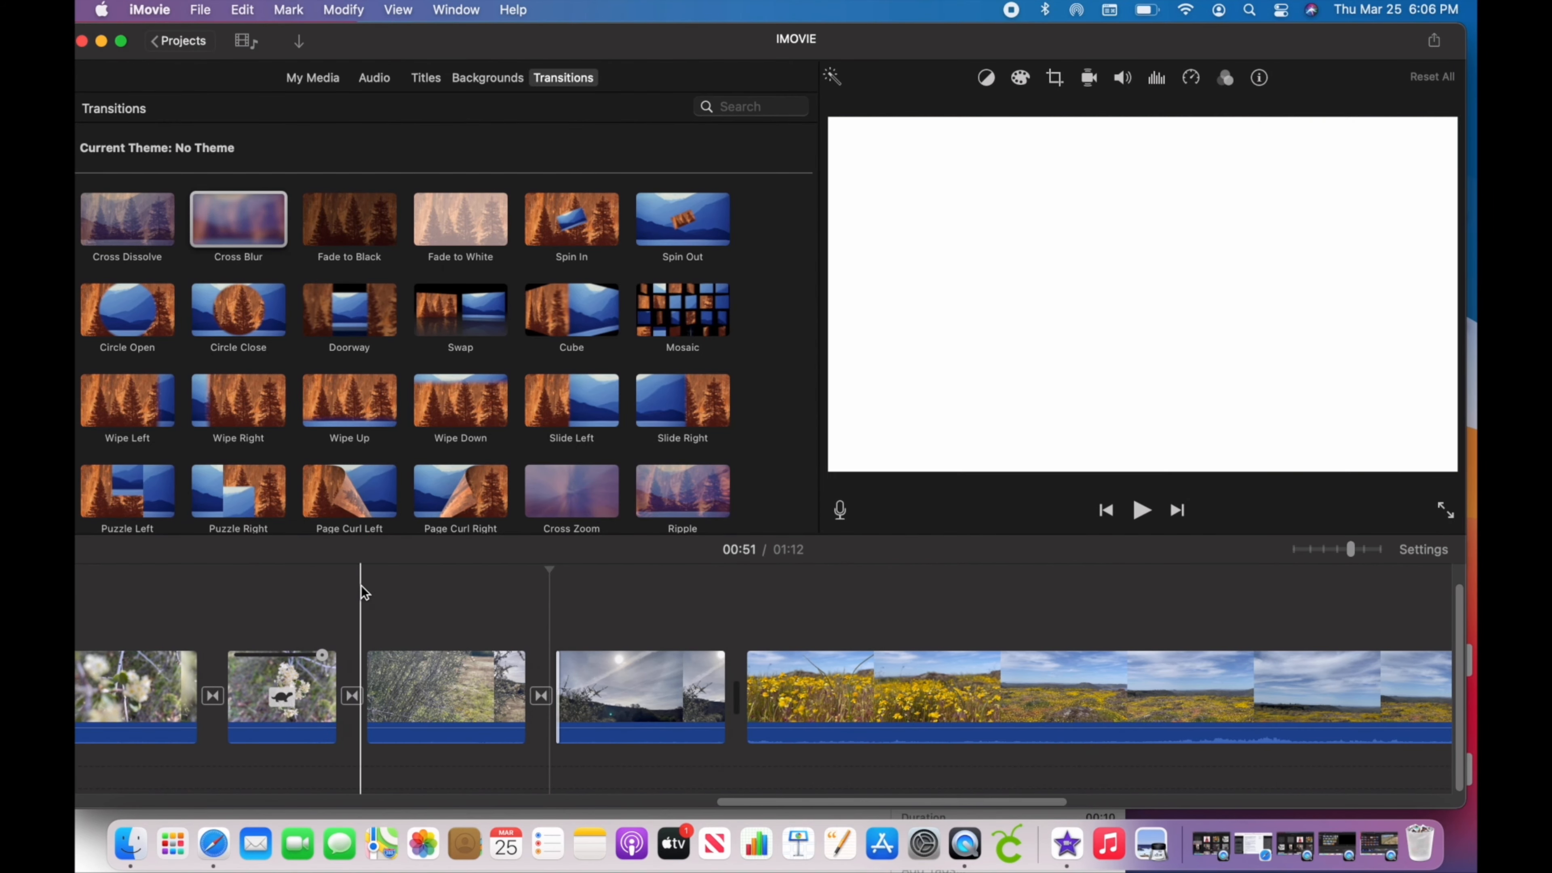
left_click(361, 588)
key("space")
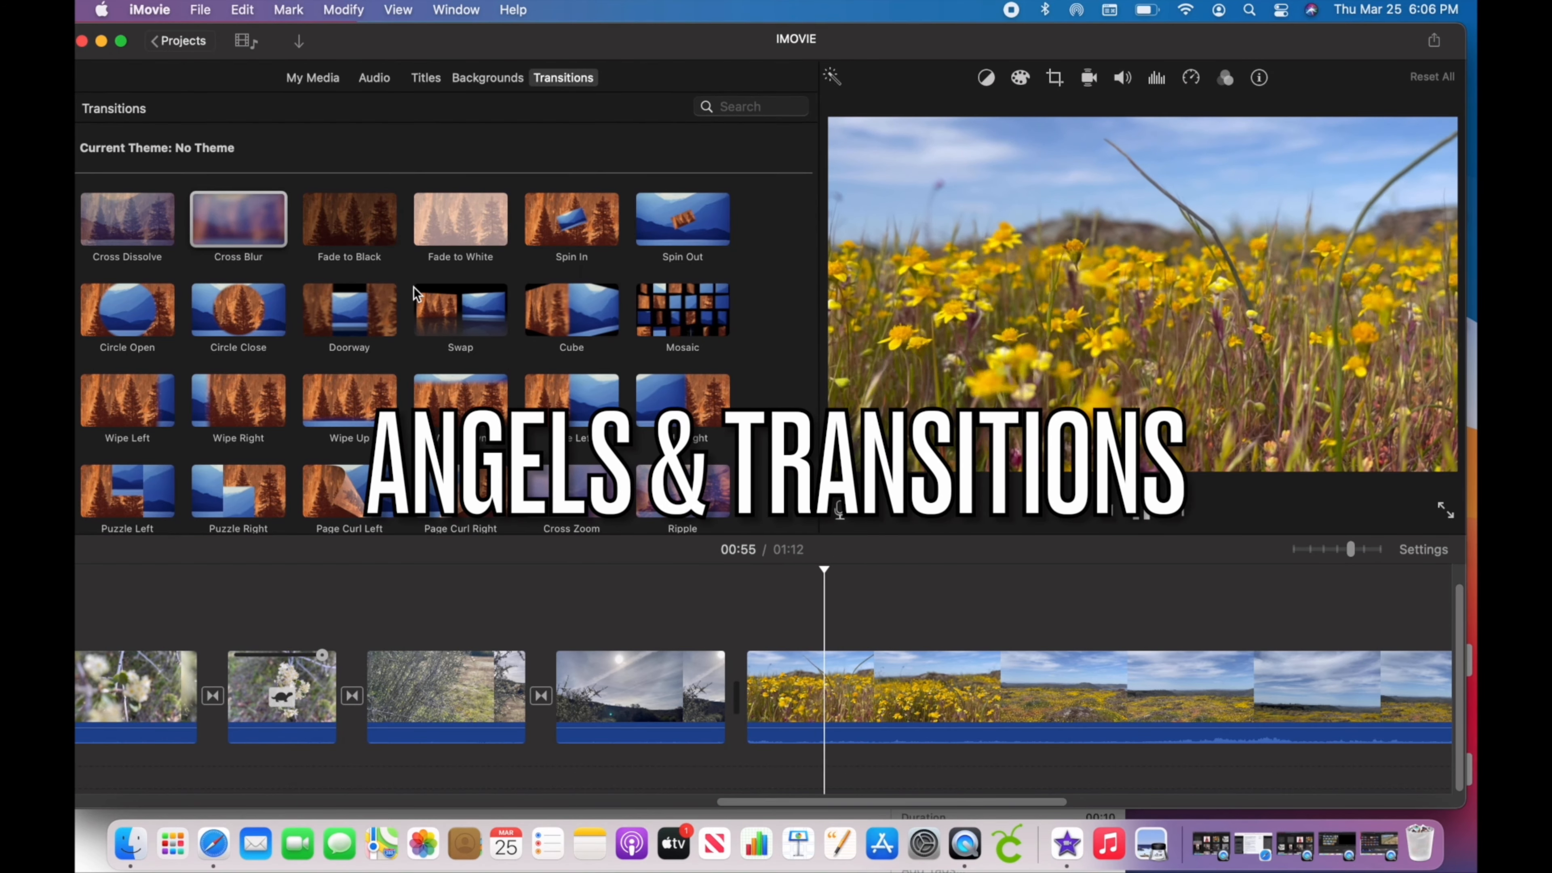
Step: Add a Fade to Black transition between the sunlit-sky clip and the yellow-flower field video and play it back
mouse_move(573, 393)
left_mouse_down()
mouse_move(745, 604)
mouse_move(700, 675)
left_mouse_up()
left_click(610, 620)
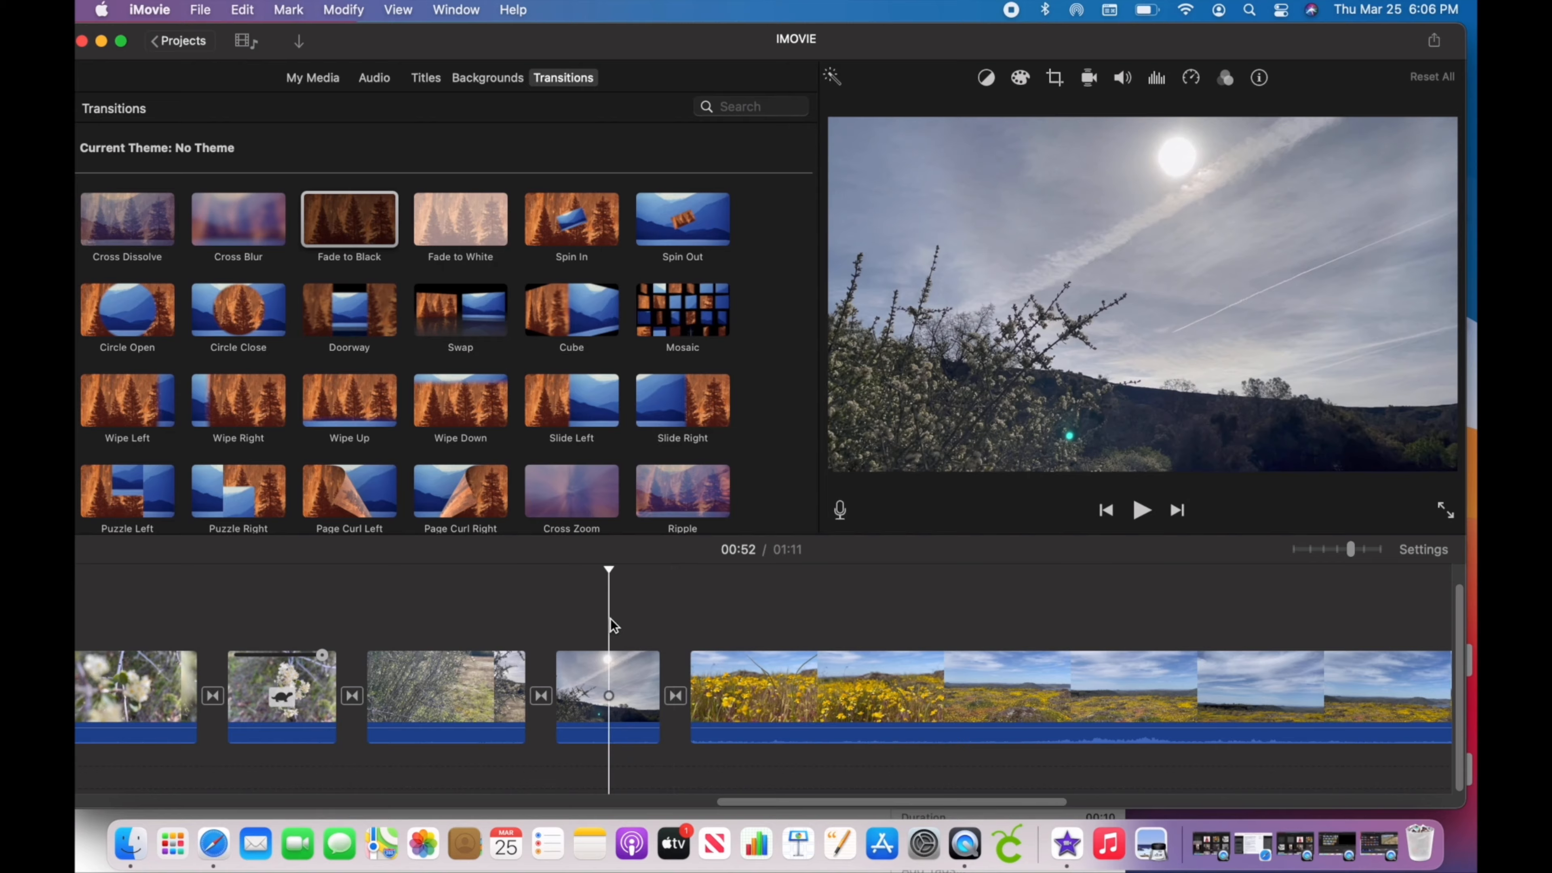
key("space")
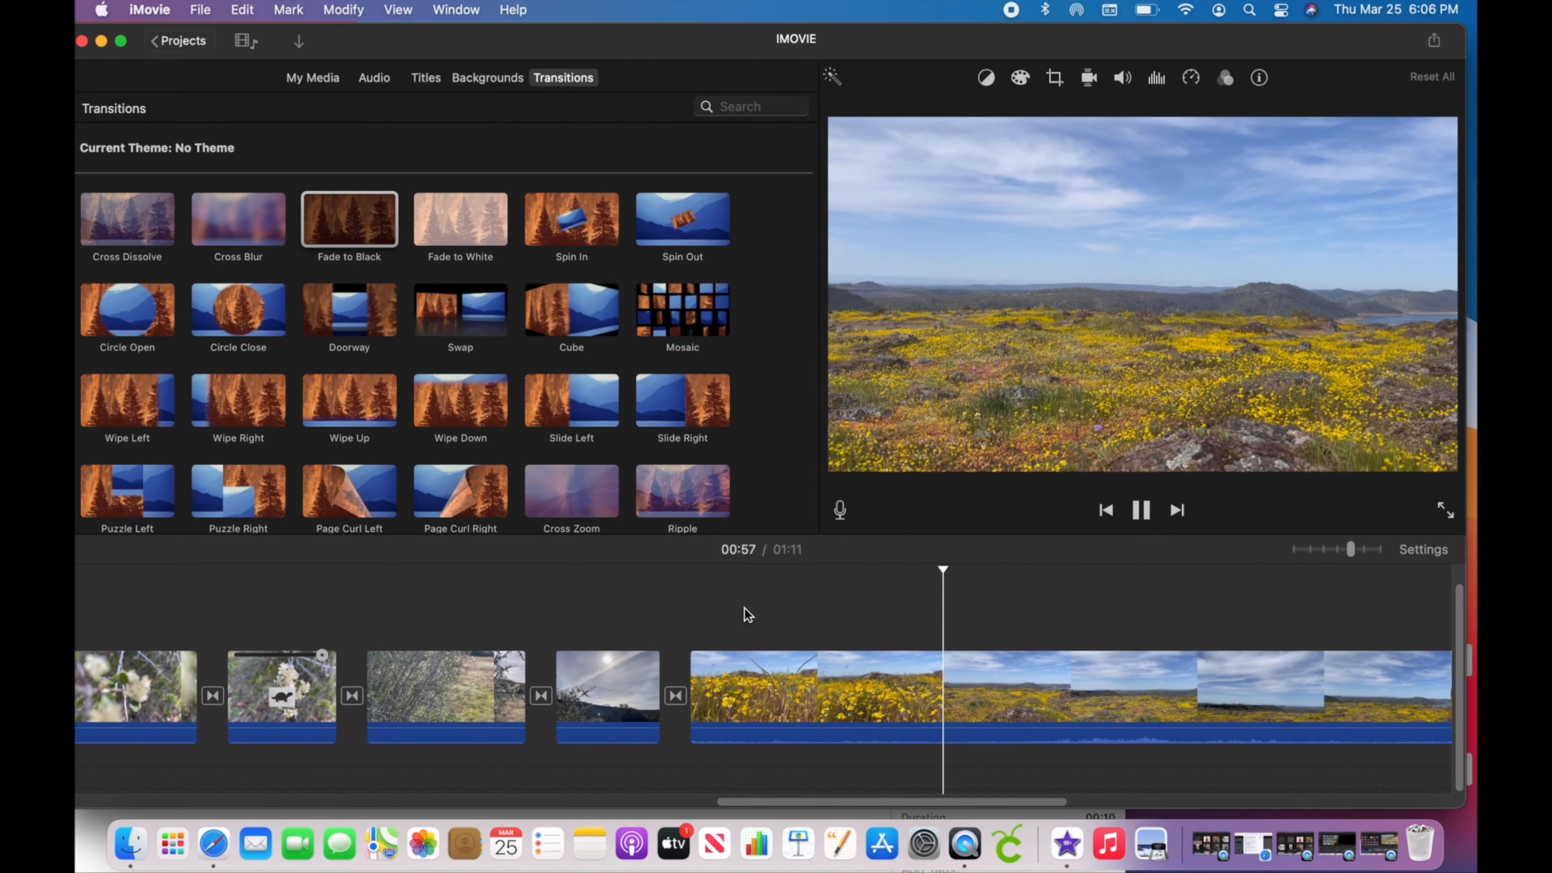
Step: Split the yellow-flower field video near its start, add a Fade to White transition at the cut and play it back
left_click(744, 608)
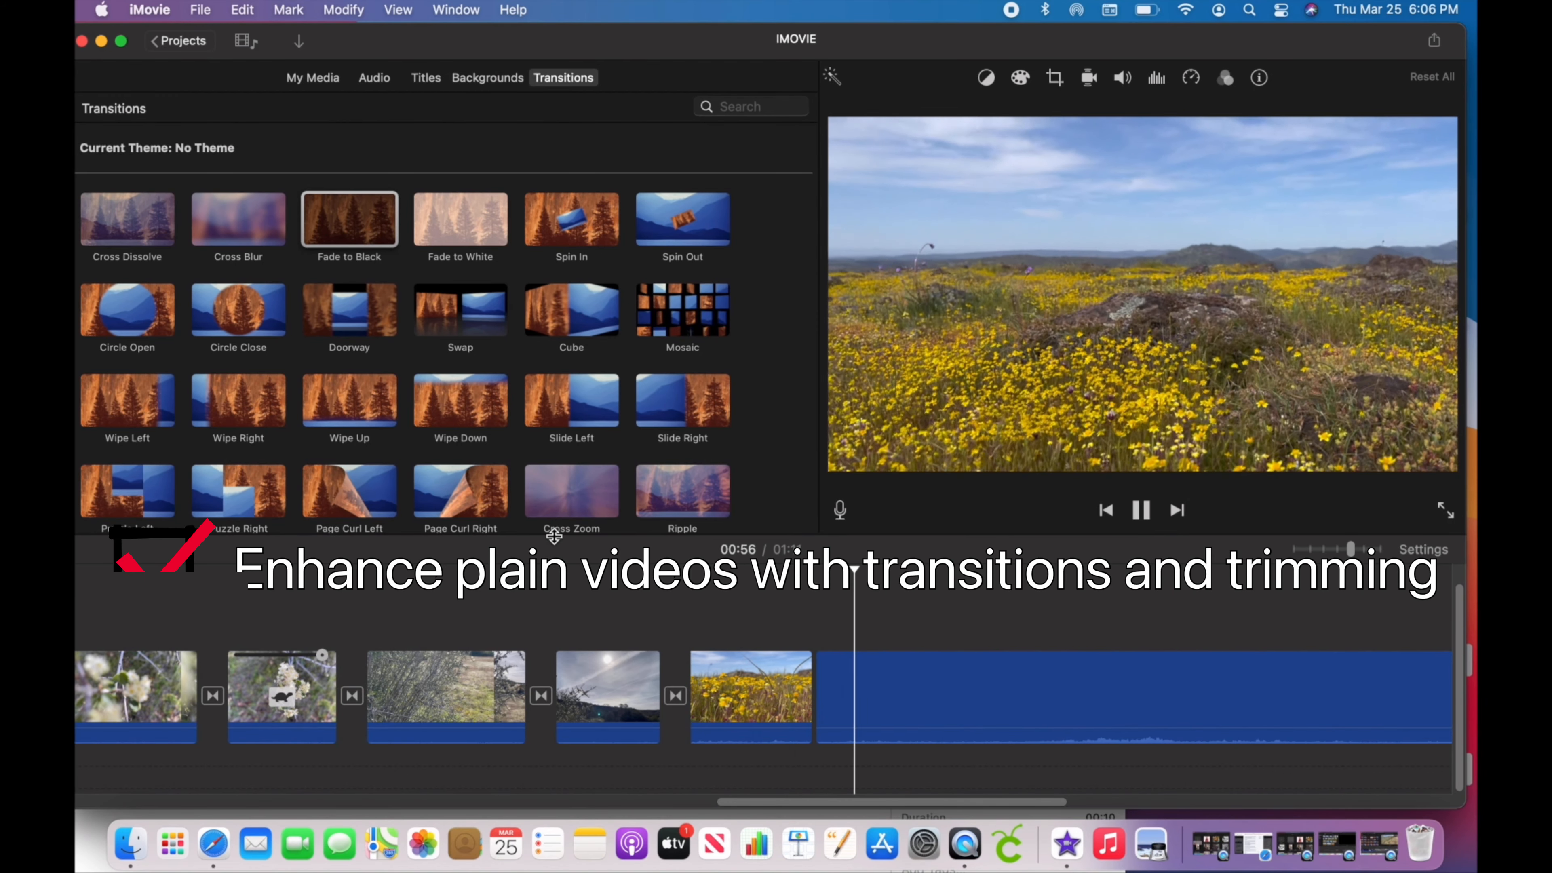
left_click_drag(426, 250, 794, 696)
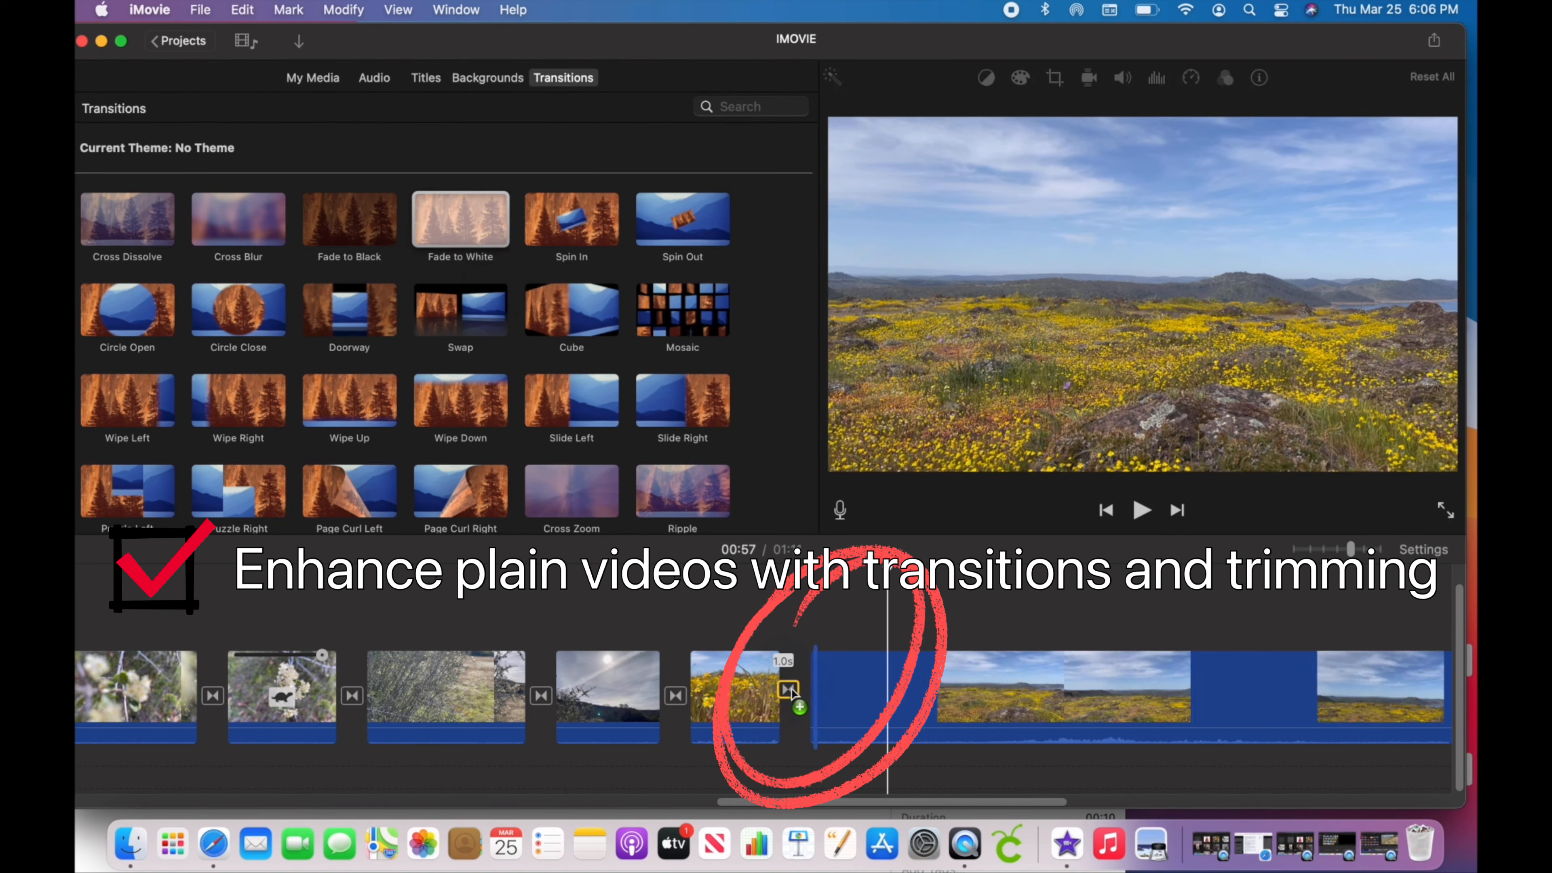
left_click(663, 618)
key("space")
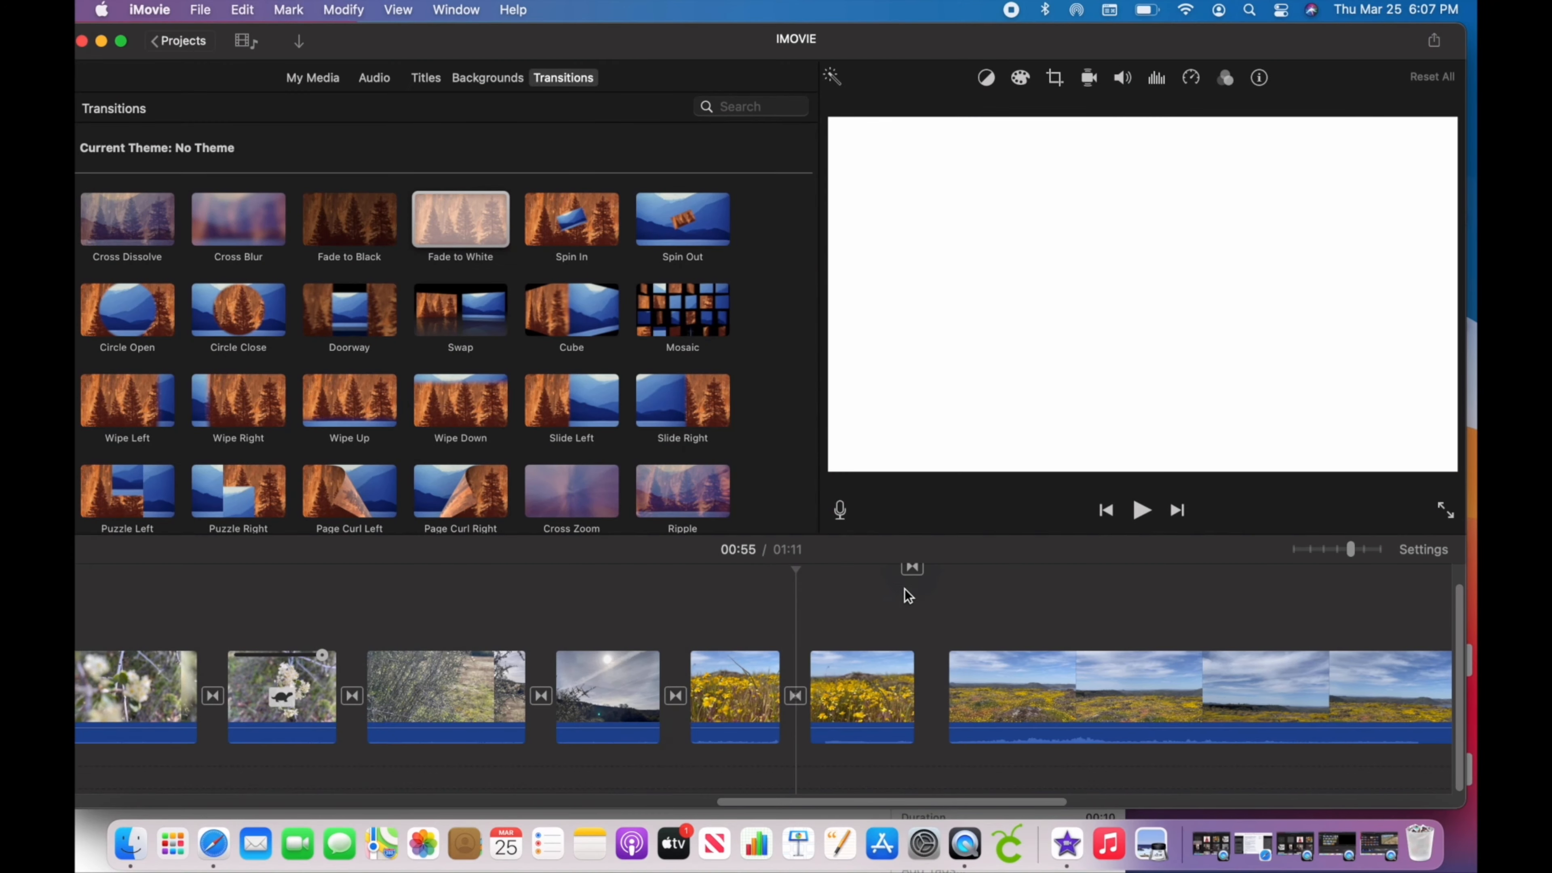
Step: Play through the yellow-flower clips and place the dirt-path photo above the last field clip as a cutaway
left_click(651, 605)
key("space")
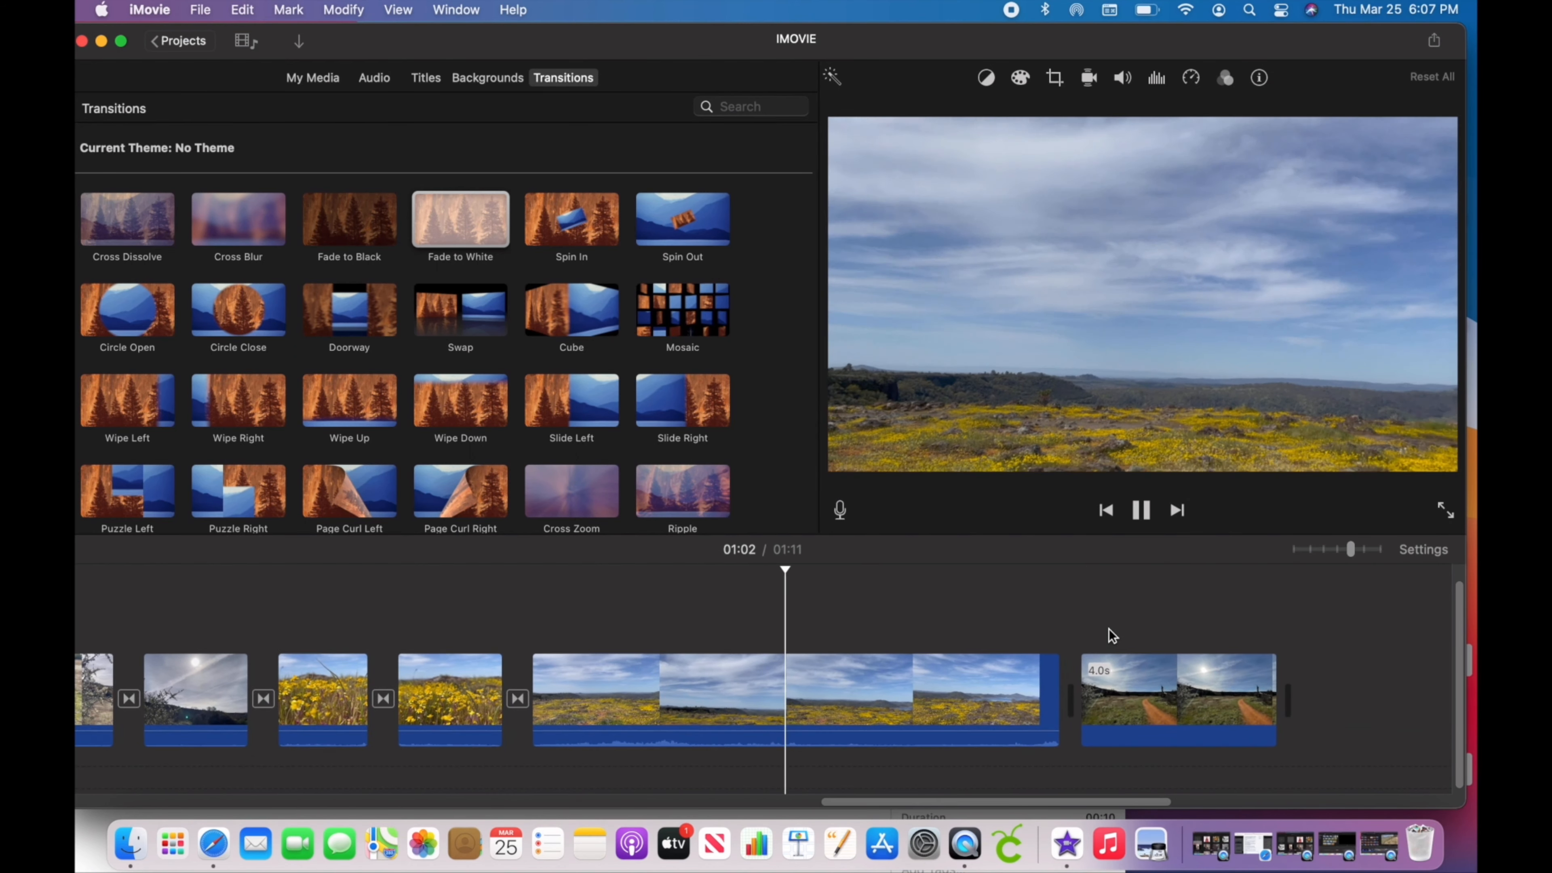
left_click_drag(1178, 709, 748, 612)
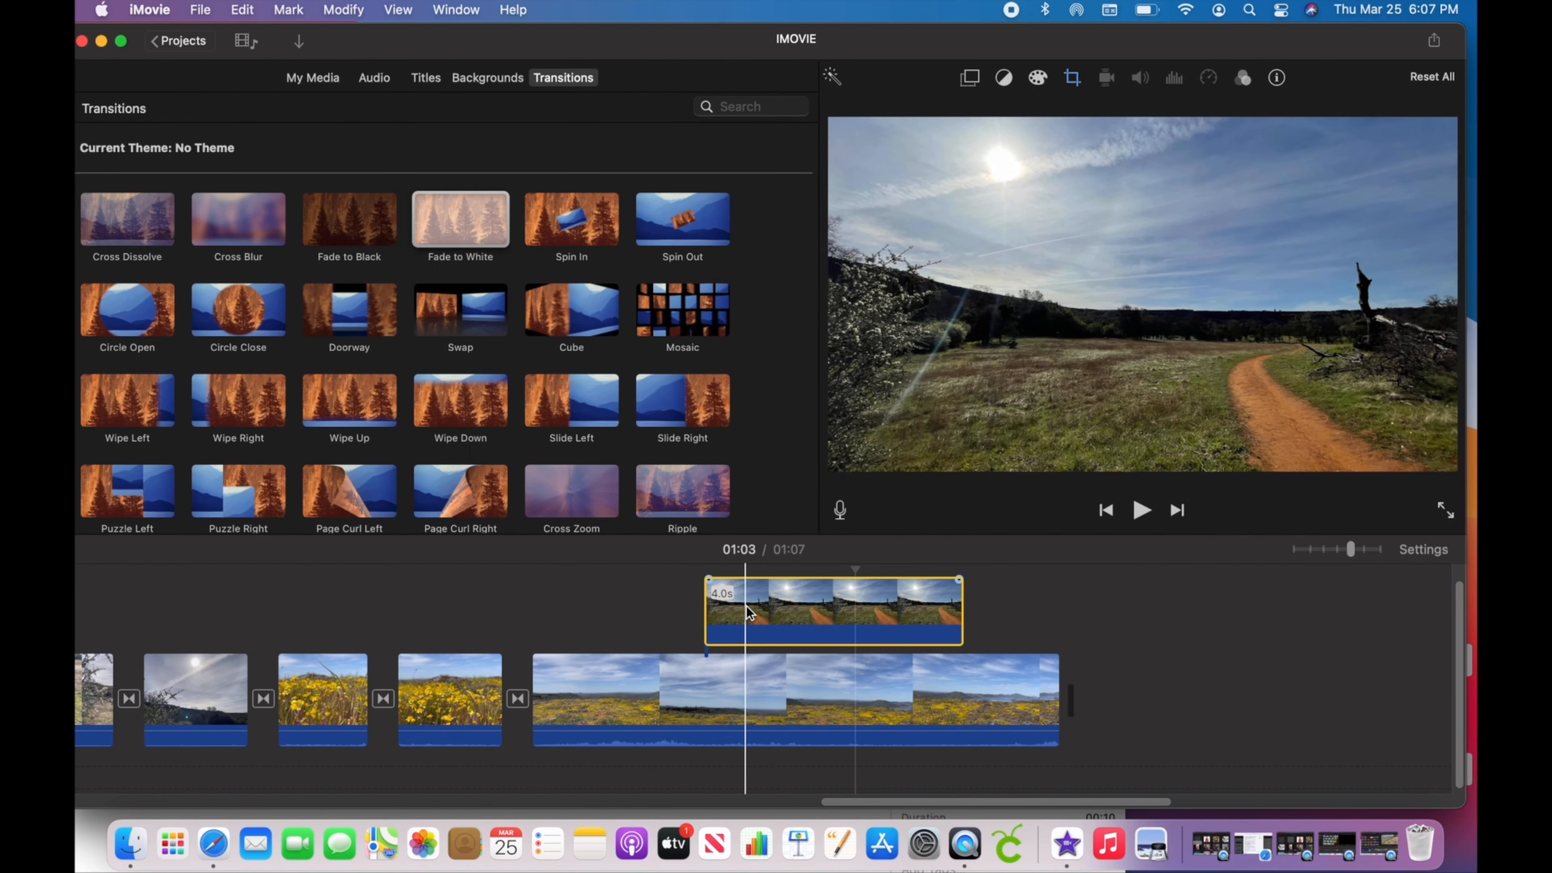
key("space")
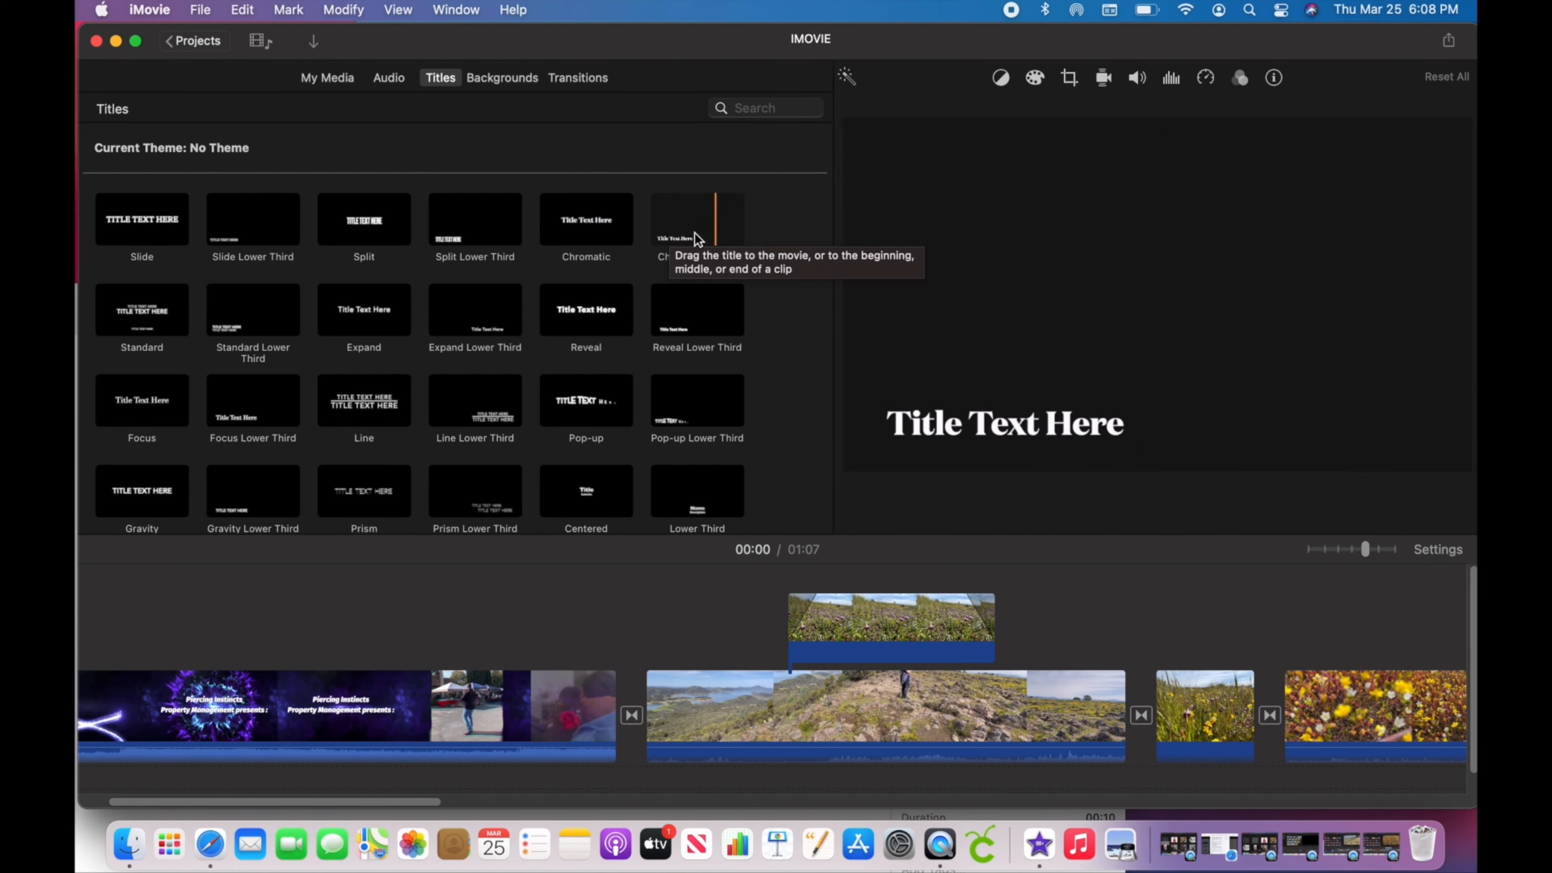
Step: Add a 3.2-second Split title reading "OUR HIKING TRIP 2021." over the purple-flower photo cutaway
left_click_drag(367, 225, 785, 588)
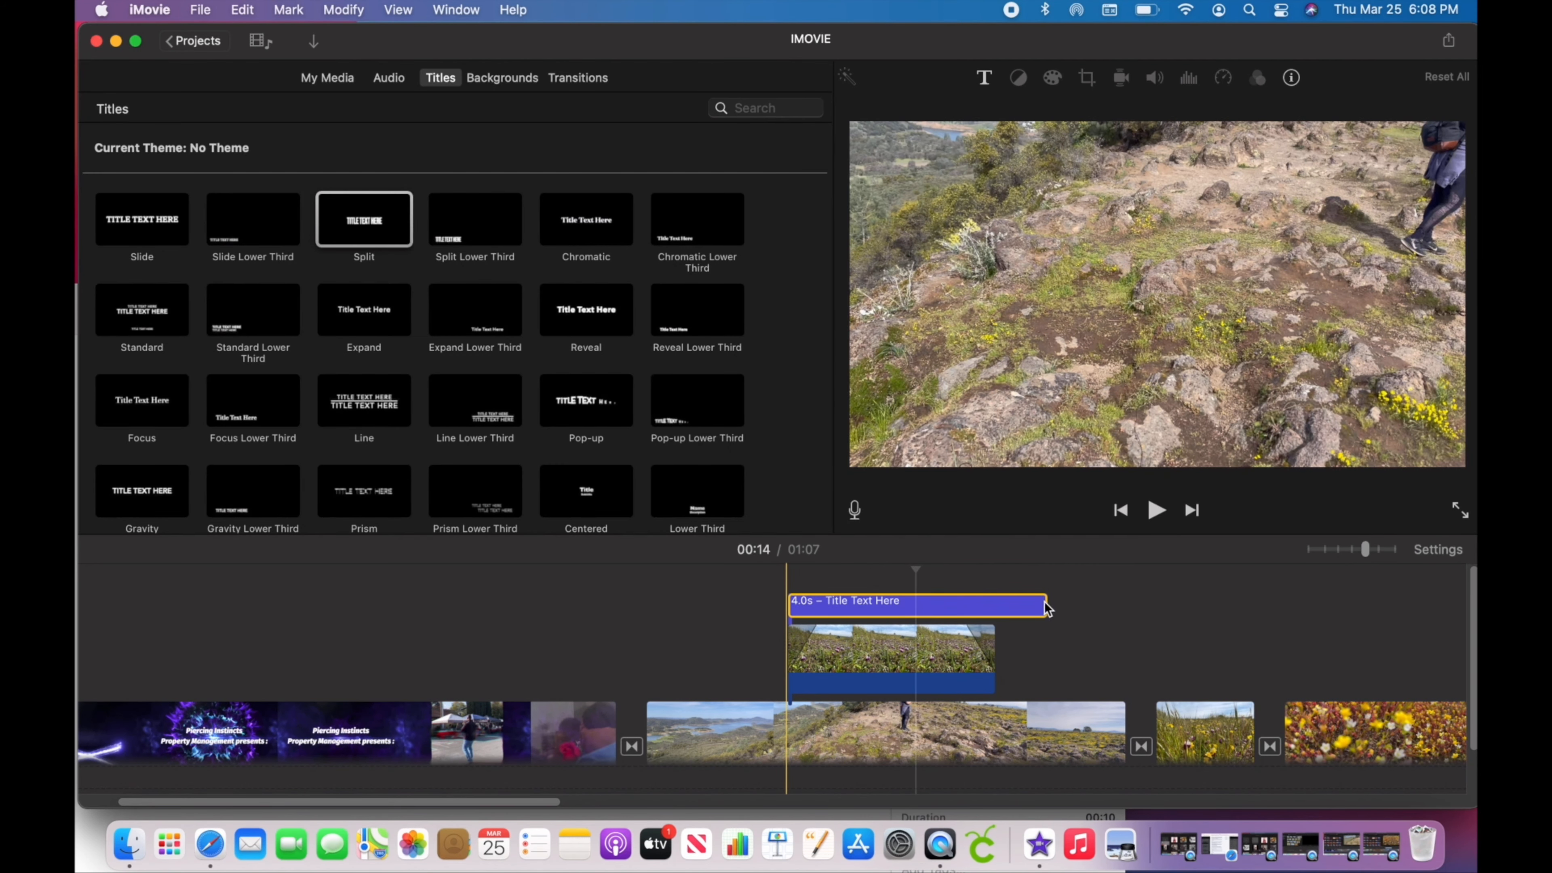
left_click(1034, 610)
left_click_drag(1038, 608, 989, 600)
left_click(941, 604)
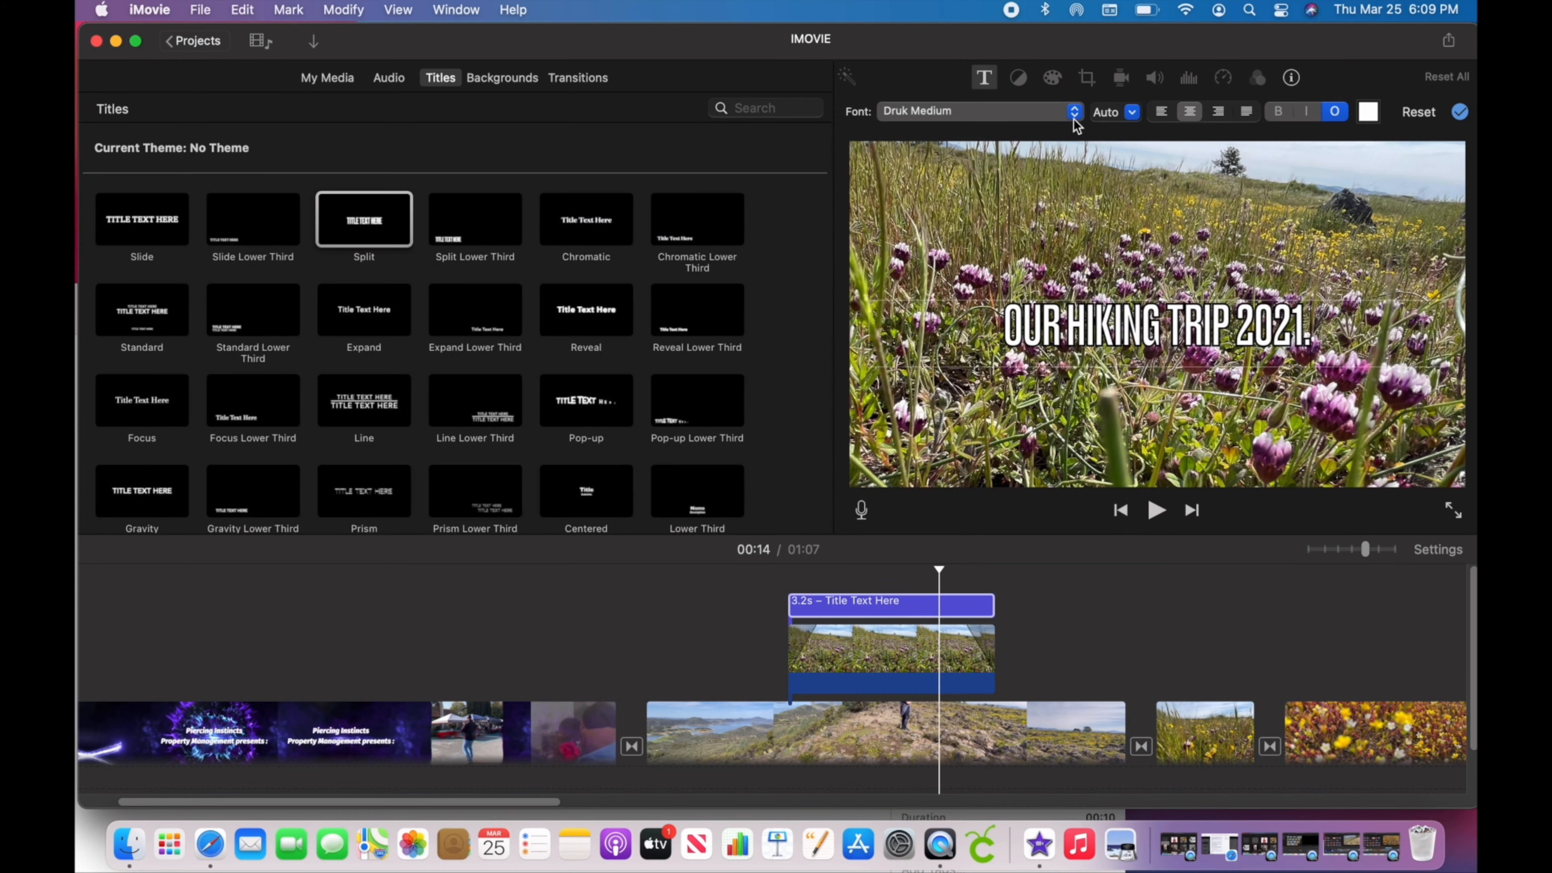
Step: Style the OUR HIKING TRIP 2021. title in American Typewriter Bold at size 168, left-aligned, and open its text colour choices
left_click(1033, 111)
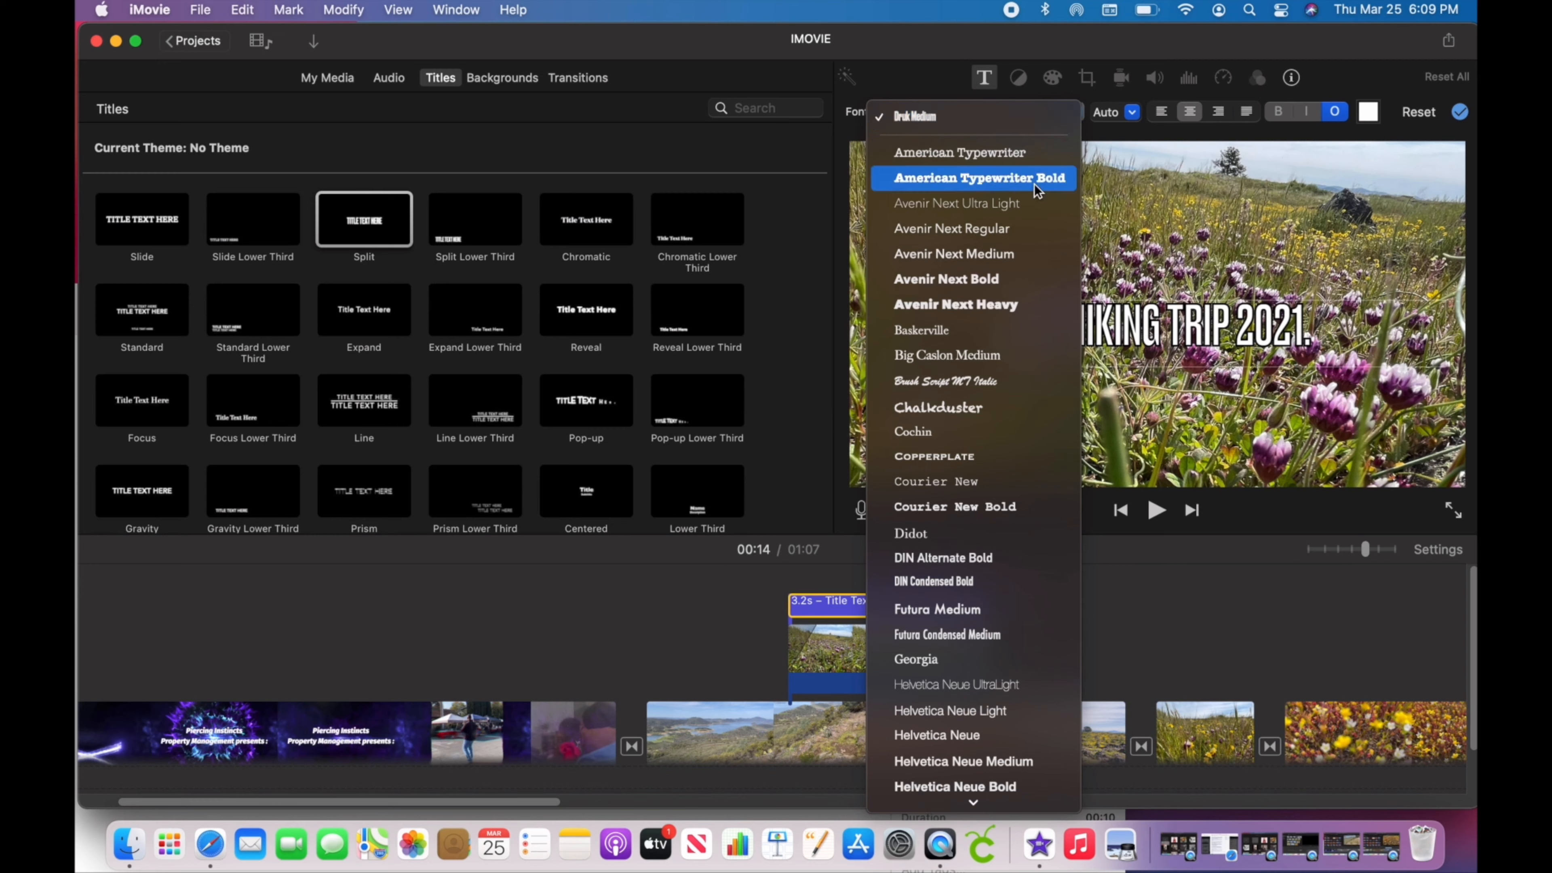
left_click(1017, 178)
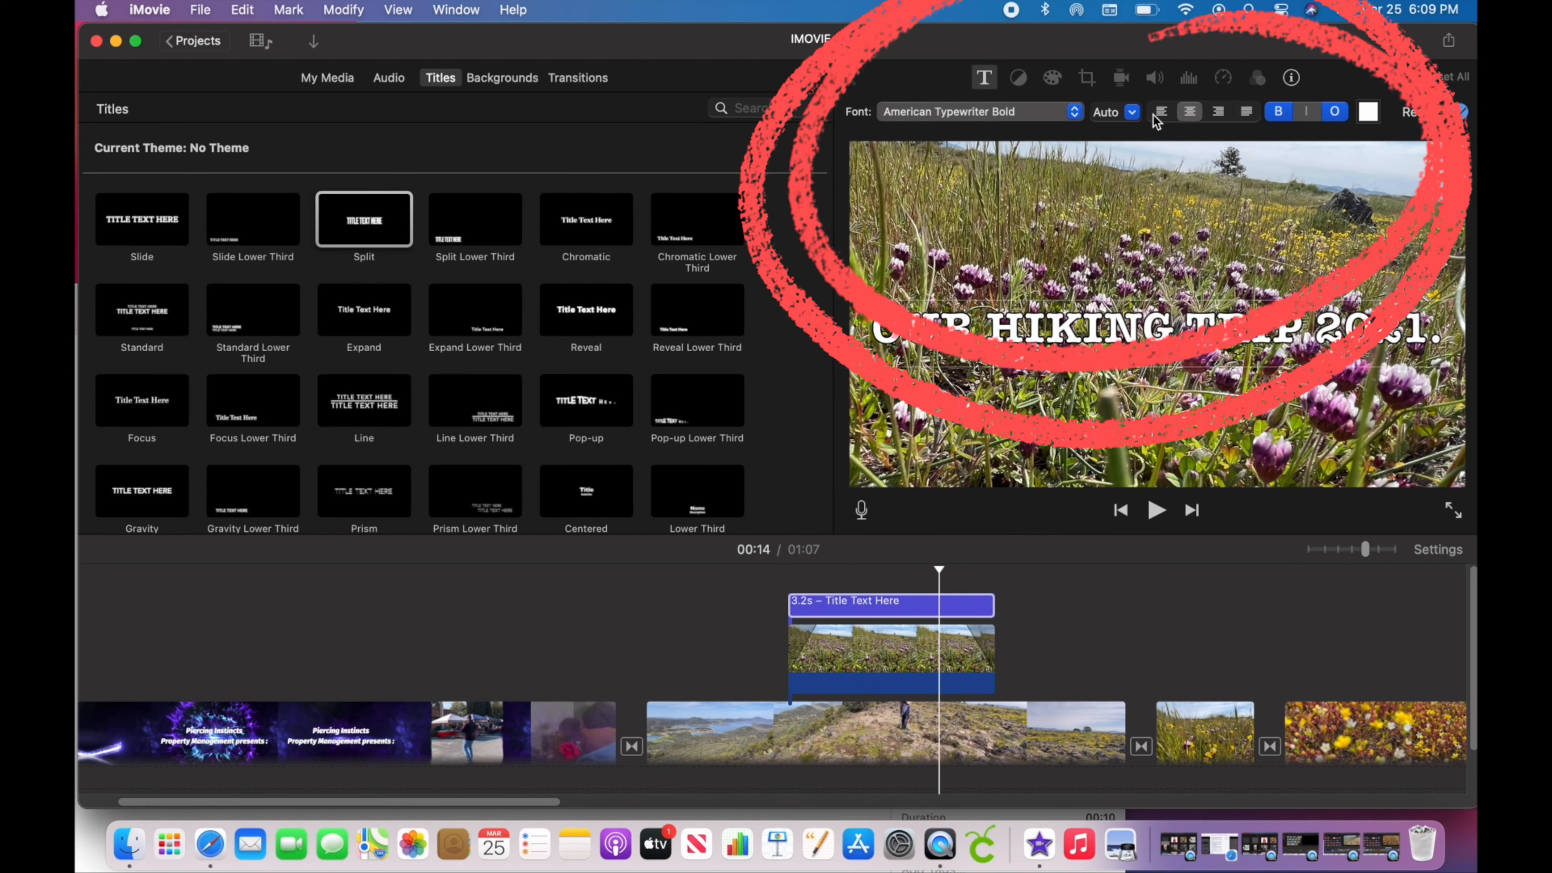
left_click(1102, 187)
left_click(1132, 112)
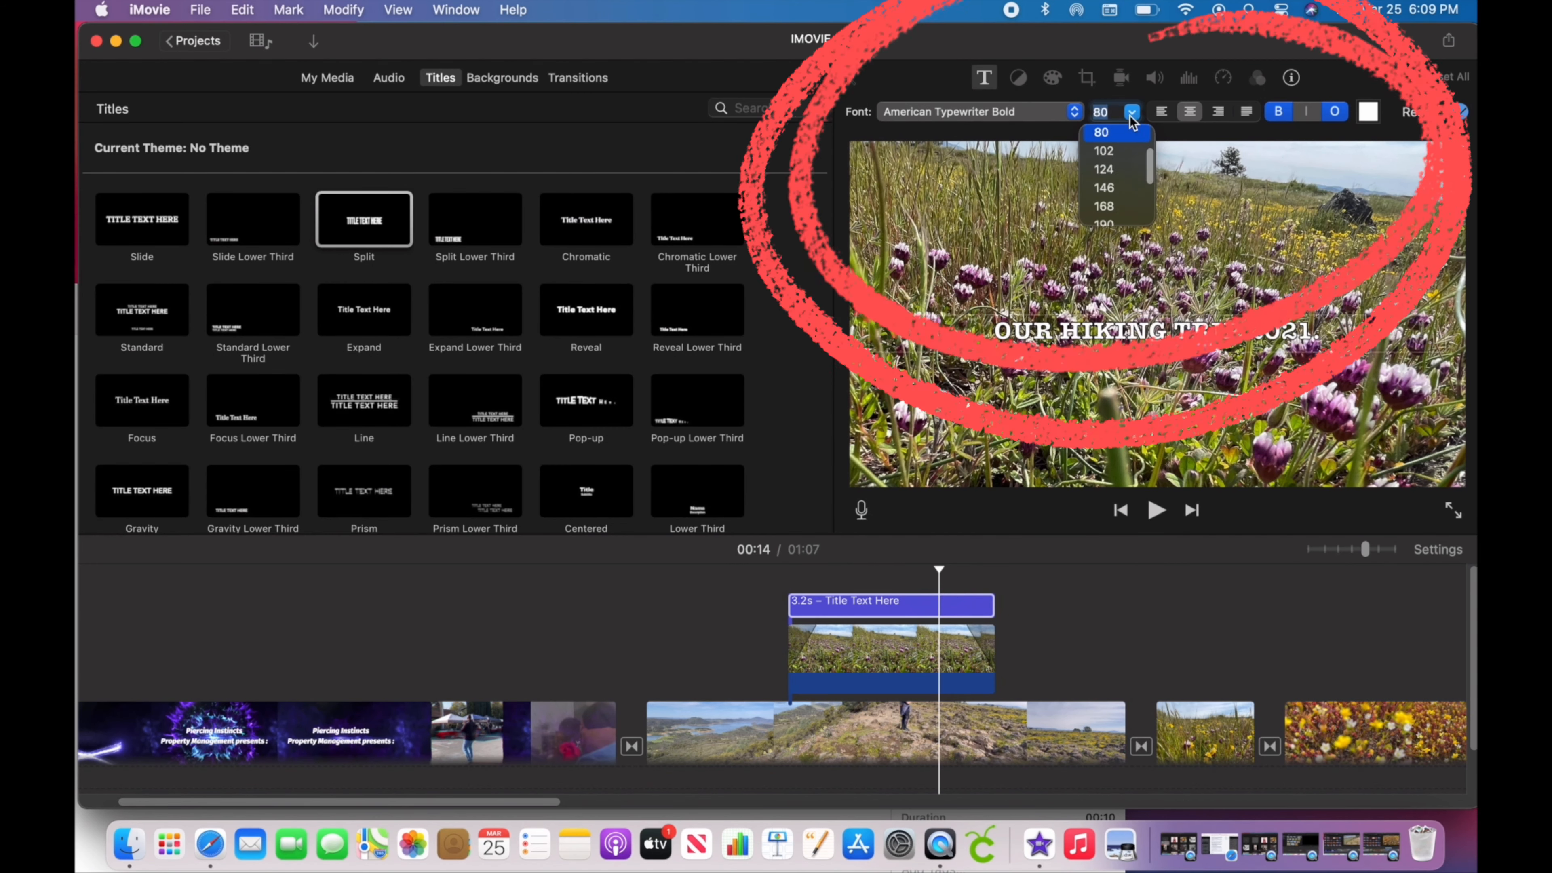
left_click(1104, 206)
left_click(1161, 111)
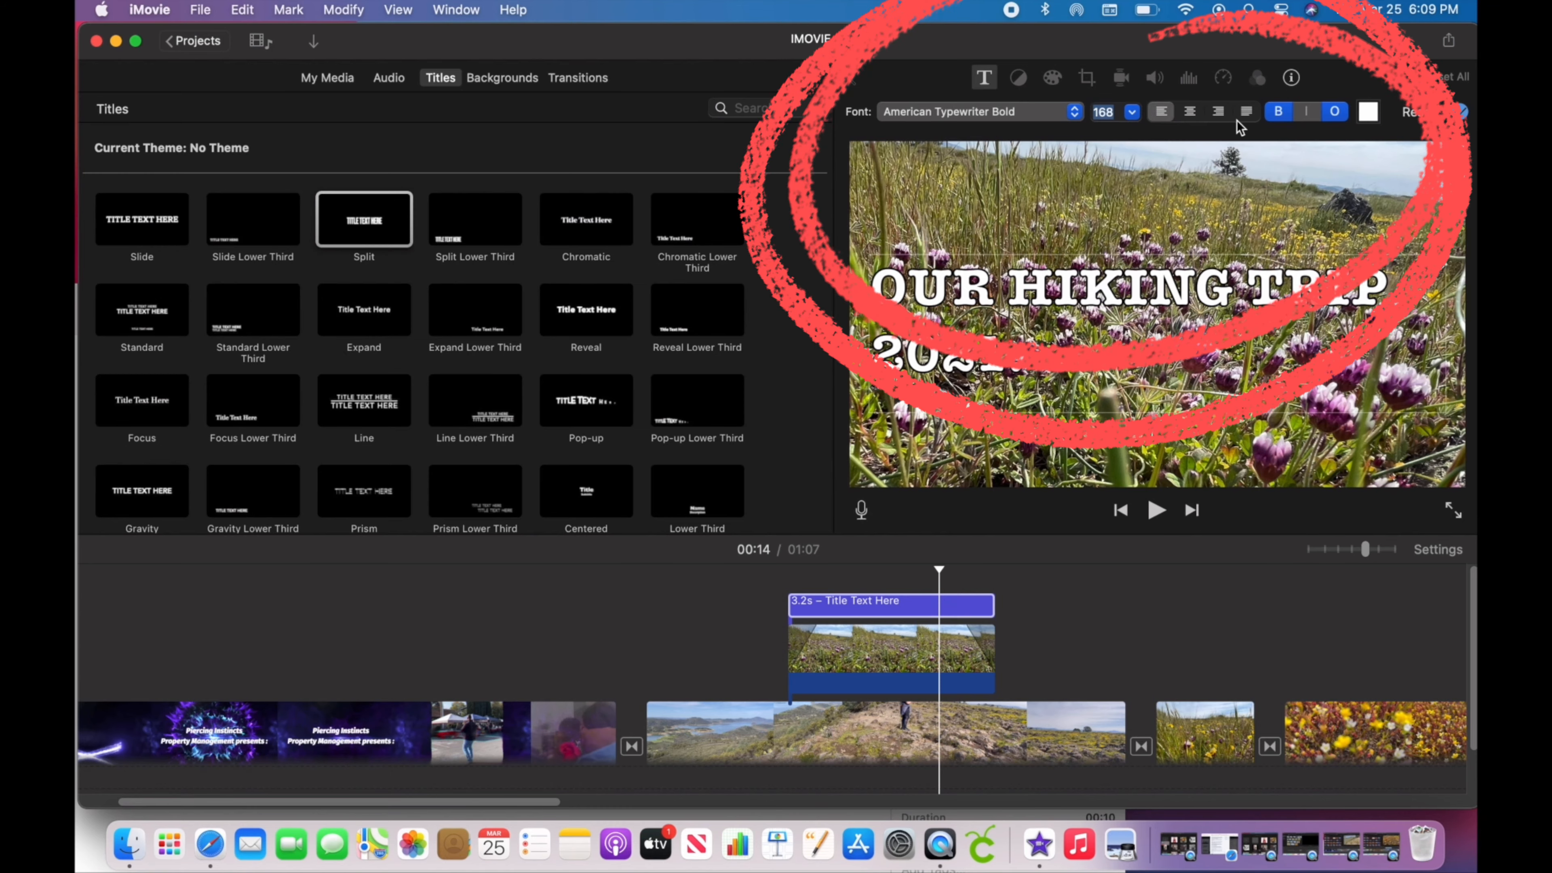
left_click(1369, 112)
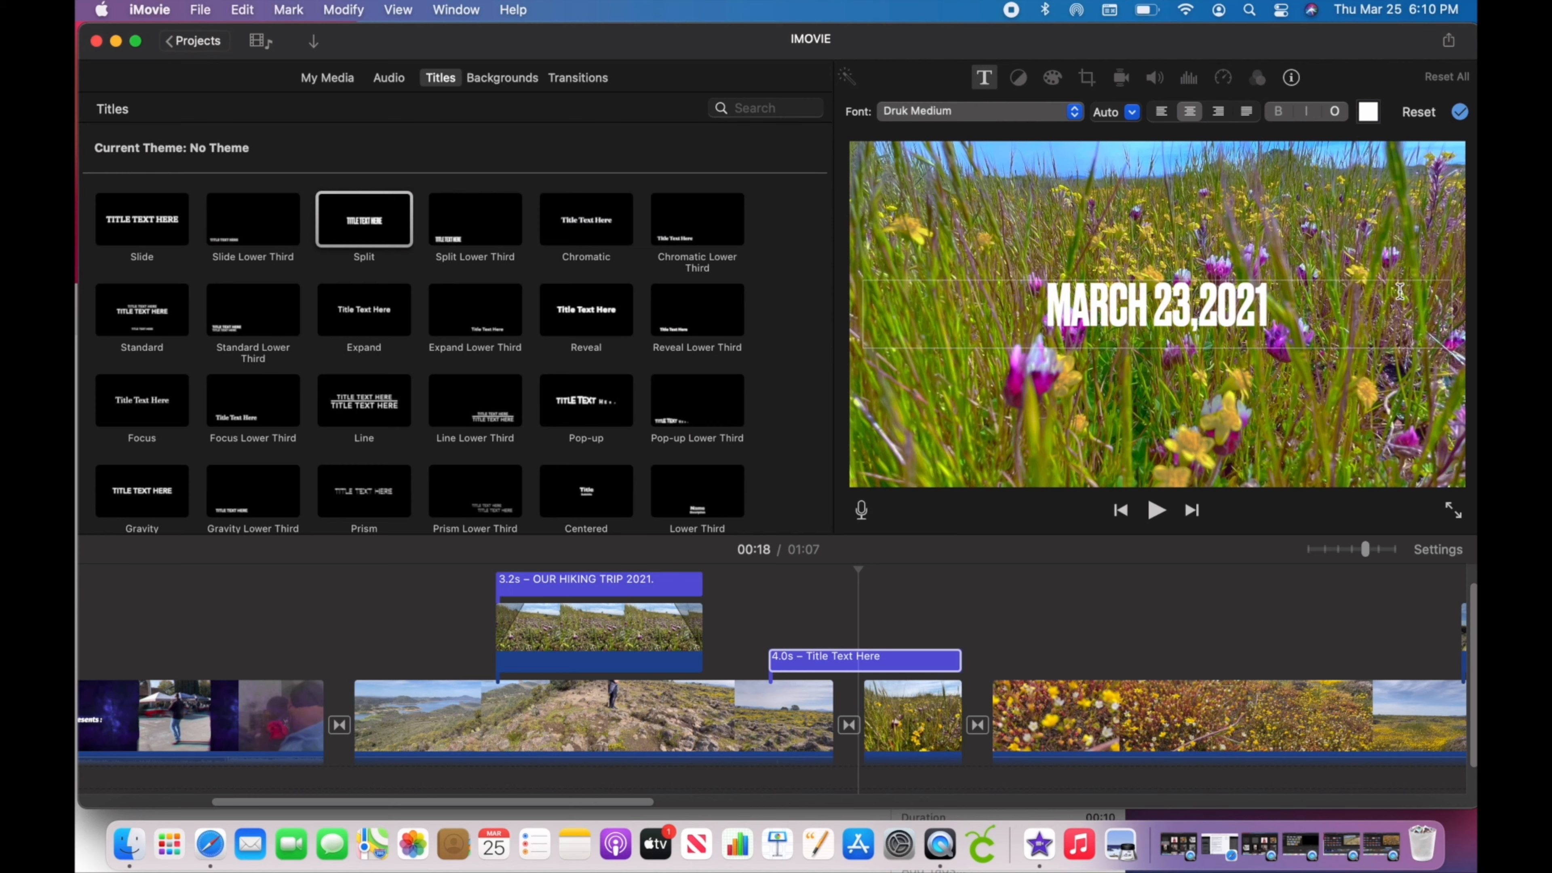
Step: Close the MARCH 23,2021 title and place a fresh Split title over the yellow-and-purple flower photo, trimmed to 2.0 seconds
left_click(1461, 111)
left_click(755, 622)
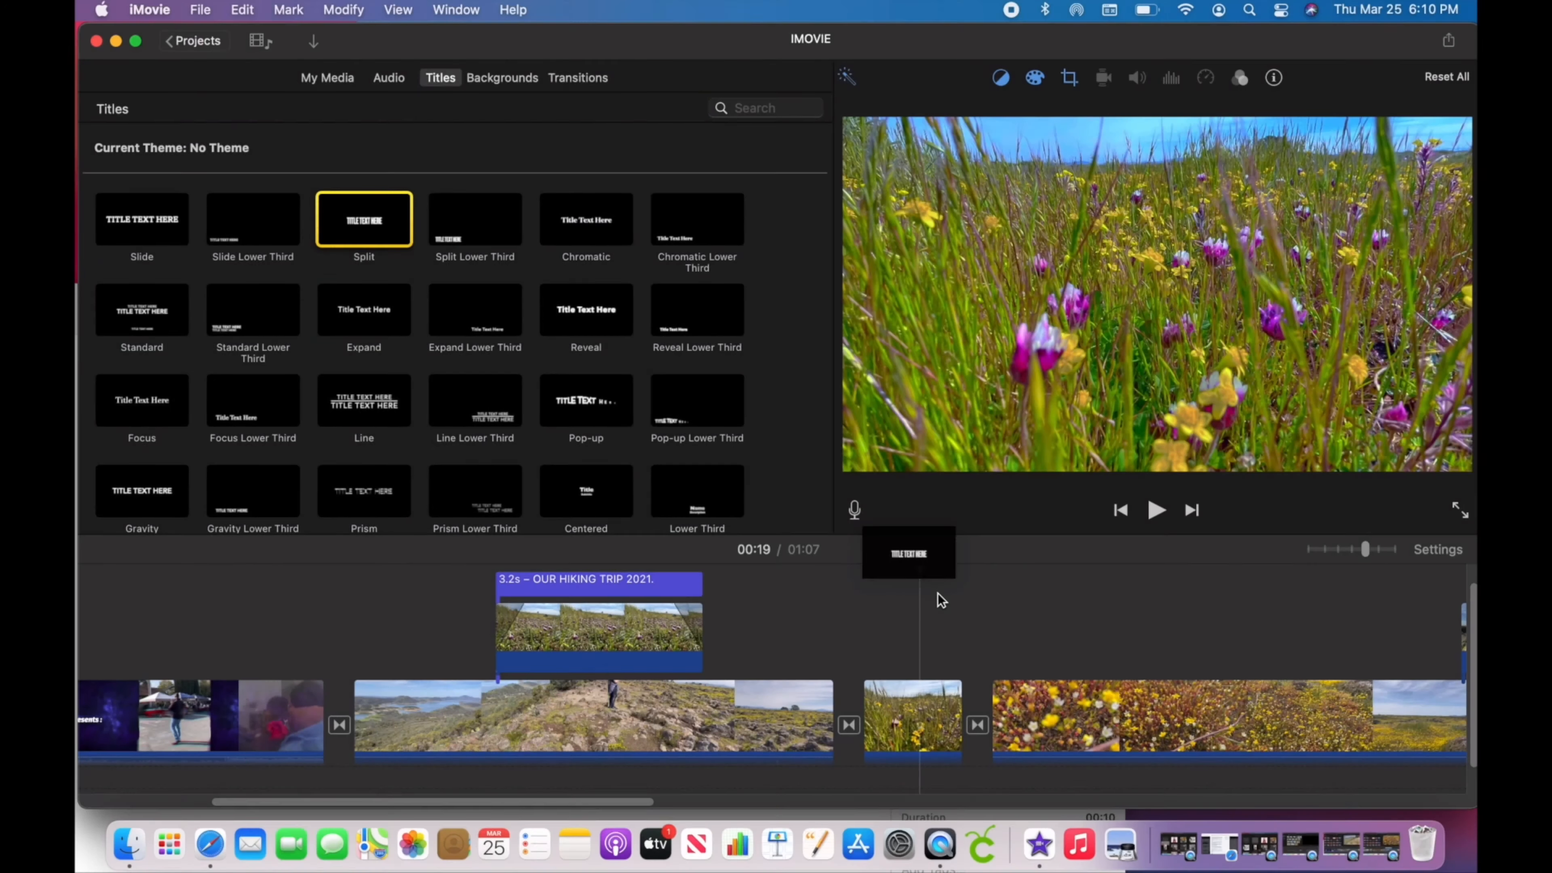
left_click_drag(938, 593, 867, 652)
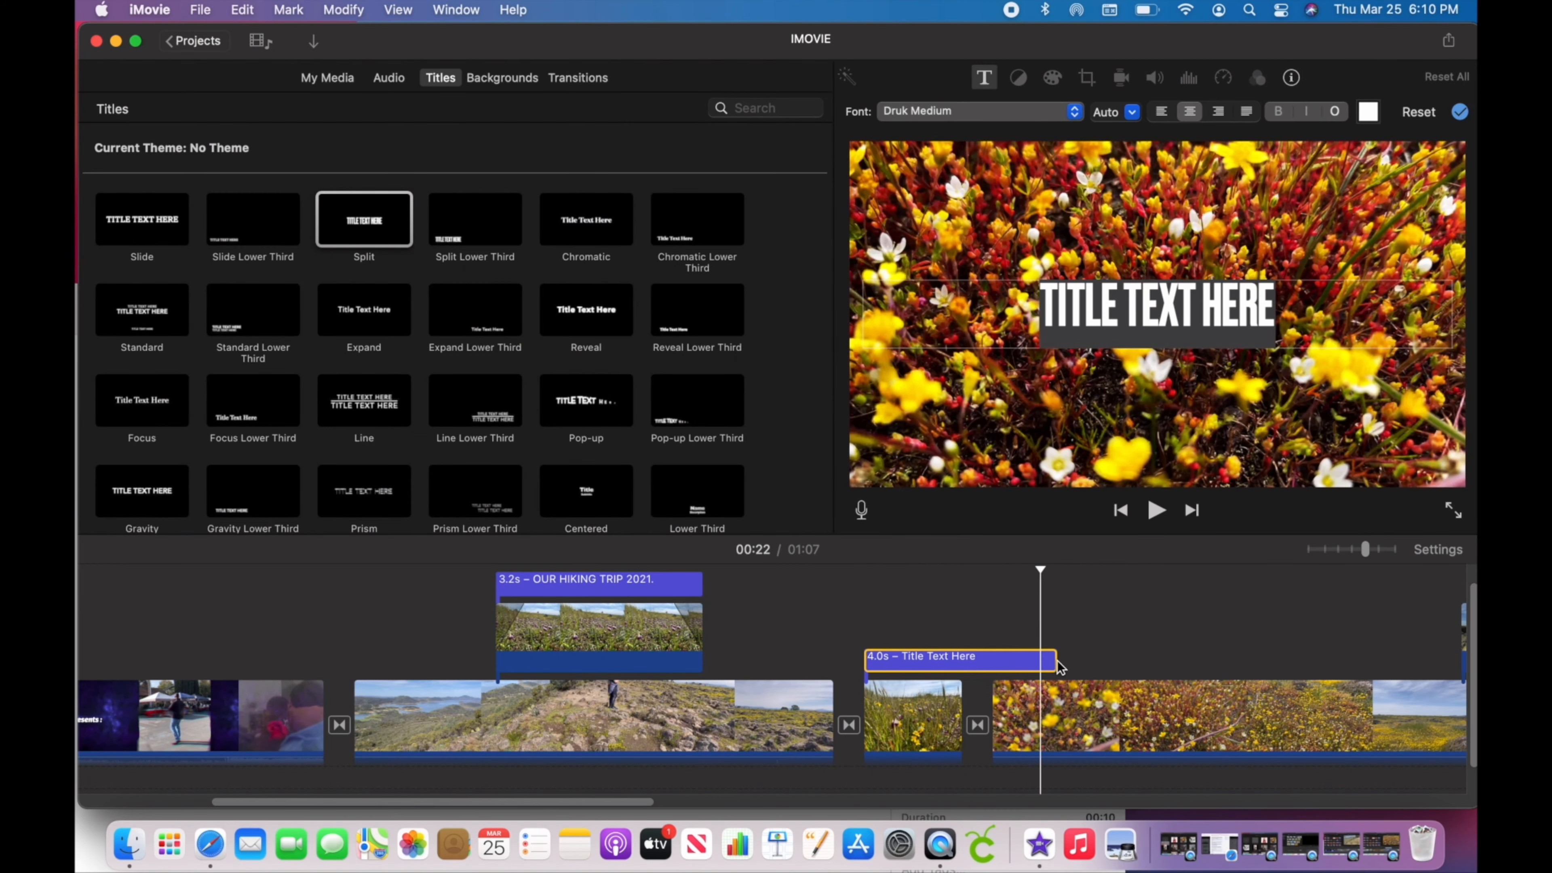
left_click(1055, 669)
left_click_drag(1045, 667, 961, 660)
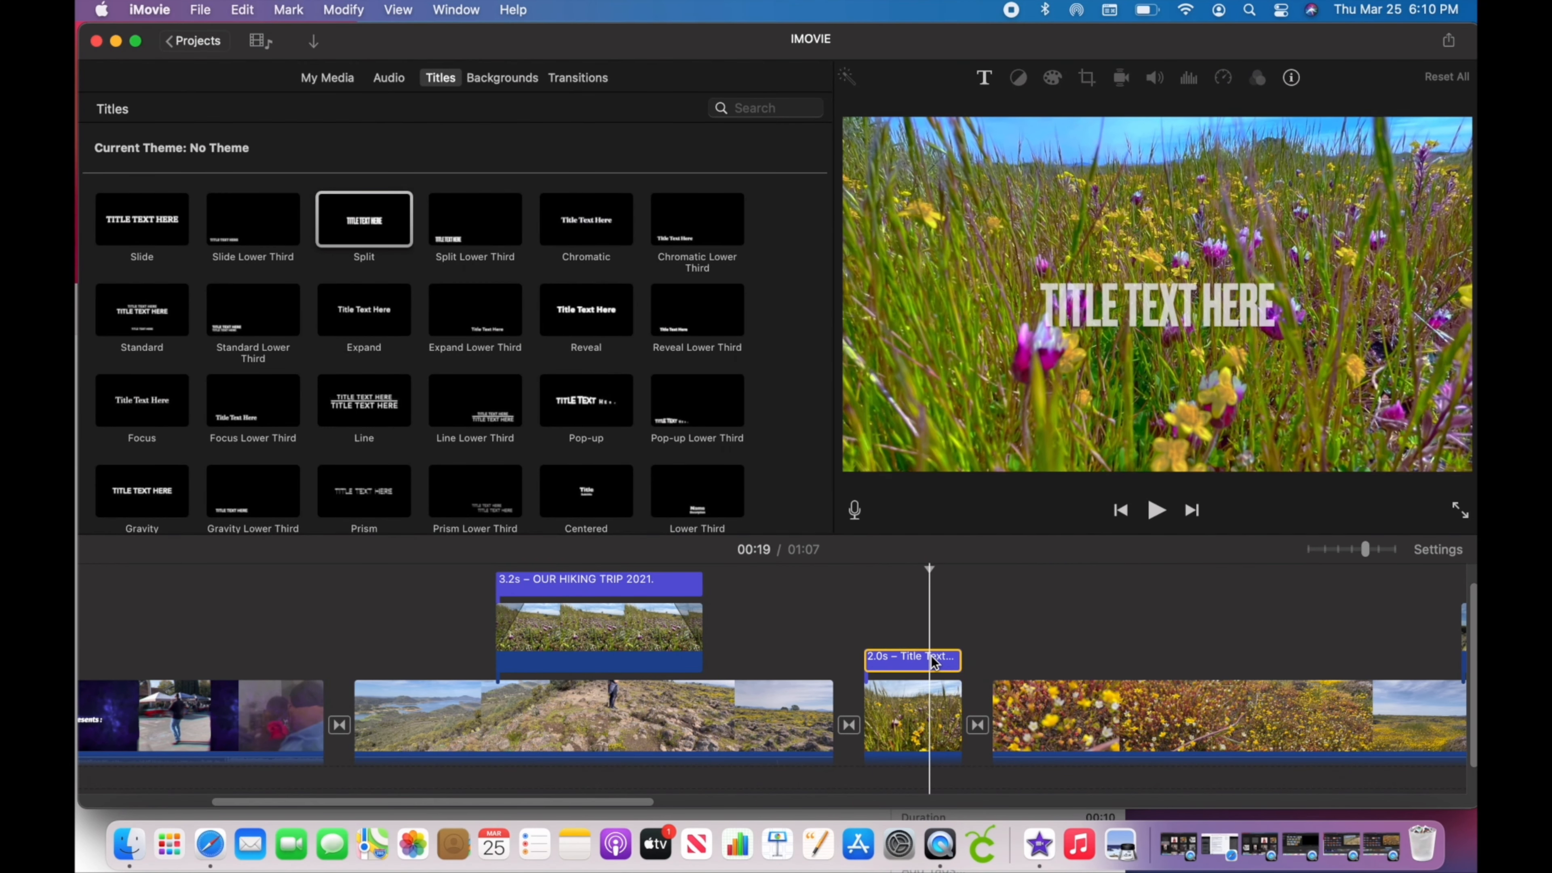
left_click(902, 659)
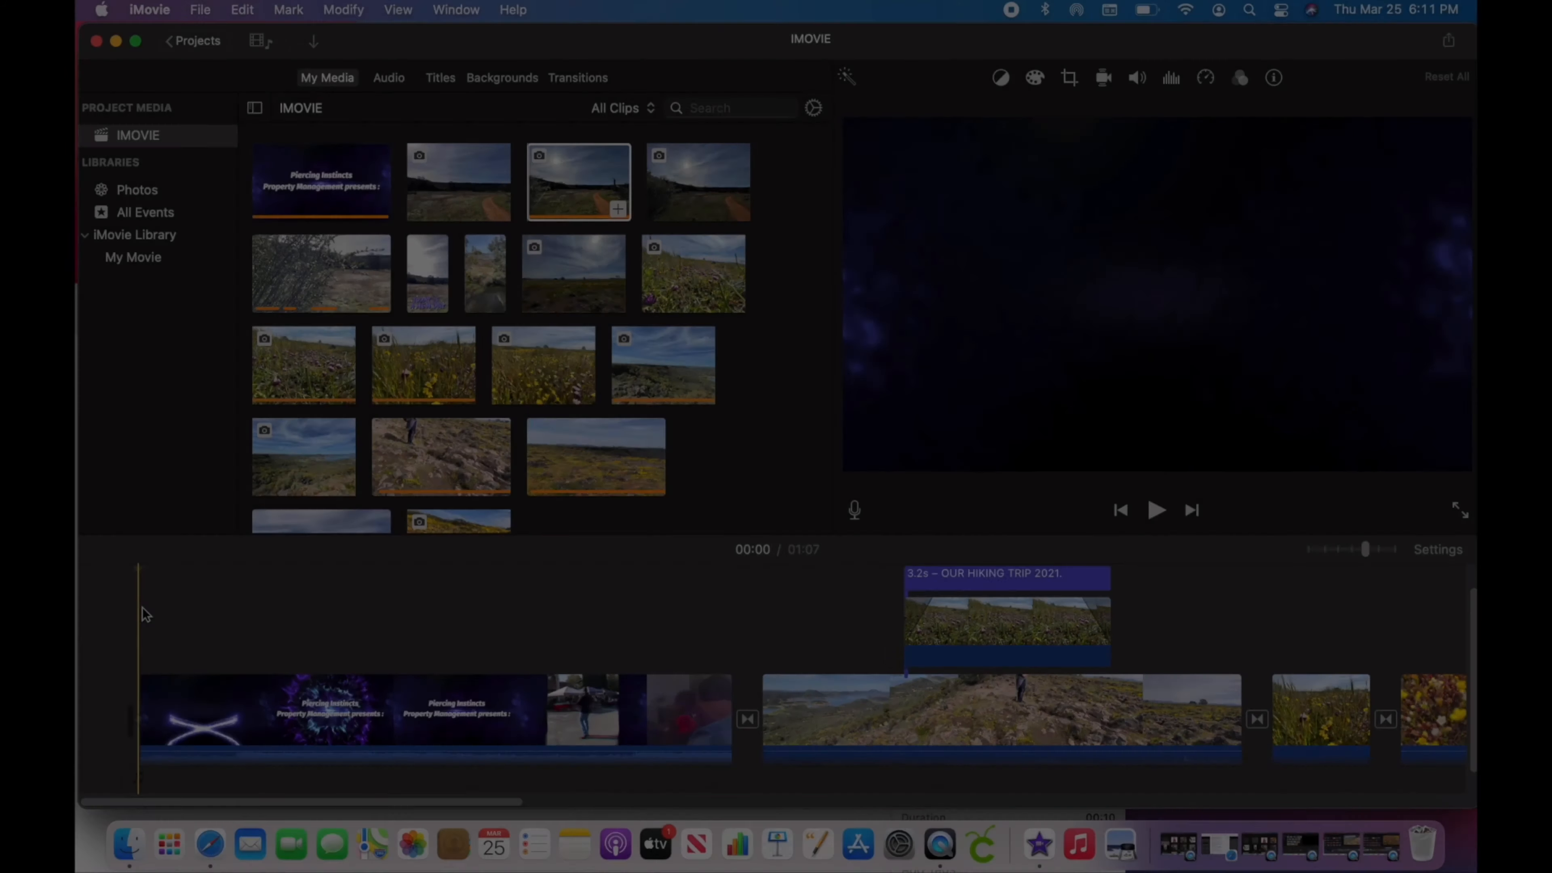
Step: Move the yellow-and-purple flower photo directly after the intro and fit the OUR HIKING TRIP 2021. title over it at 2.5 seconds
key("space")
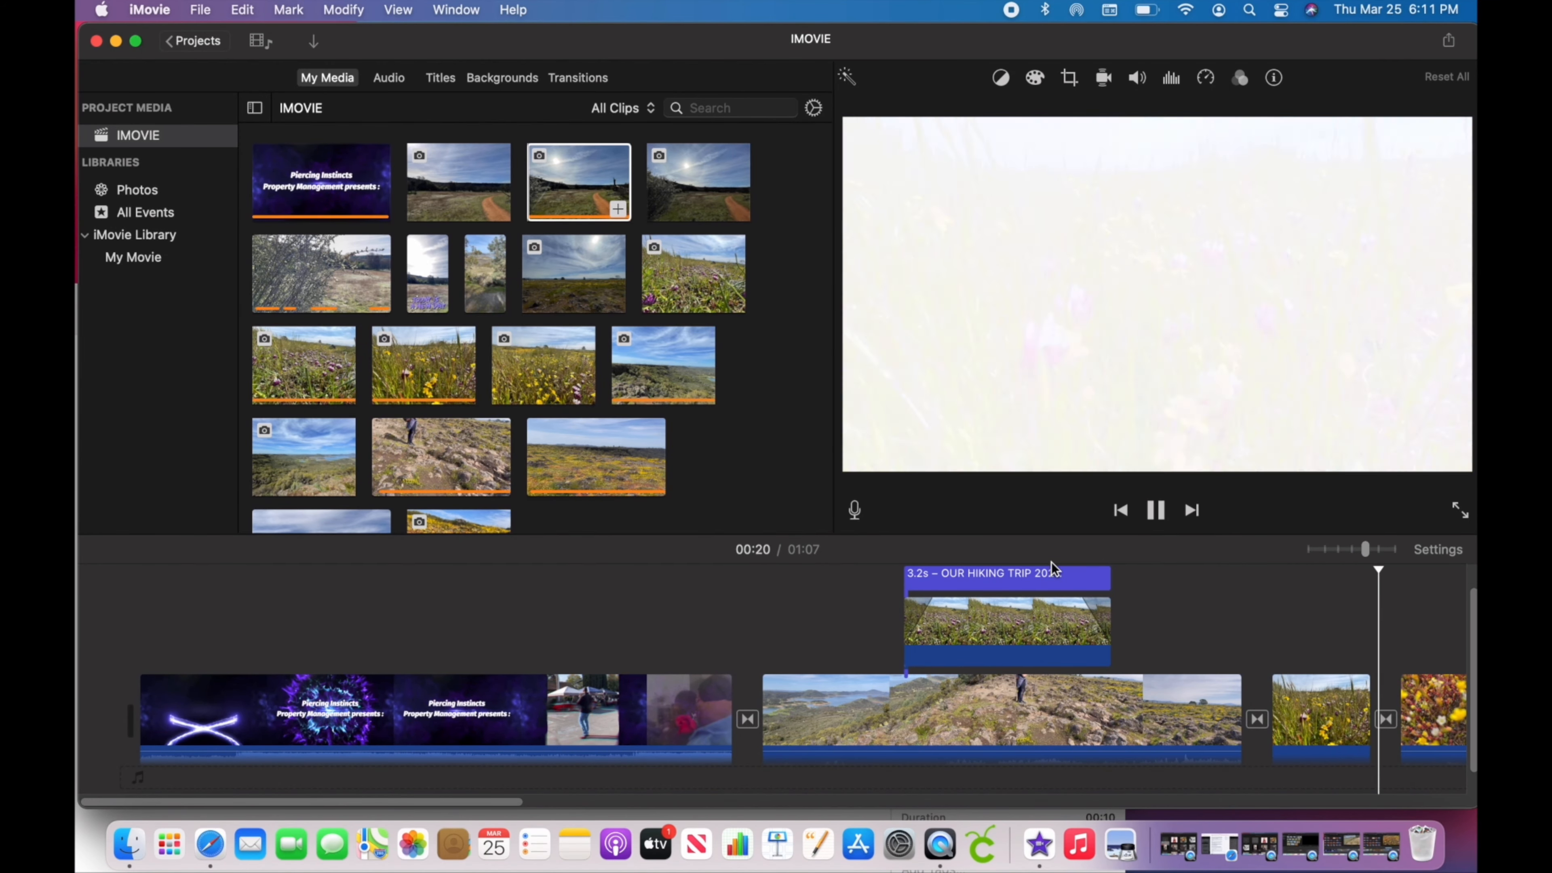
left_click(1156, 510)
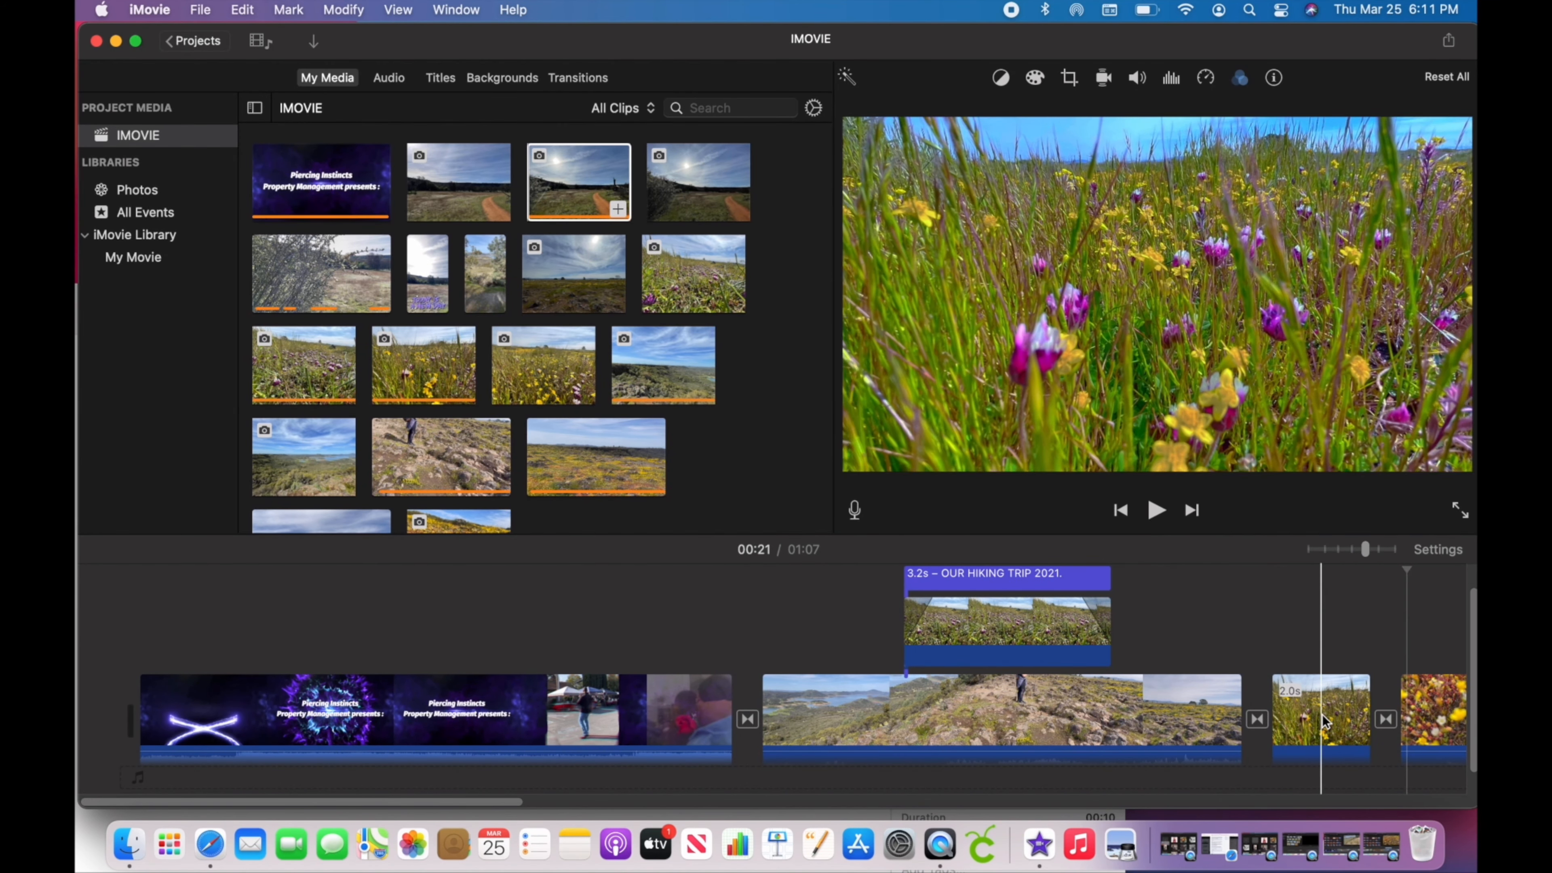
left_click_drag(1321, 720, 771, 703)
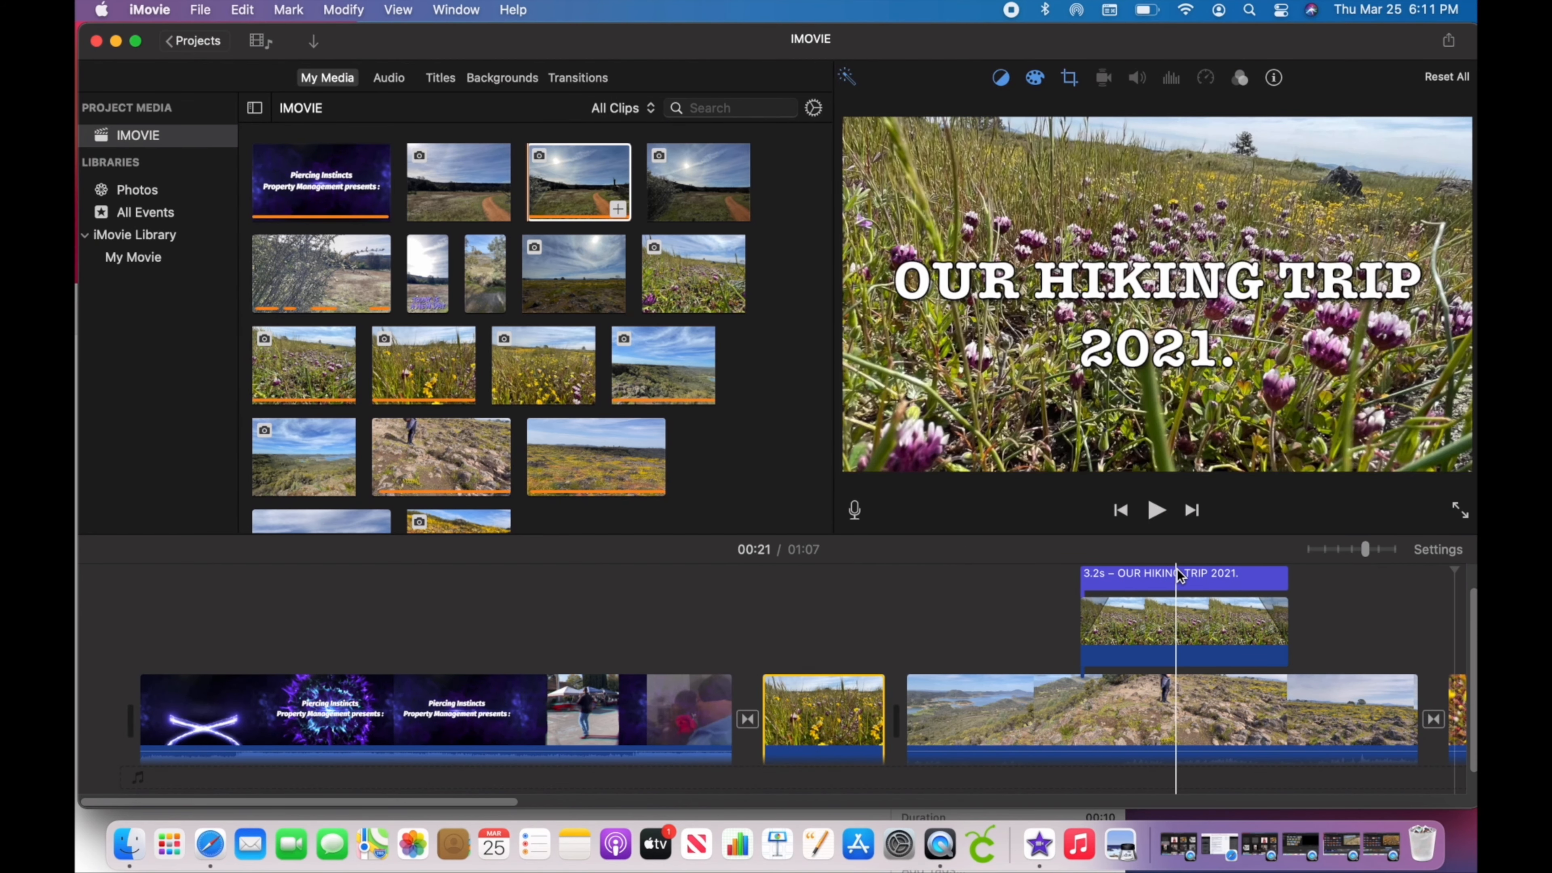
left_click_drag(1180, 575, 847, 618)
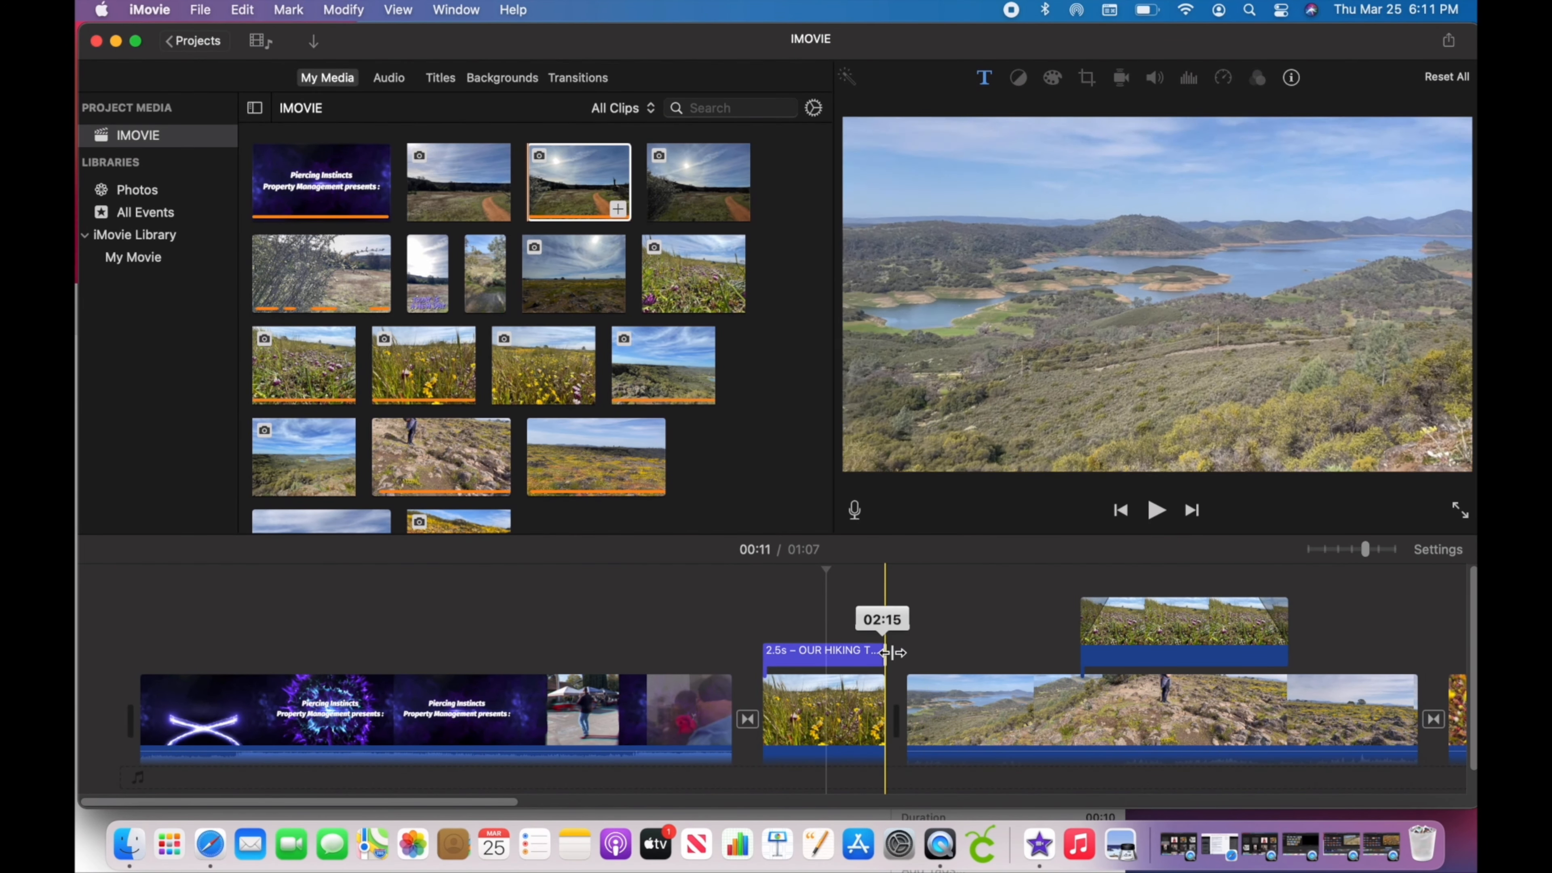
Step: Add a Fade to White transition between the titled flower photo and the lake-view clip, and play it back
key("super+5")
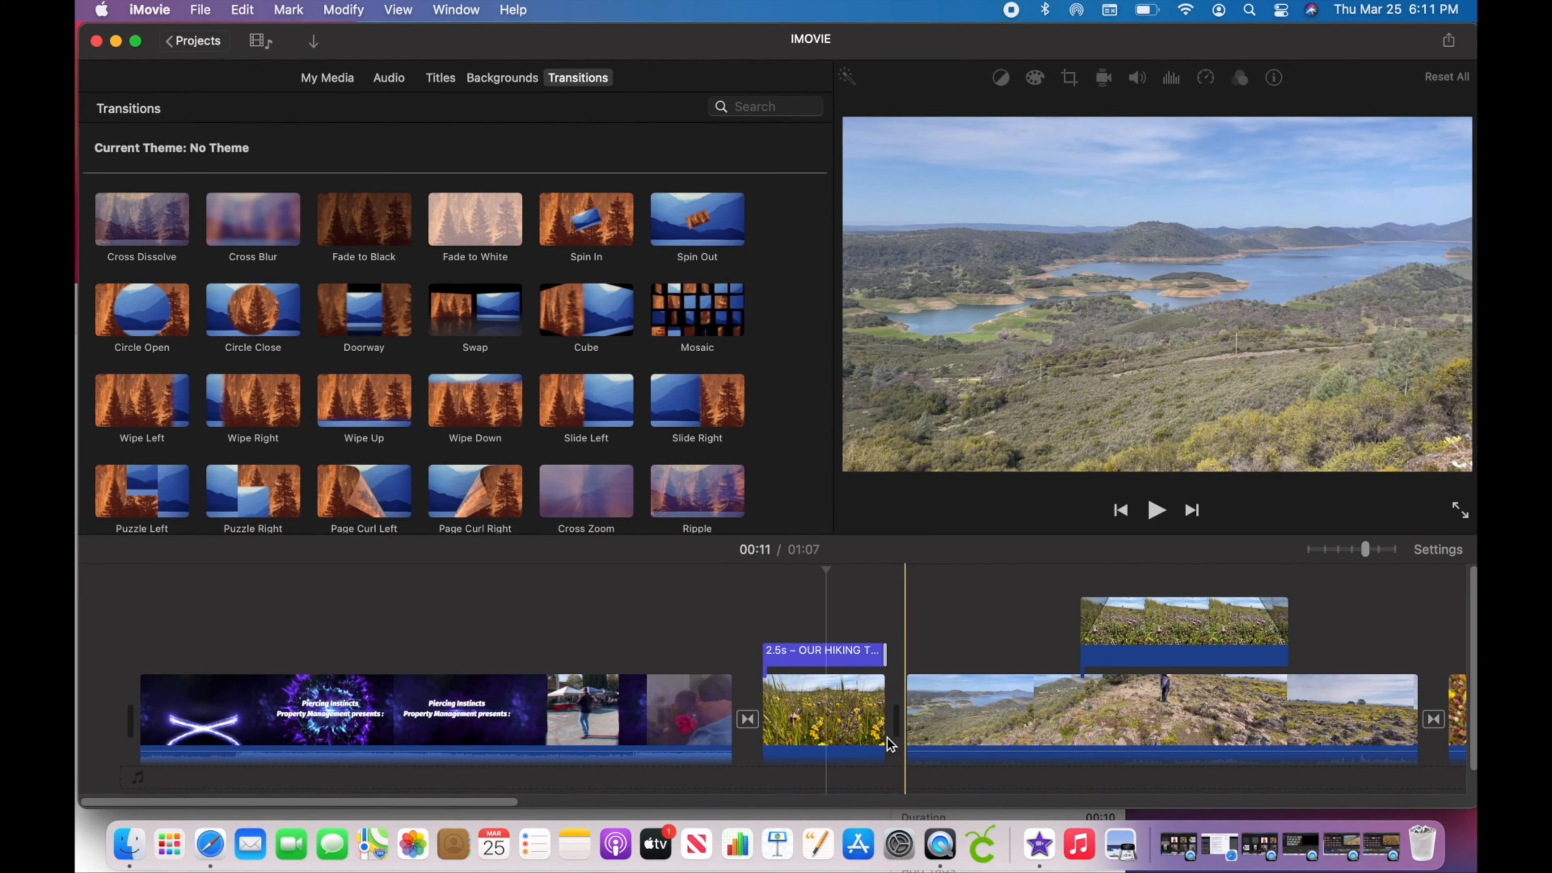
left_click_drag(859, 601, 859, 670)
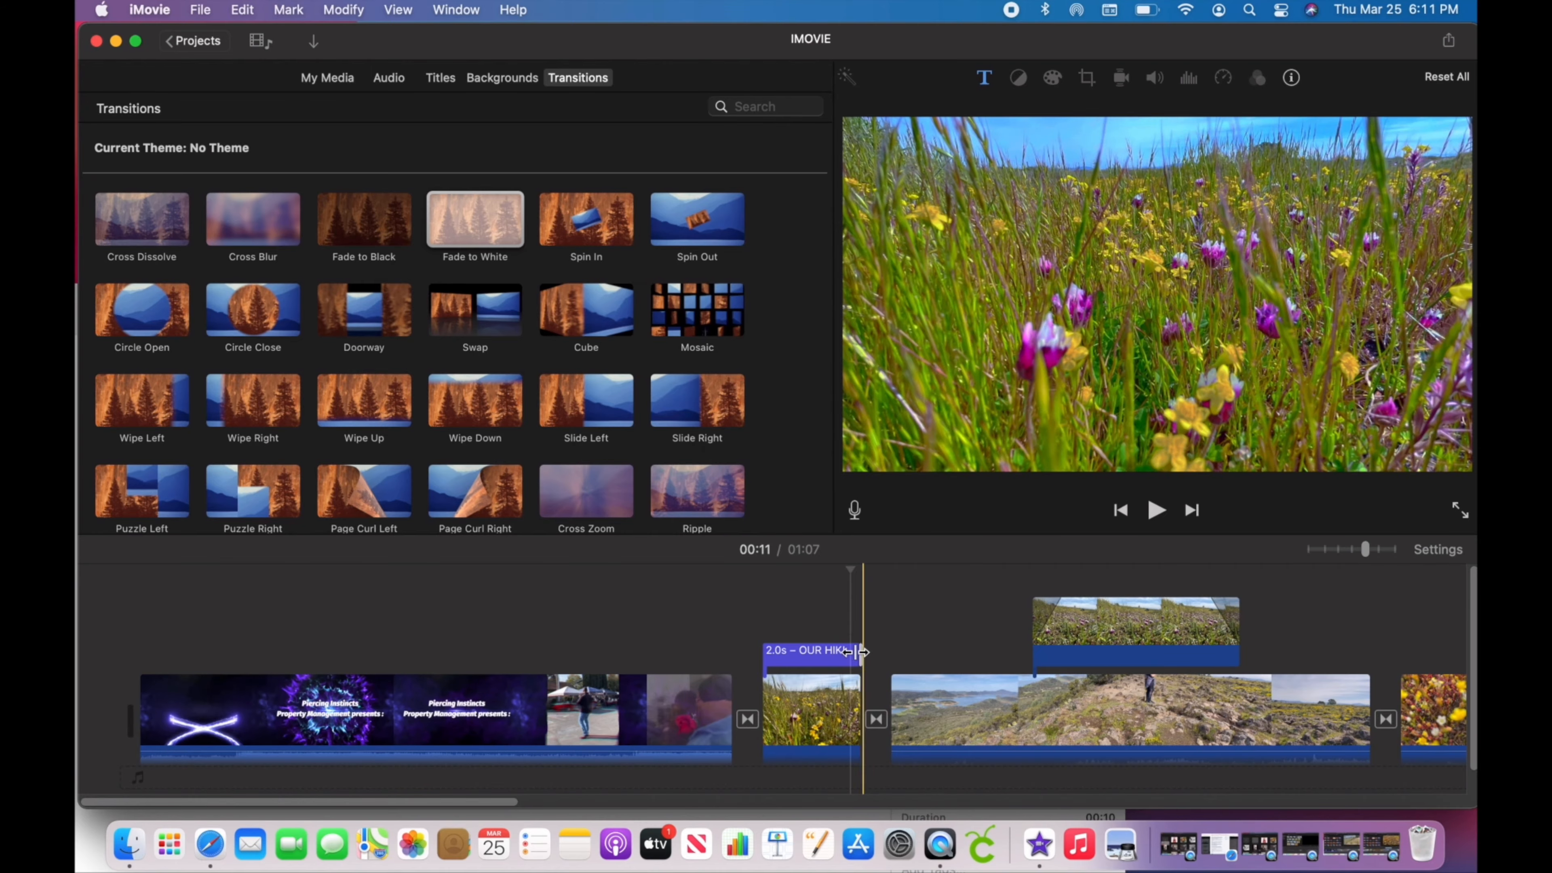
key("space")
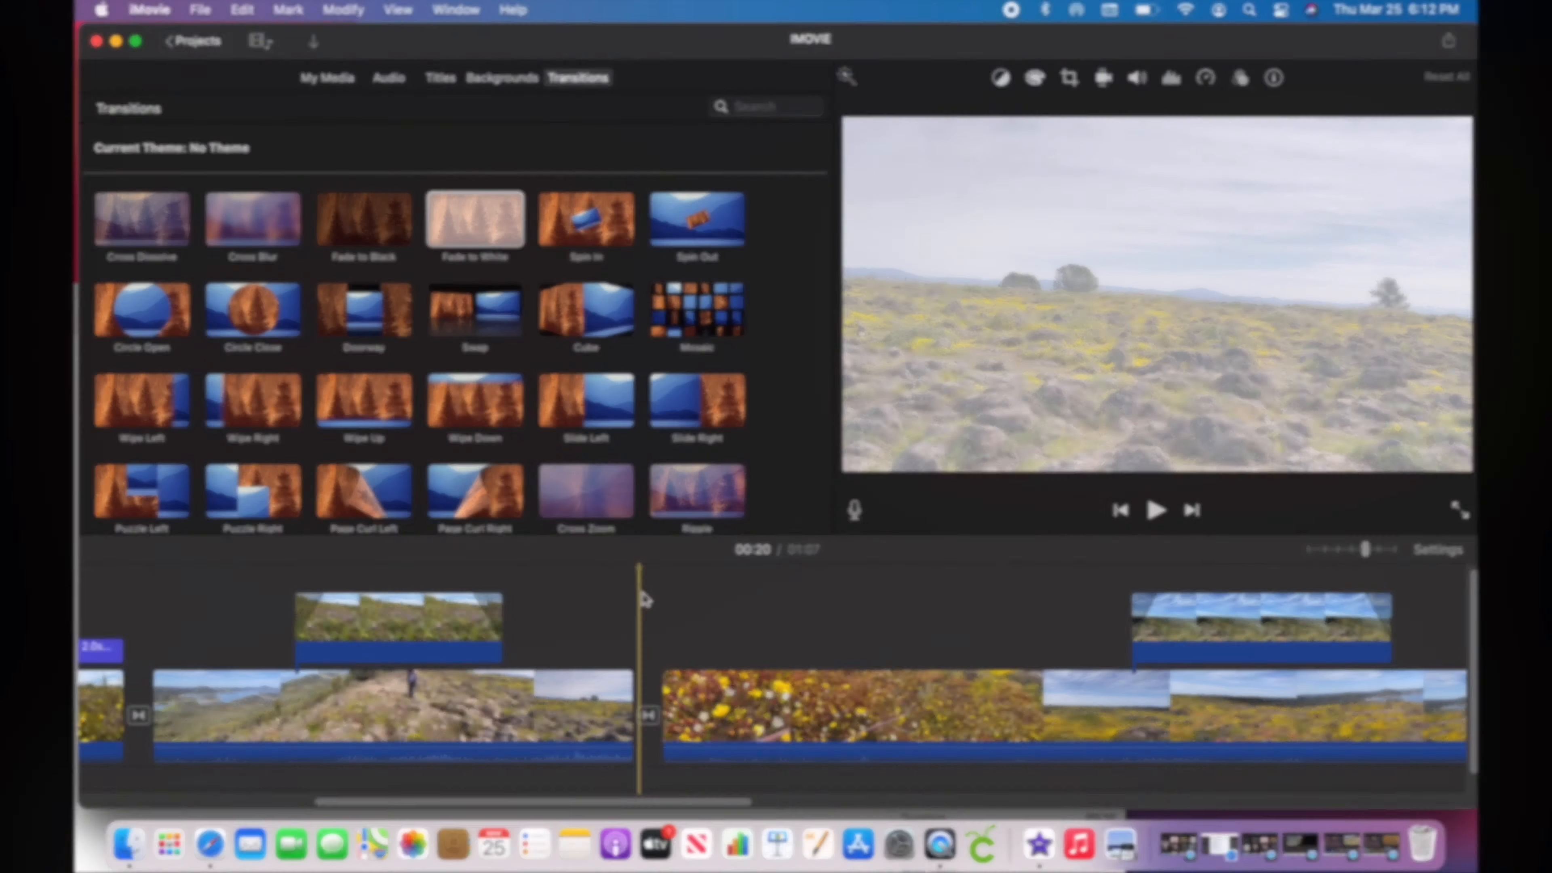
Step: Play through the red-and-yellow flower clip and try the valley-view photo as a cutaway above its early part
key("space")
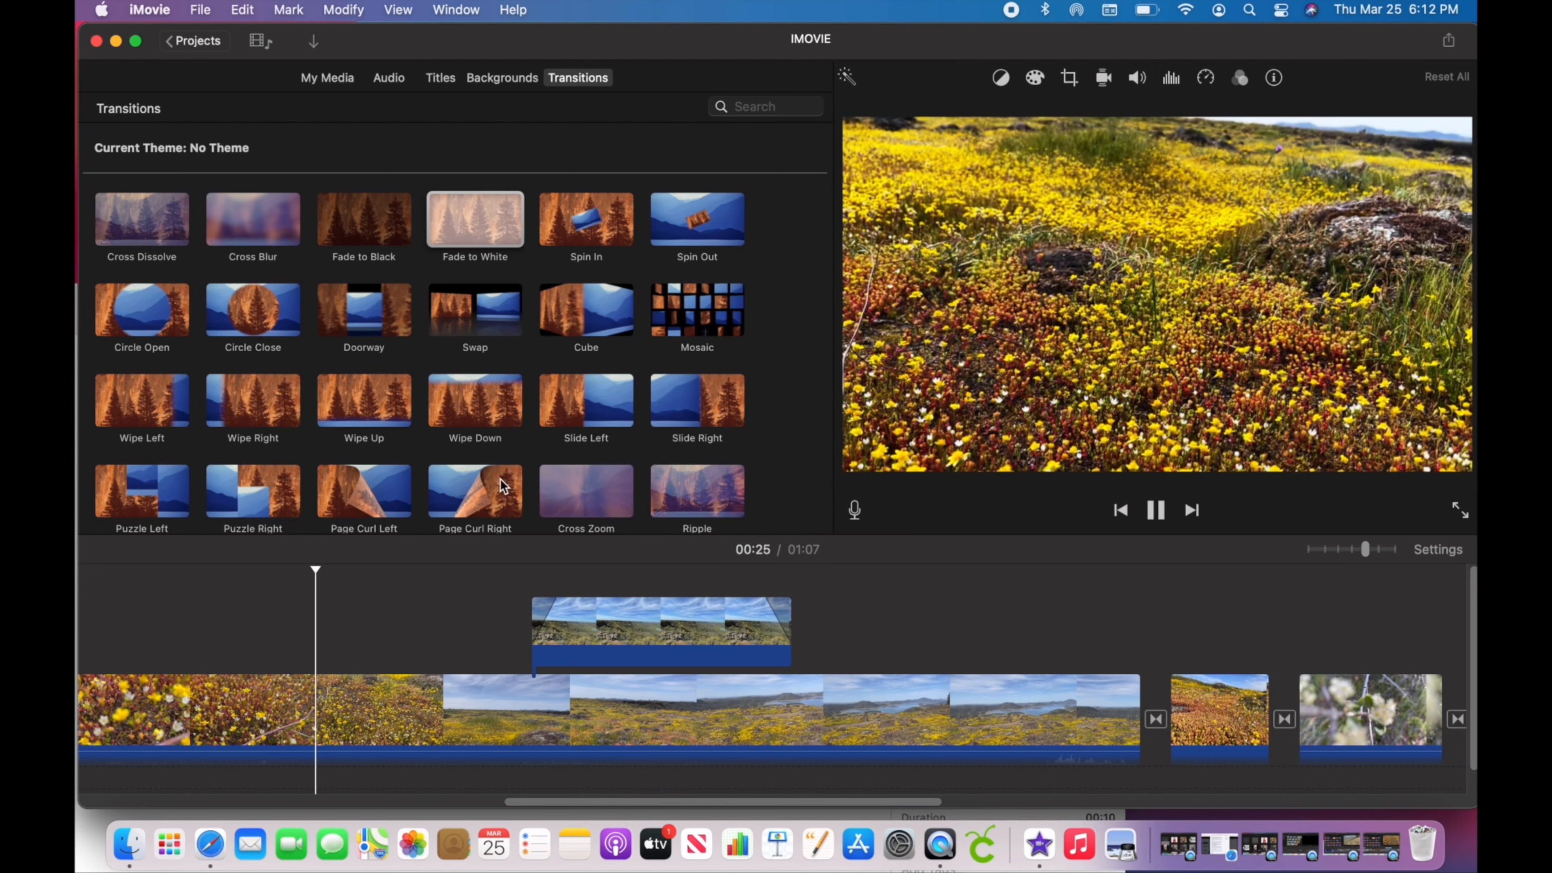
left_click(337, 78)
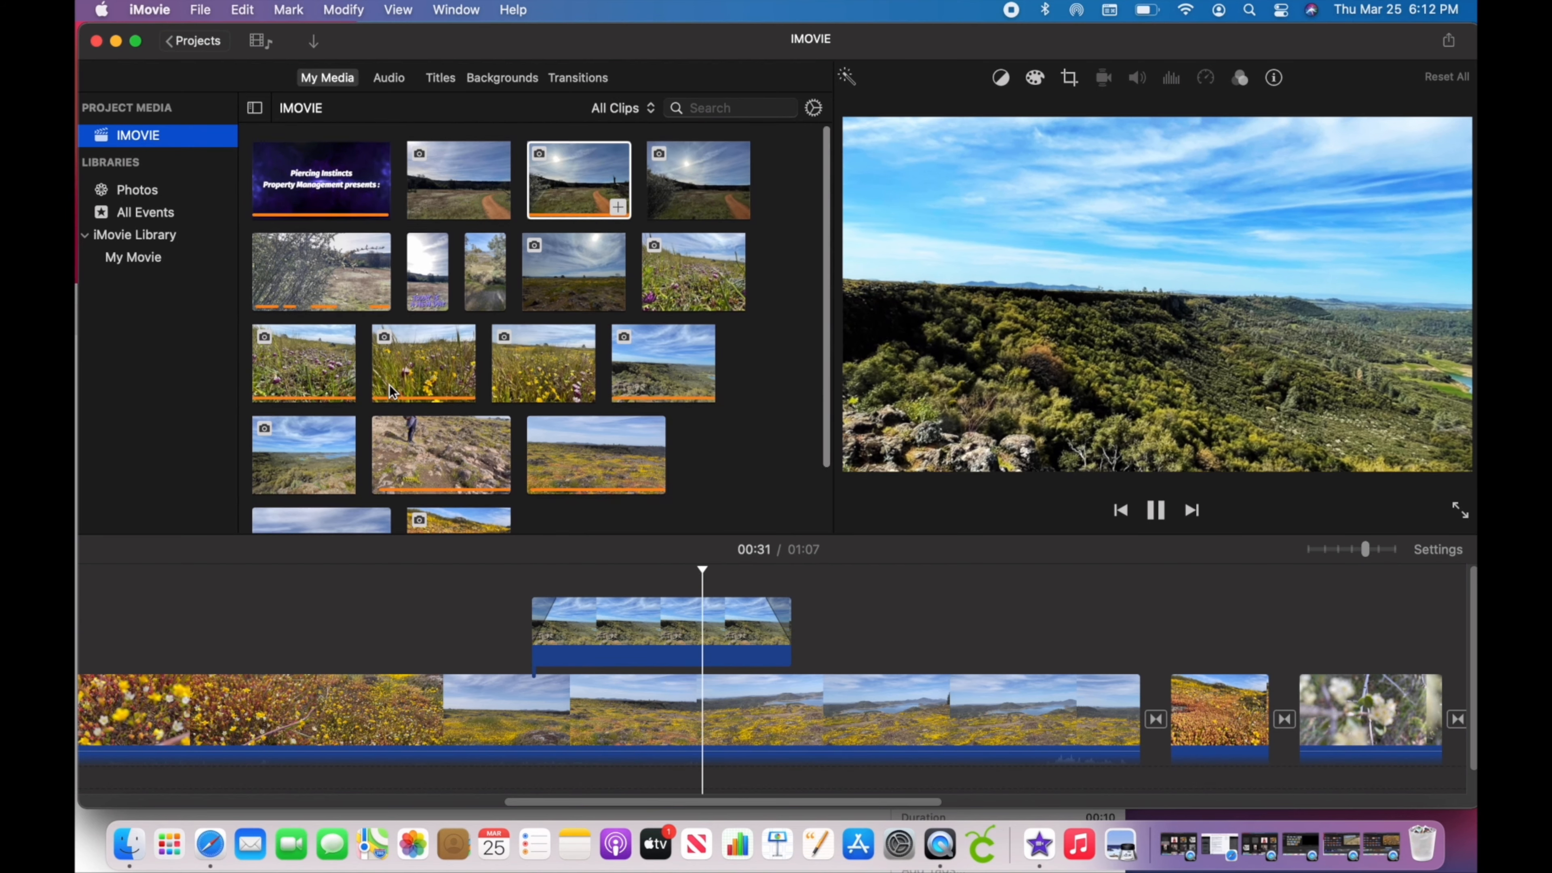
scroll(390, 385, "down", 3)
left_click_drag(316, 380, 177, 605)
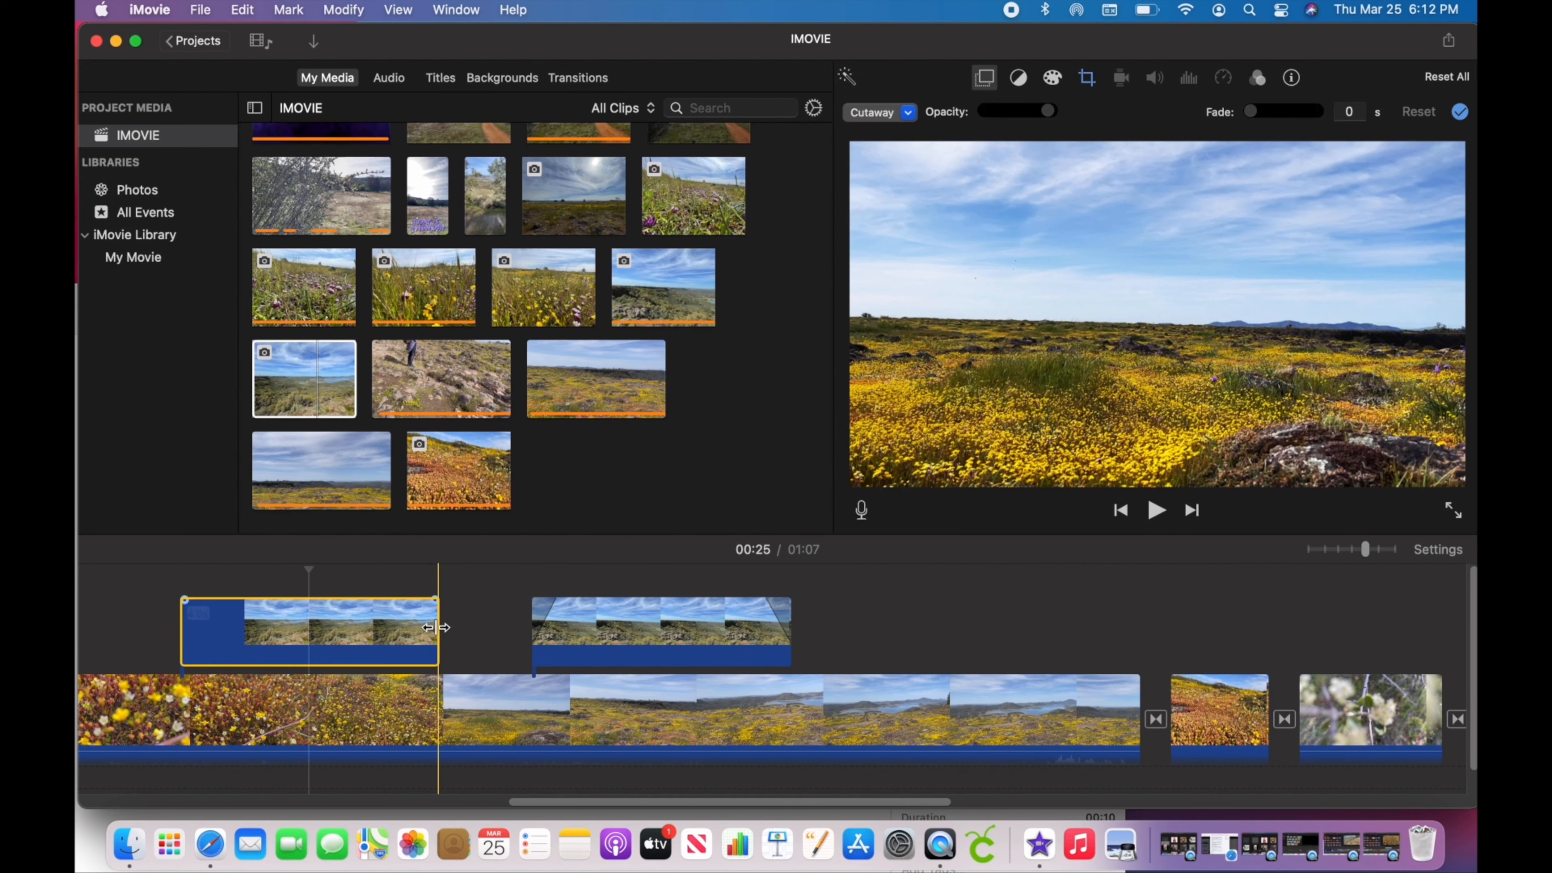
left_click_drag(353, 619, 303, 621)
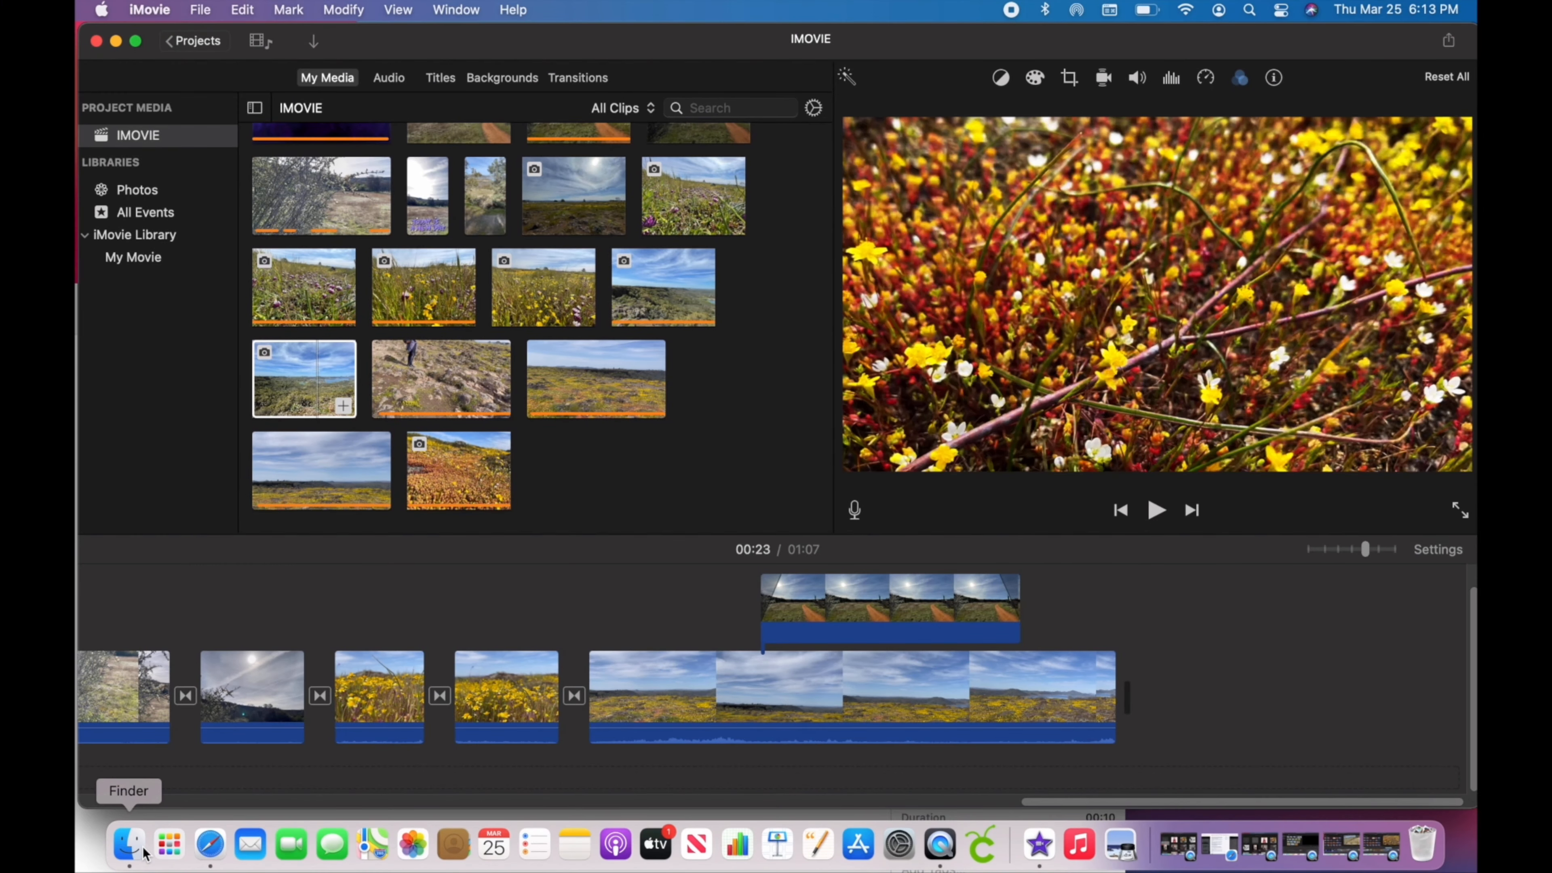
Step: Switch to Finder and import OUTRO 1.MOV from the CLIPS FROM VLOG STAR folder into the iMovie project media
left_click(145, 850)
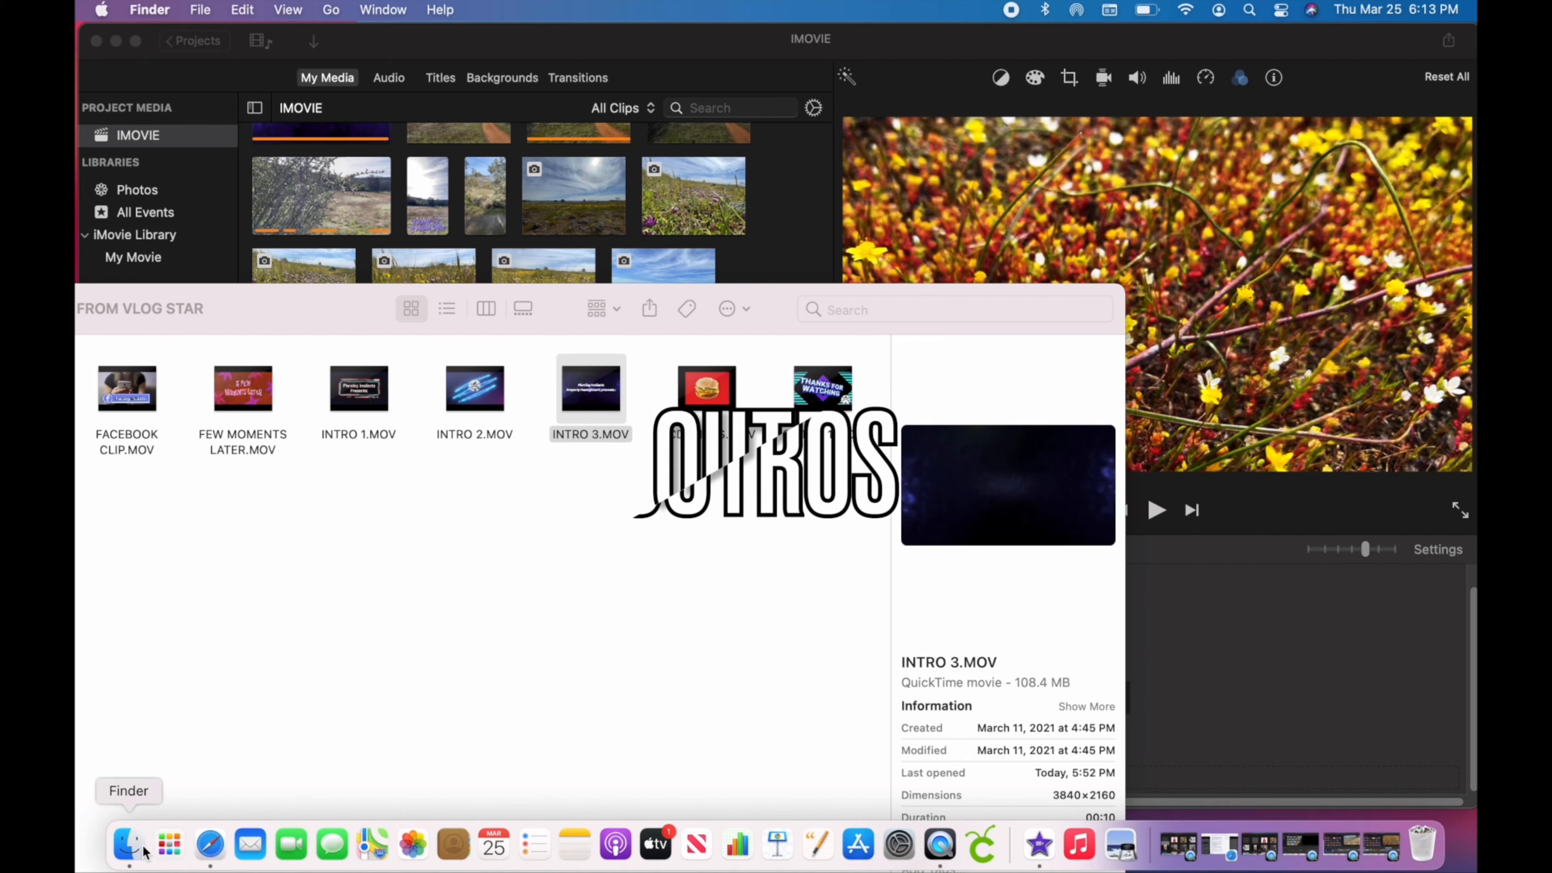
left_click_drag(335, 322, 565, 290)
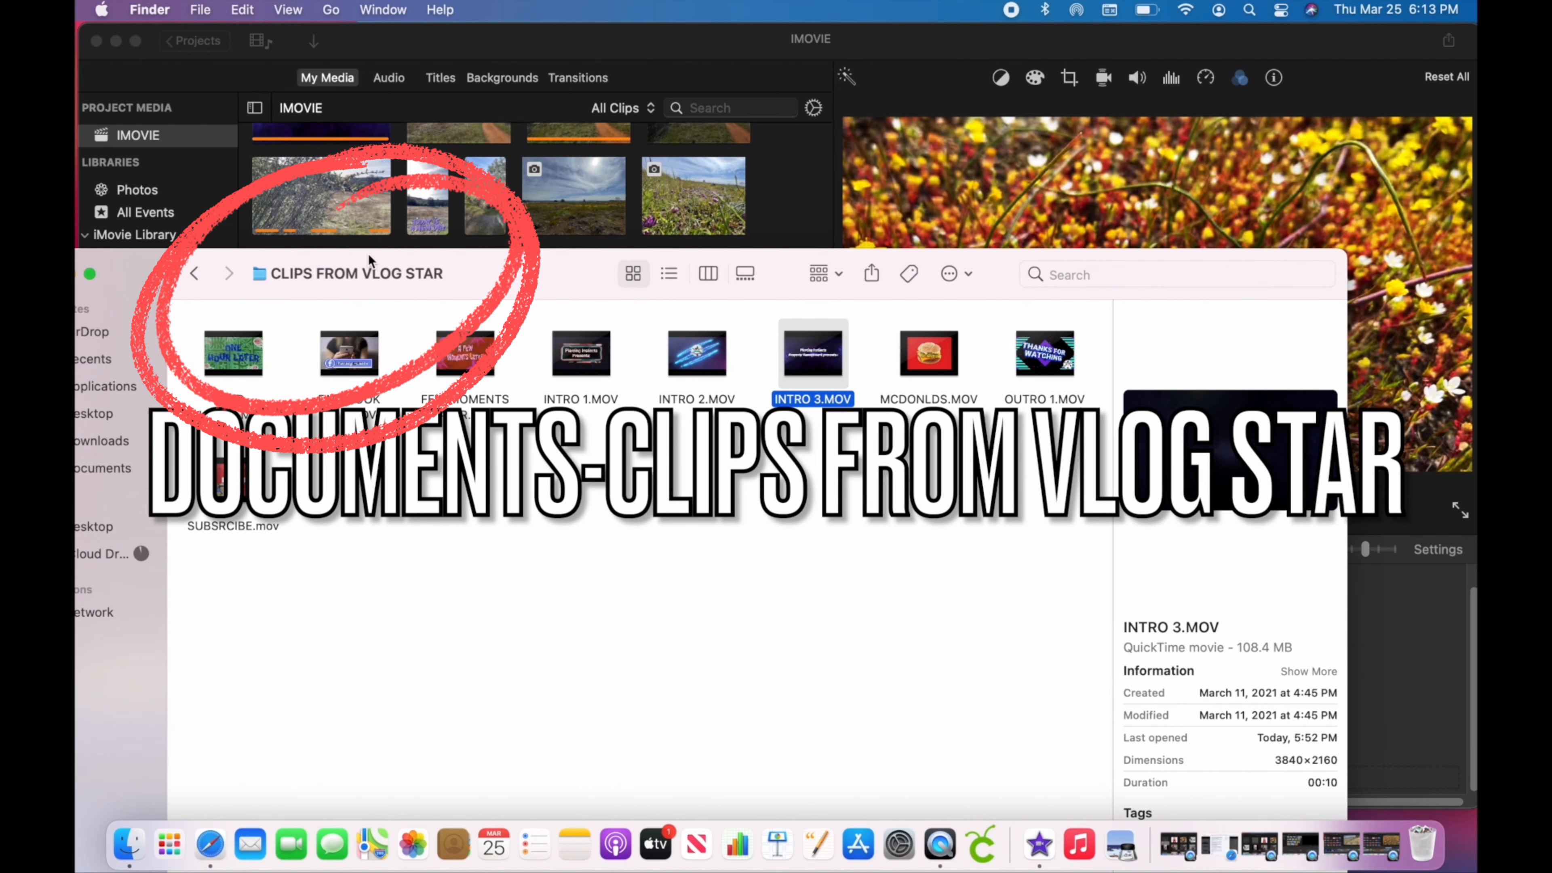
mouse_move(958, 366)
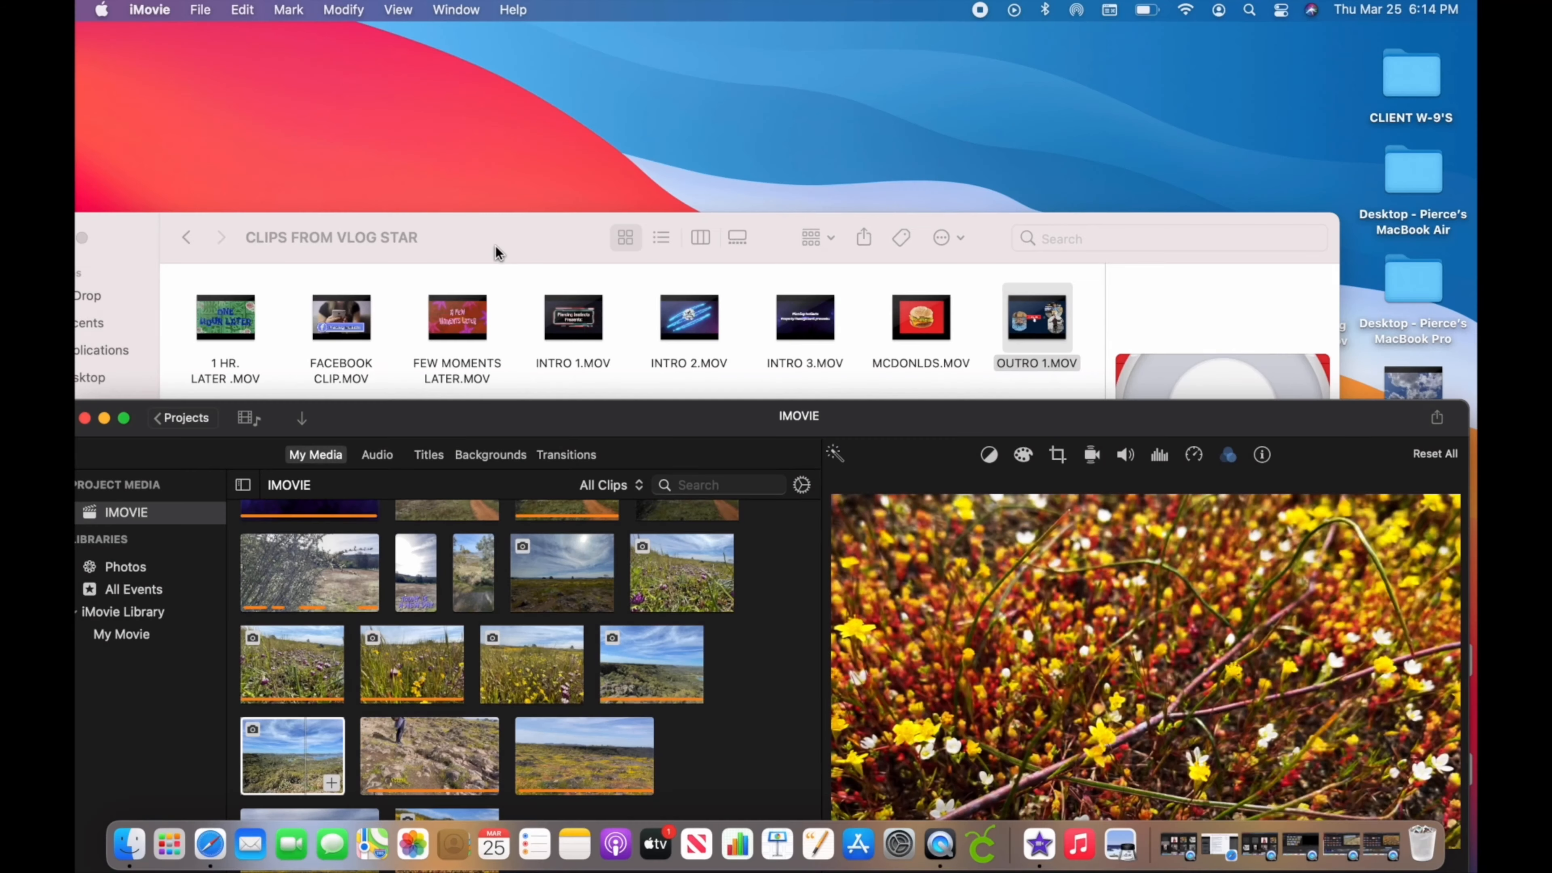
left_click_drag(496, 247, 549, 86)
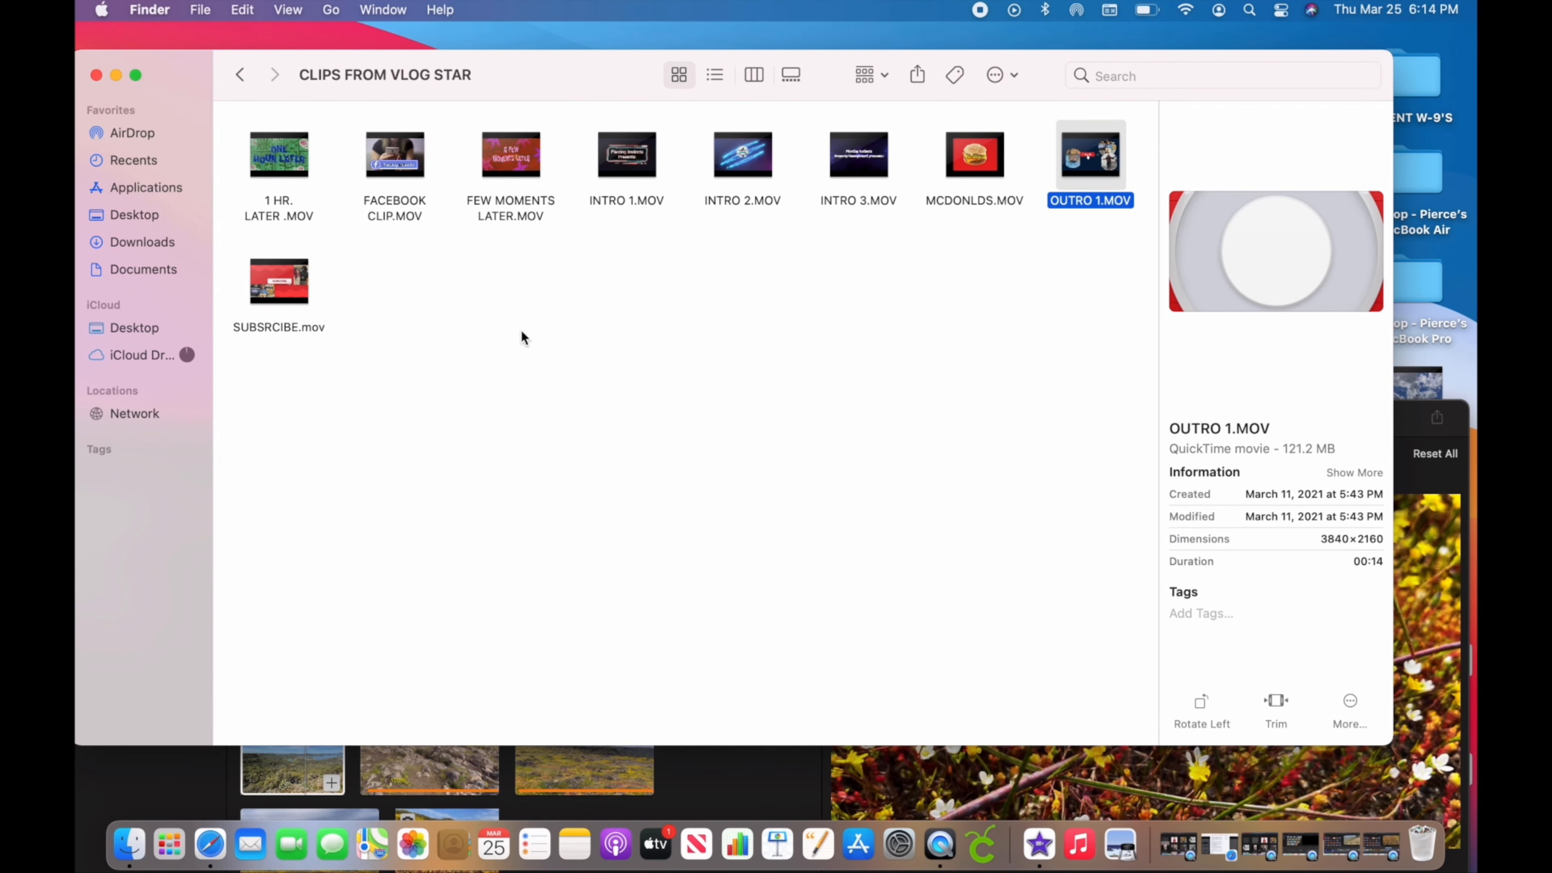
left_click(684, 755)
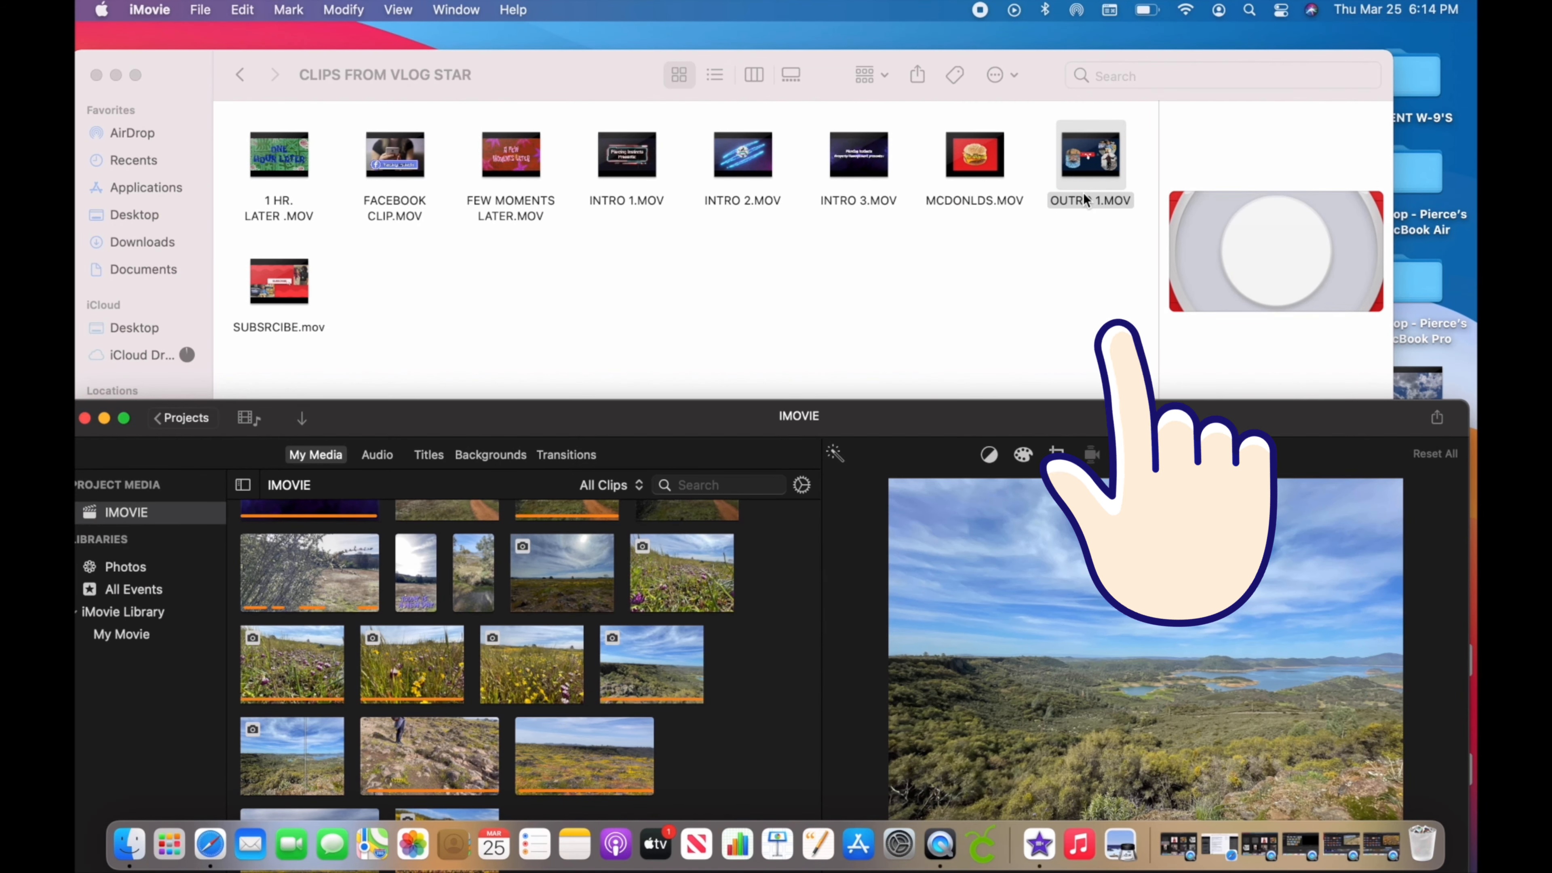
left_click_drag(1091, 156, 686, 548)
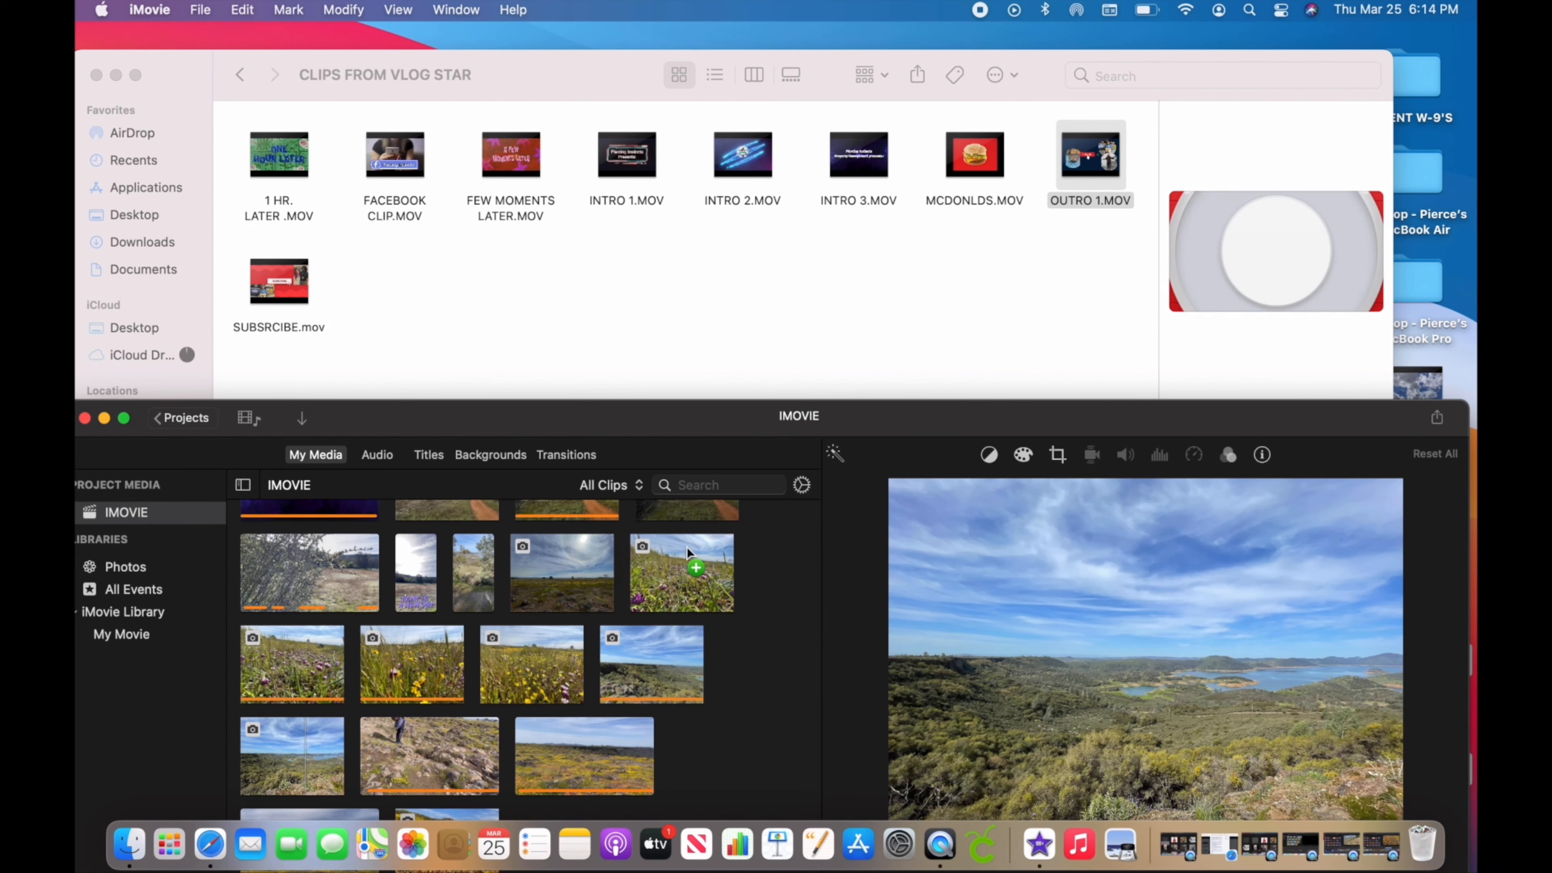
left_click_drag(721, 455, 732, 72)
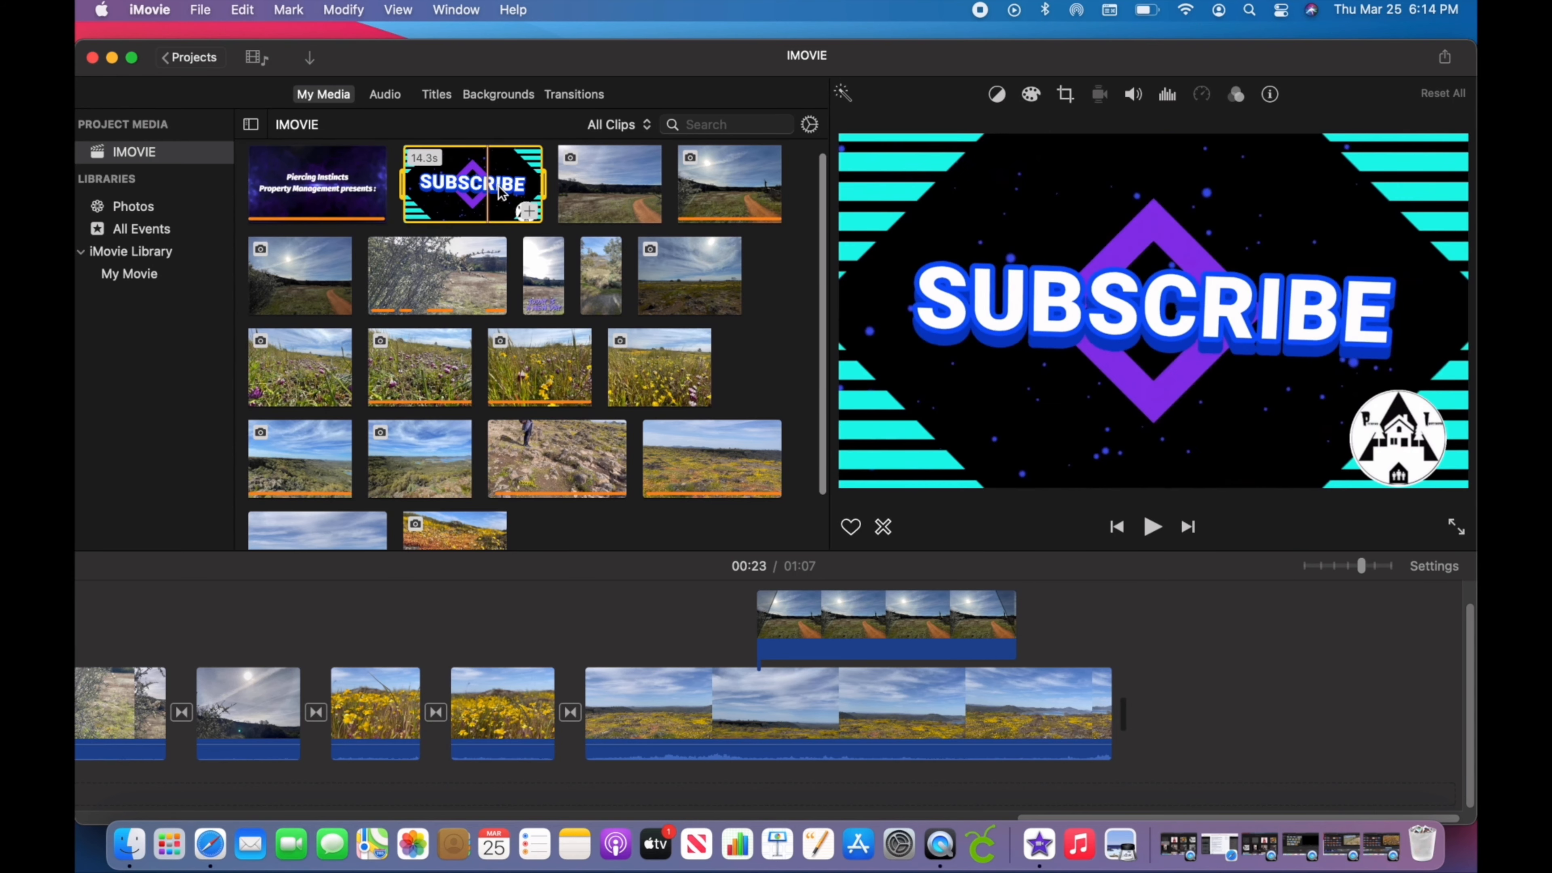
Step: Append the outro clip to the end of the timeline and add a Swap transition between the last field clip and the outro
left_click(524, 210)
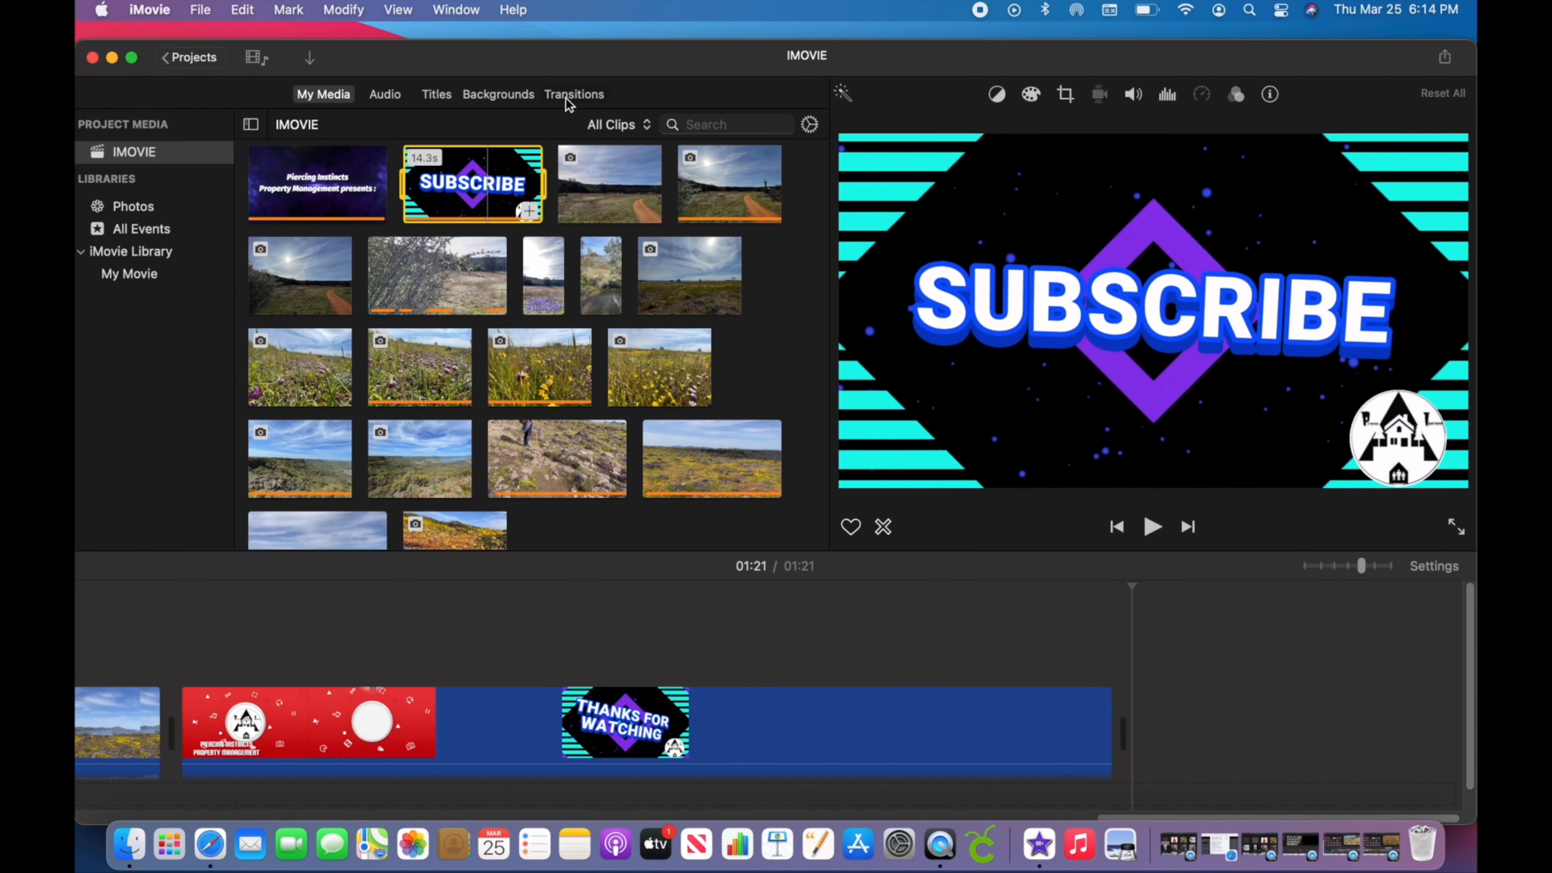
left_click(567, 98)
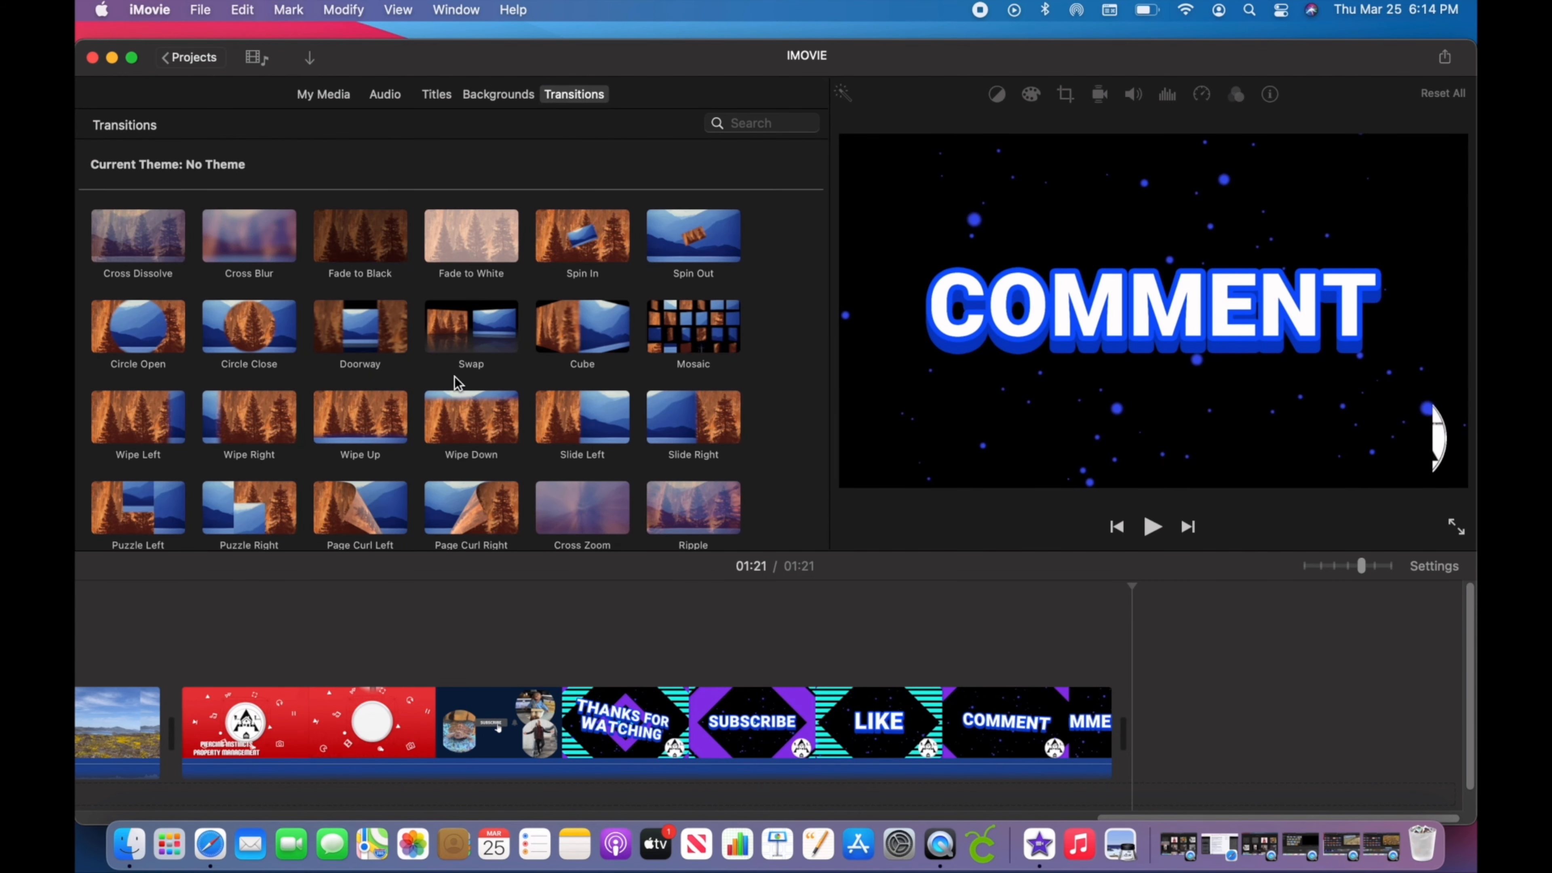
left_click_drag(499, 340, 128, 704)
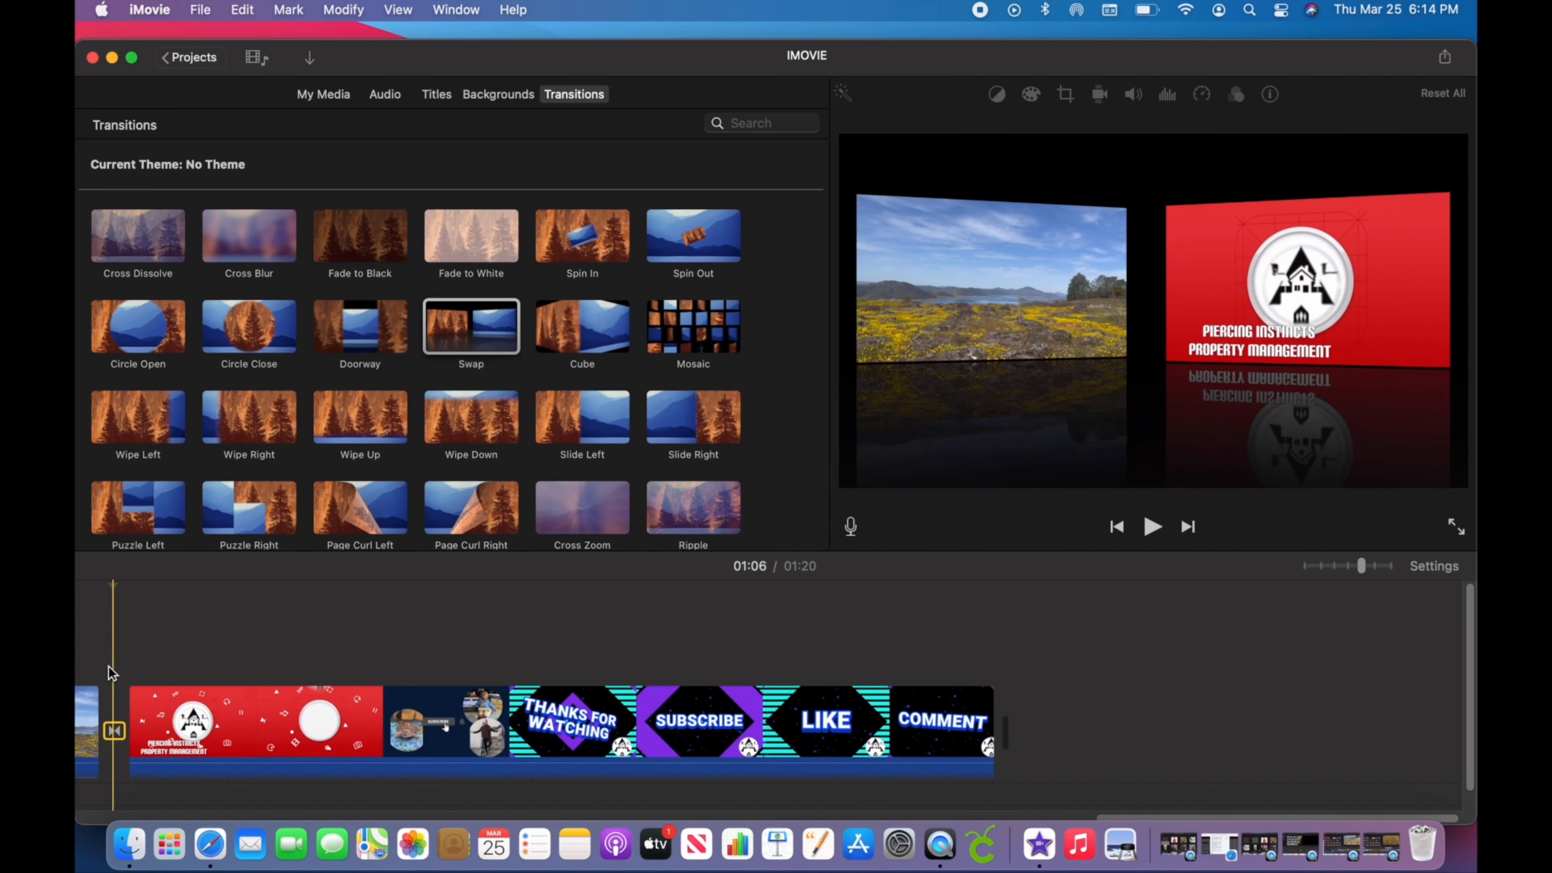
Step: Move the dirt-path cutaway earlier above the last field clip and play the ending through the outro
scroll(108, 665, "left", 6)
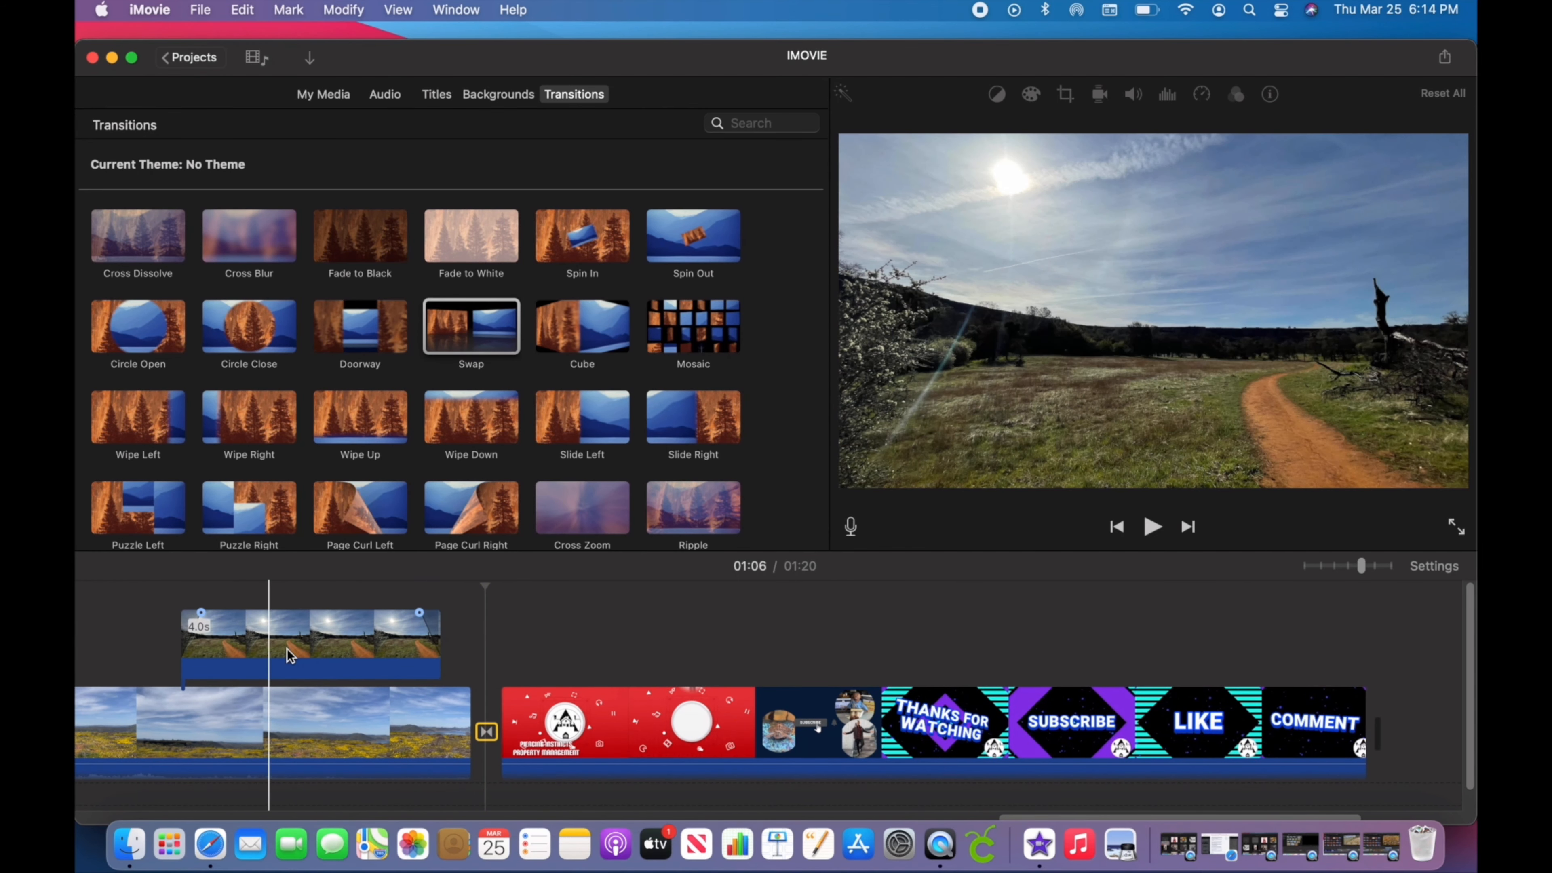
left_click(300, 648)
left_click_drag(299, 648, 201, 638)
scroll(171, 658, "left", 6)
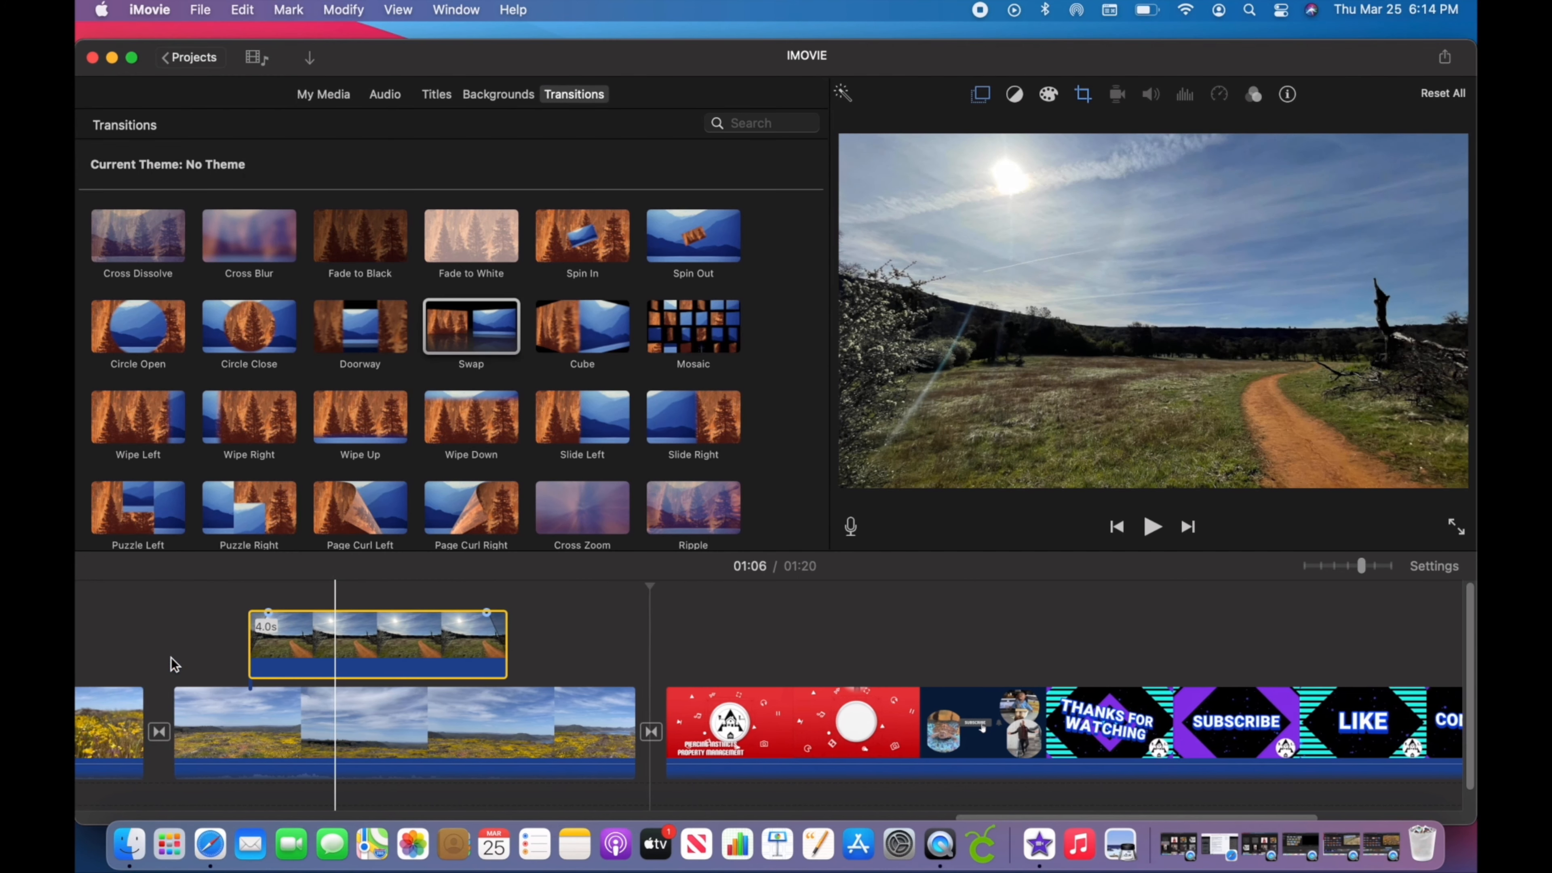
left_click(140, 644)
key("space")
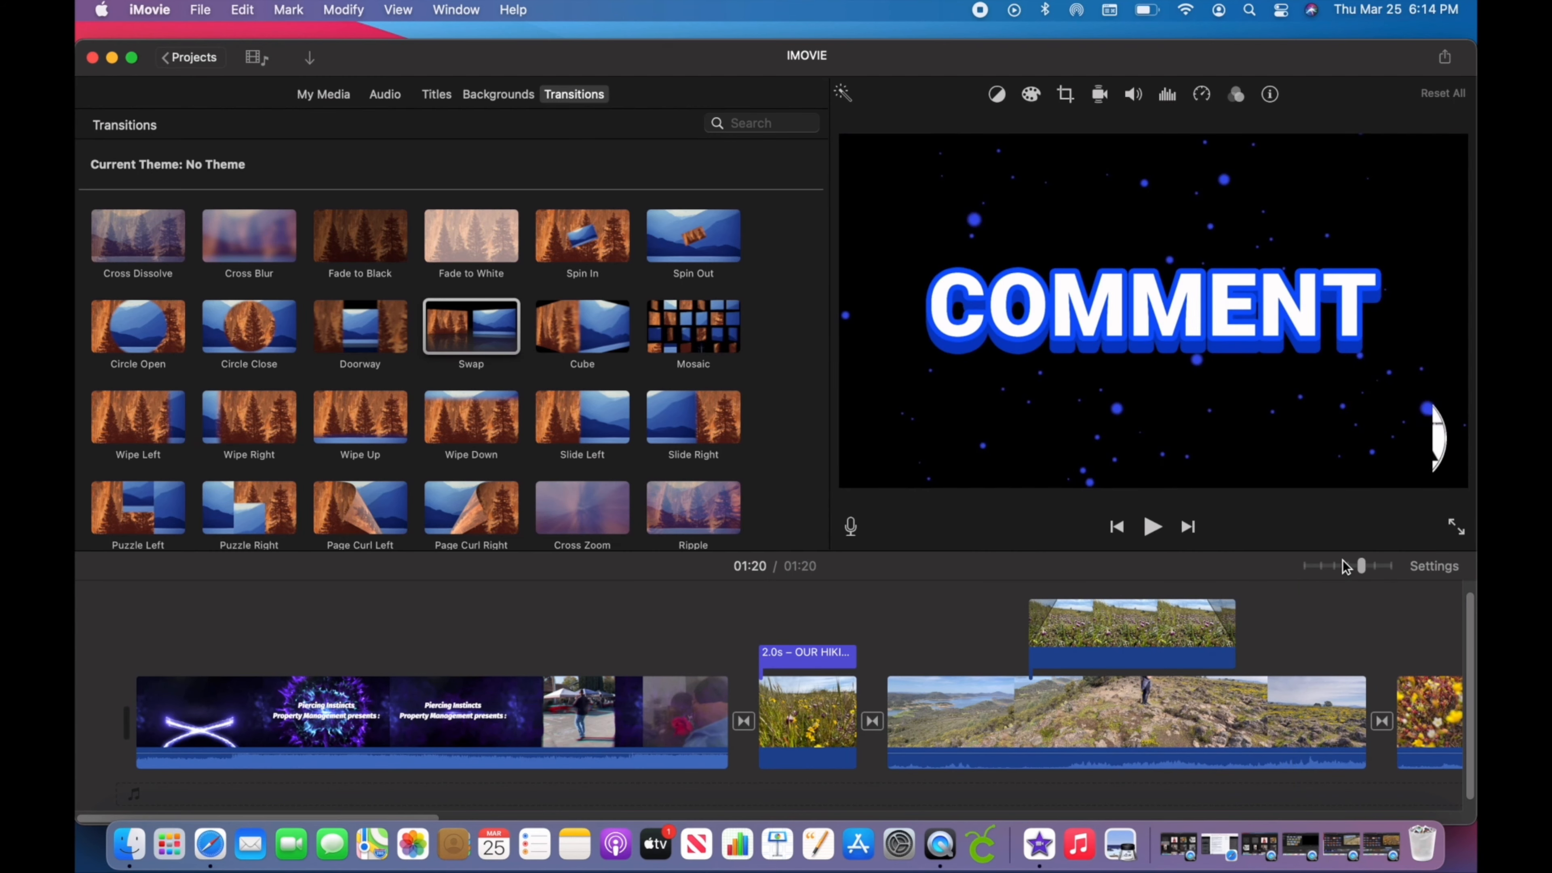
left_click_drag(1343, 563, 1304, 569)
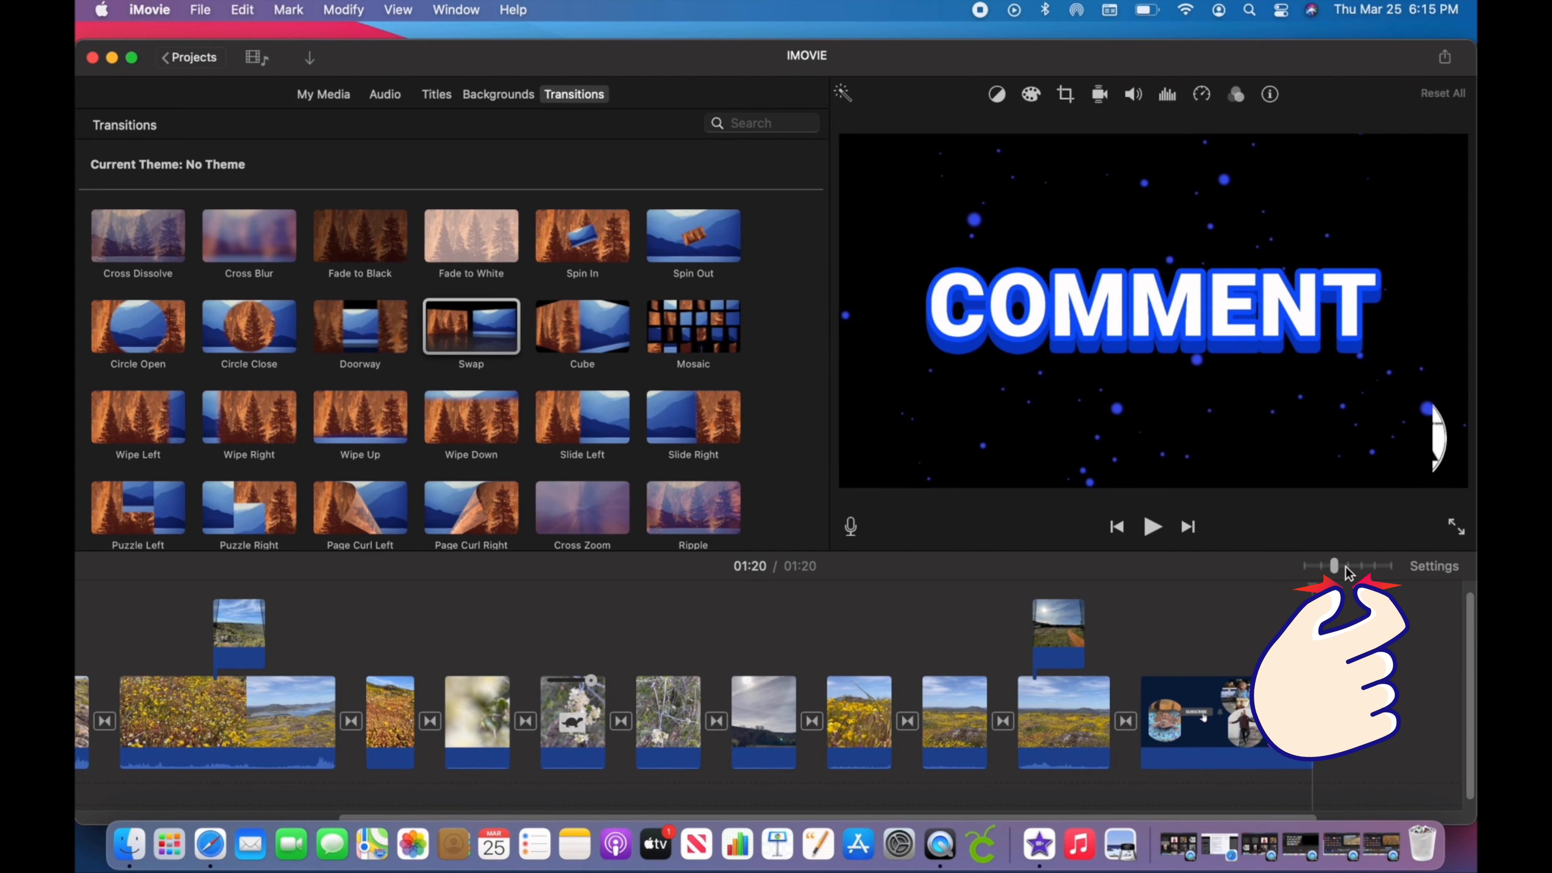
mouse_move(1347, 567)
left_mouse_down()
mouse_move(1386, 566)
mouse_move(1360, 572)
left_mouse_up()
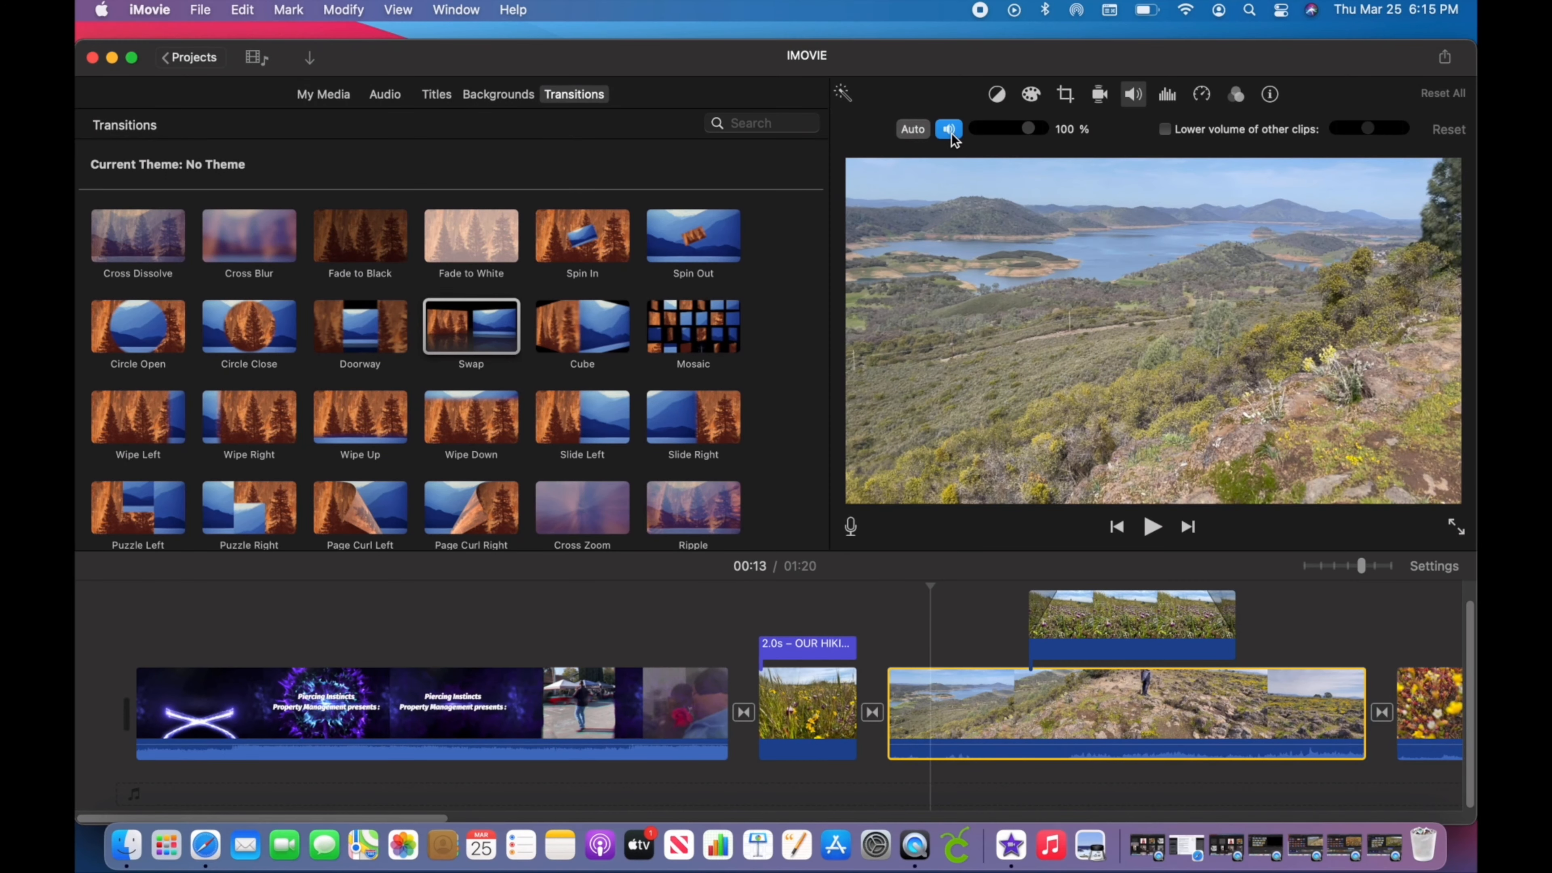
Step: Try muting the lake-view clip, adjust its volume to 82%, and check the audio tracks of the bush and sun clips
left_click(950, 131)
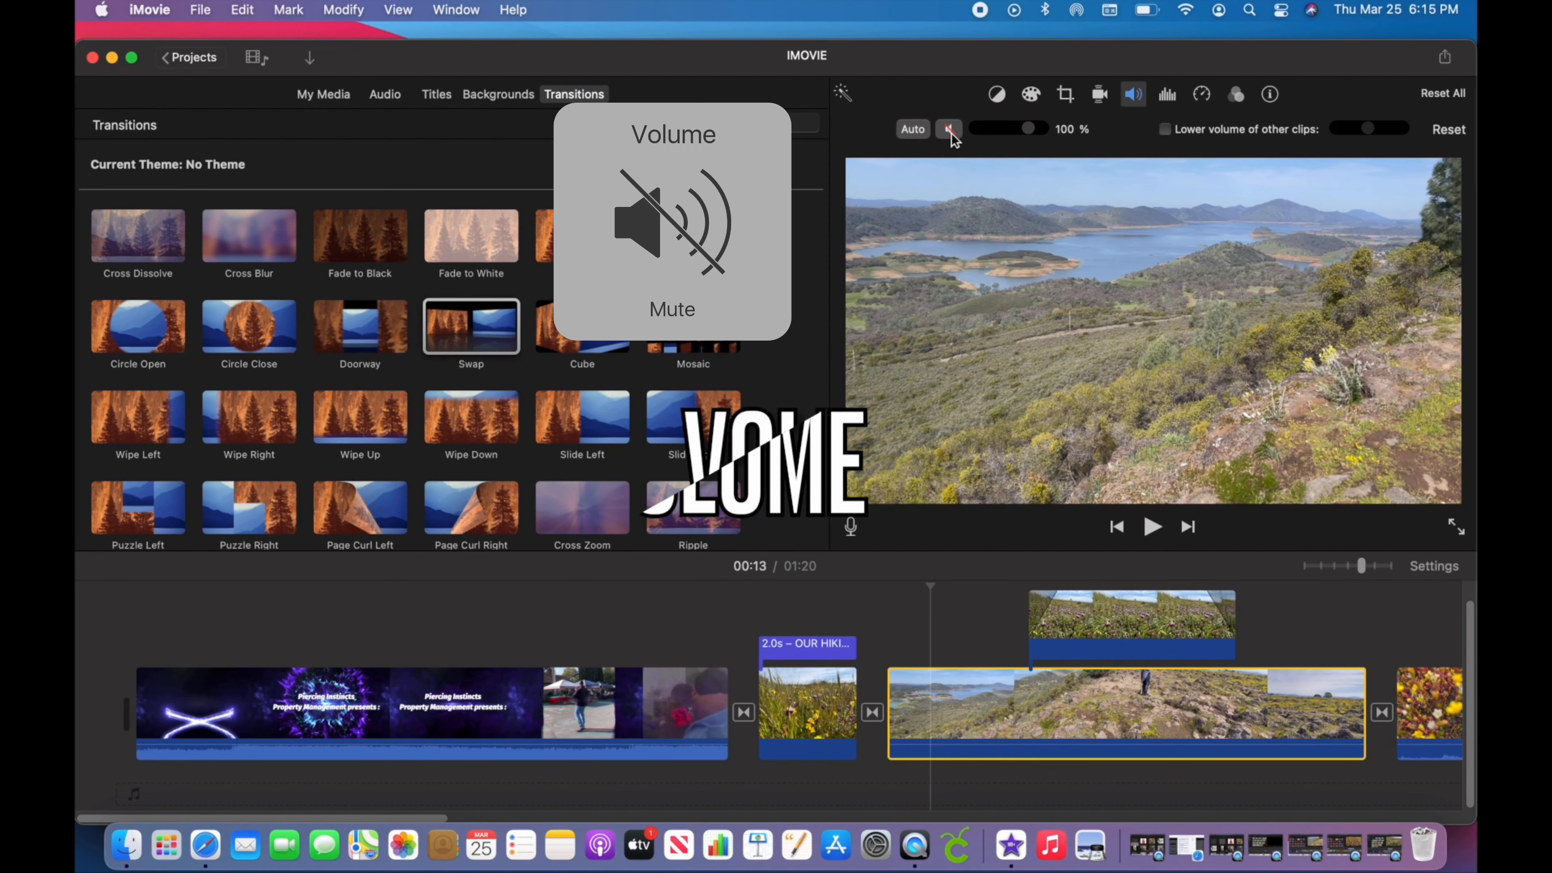
left_click_drag(986, 131, 1023, 139)
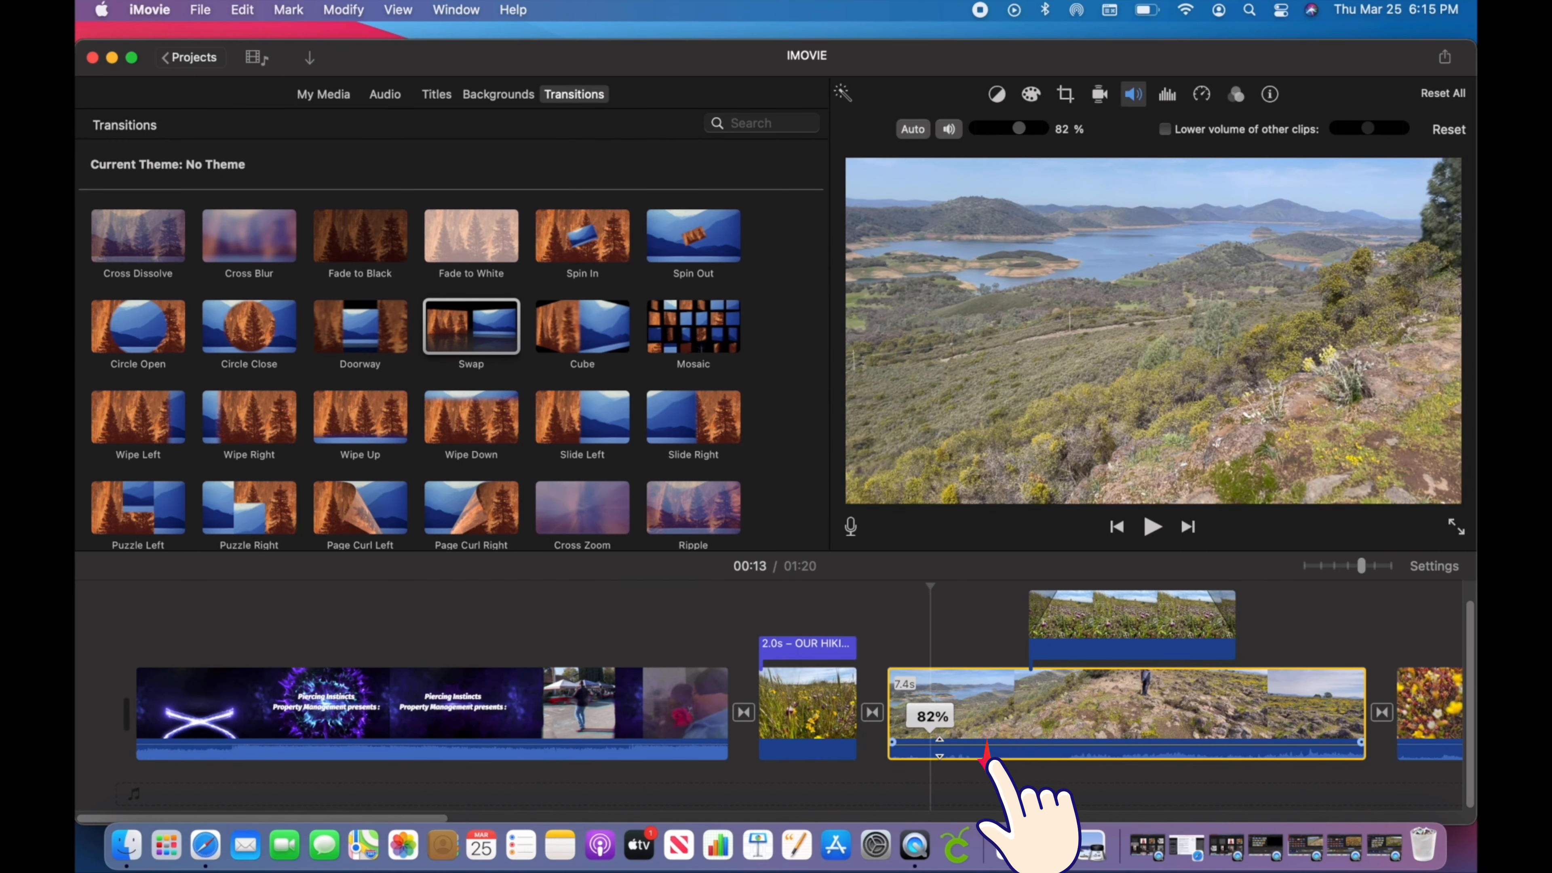
left_click_drag(986, 741, 997, 673)
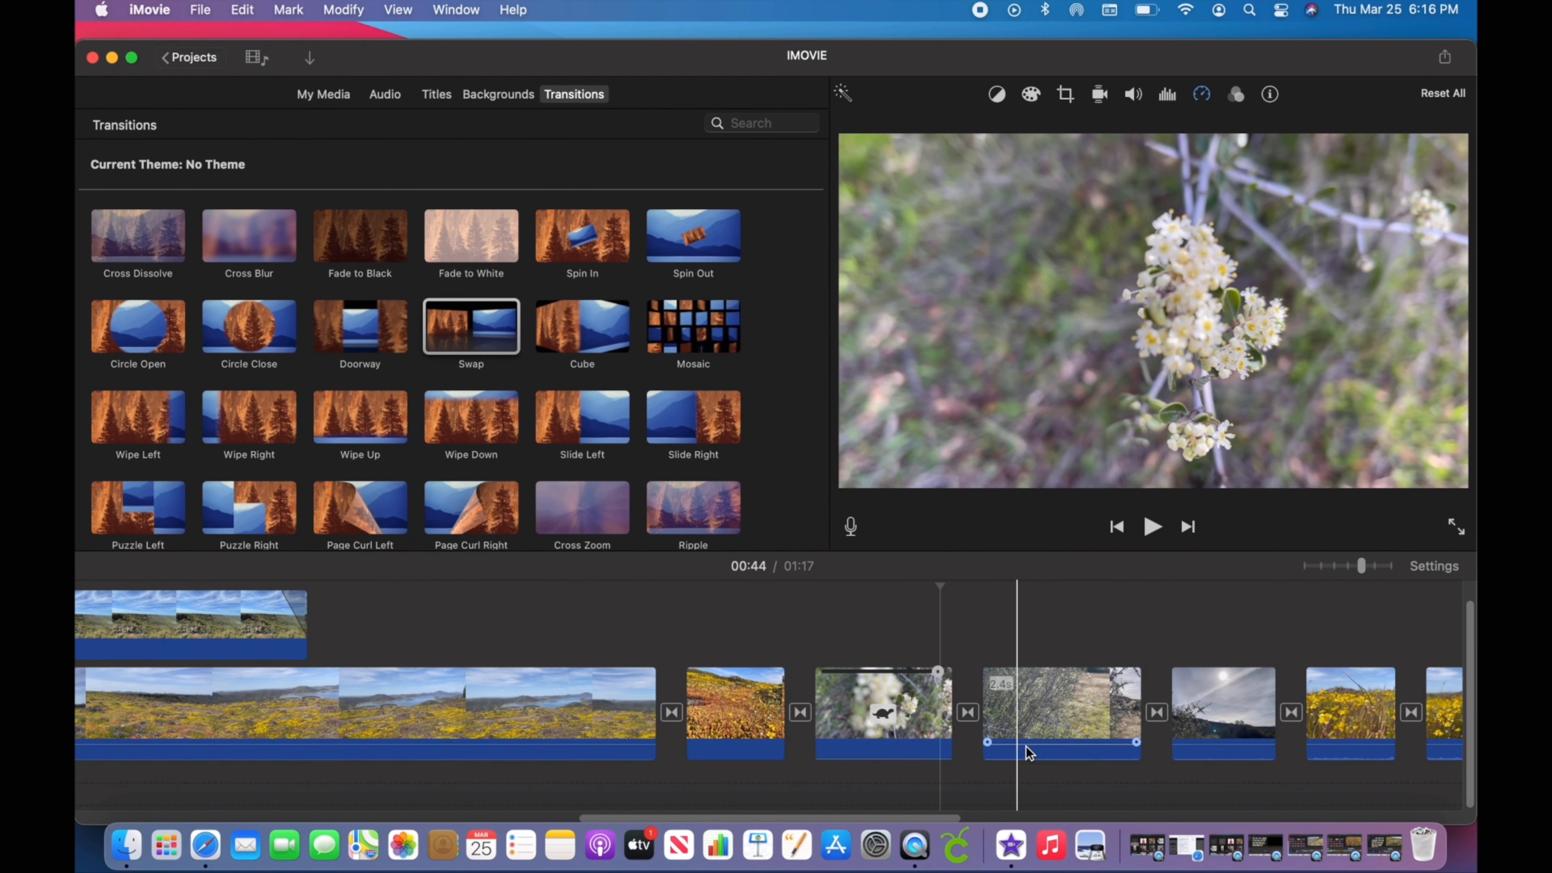
left_click(1082, 749)
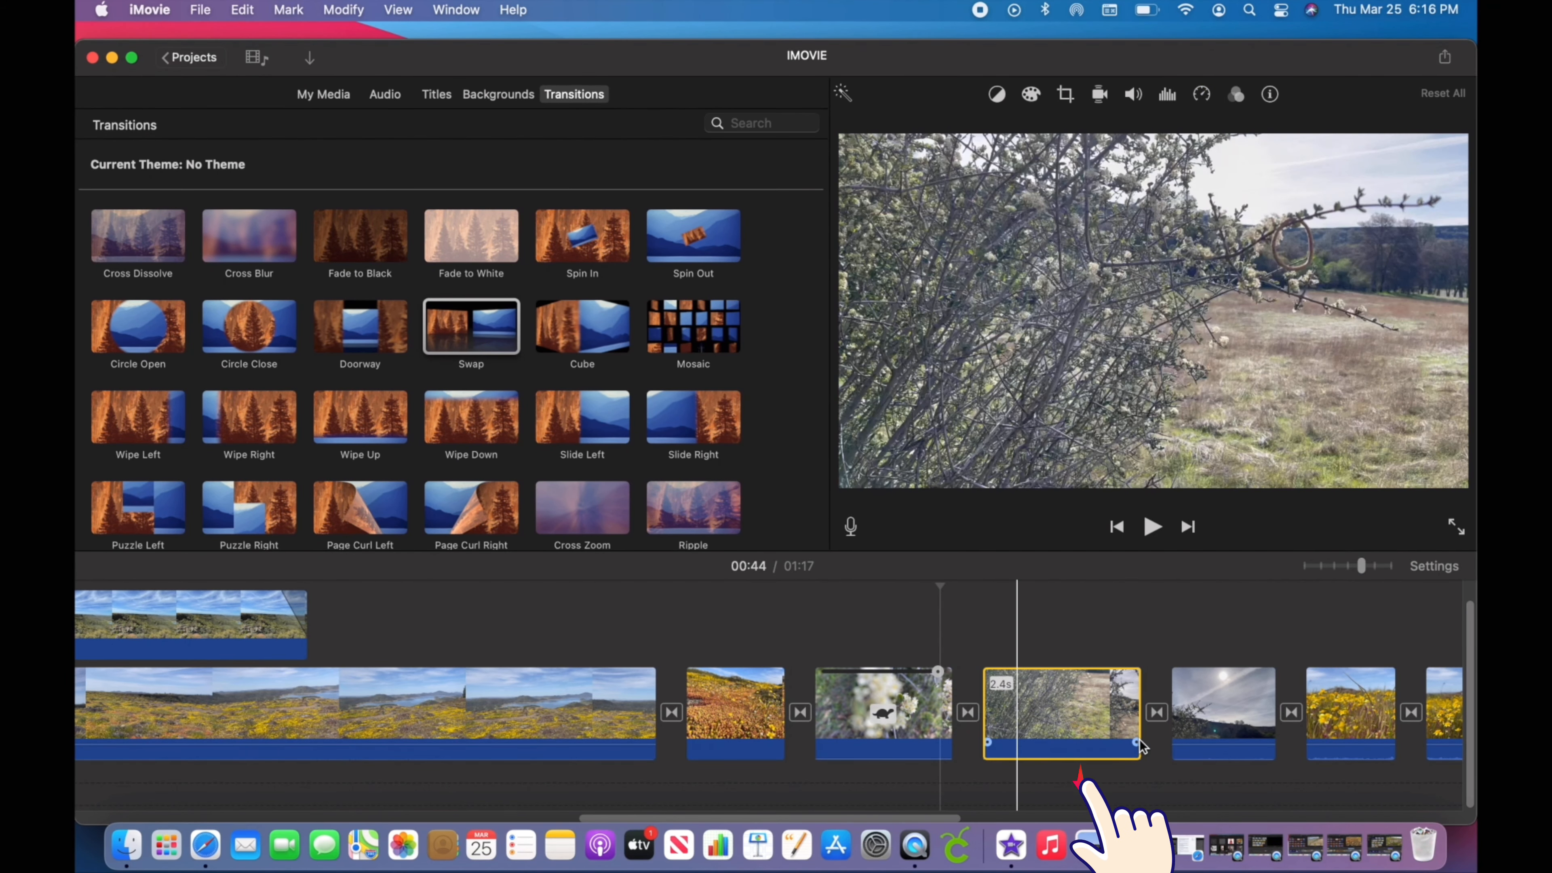
left_click(1200, 746)
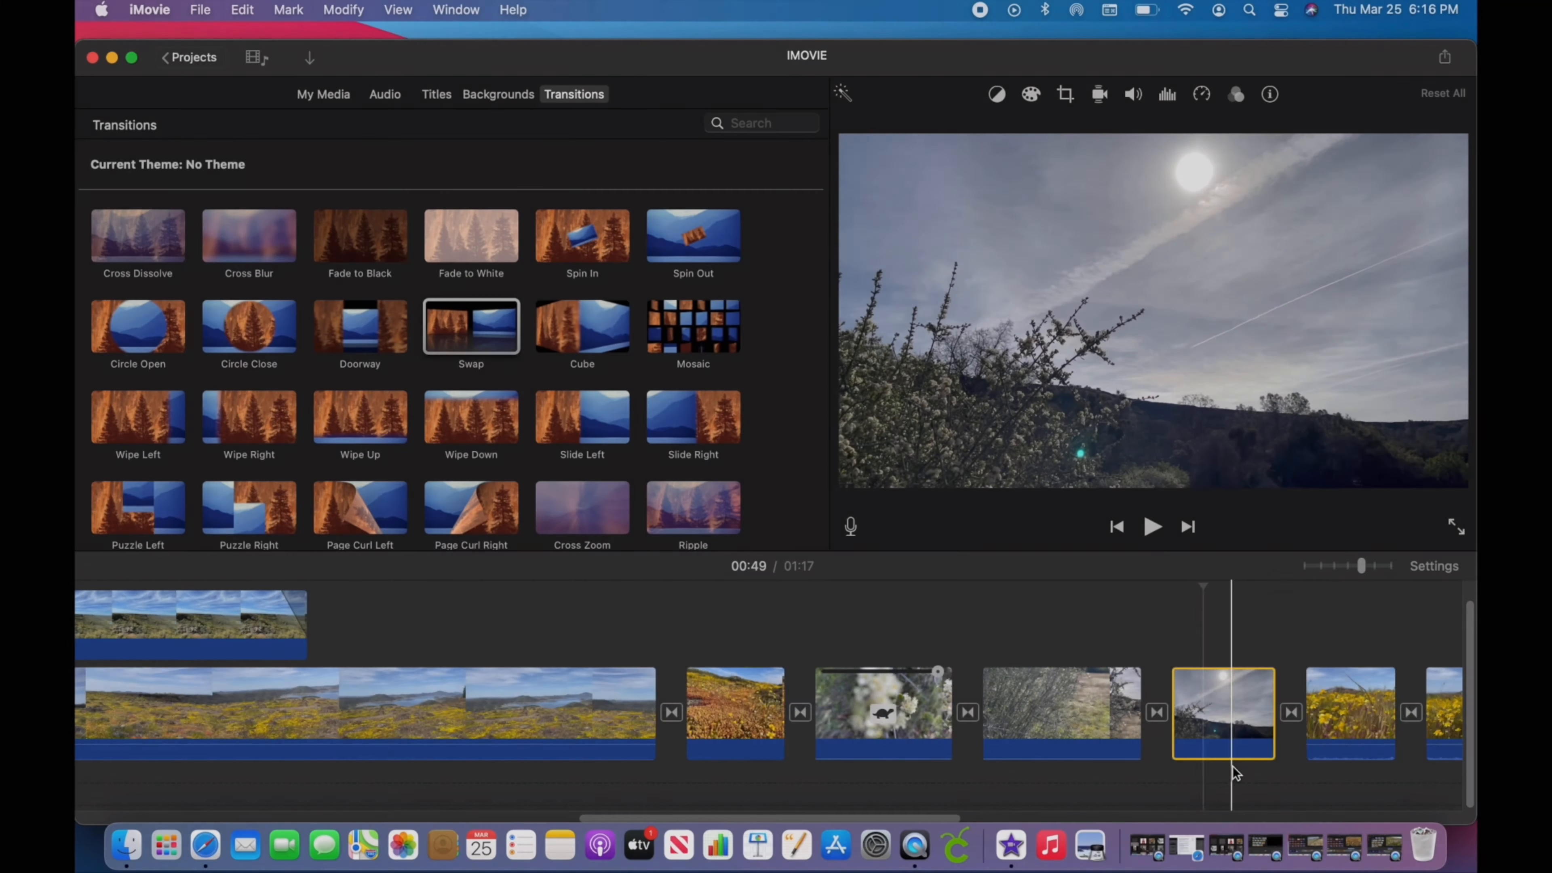
Step: Detach the audio from the first yellow-flower clip after the sun clip and move it beneath the earlier yellow-field lake clip
scroll(1081, 728, "right", 5)
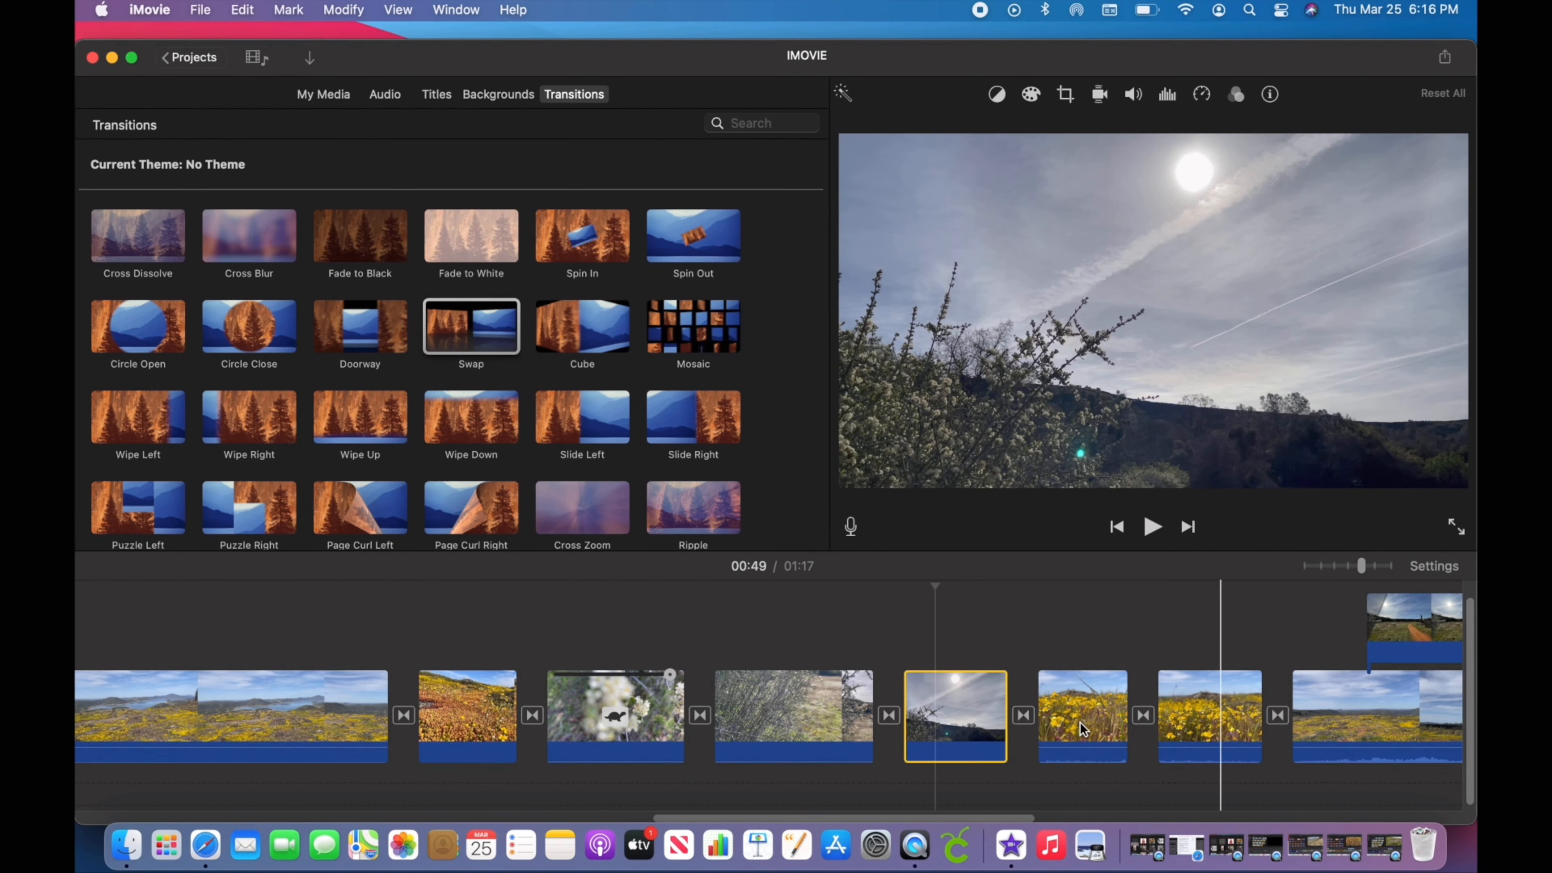
right_click(1070, 709)
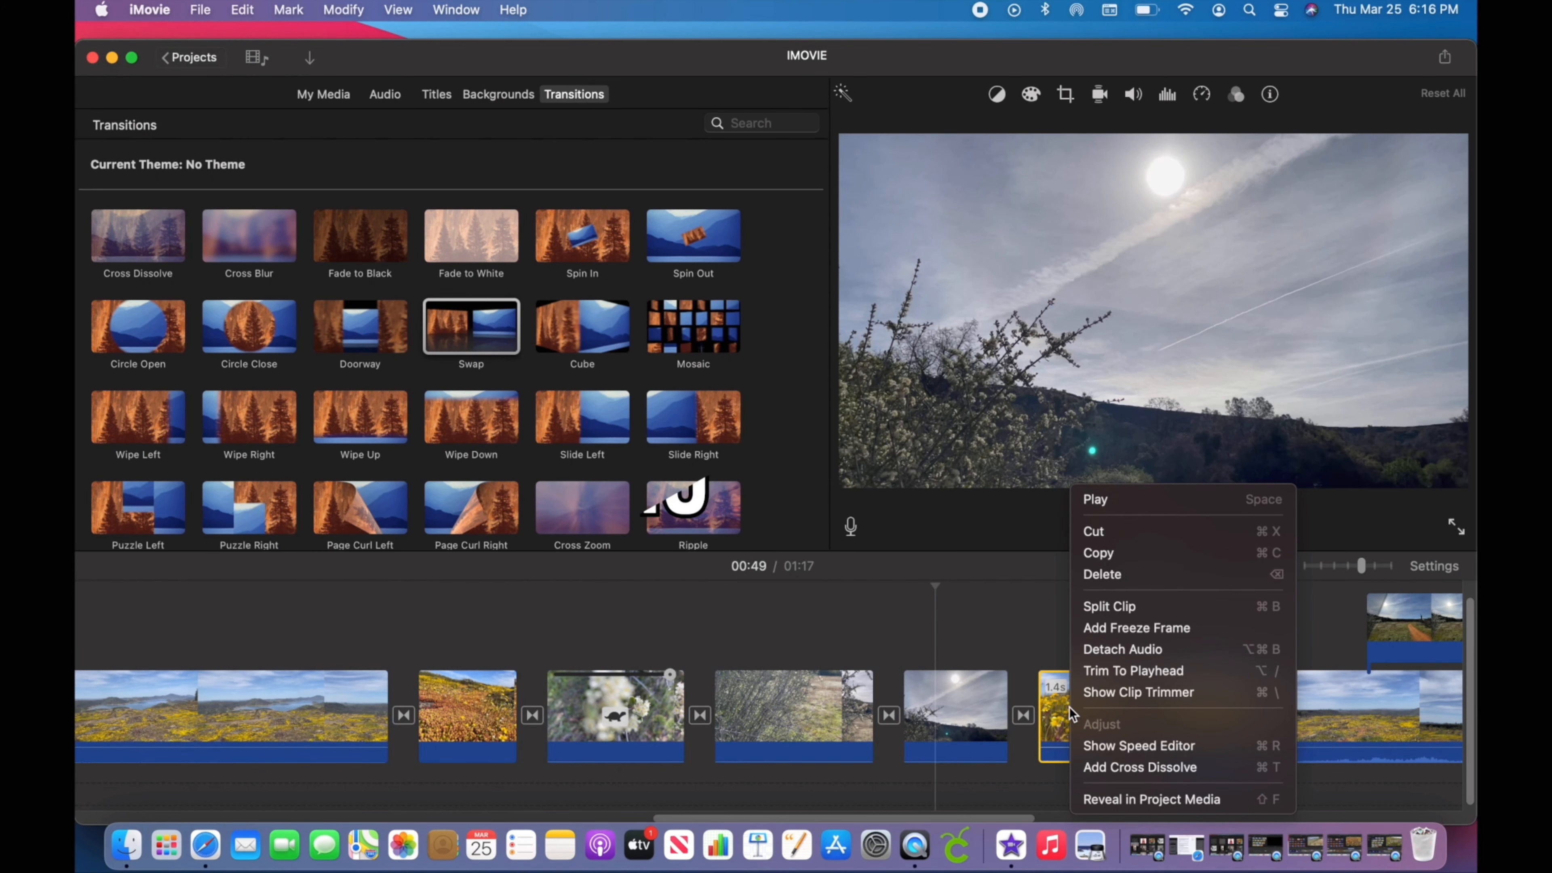
left_click(1105, 653)
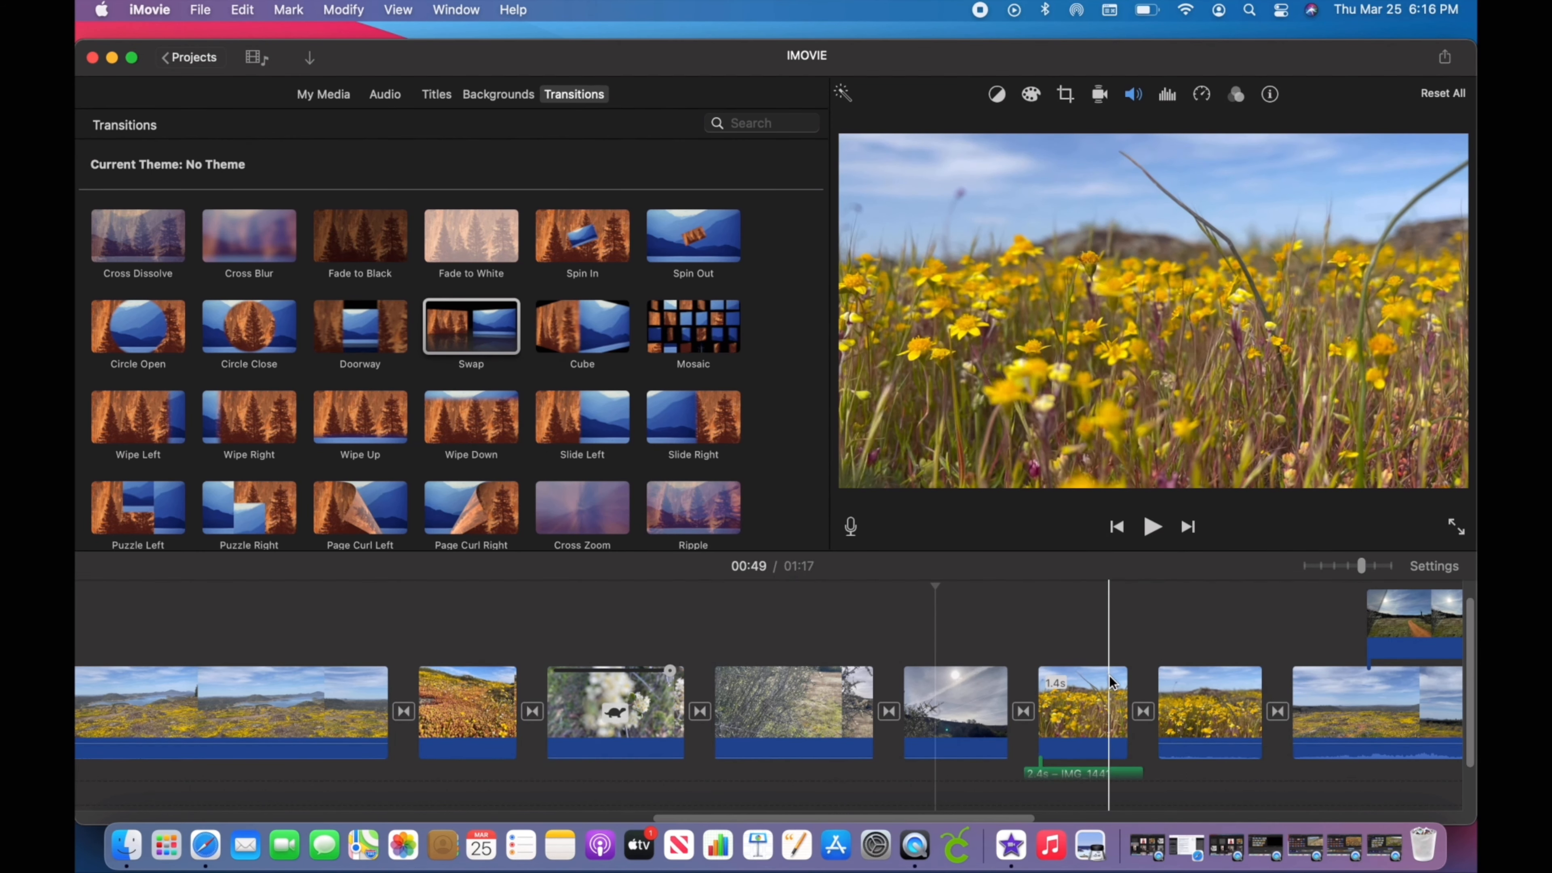
left_click(1105, 749)
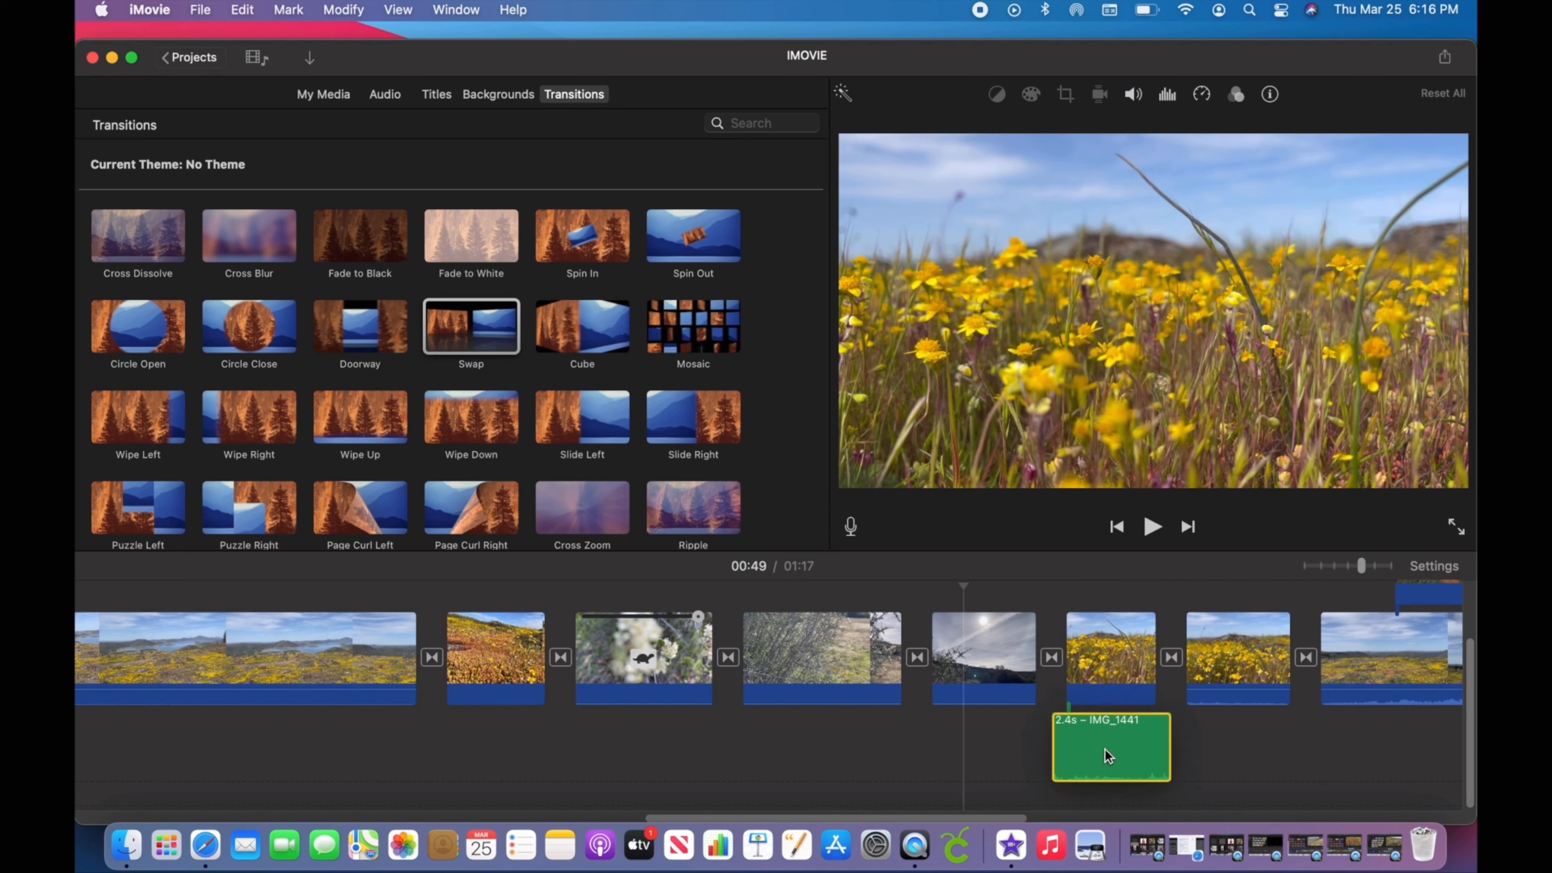
left_click_drag(1105, 750, 312, 701)
scroll(306, 703, "left", 1)
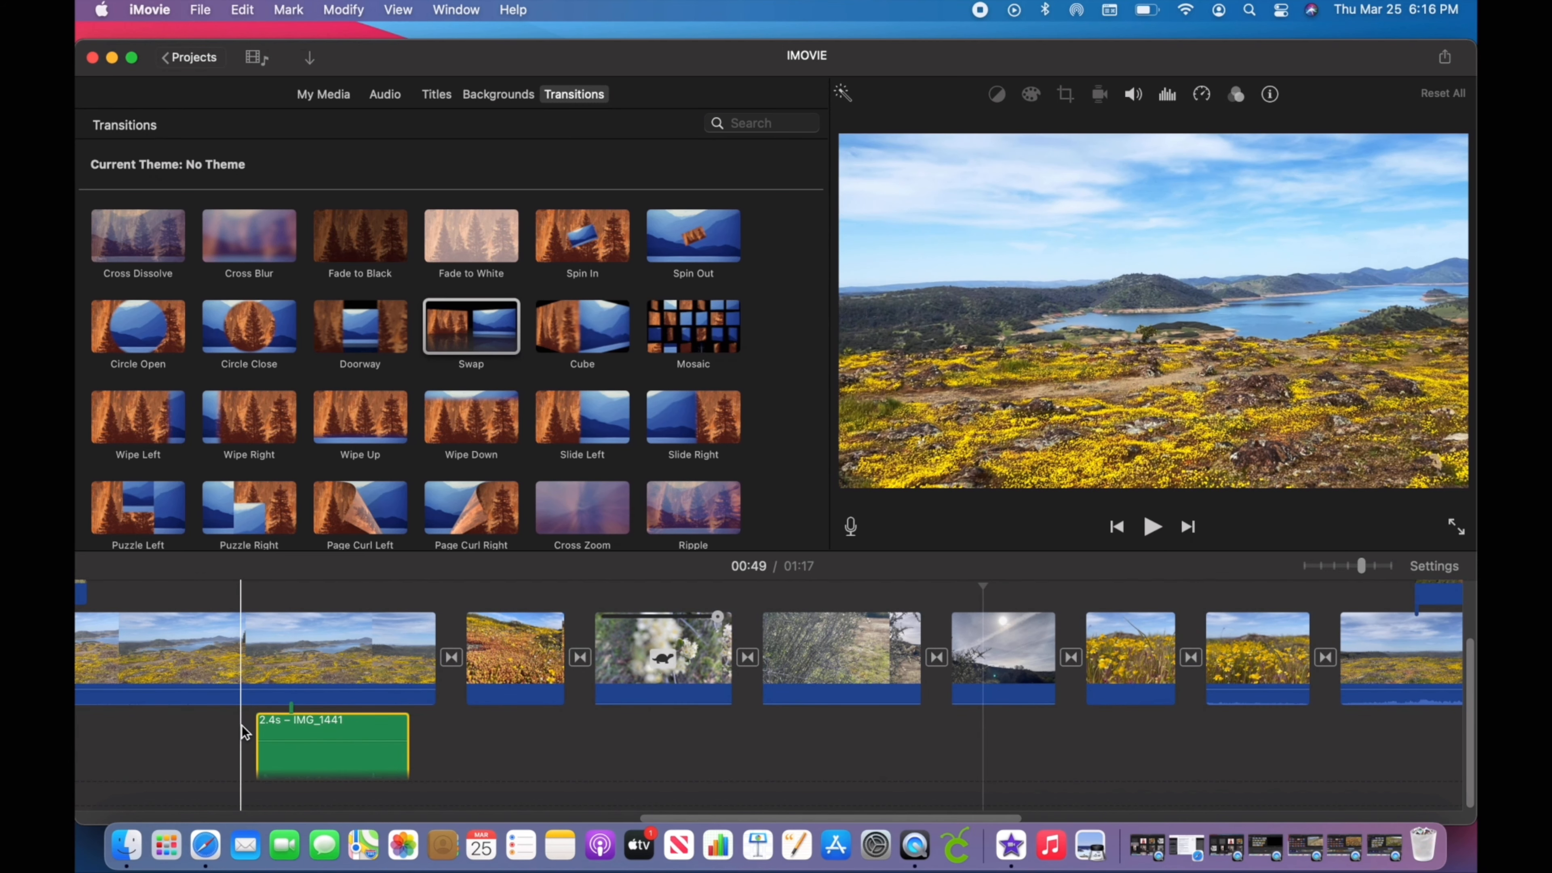
Step: Delete the detached IMG_1441 audio from beneath the yellow-field lake clip
left_click(344, 734)
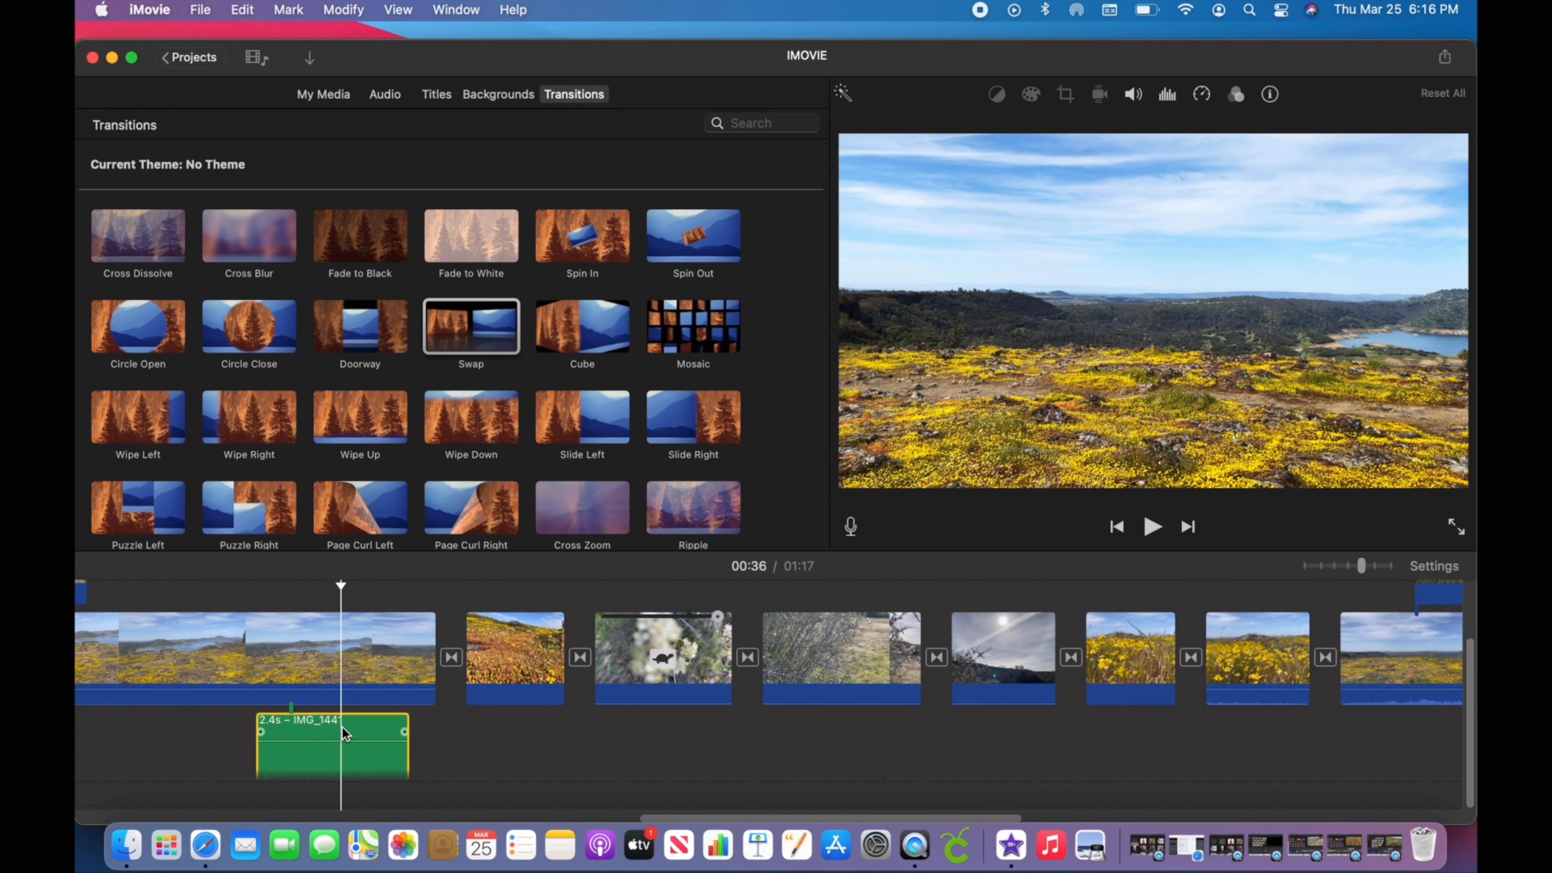
key("Delete")
left_click(951, 756)
scroll(952, 752, "right", 5)
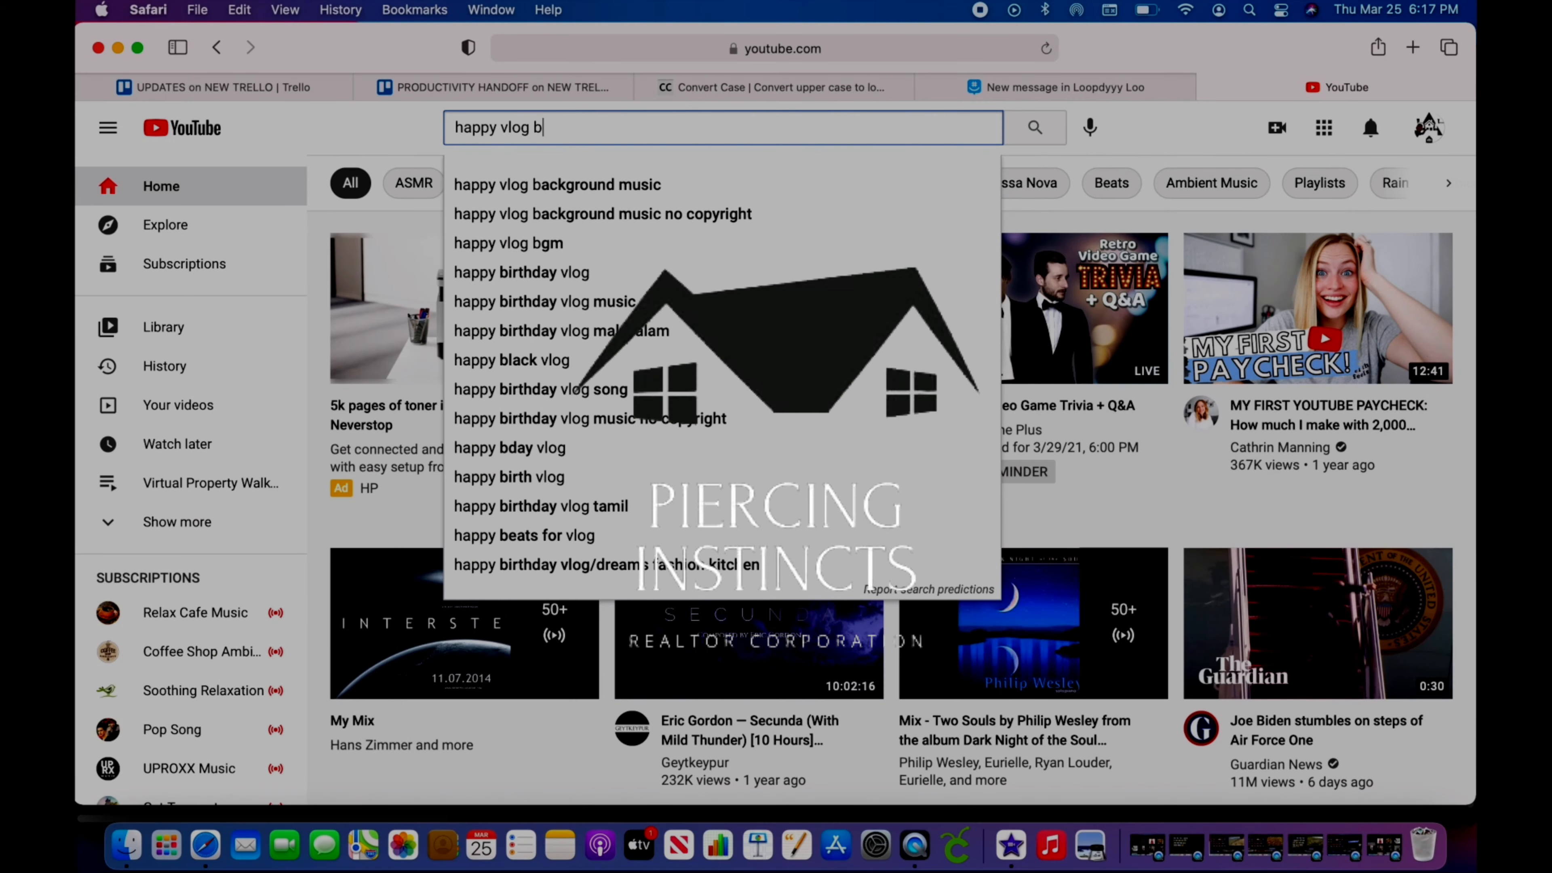
Step: Switch to Safari, search YouTube for "happy vlog background music no copyright" and open "Royalty Free Happy Background Music for Vlogs No Copyright"
left_click(717, 215)
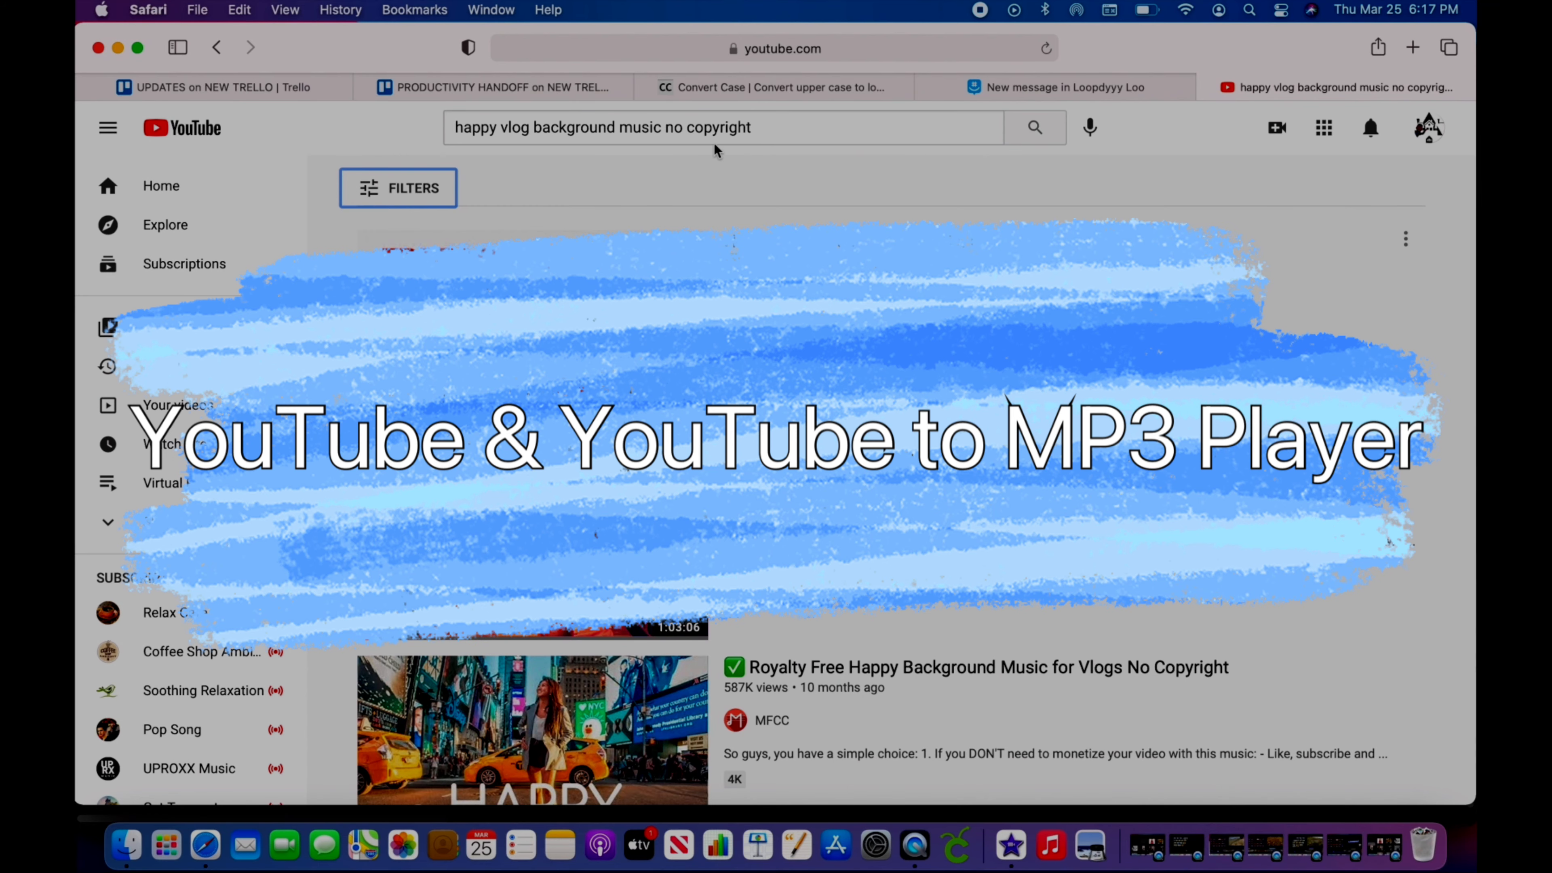
left_click_drag(666, 128, 772, 136)
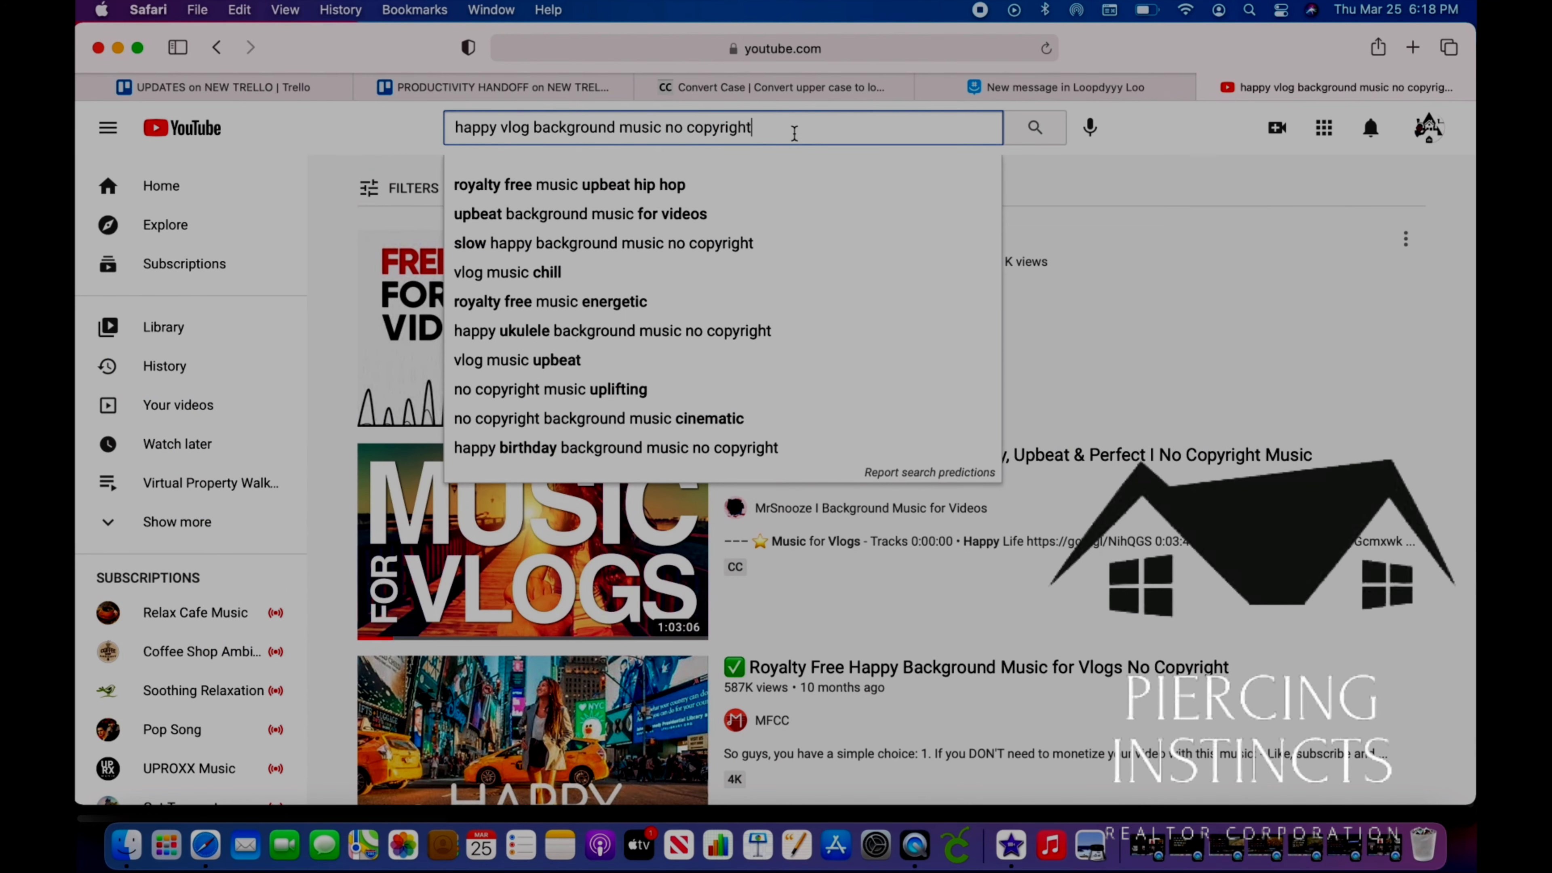
key("Return")
scroll(656, 358, "down", 5)
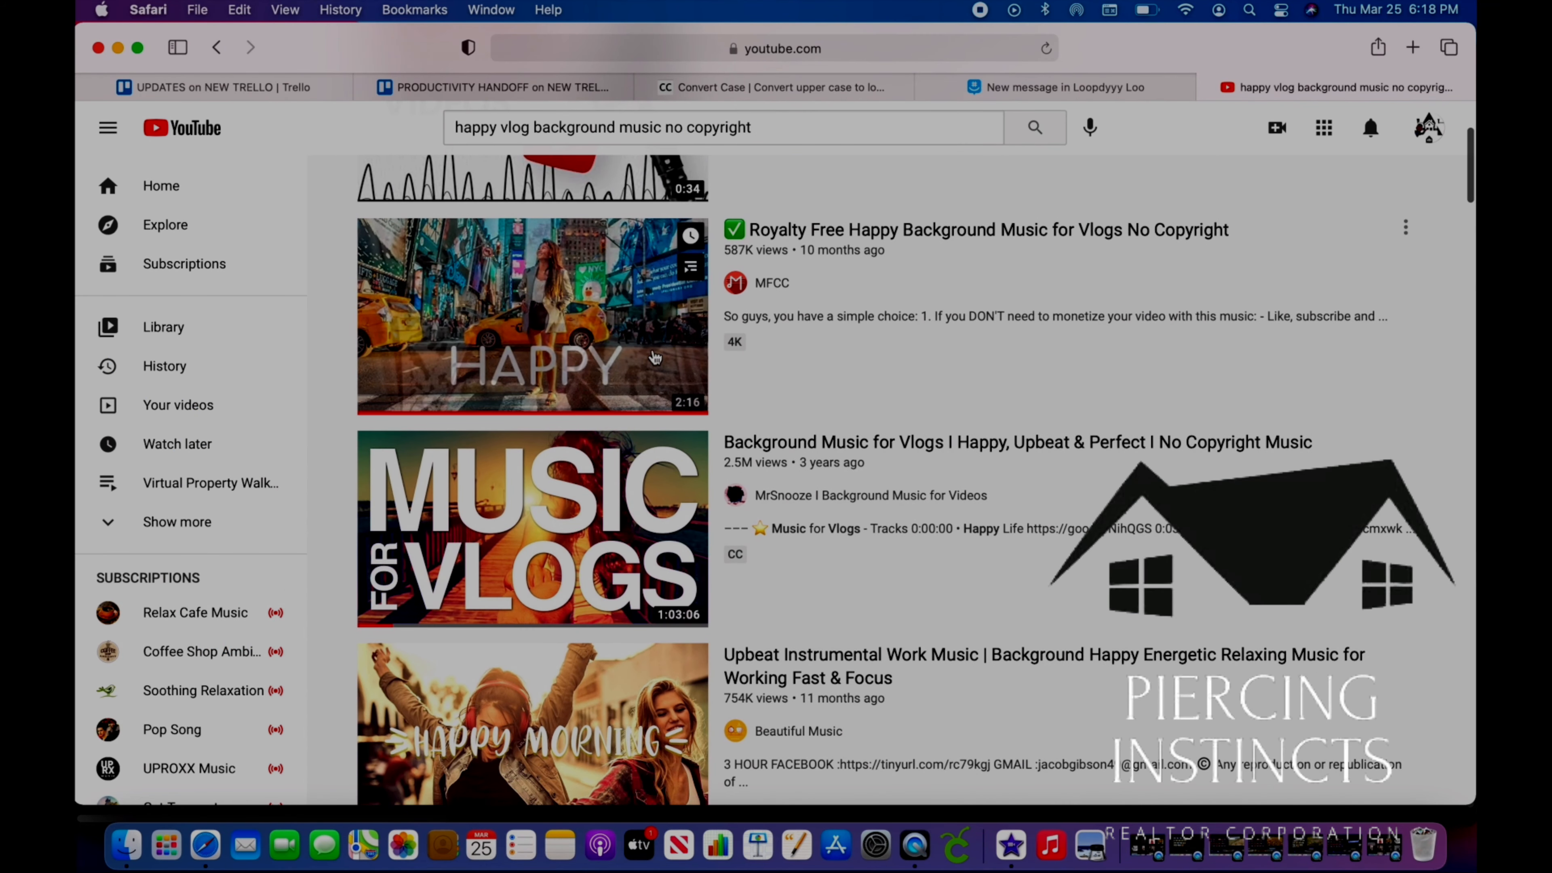
left_click(655, 358)
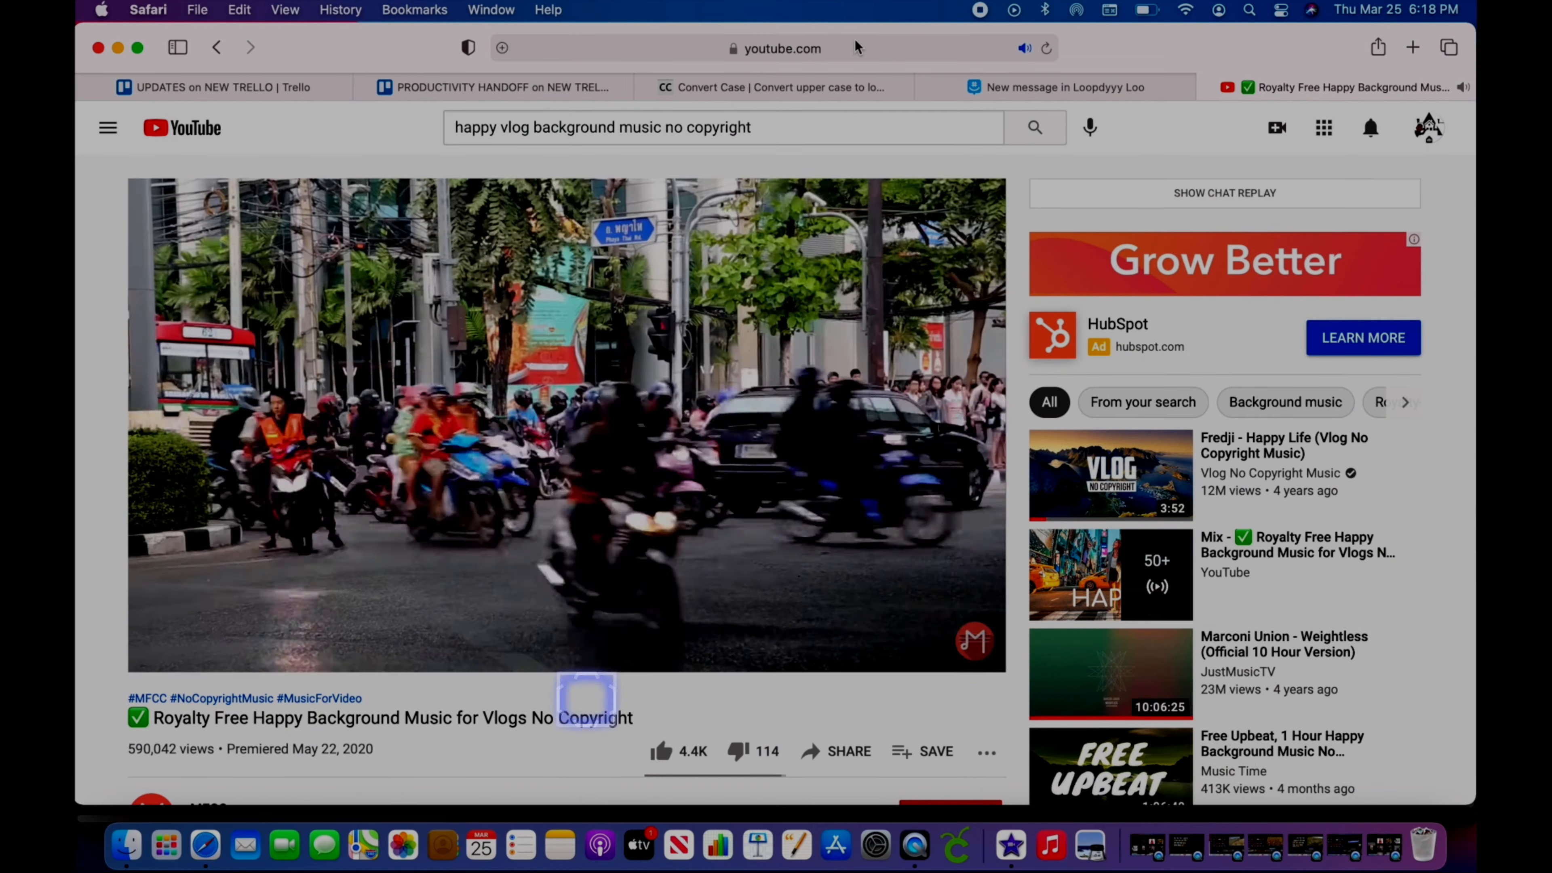
Step: Copy the music video's URL and open the YouTube to Mp3 Converter site, ytmp3.cc, in a new tab
left_click(856, 49)
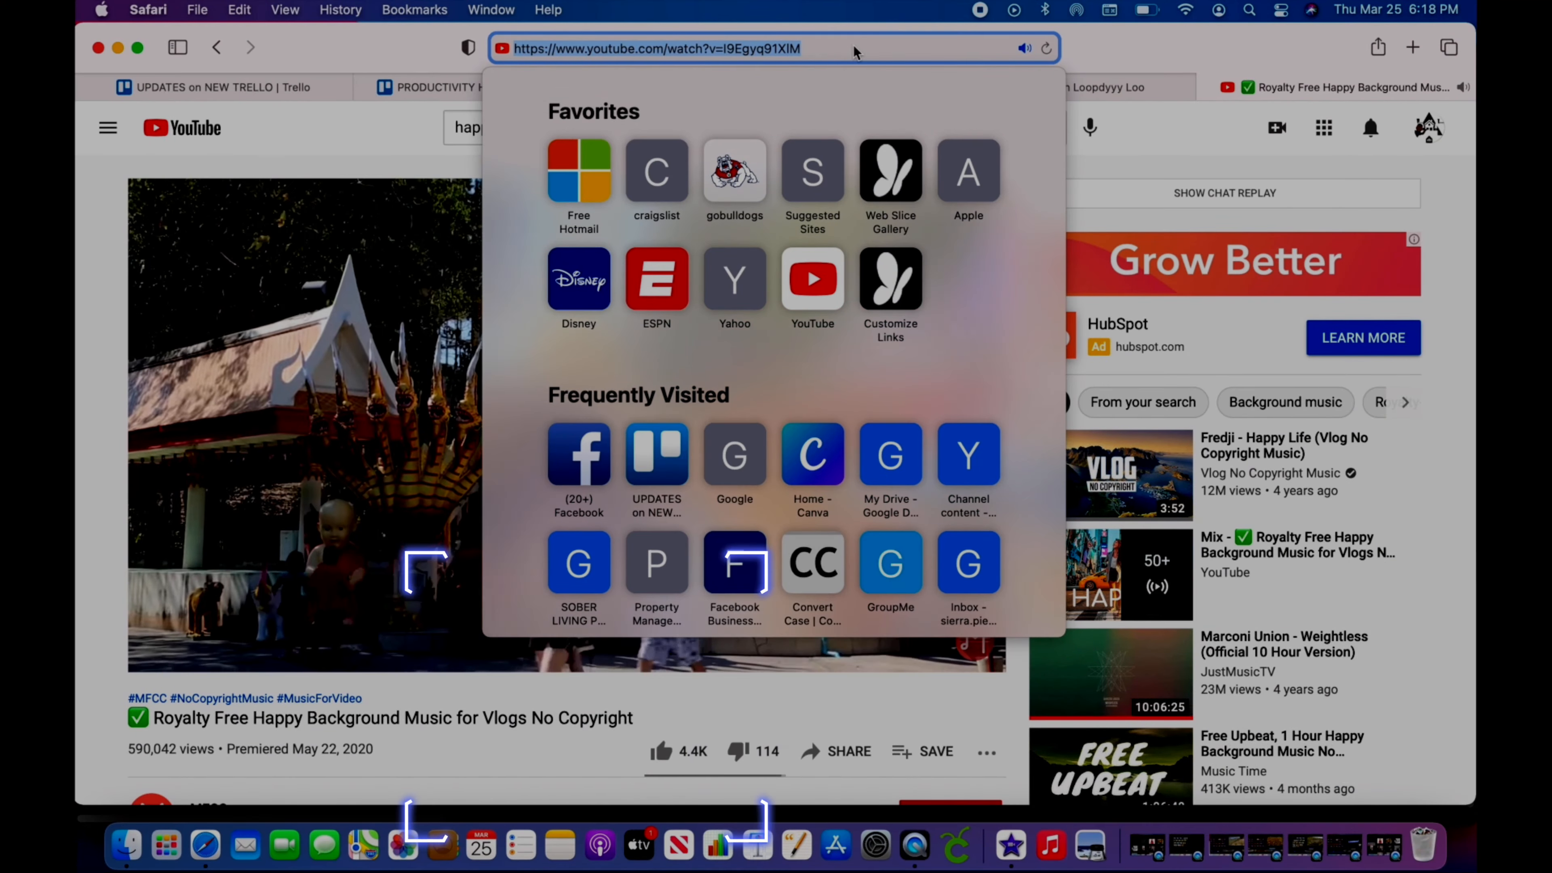
right_click(795, 49)
left_click(825, 76)
left_click(1218, 42)
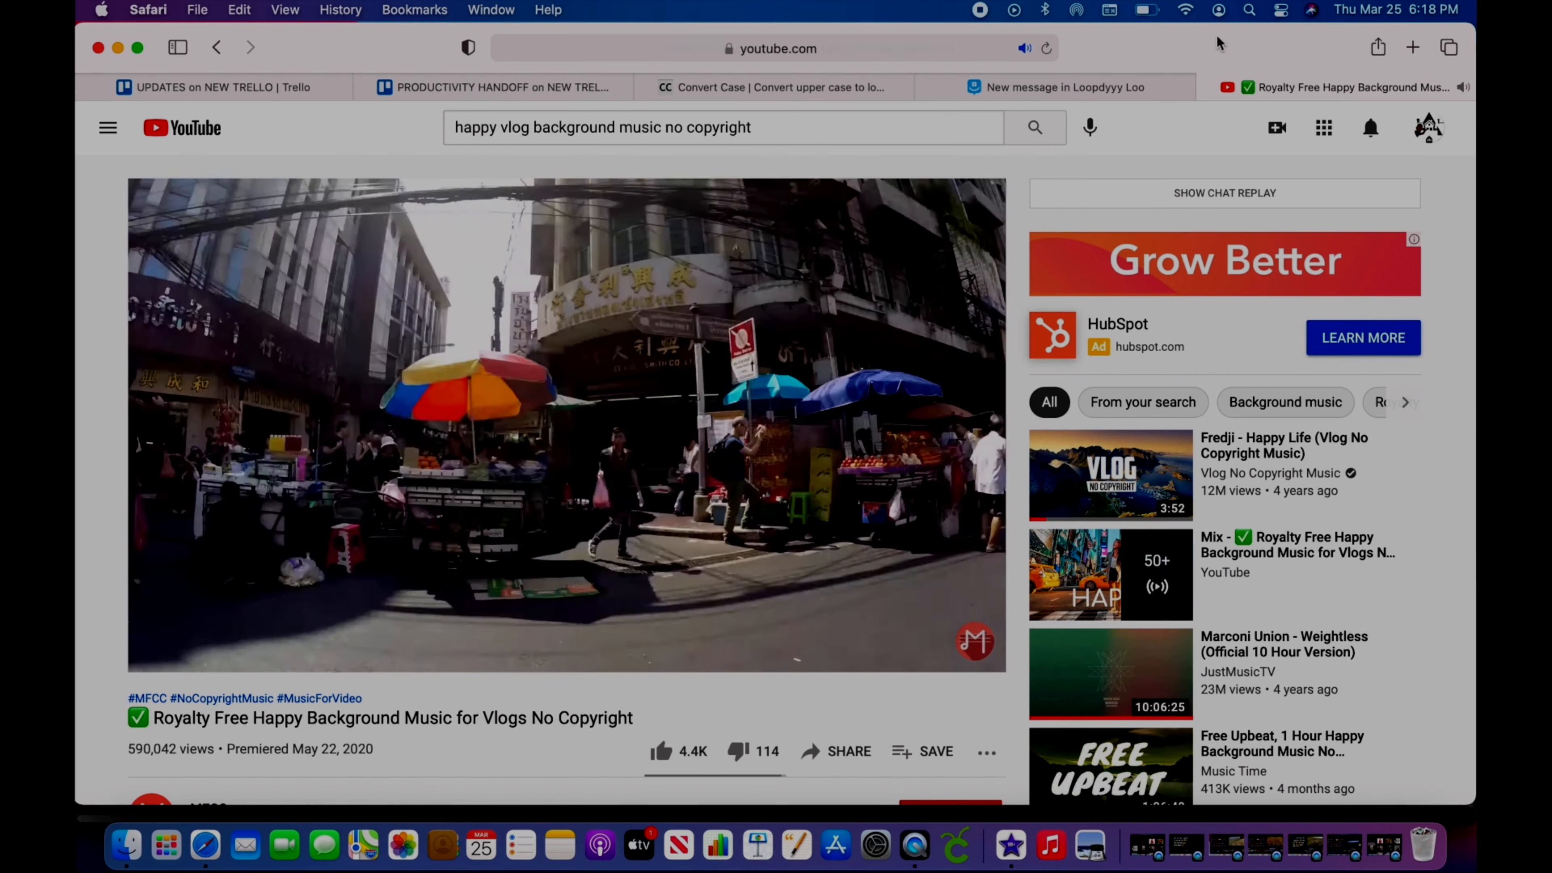
key("super+t")
type("youtube")
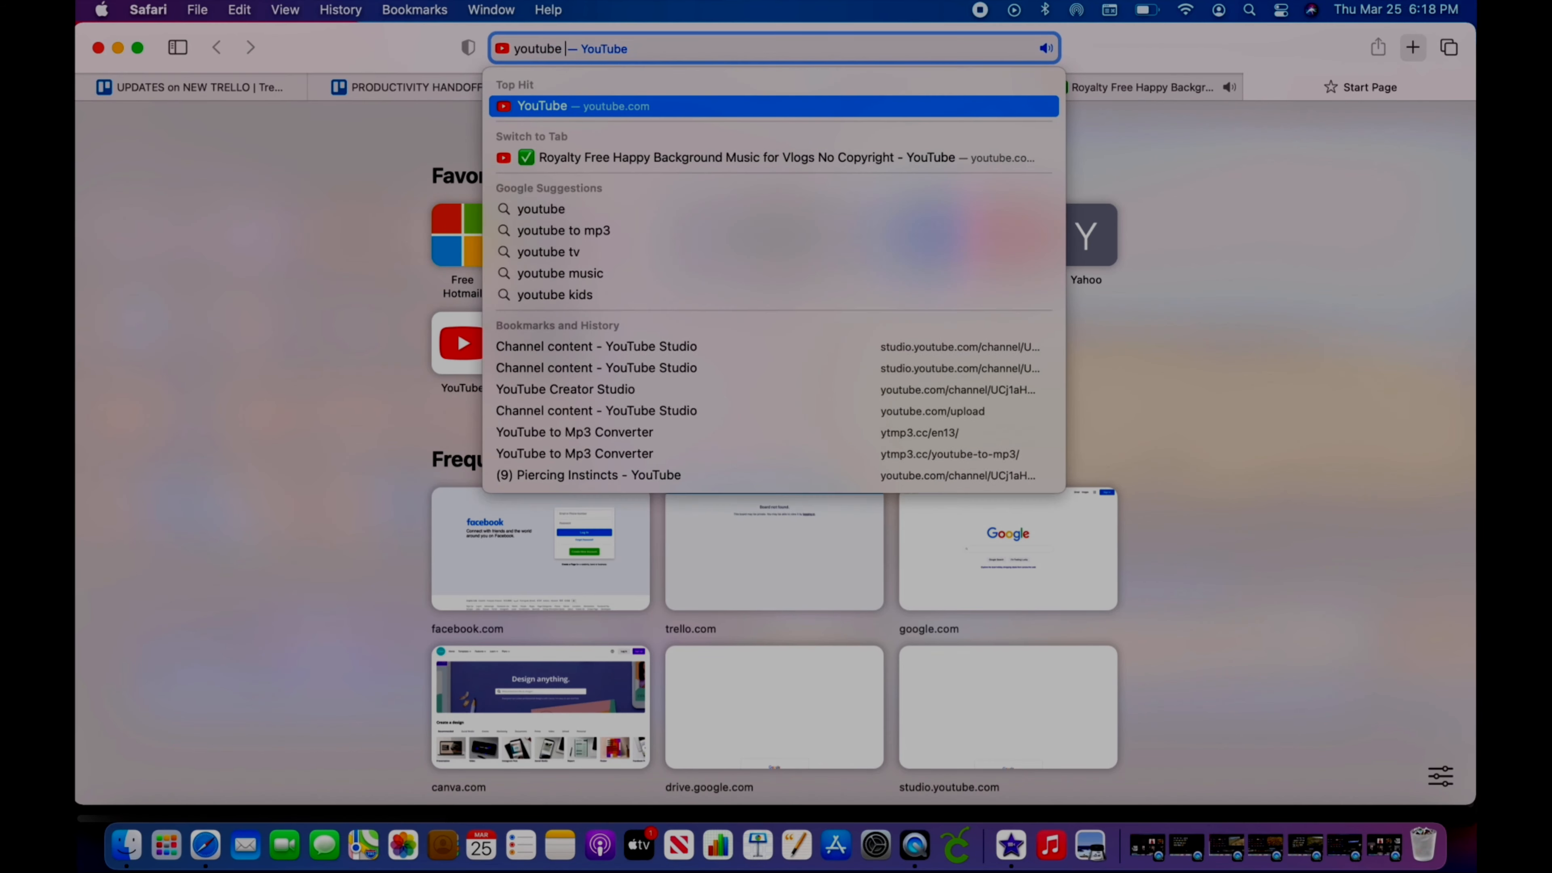
type(" to")
left_click(1002, 107)
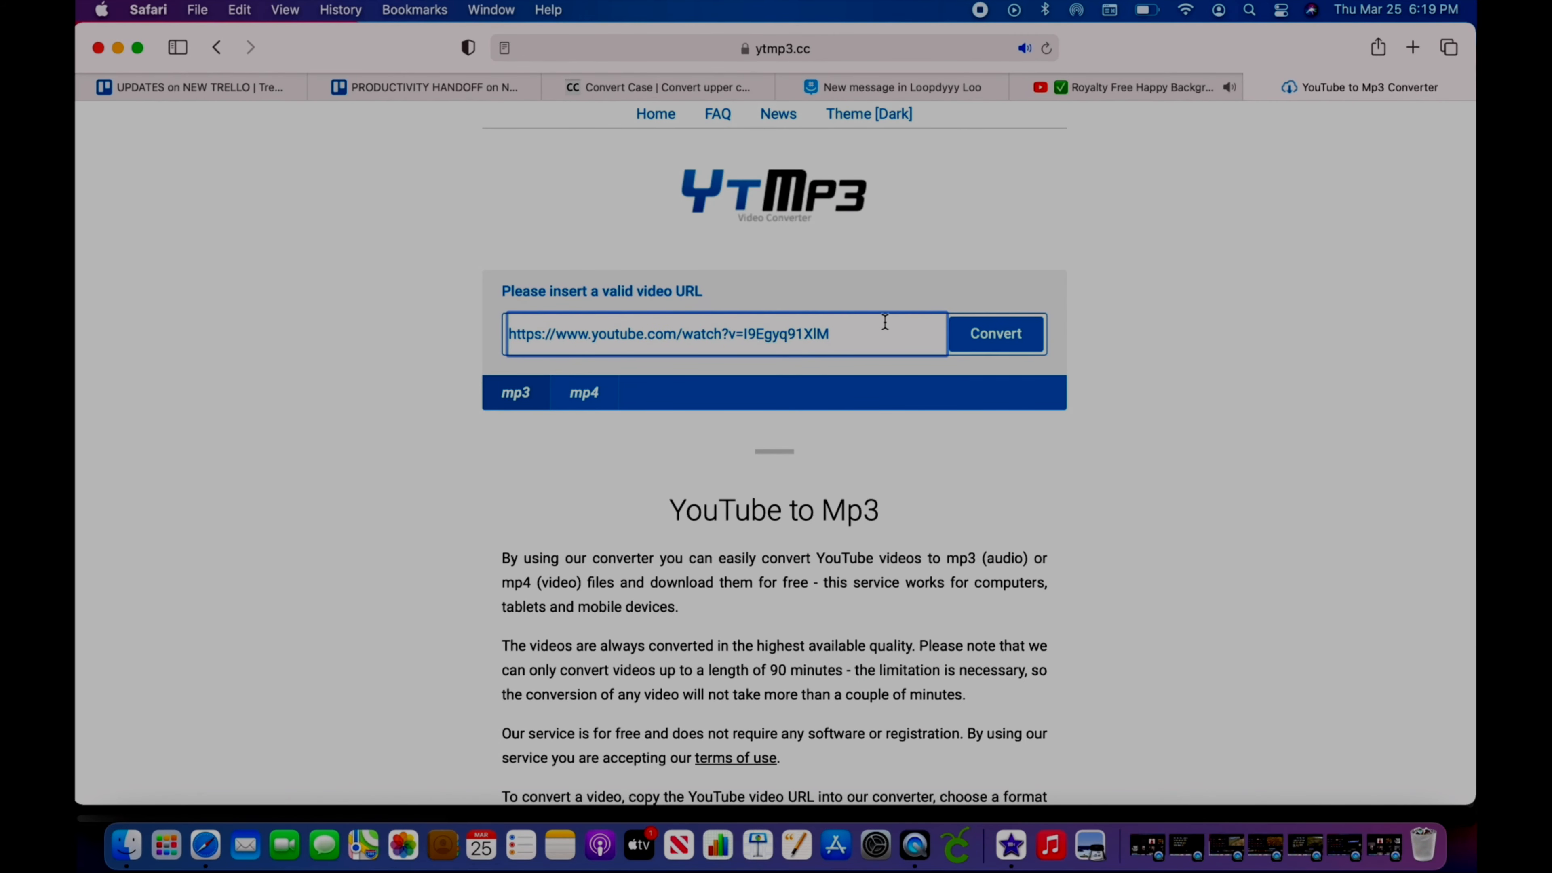
Step: Convert the pasted YouTube URL to mp3, download the file and close the advertising tab
left_click(978, 342)
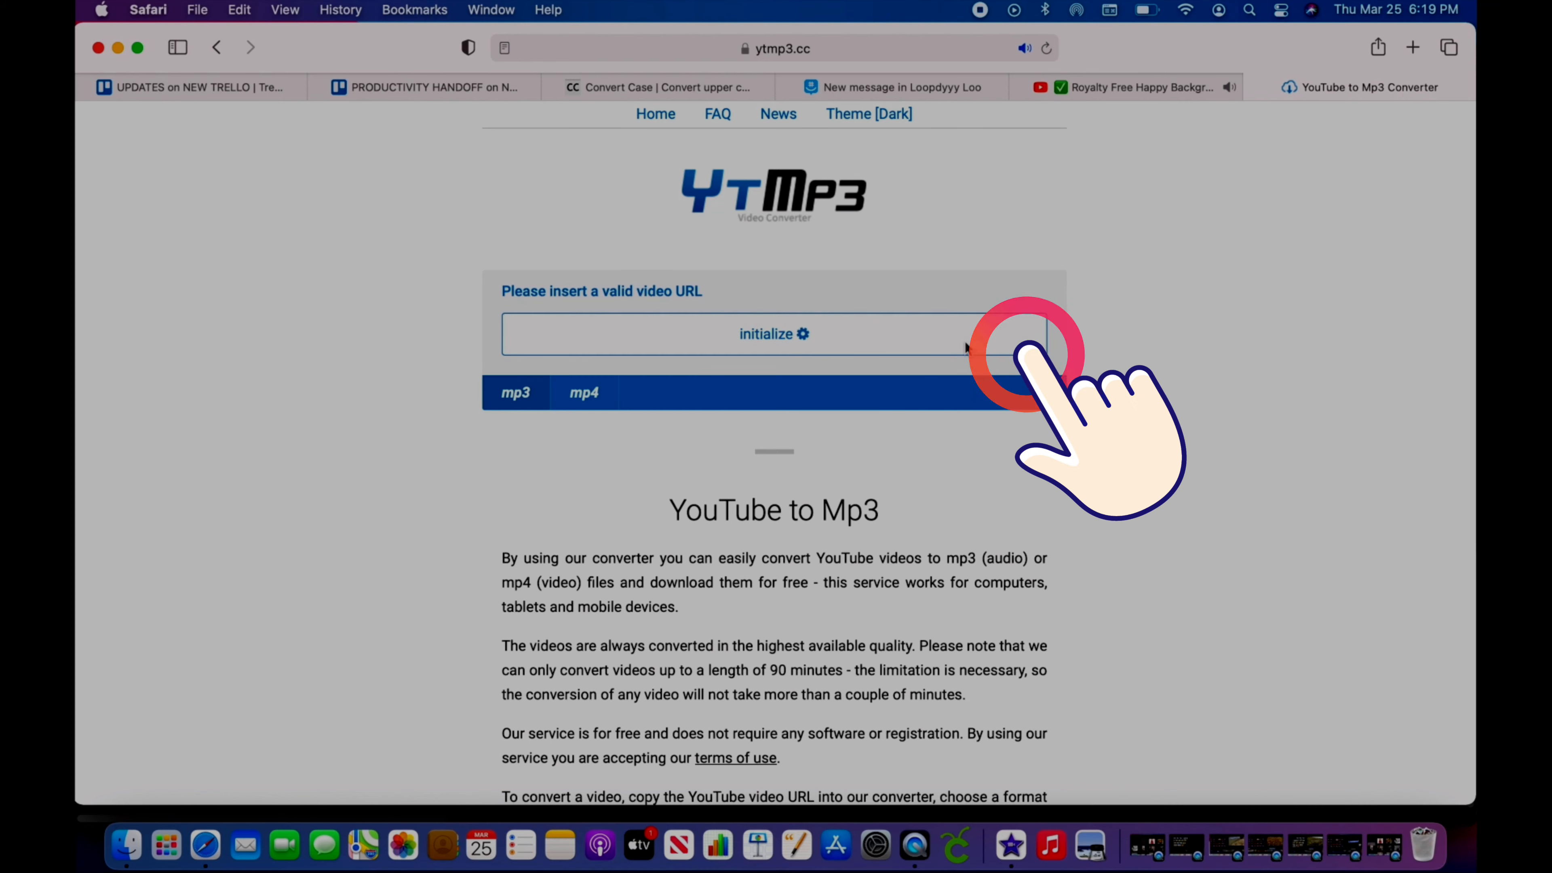
left_click(683, 333)
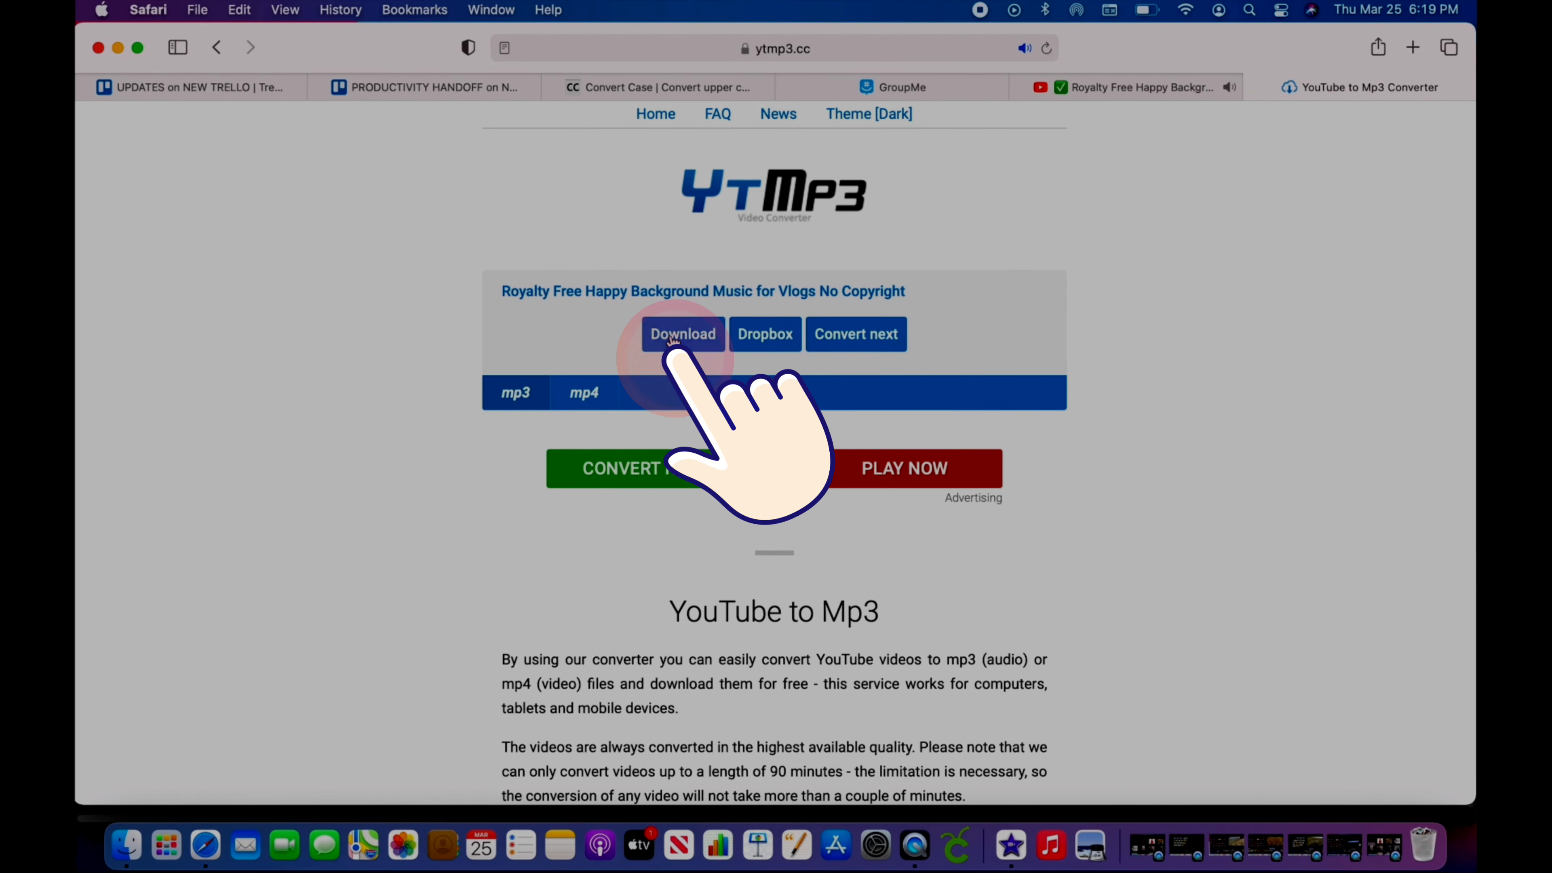
left_click(1285, 87)
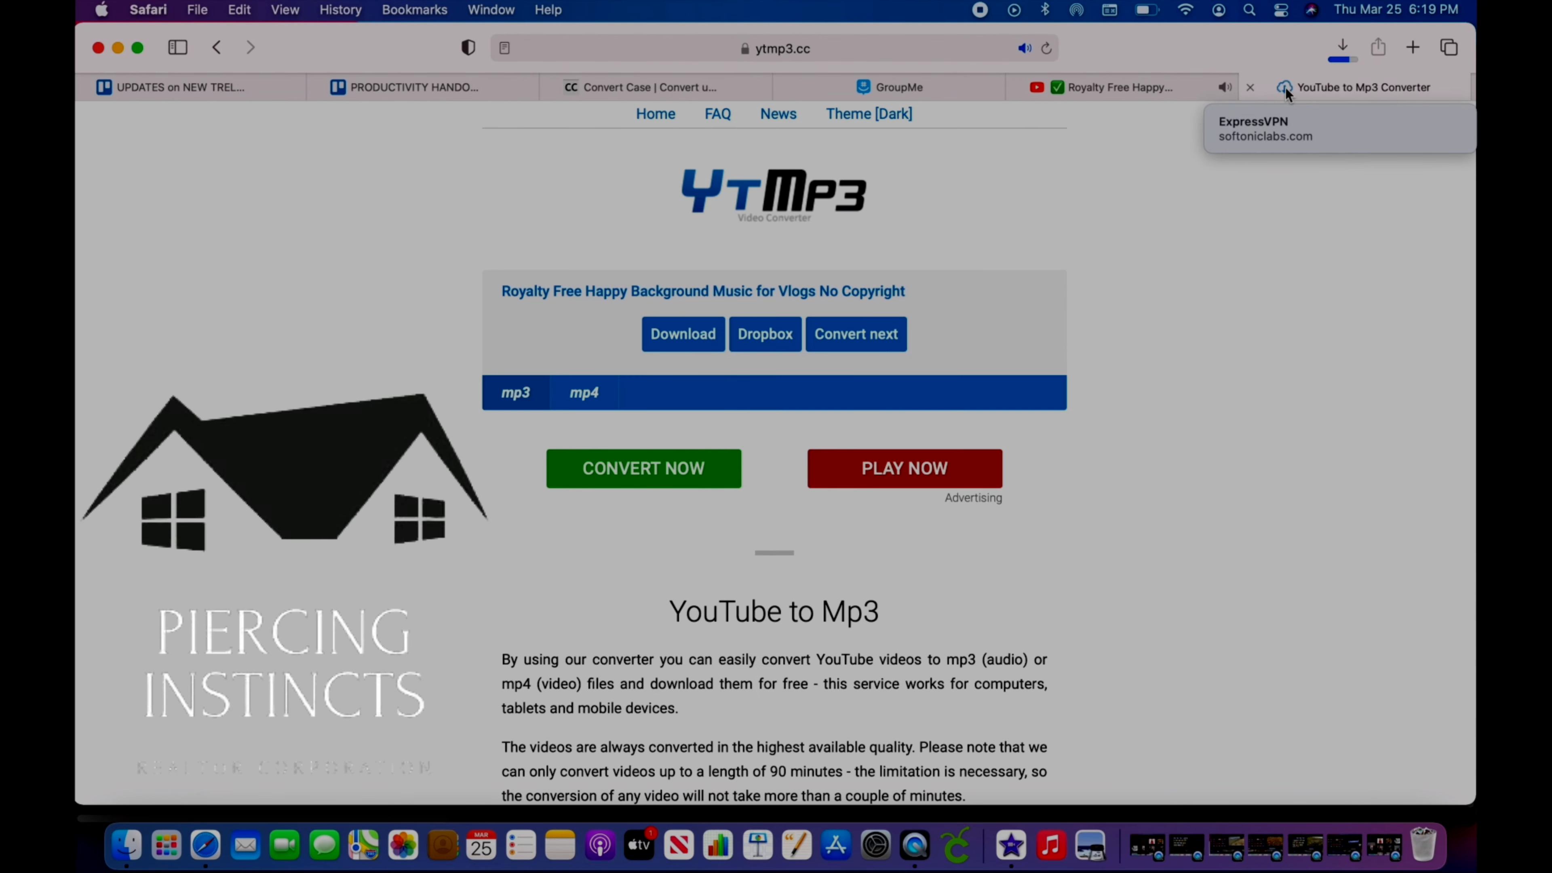
Step: Switch to Music, pause the downloaded track and import it from Recently Added into the iMovie project media
left_click(1050, 847)
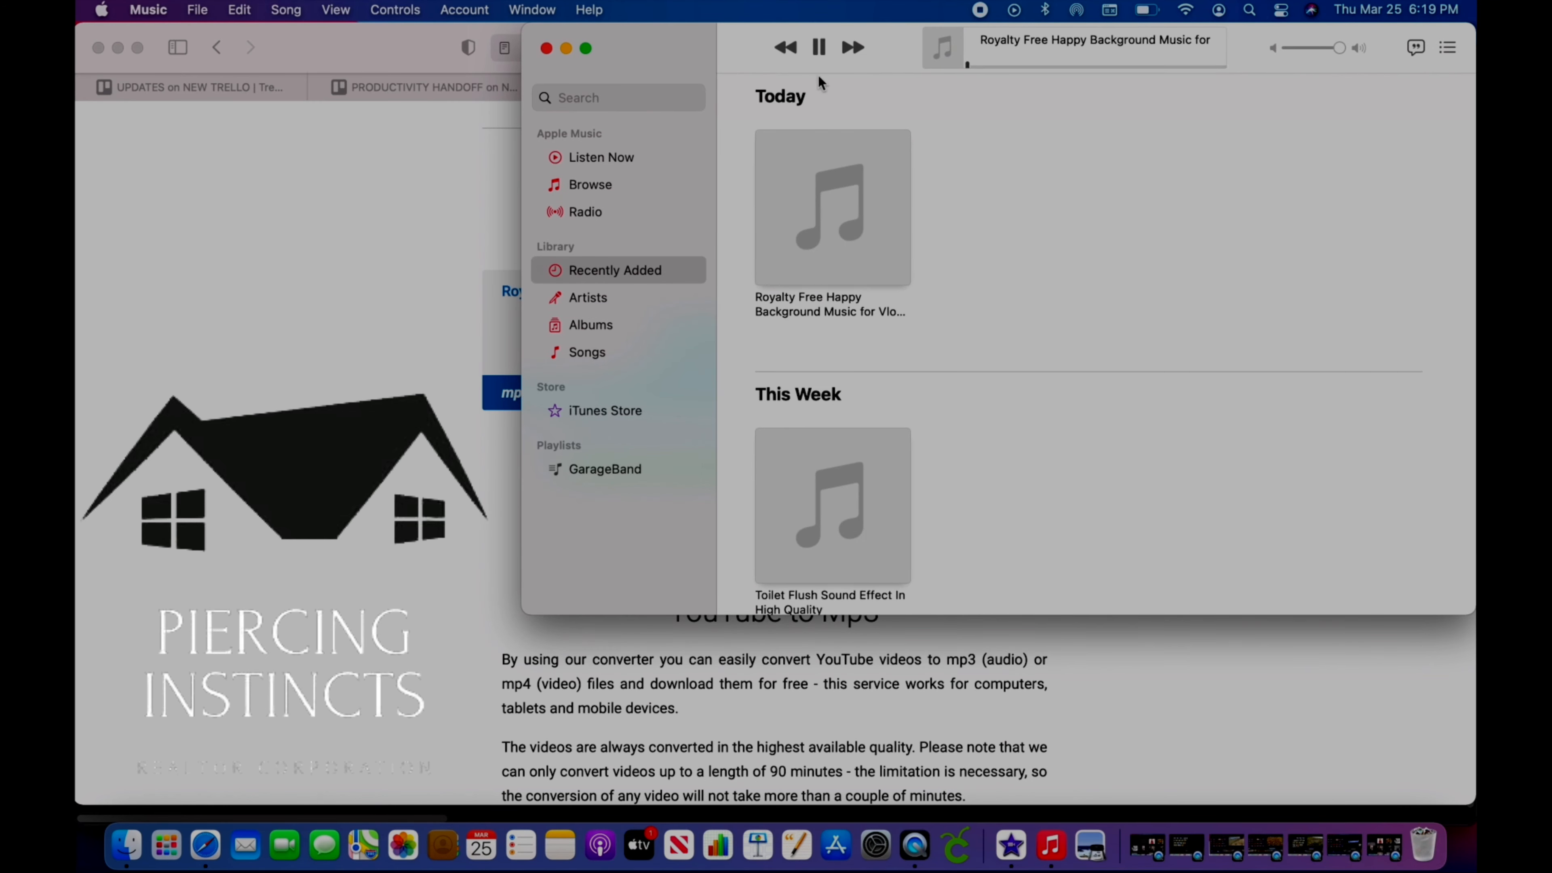
left_click_drag(740, 60, 778, 251)
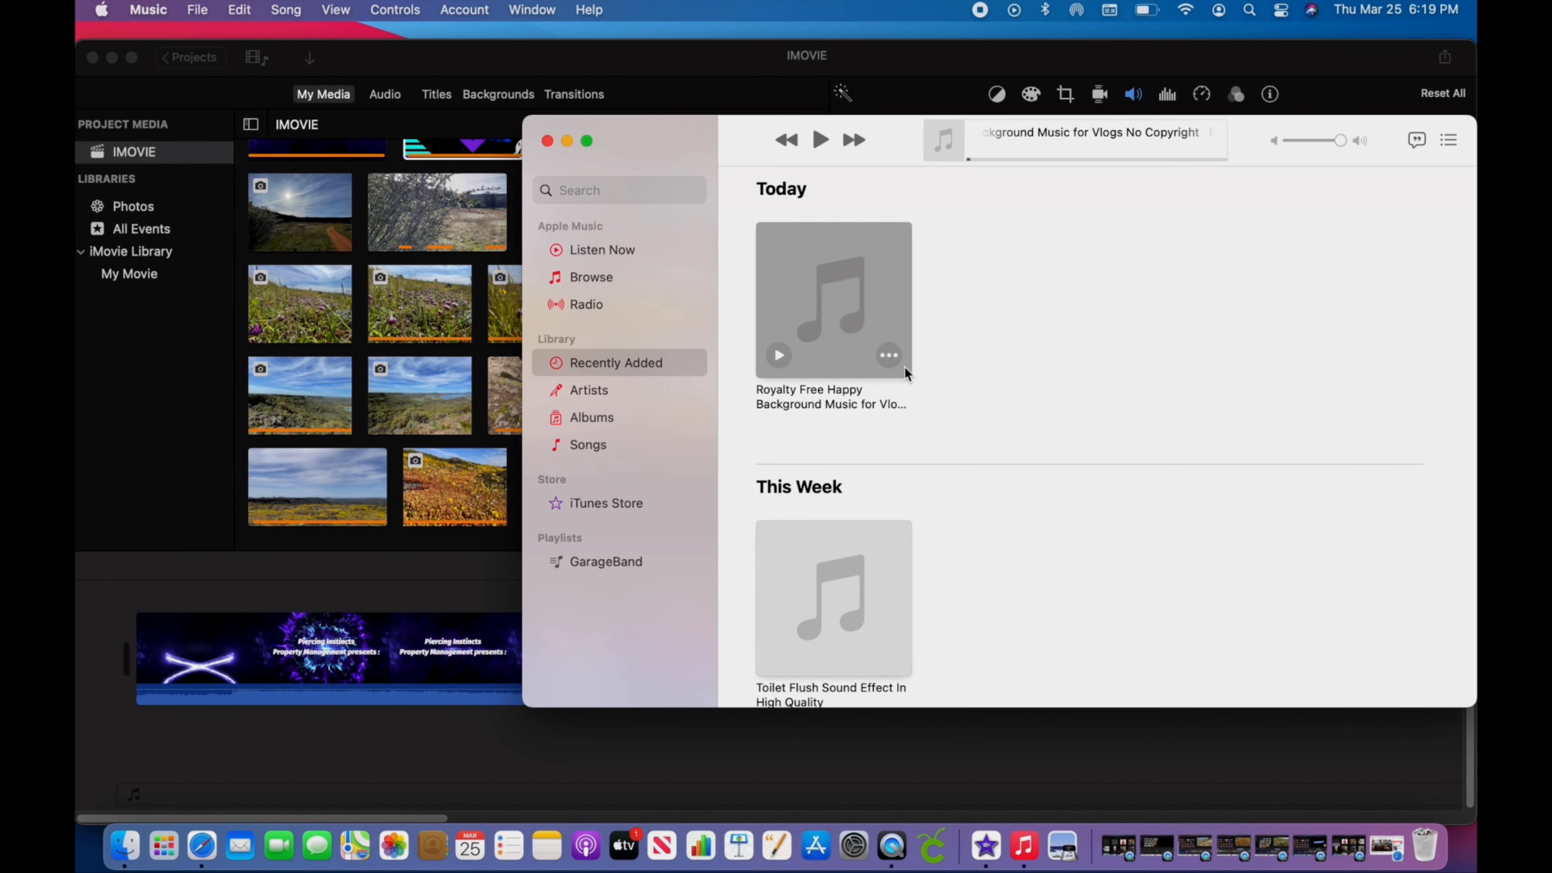
left_click_drag(893, 366, 460, 463)
key("super+h")
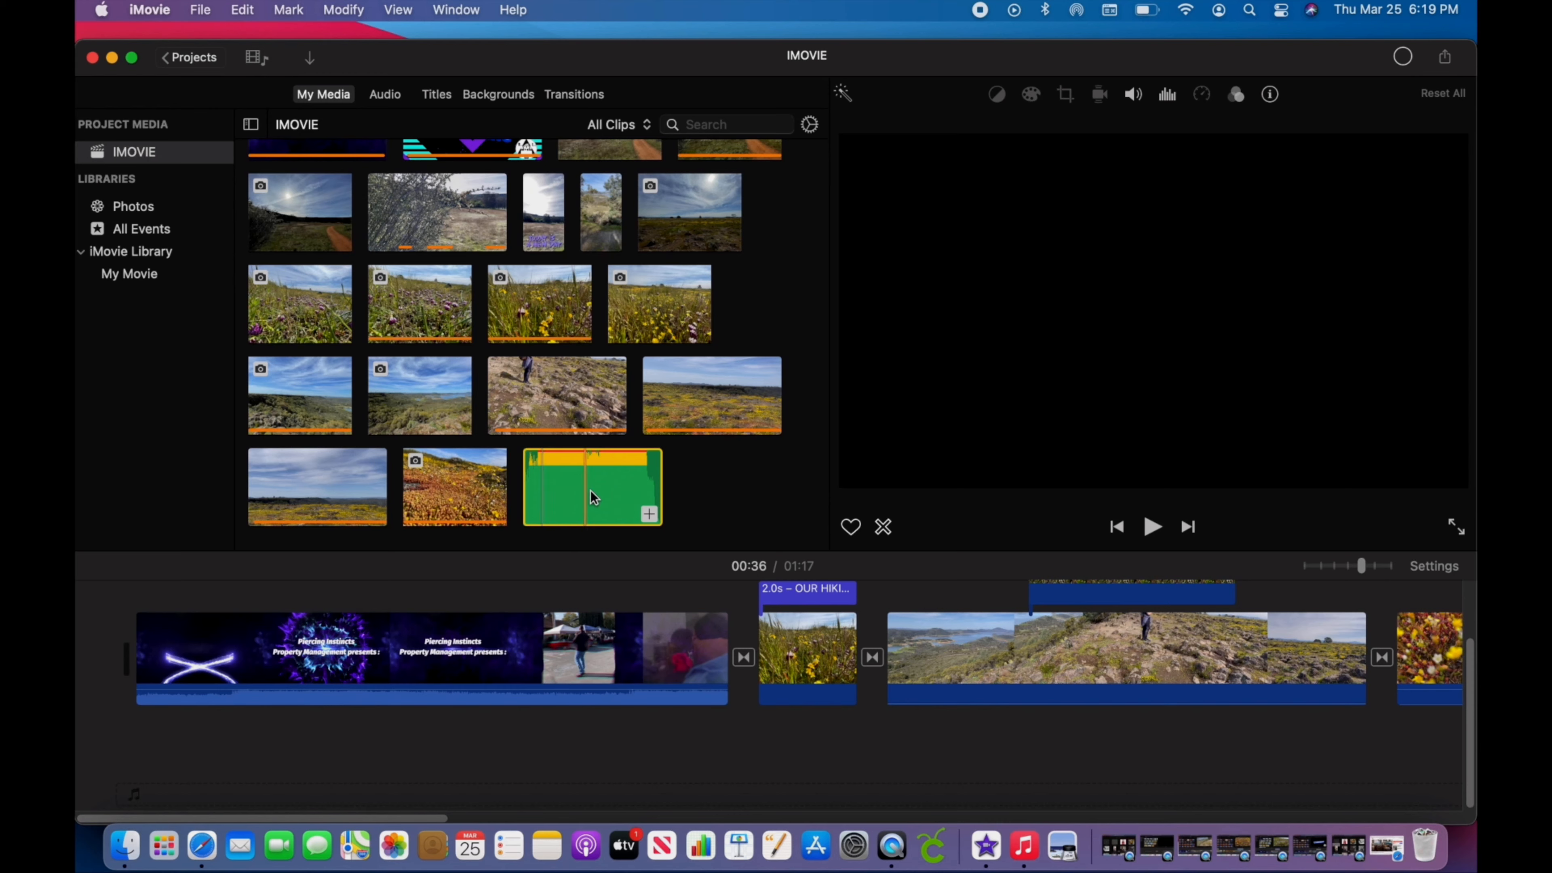
Step: Add the music beneath the timeline from the titled flower photo, split it at the red-and-yellow flower clip and trim its end to the outro's end
left_click_drag(550, 484, 753, 767)
scroll(727, 746, "right", 5)
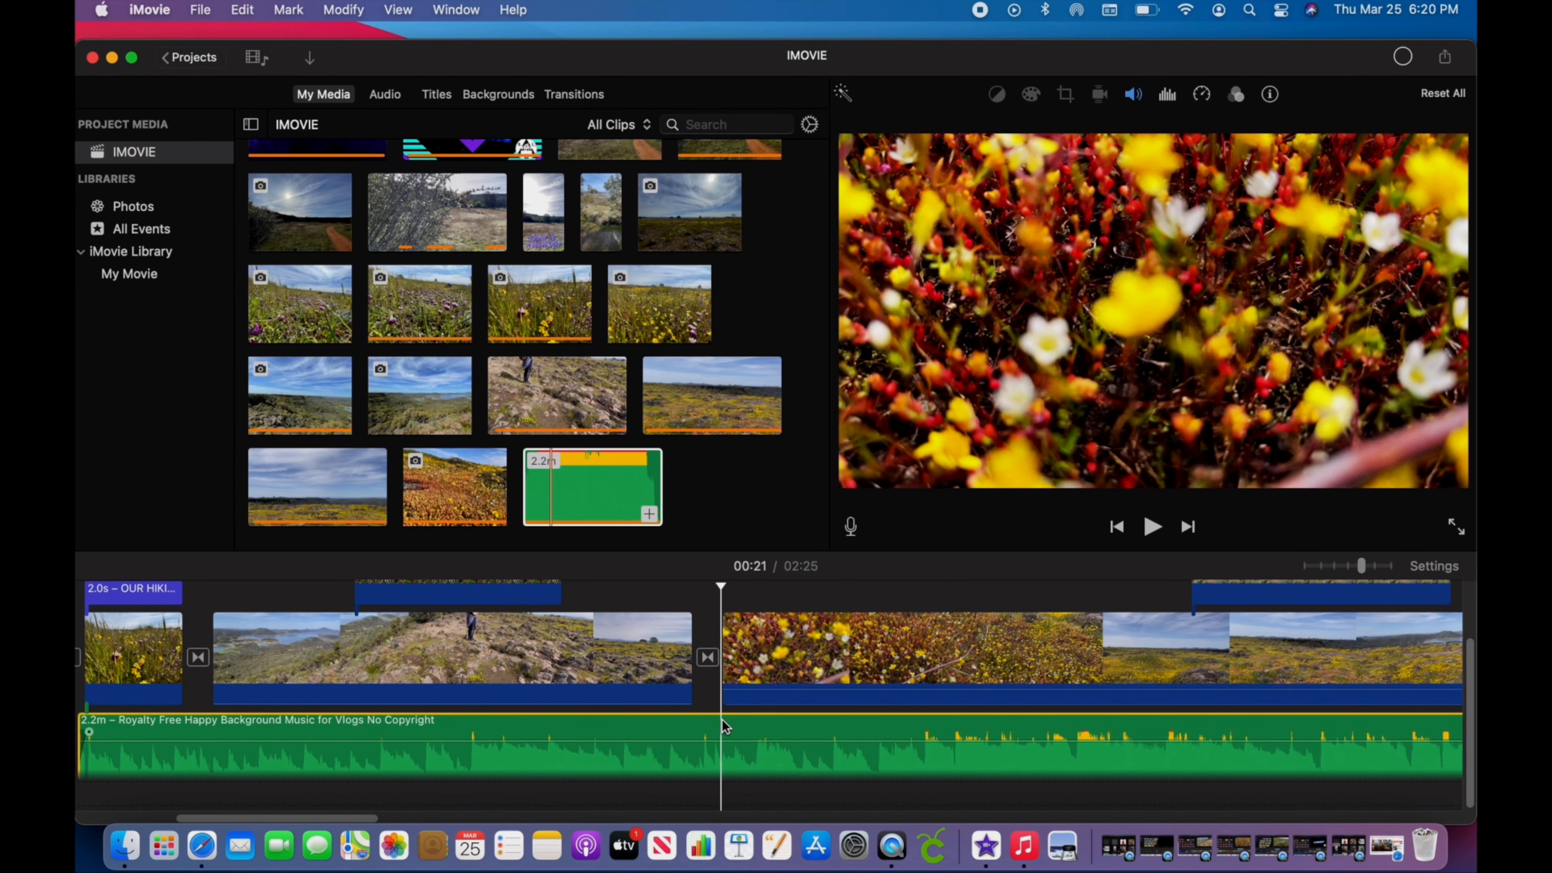
key("super+b")
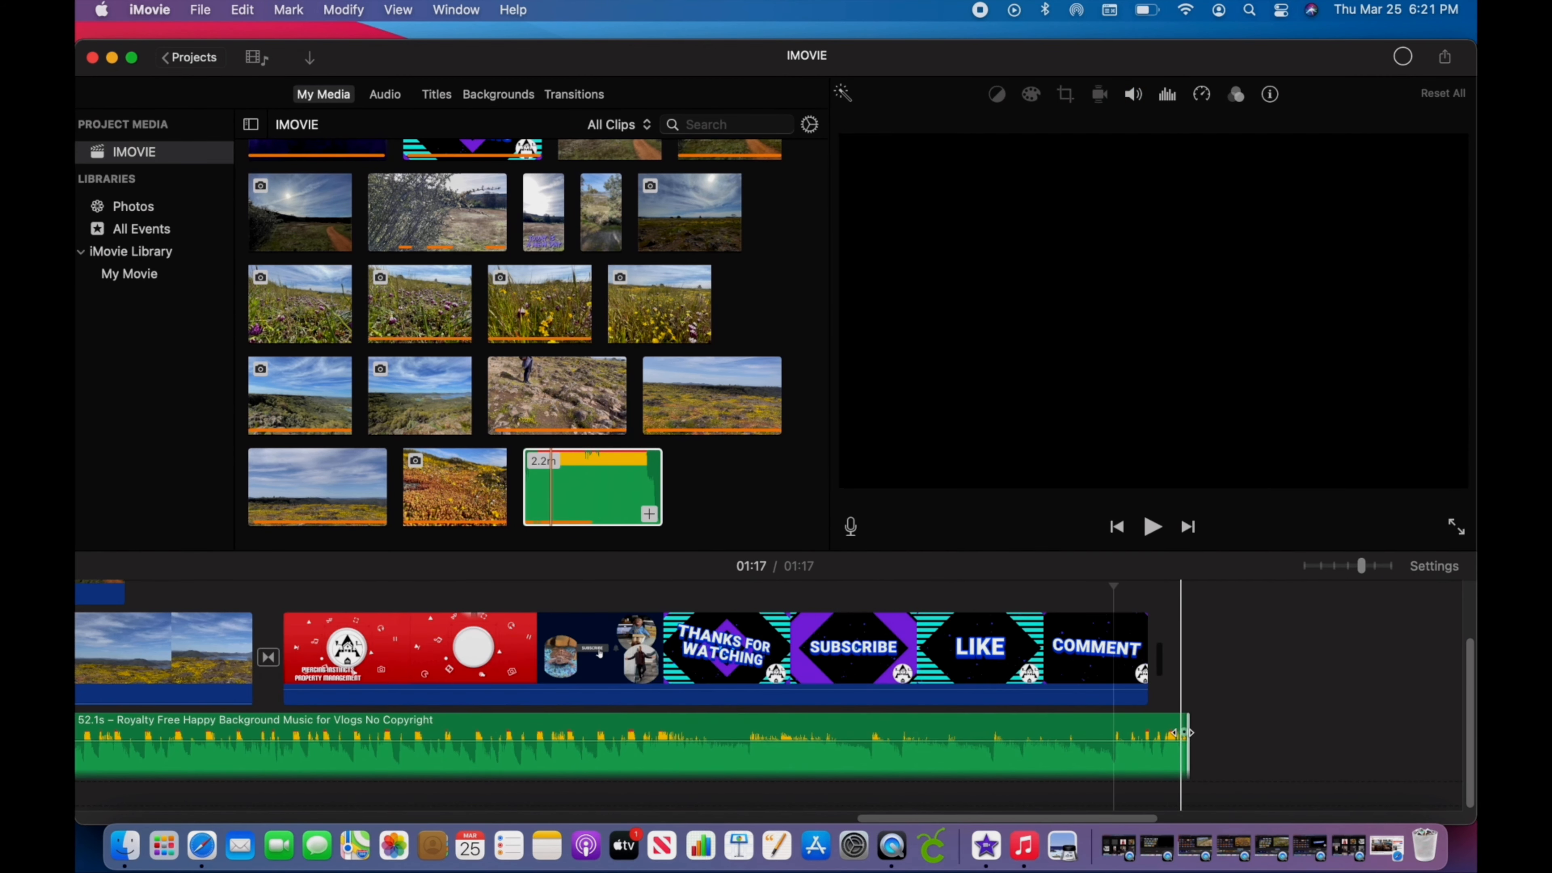
left_click_drag(1184, 732, 1147, 732)
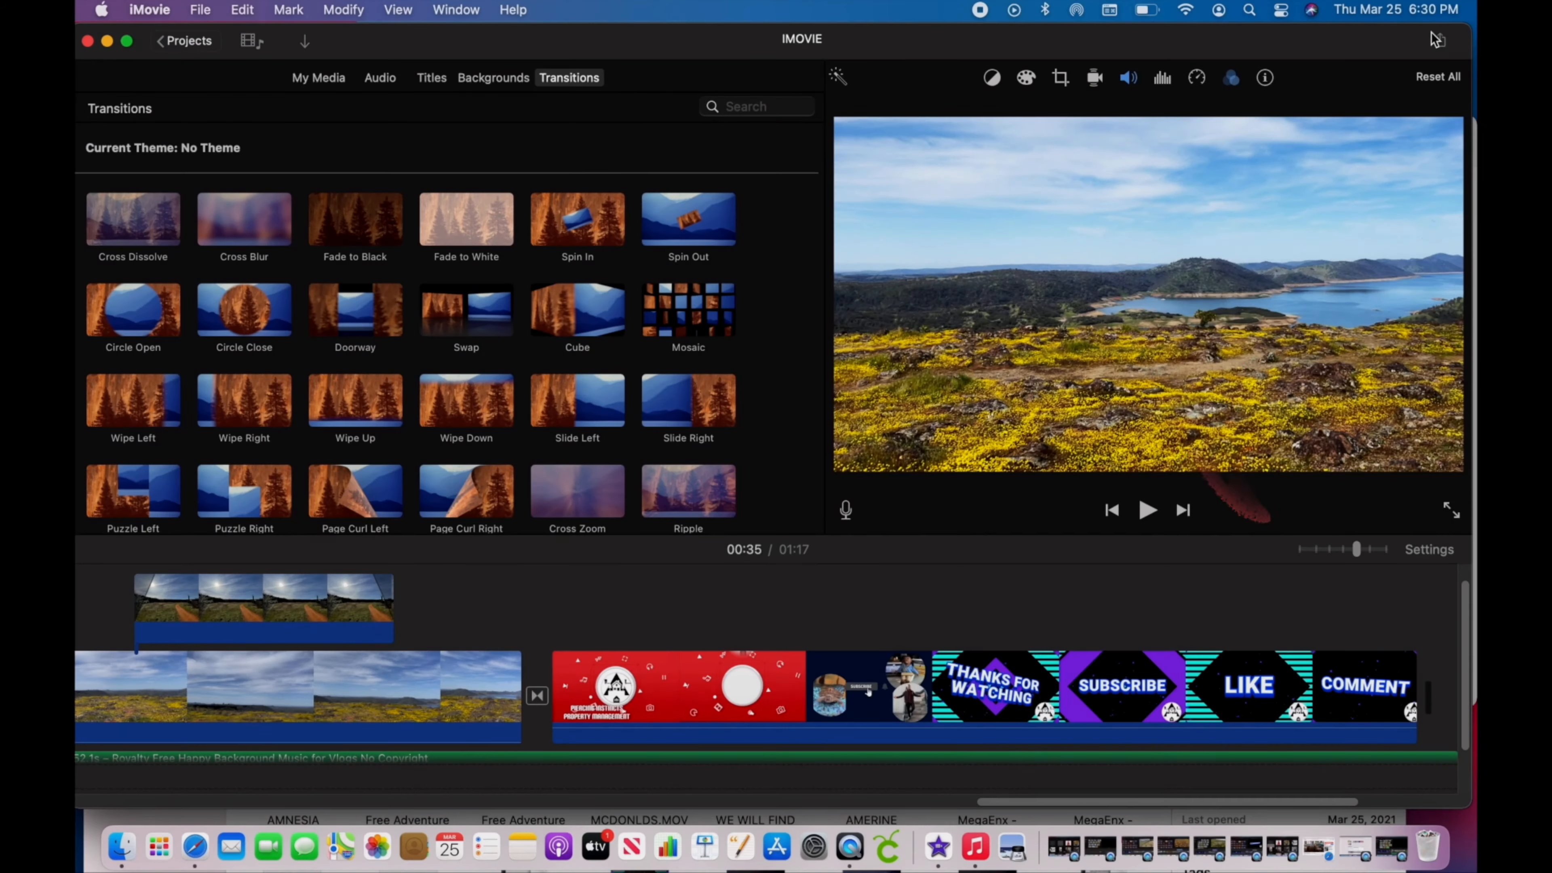
Step: Export the movie as a file into the FINALIZED VLOGS folder under a name beginning "hiking tri"
left_click(1439, 42)
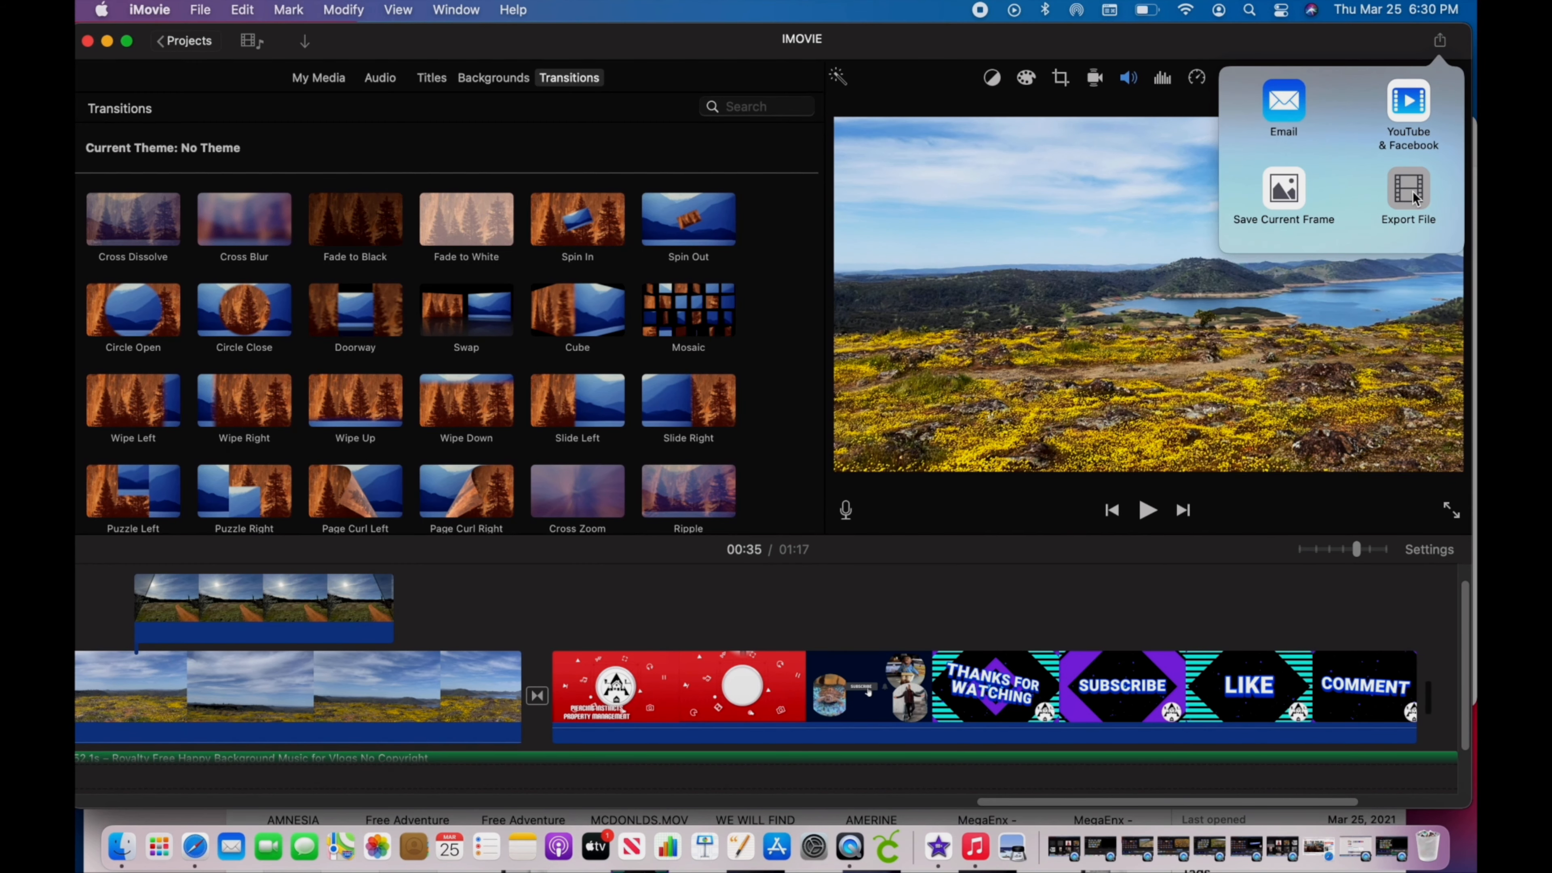
left_click(1414, 195)
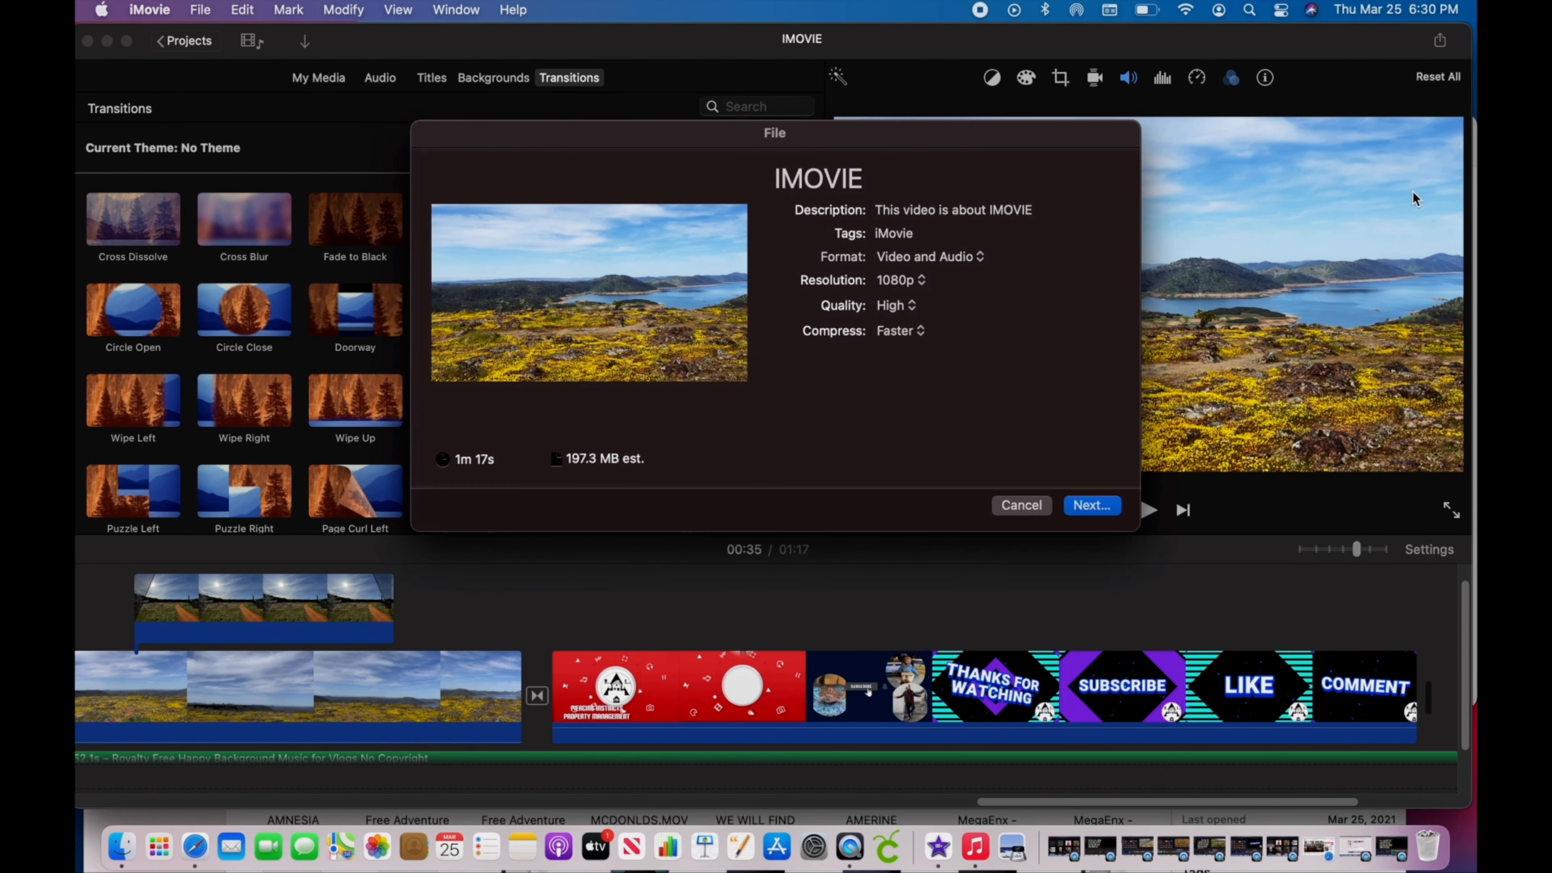
left_click(1094, 506)
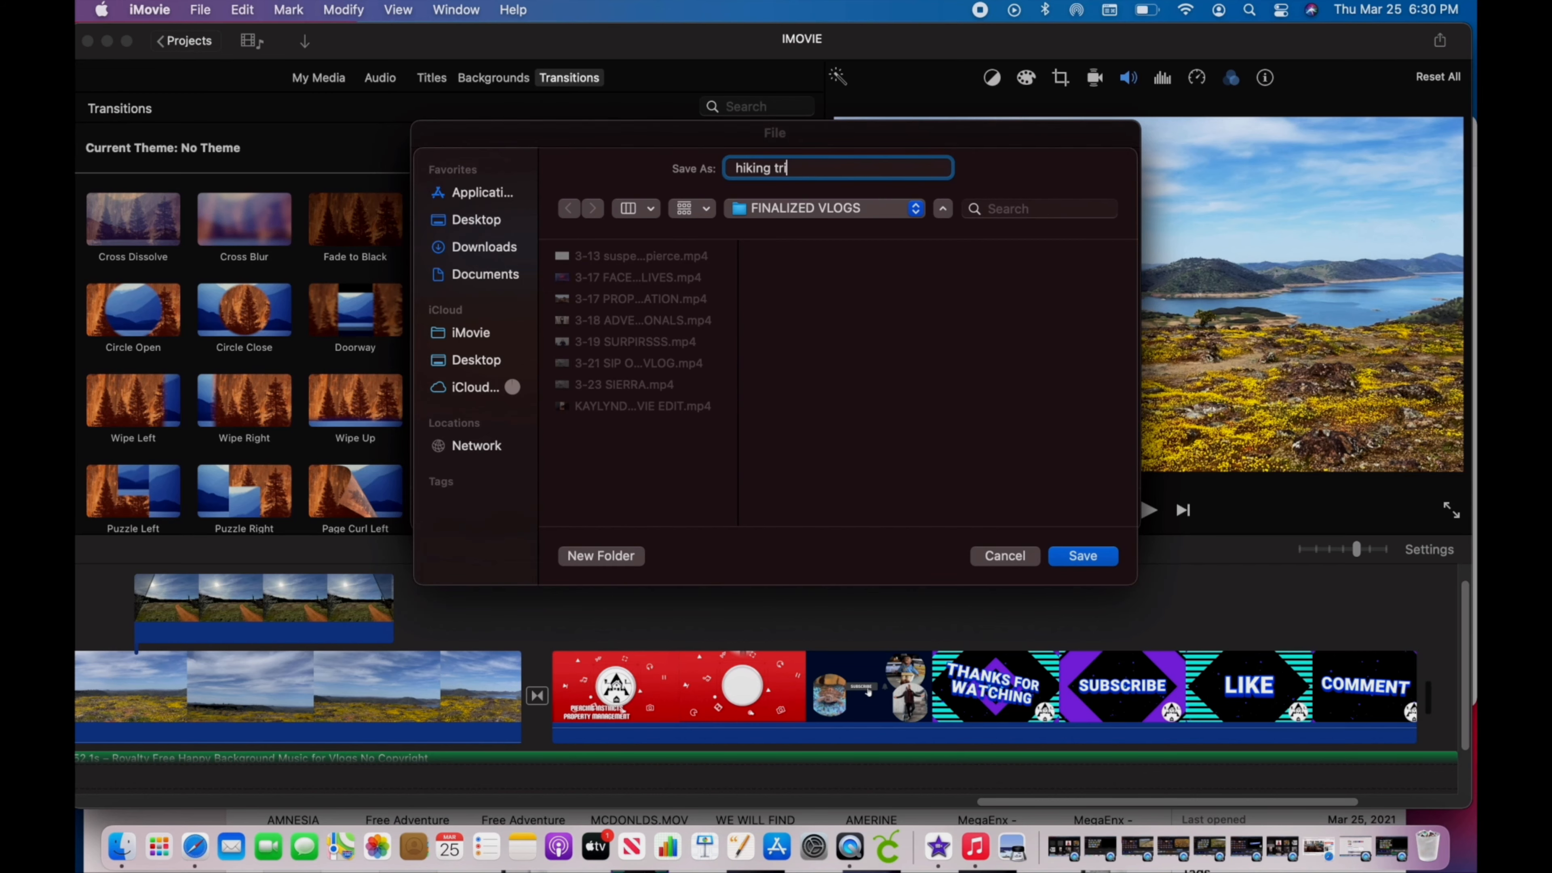
key("Return")
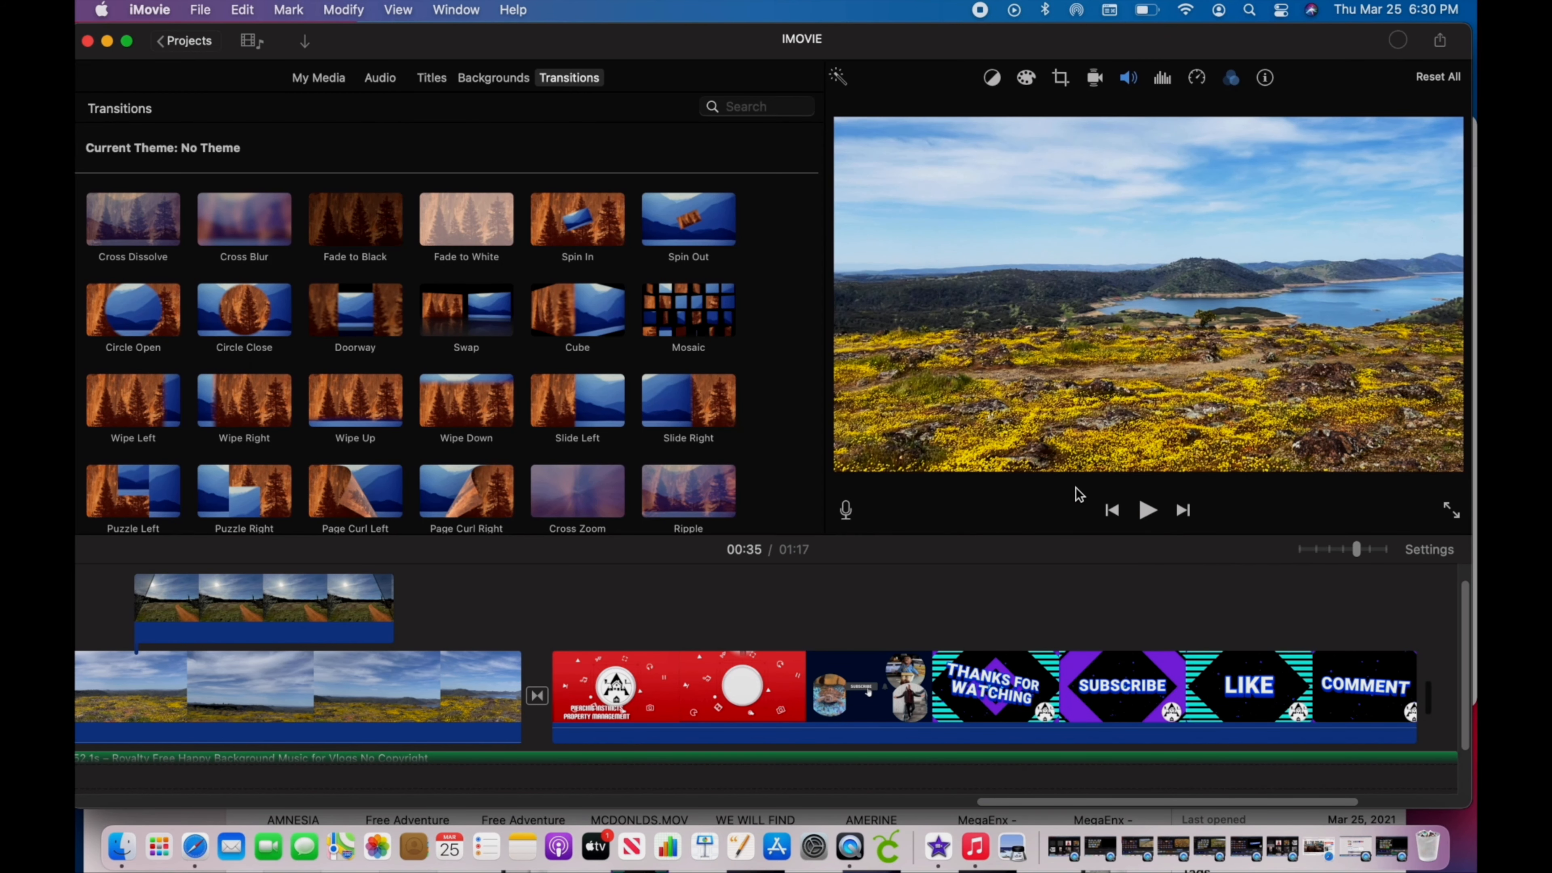